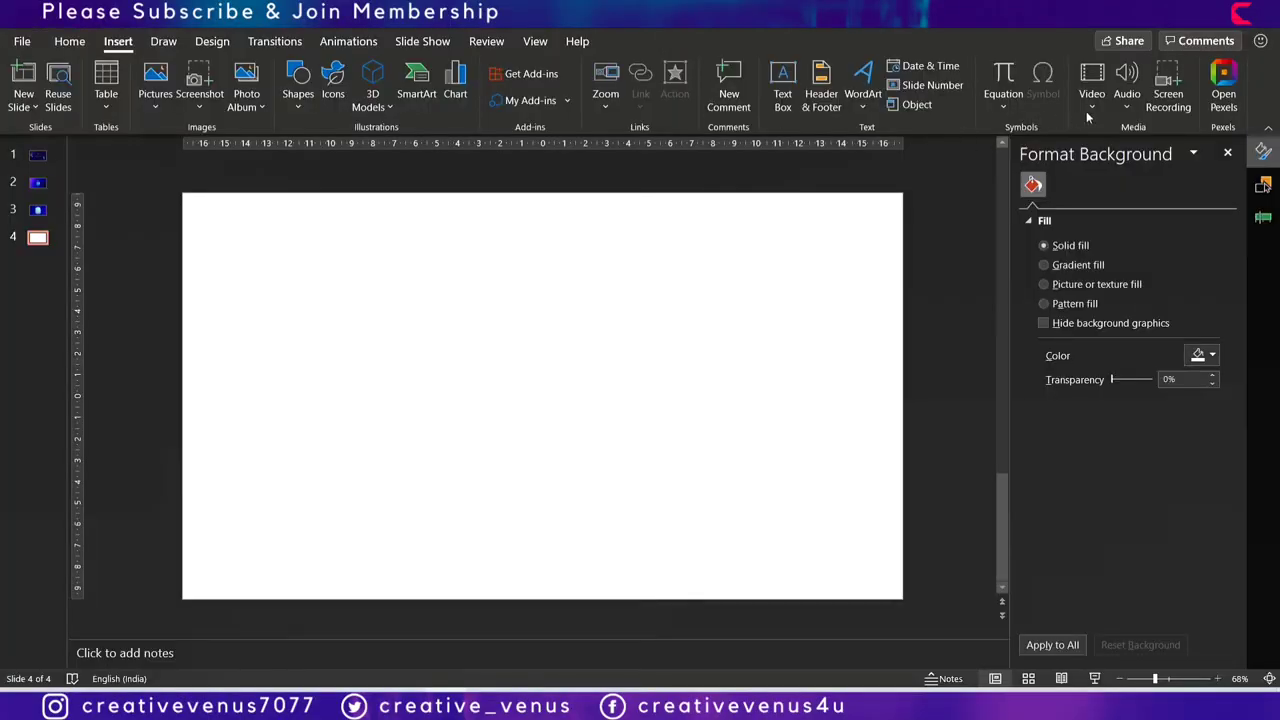
# Draw a rectangle covering the entire slide, about 19.05 by 33.87 cm, and remove its outline.
pyautogui.click(297, 90)
pyautogui.click(339, 153)
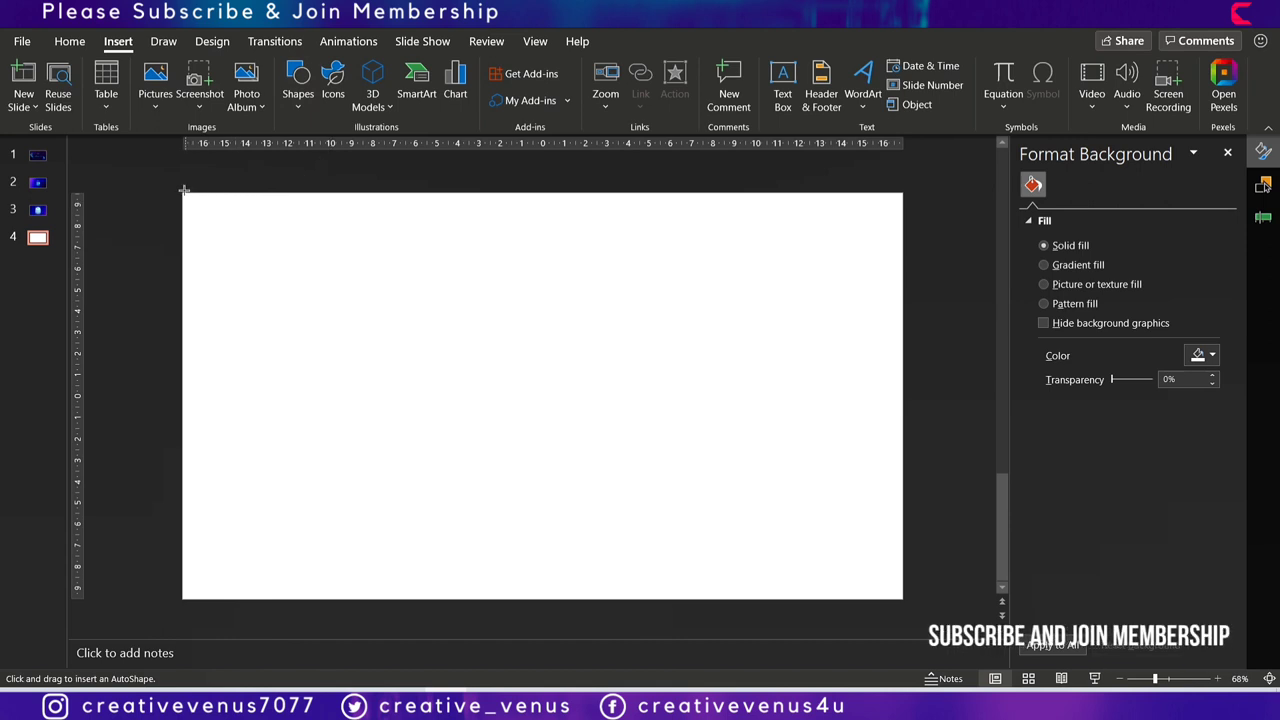
pyautogui.moveTo(184, 193)
pyautogui.mouseDown()
pyautogui.moveTo(837, 540)
pyautogui.moveTo(903, 603)
pyautogui.mouseUp()
pyautogui.click(1077, 477)
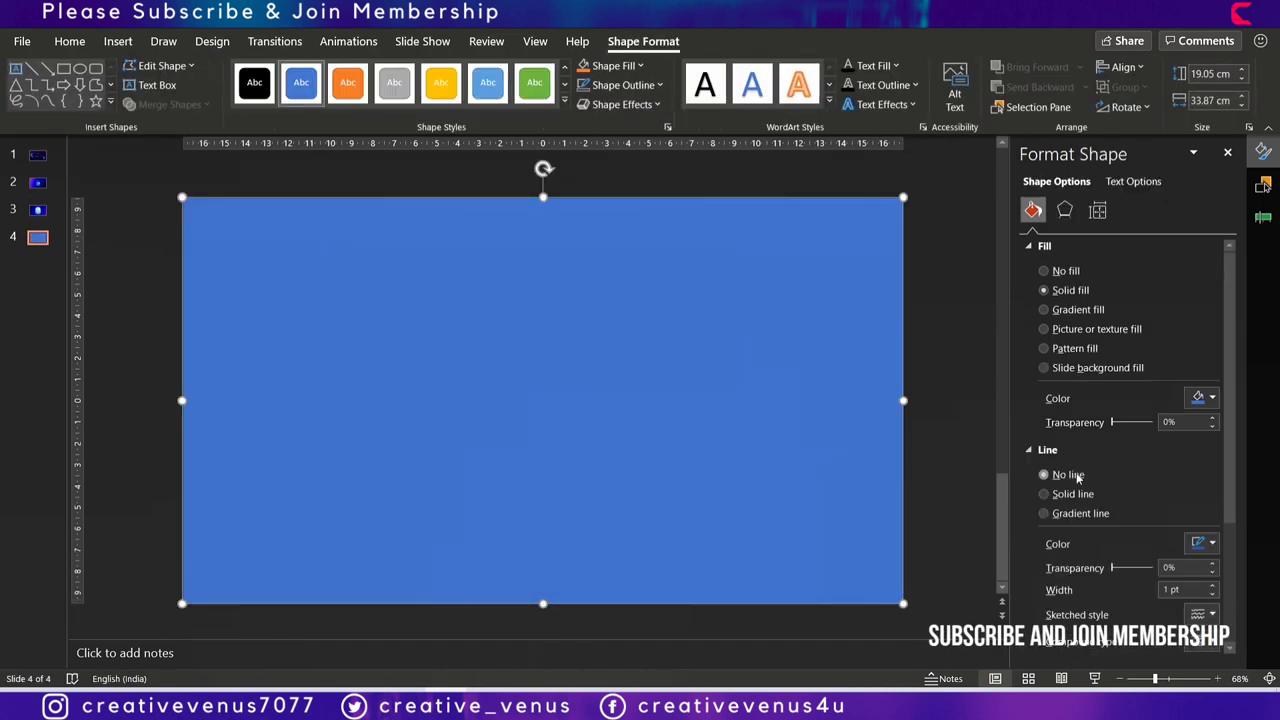
# Fill the rectangle with a gradient running from cyan to blue and set its type to Linear.
pyautogui.click(1078, 310)
pyautogui.click(1200, 542)
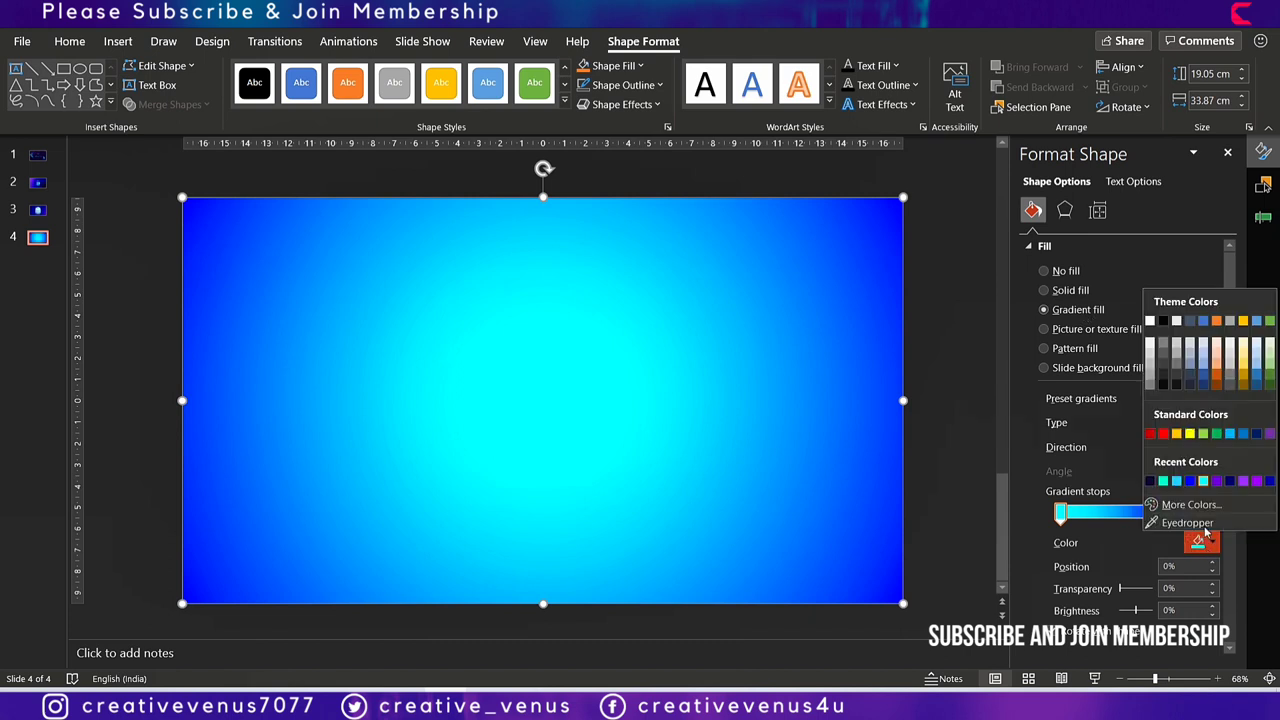
pyautogui.click(1089, 530)
pyautogui.click(1180, 422)
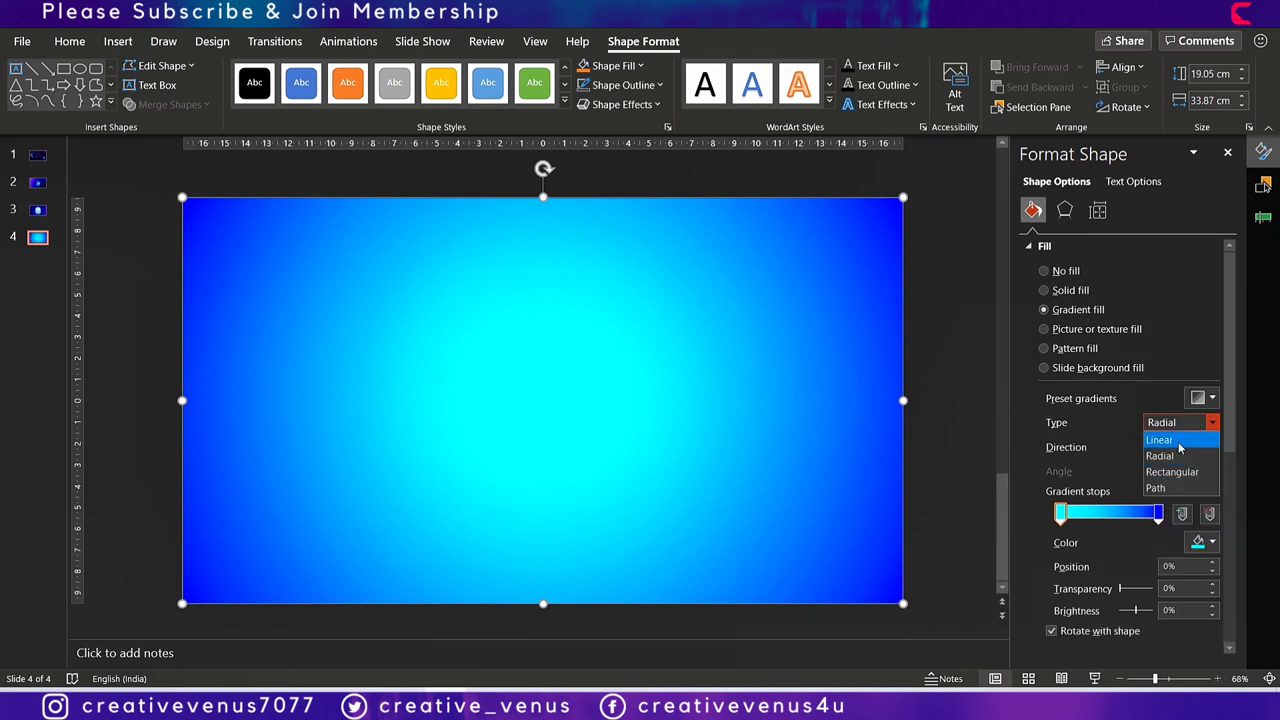
pyautogui.click(1163, 437)
# Add a dark navy end stop to the rectangle's gradient and place the blue middle stop at 46%.
pyautogui.moveTo(1158, 513)
pyautogui.mouseDown()
pyautogui.moveTo(1104, 524)
pyautogui.moveTo(1174, 514)
pyautogui.mouseUp()
pyautogui.click(1200, 542)
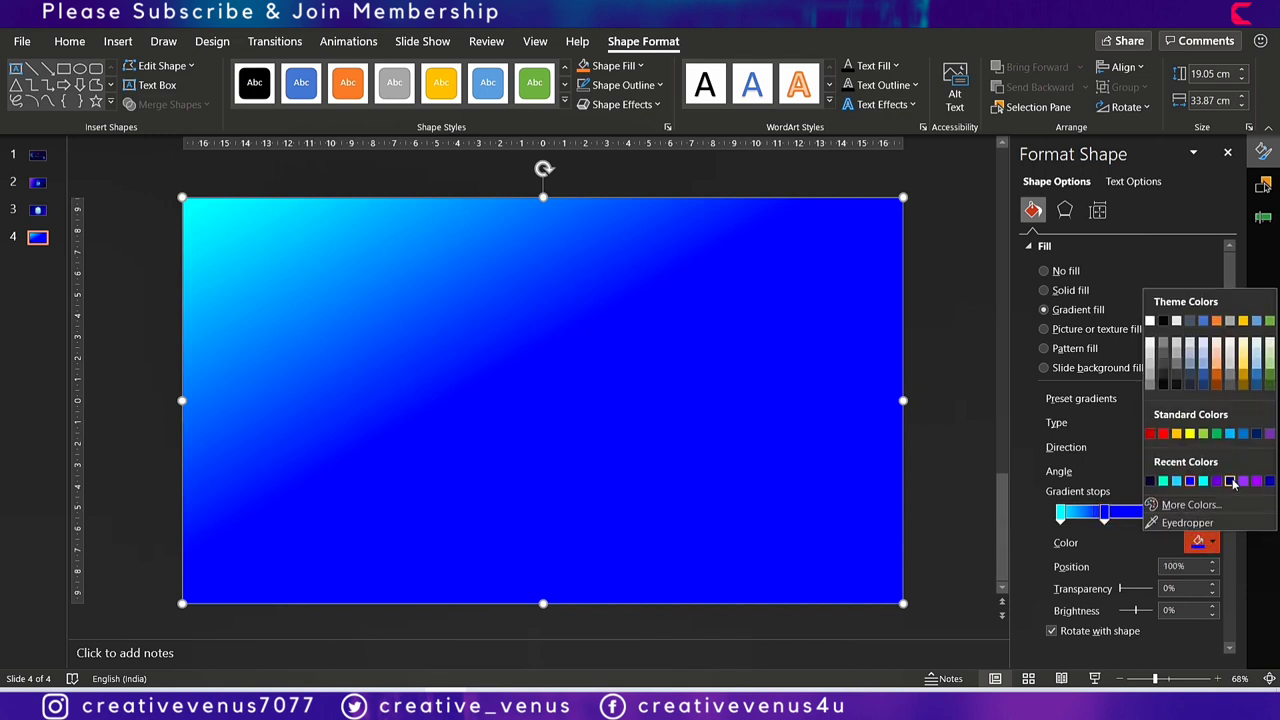
pyautogui.click(1229, 481)
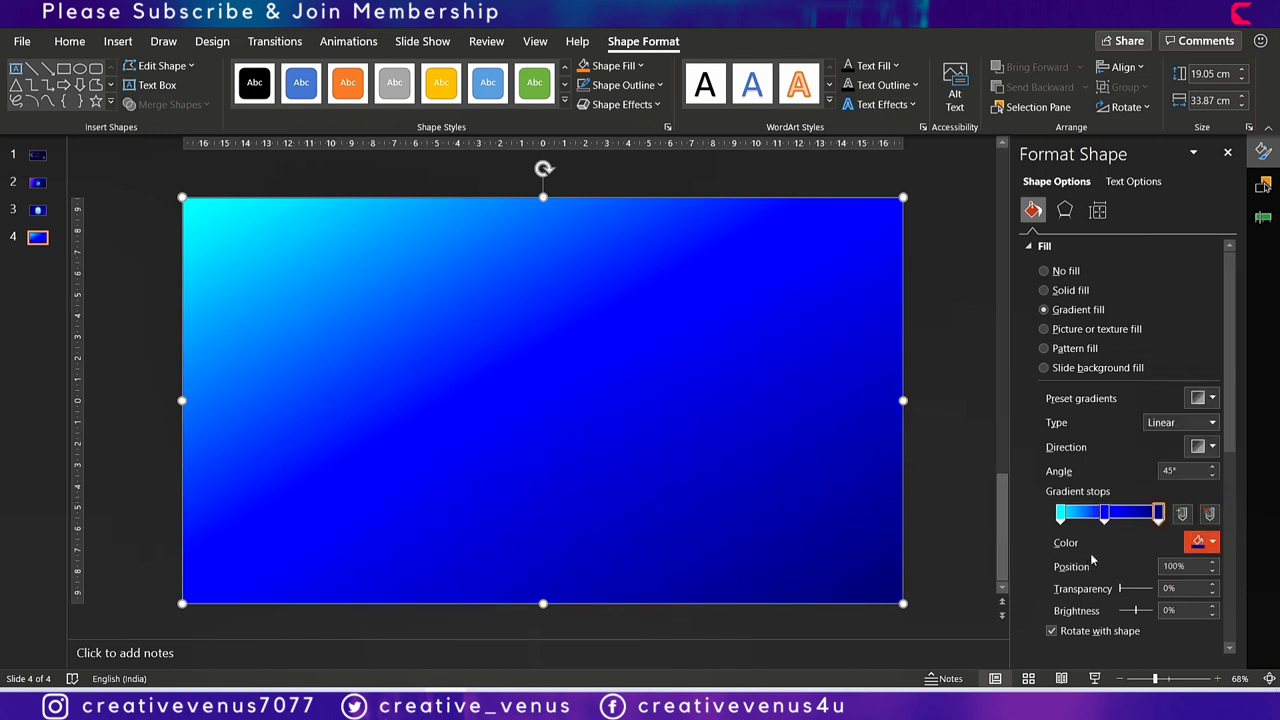
pyautogui.moveTo(1104, 518); pyautogui.dragTo(1108, 528)
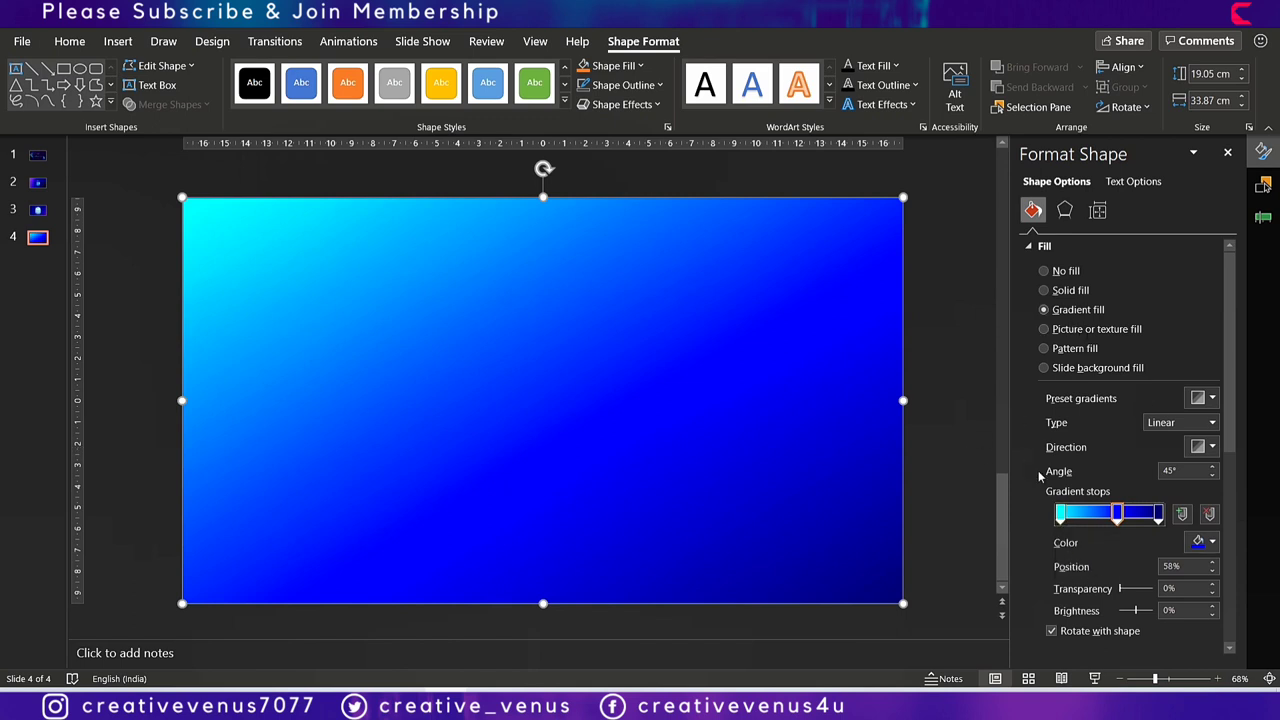
pyautogui.moveTo(1116, 516); pyautogui.dragTo(1104, 518)
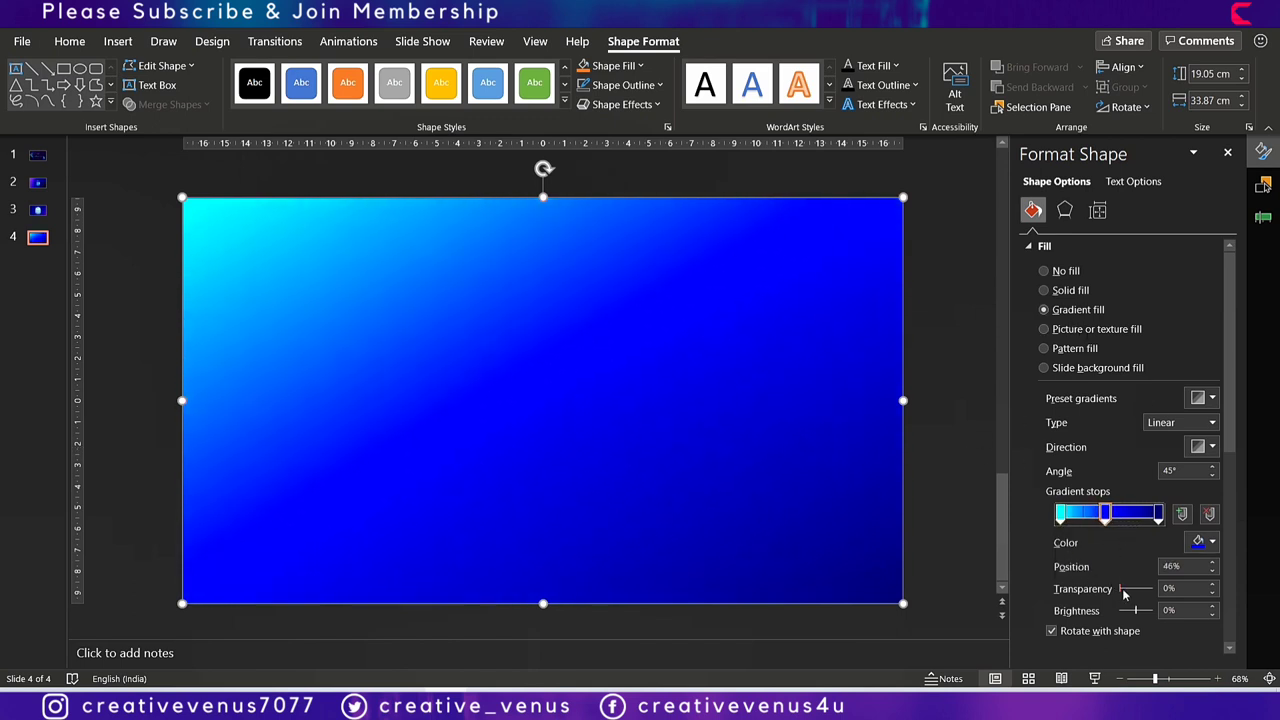
pyautogui.moveTo(1124, 593)
pyautogui.mouseDown()
pyautogui.moveTo(1136, 596)
pyautogui.moveTo(1114, 593)
pyautogui.mouseUp()
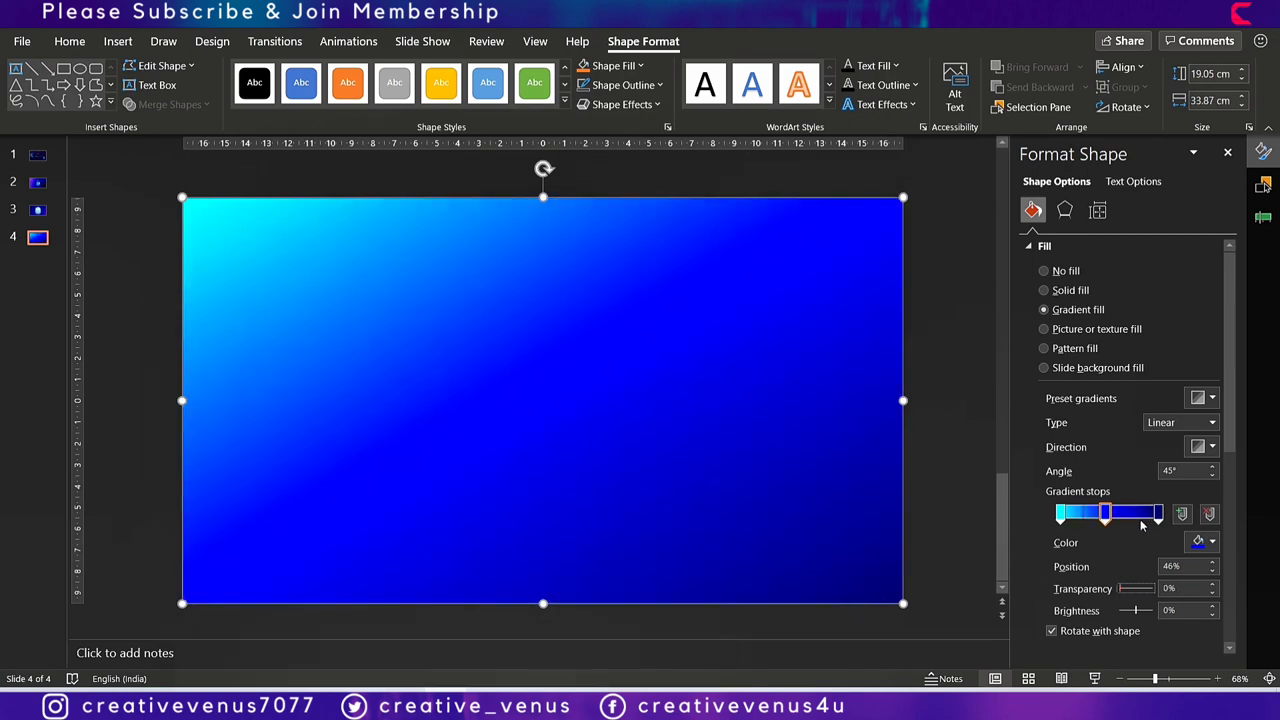
pyautogui.moveTo(1158, 516); pyautogui.dragTo(1154, 516)
pyautogui.click(920, 444)
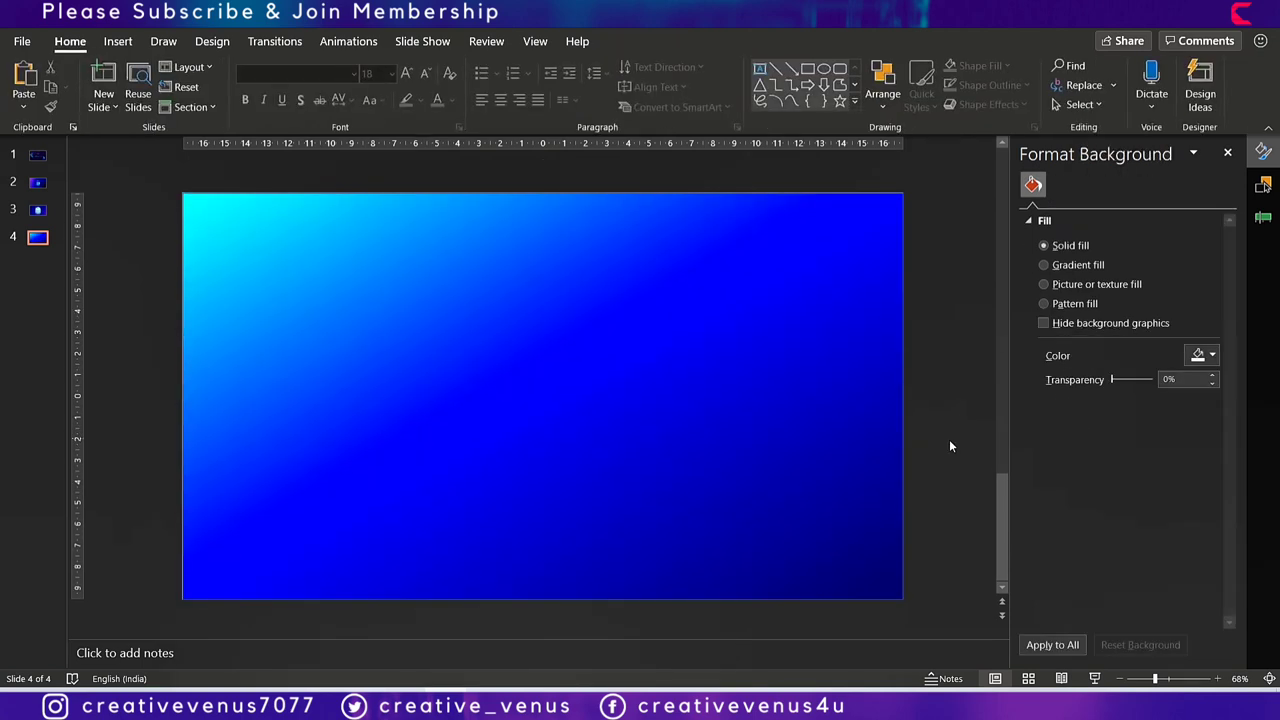
# Draw a circle about 7.53 cm in diameter, center it horizontally in the slide's lower half, and remove its outline.
pyautogui.click(118, 41)
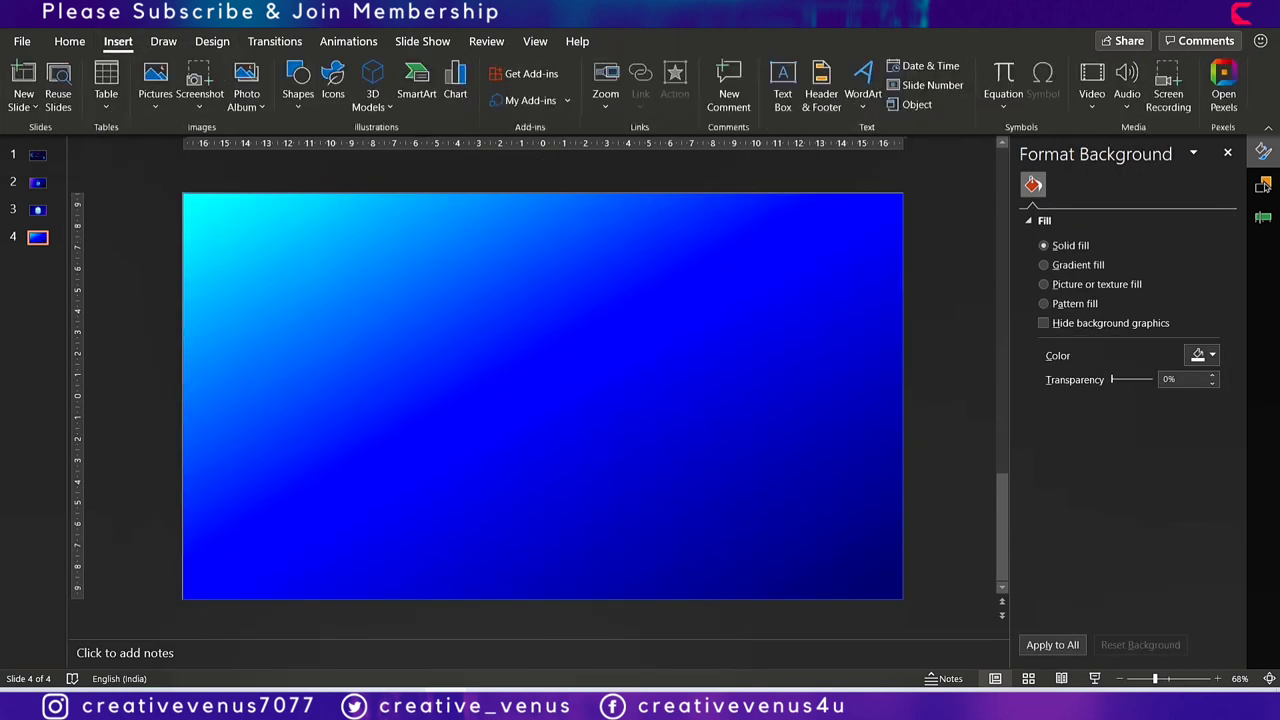
pyautogui.click(300, 82)
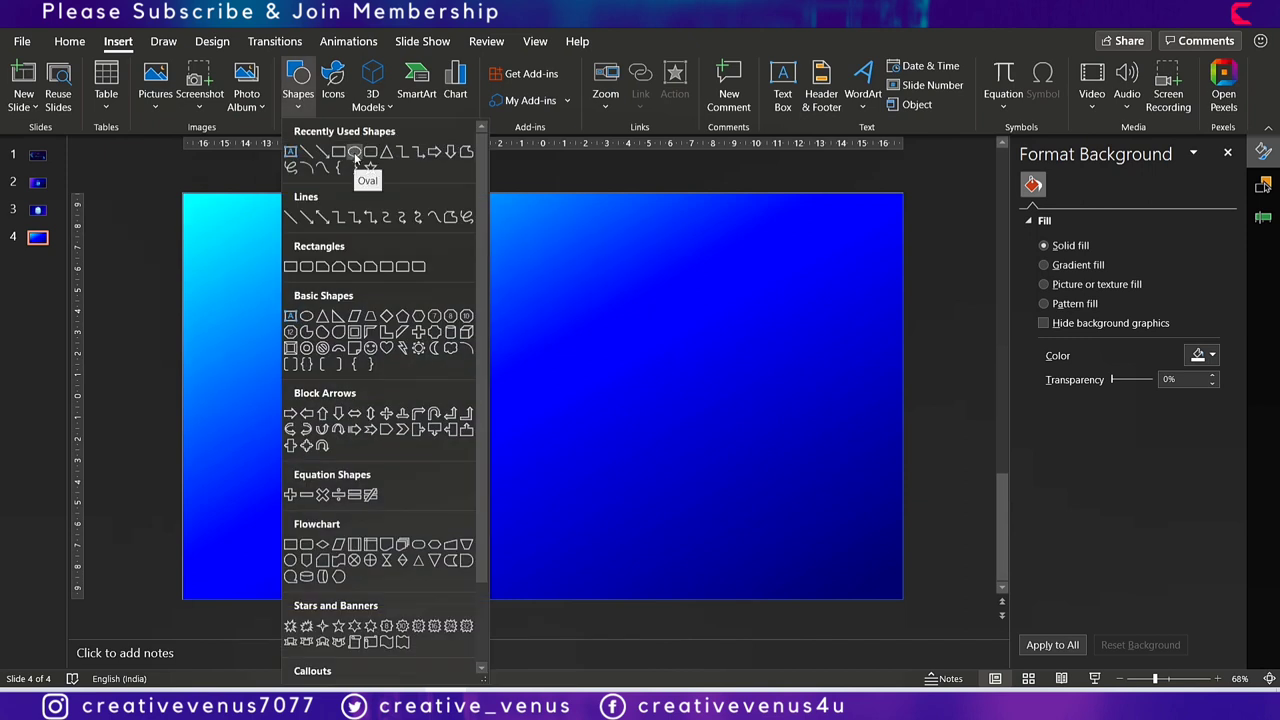
pyautogui.click(354, 152)
pyautogui.moveTo(498, 465); pyautogui.dragTo(658, 626)
pyautogui.moveTo(602, 545); pyautogui.dragTo(567, 483)
pyautogui.click(1074, 476)
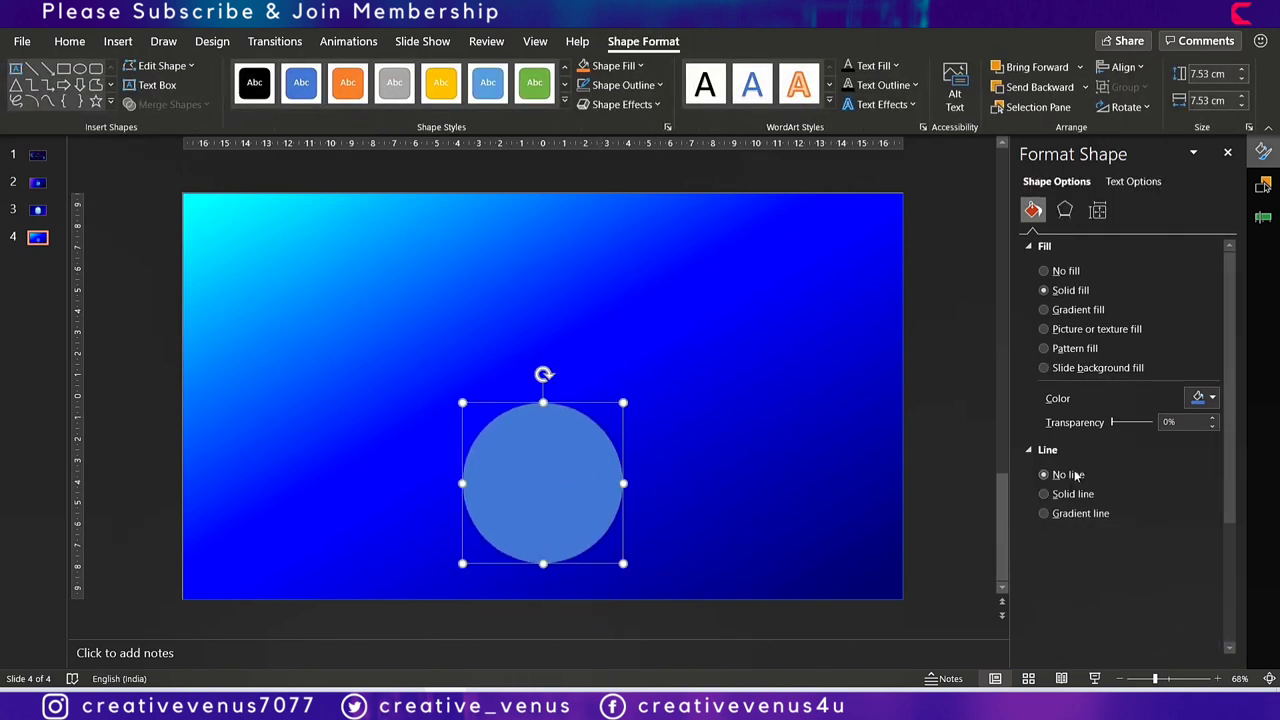
# Lay the circle flat with the parallel 3-D rotation preset of X 314.7°, Y 324.6° and Z 60.2°.
pyautogui.click(1064, 210)
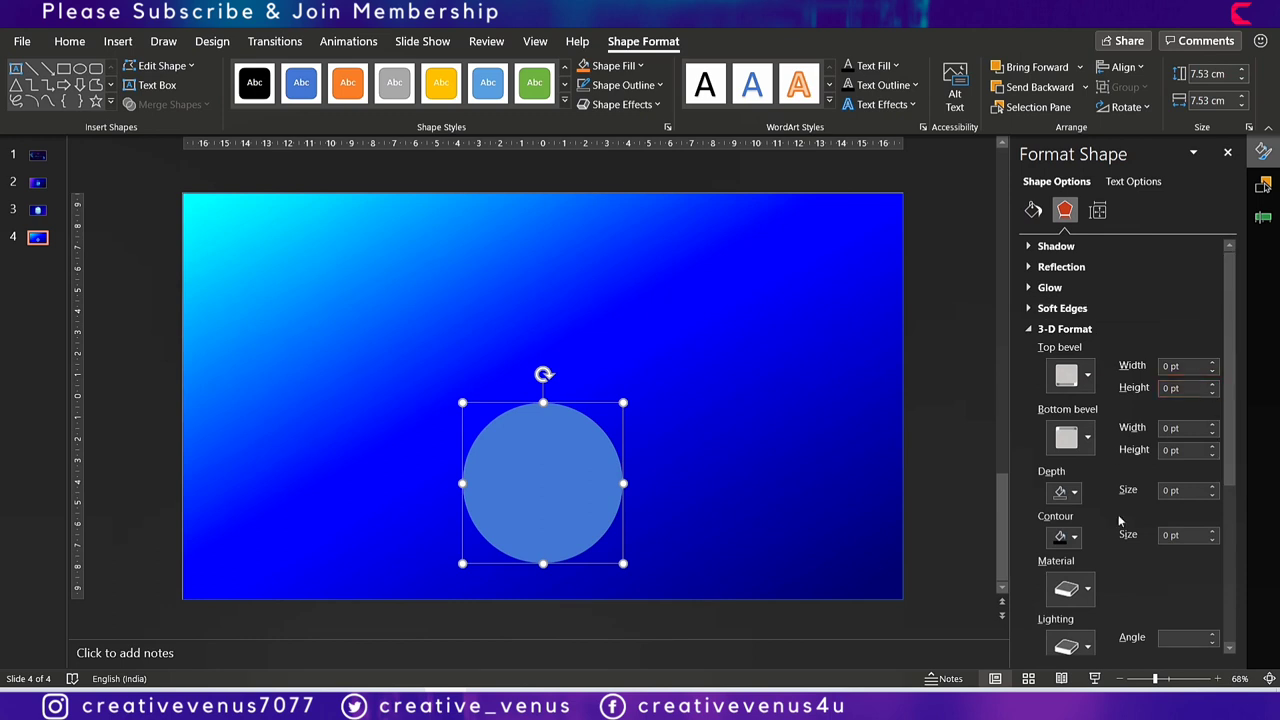
pyautogui.scroll(-5, 1137, 550)
pyautogui.click(1192, 464)
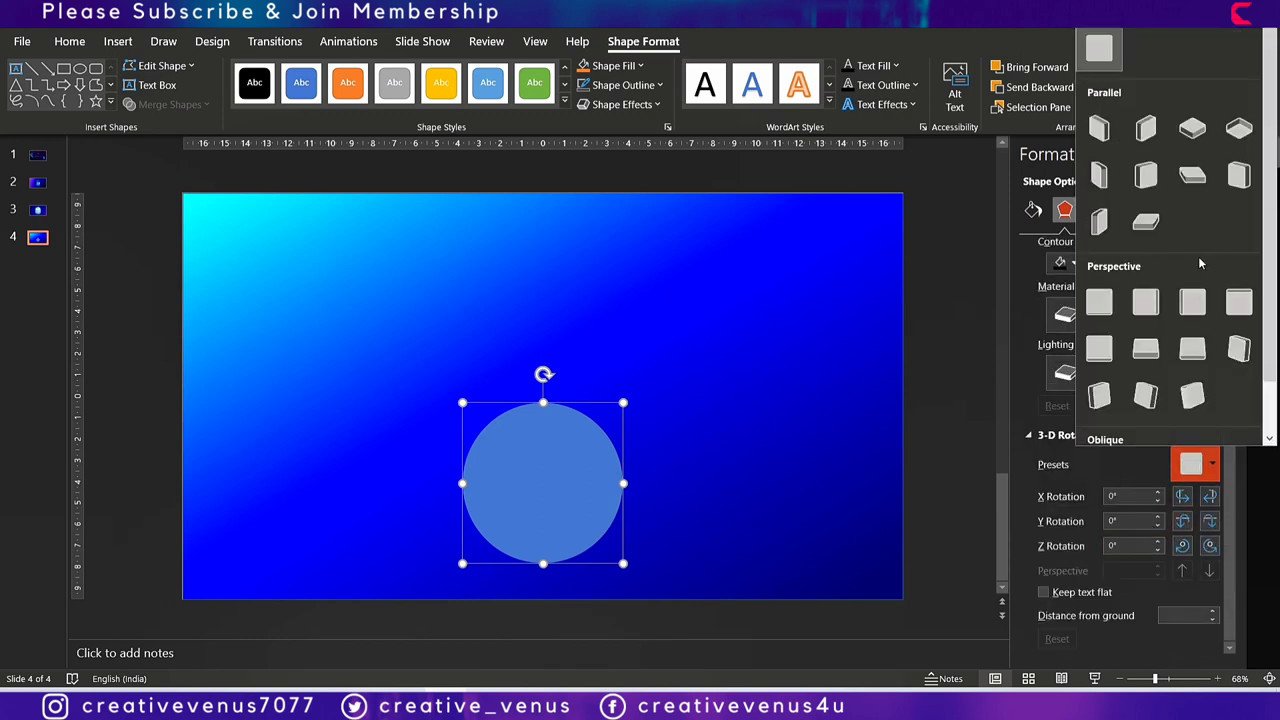
pyautogui.click(1192, 128)
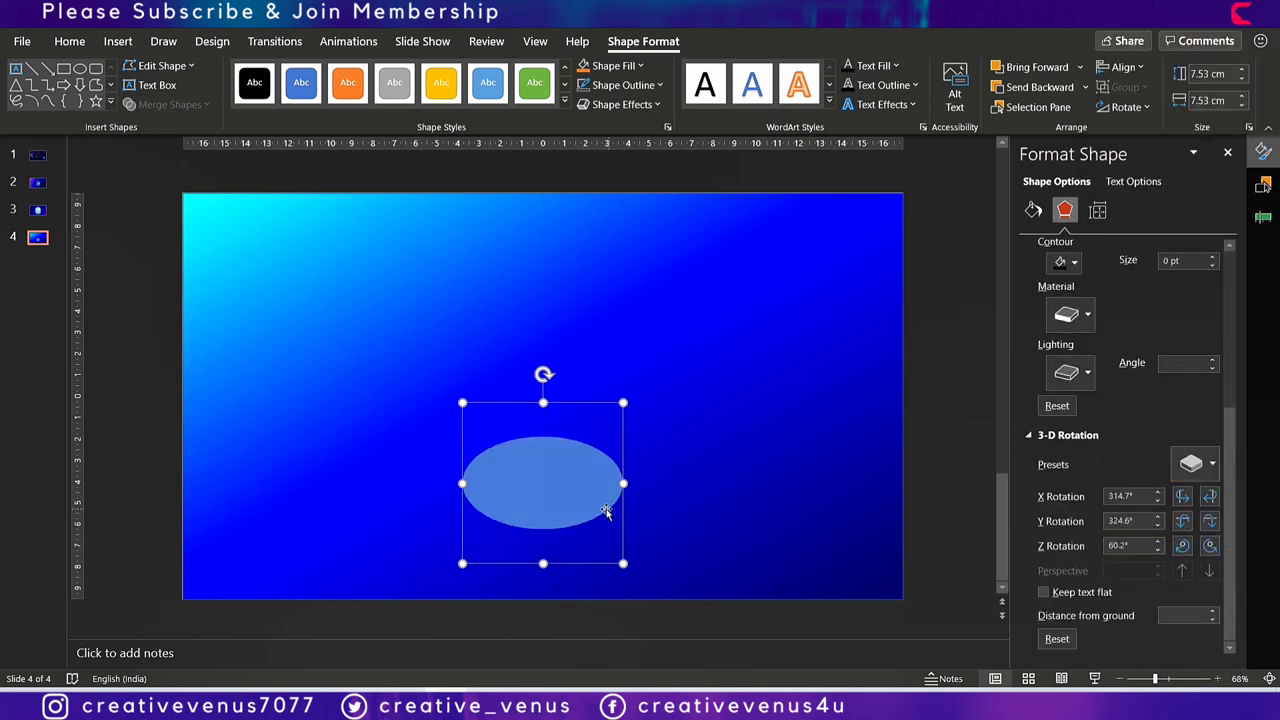
# Fill the flattened circle with solid white at 74% transparency.
pyautogui.click(1033, 210)
pyautogui.click(1209, 399)
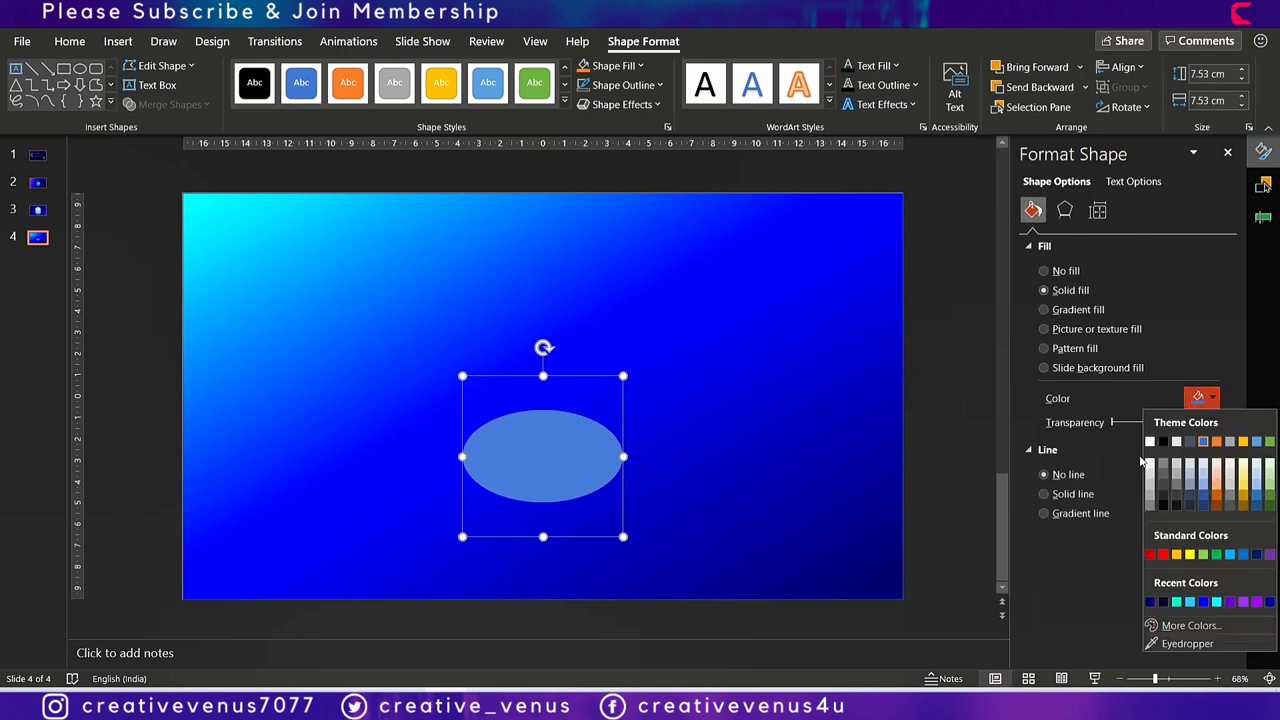
pyautogui.click(1149, 441)
pyautogui.moveTo(1113, 422); pyautogui.dragTo(1143, 424)
# Duplicate the translucent disc repeatedly, offsetting the copies upward to build a vertical stack of eight discs.
pyautogui.hotkey('ctrl', 'v')
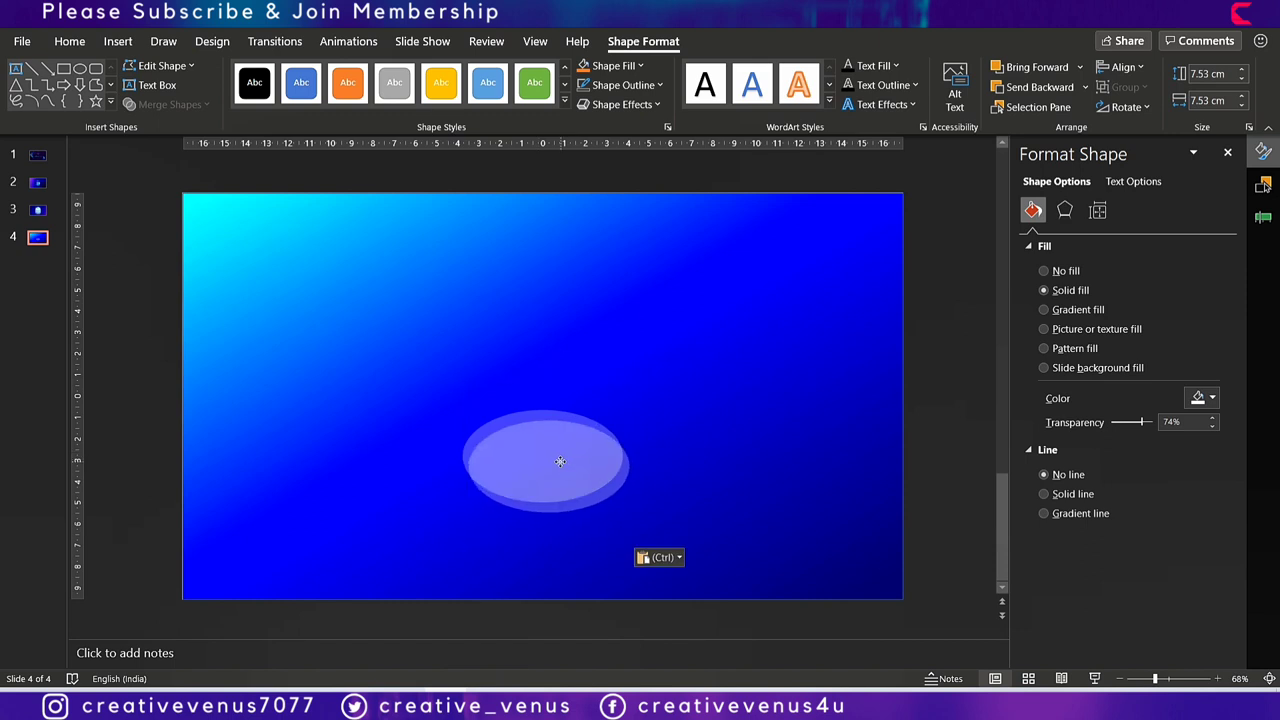
pyautogui.moveTo(557, 460)
pyautogui.mouseDown()
pyautogui.moveTo(560, 420)
pyautogui.moveTo(553, 441)
pyautogui.mouseUp()
pyautogui.click(967, 563)
pyautogui.moveTo(967, 563); pyautogui.dragTo(389, 374)
pyautogui.moveTo(514, 444); pyautogui.dragTo(543, 401)
pyautogui.hotkey('ctrl', 'v')
pyautogui.hotkey('ctrl', 'v')
pyautogui.hotkey('ctrl', 'v')
# Align all eight discs with each other, distribute them evenly, and move the stack slightly down.
pyautogui.moveTo(957, 581); pyautogui.dragTo(398, 303)
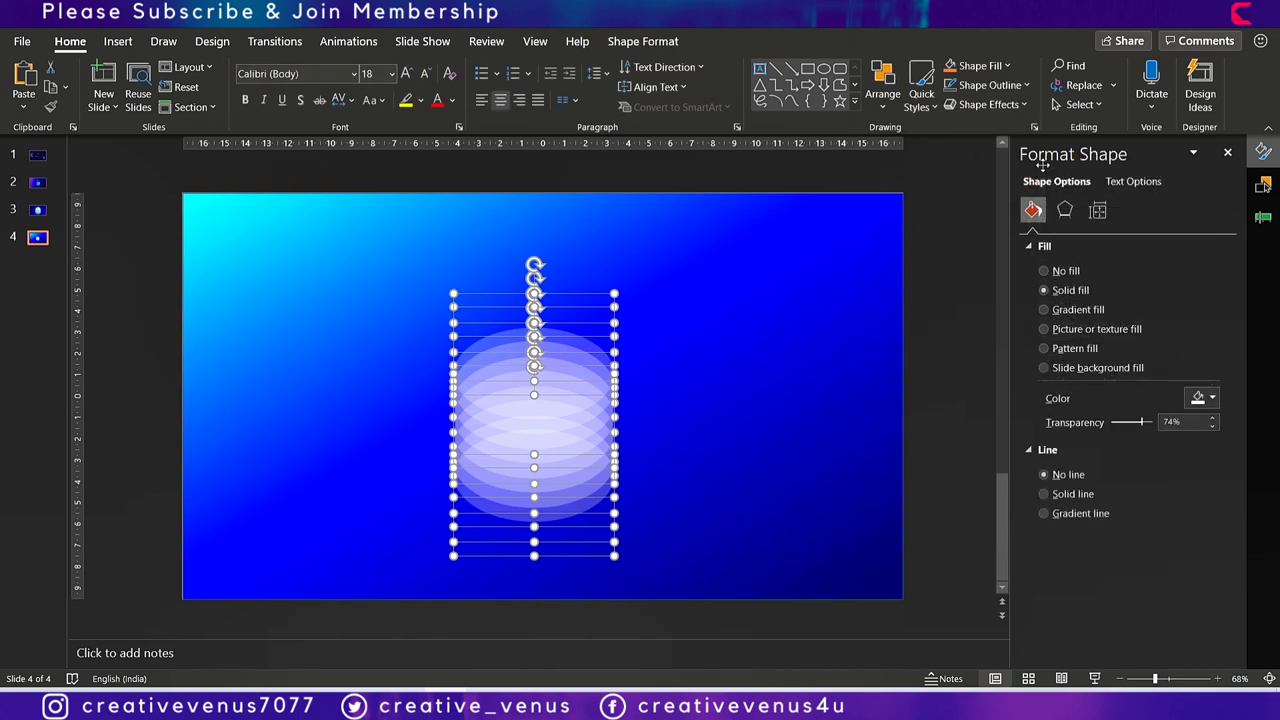
pyautogui.click(609, 45)
pyautogui.click(1122, 67)
pyautogui.click(1122, 67)
pyautogui.click(1122, 67)
pyautogui.click(1178, 240)
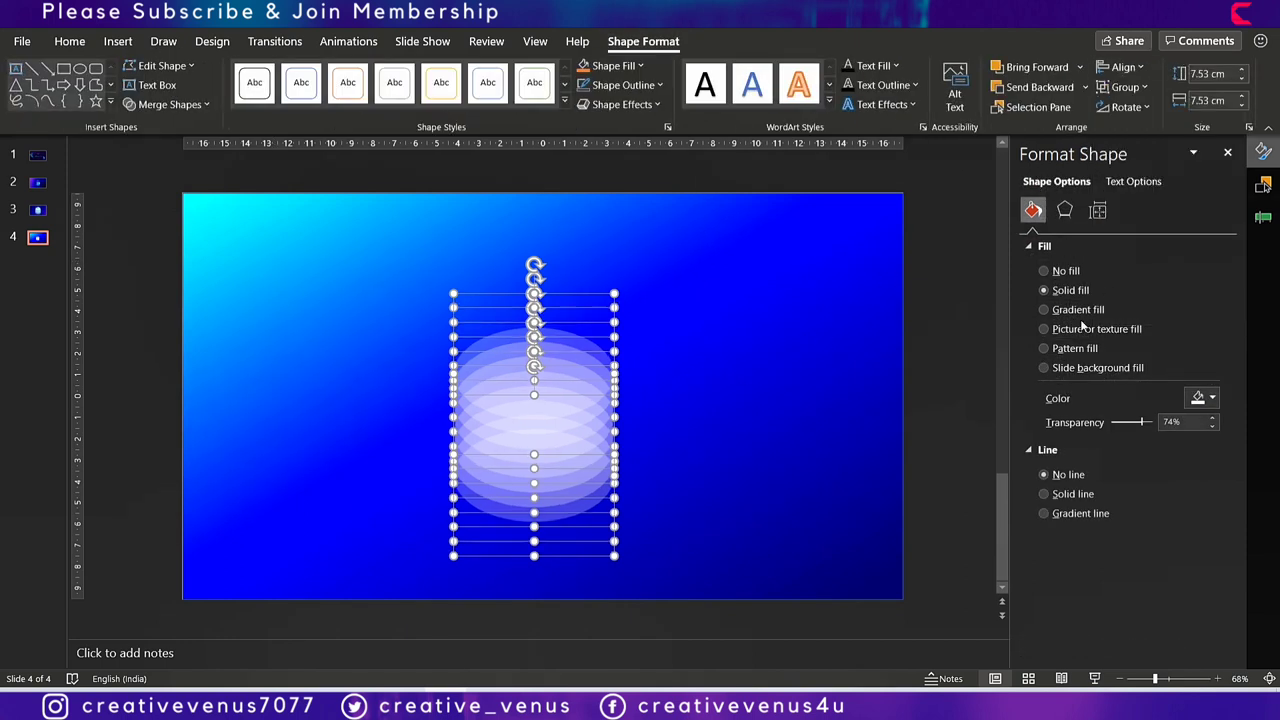
pyautogui.moveTo(539, 446); pyautogui.dragTo(537, 463)
pyautogui.click(657, 543)
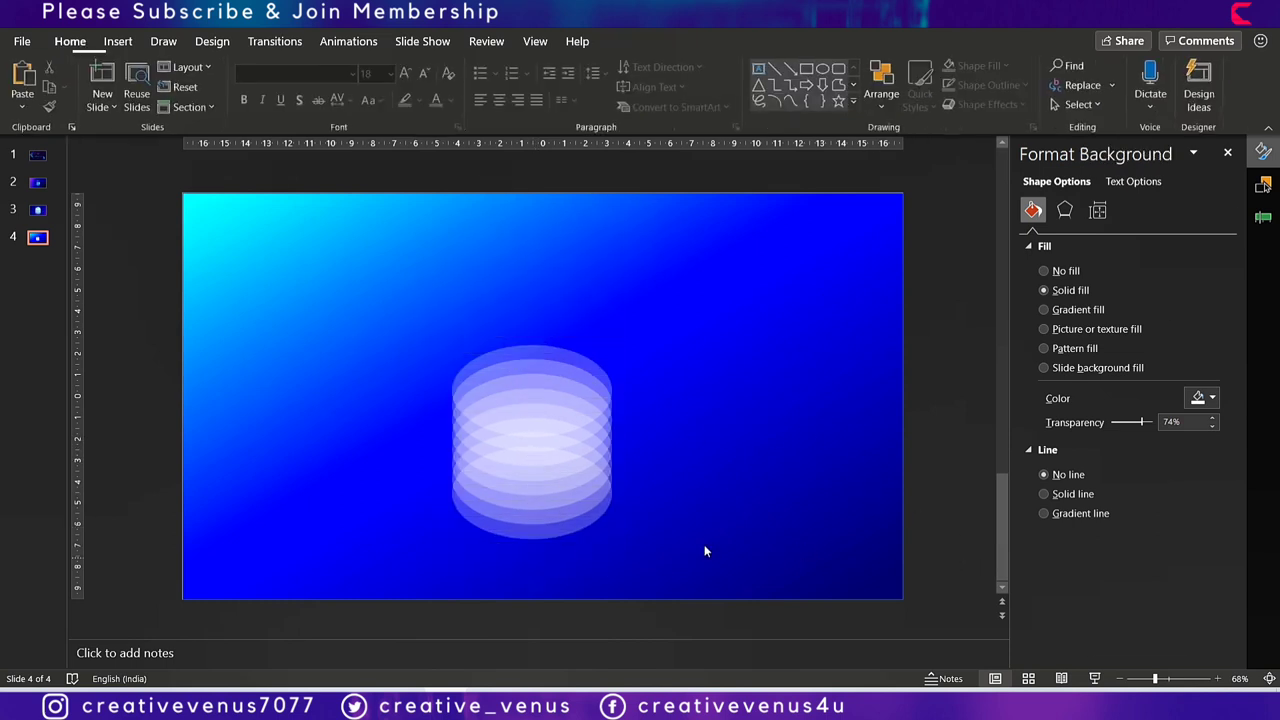
# Set the transparency of the two lowest discs to 83% and of the third disc from the bottom to 77%.
pyautogui.click(557, 534)
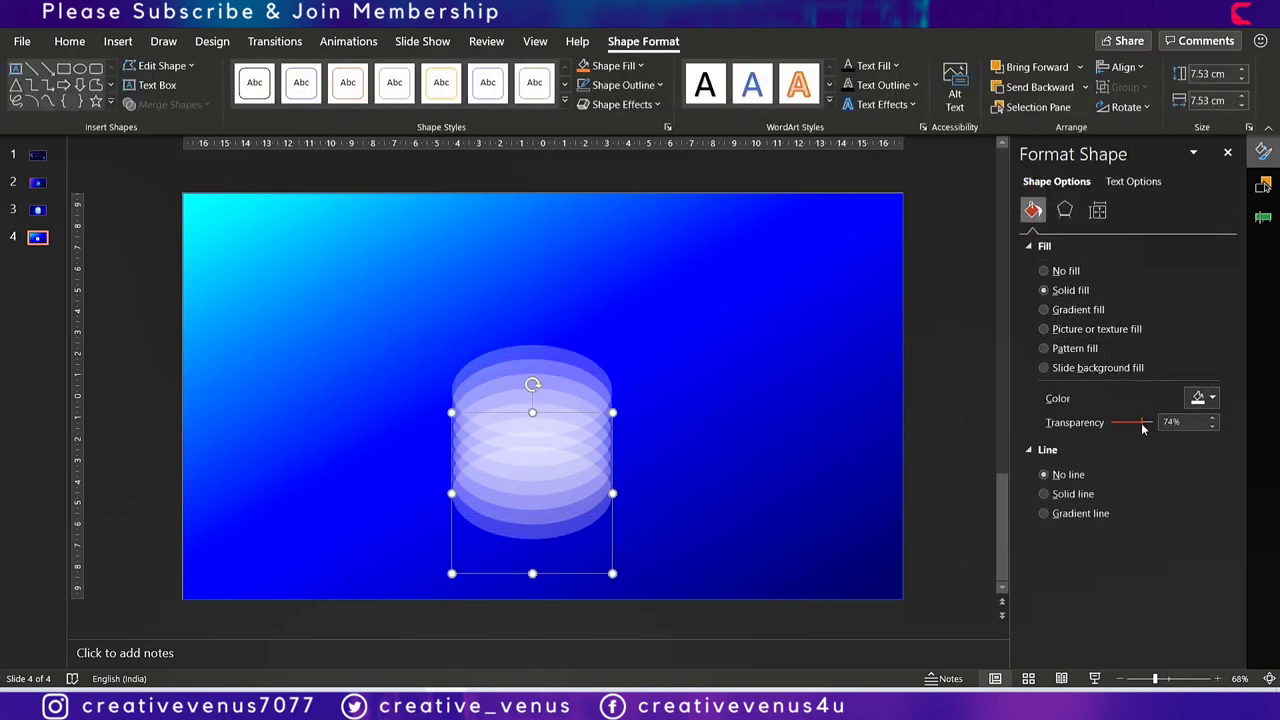
pyautogui.moveTo(1141, 422); pyautogui.dragTo(1145, 422)
pyautogui.click(552, 512)
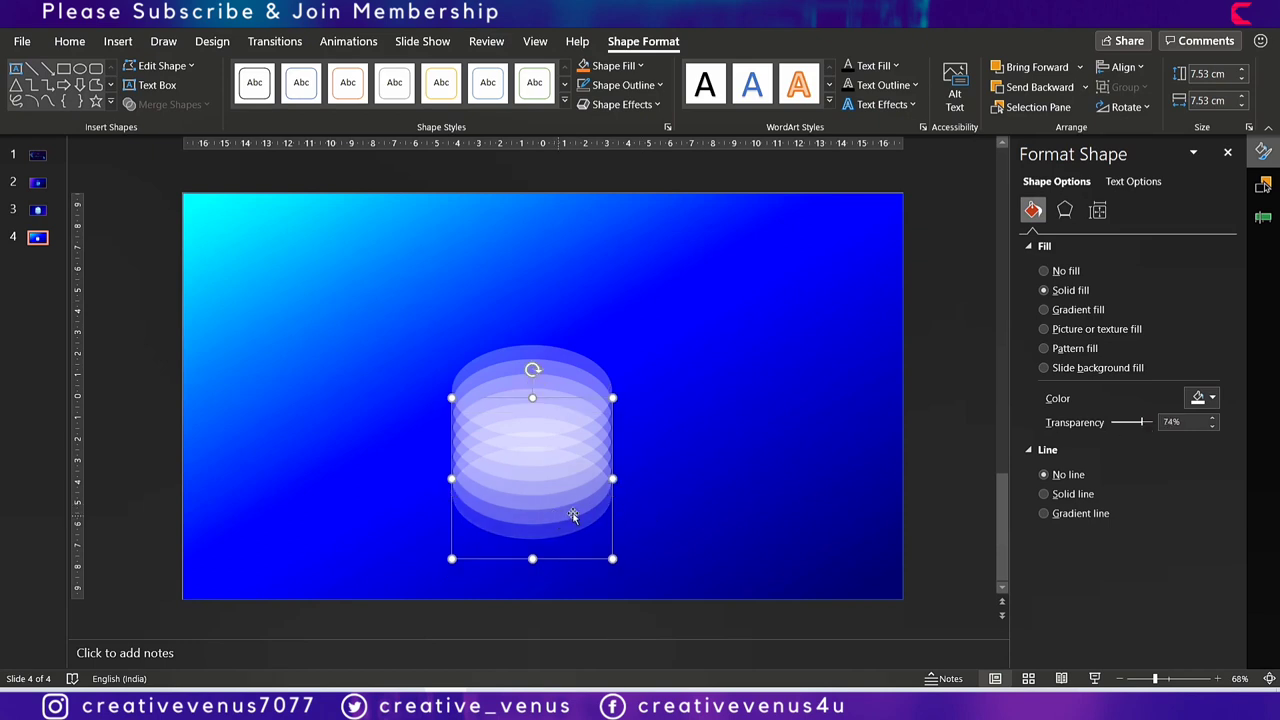
pyautogui.moveTo(1144, 425); pyautogui.dragTo(1146, 425)
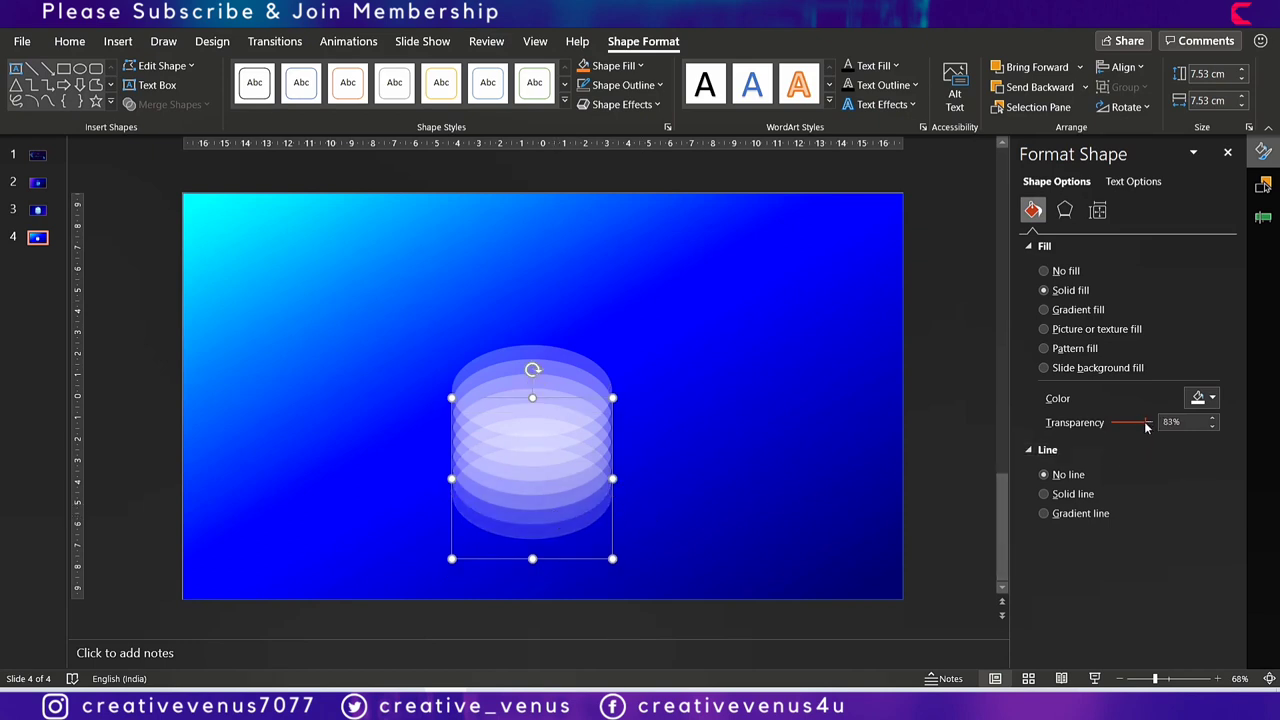
pyautogui.click(559, 502)
pyautogui.moveTo(1144, 425); pyautogui.dragTo(1137, 425)
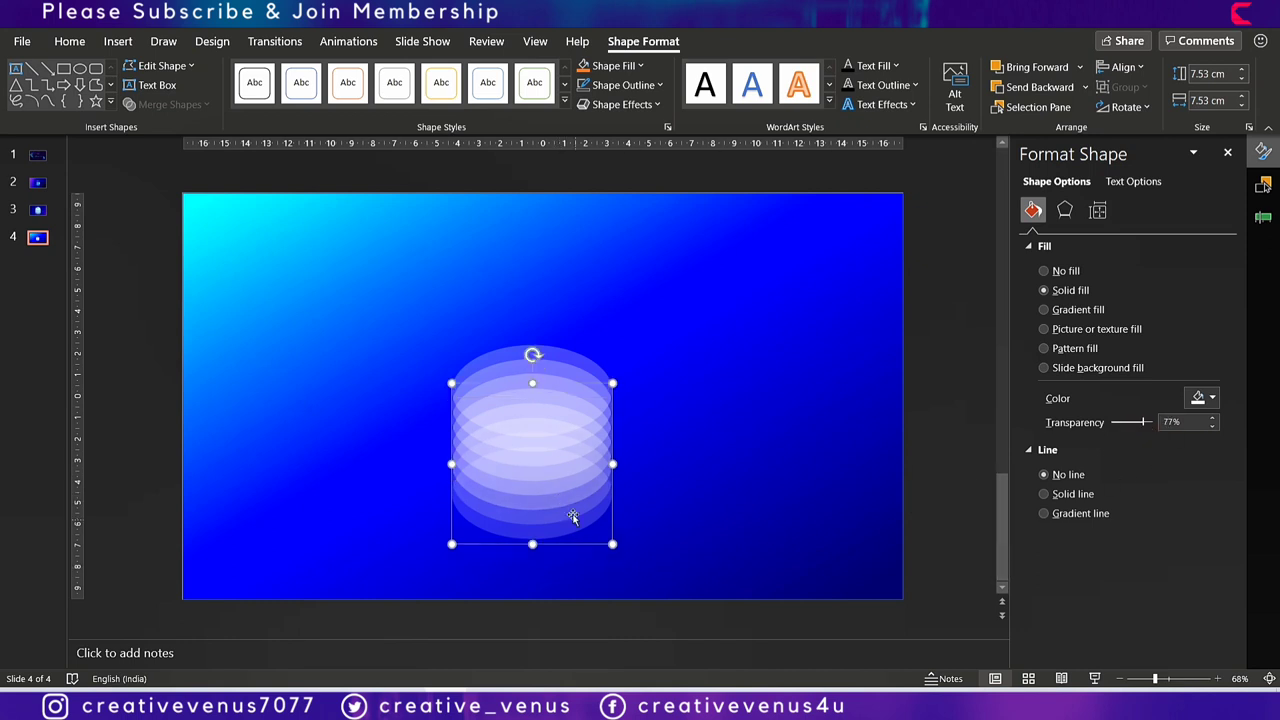
# Set the transparency of the sixth disc from the bottom to 59% and of the top disc to 66%.
pyautogui.press('Tab')
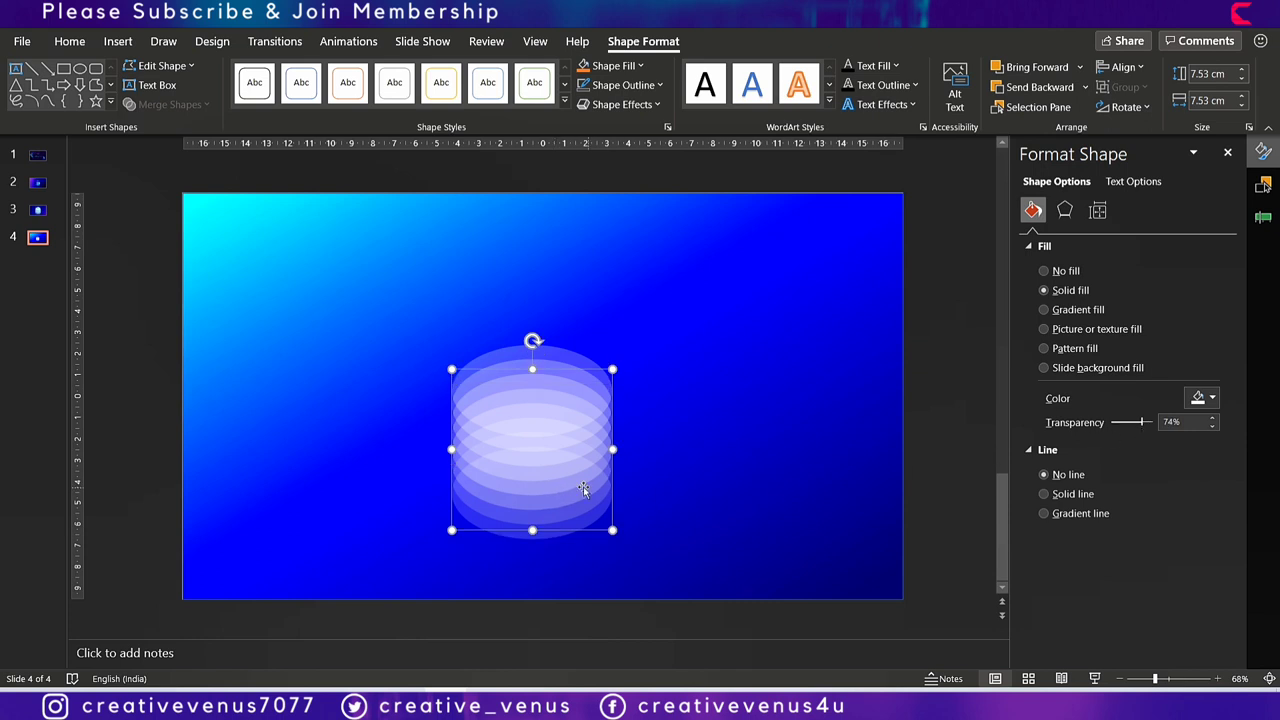
pyautogui.press('Tab')
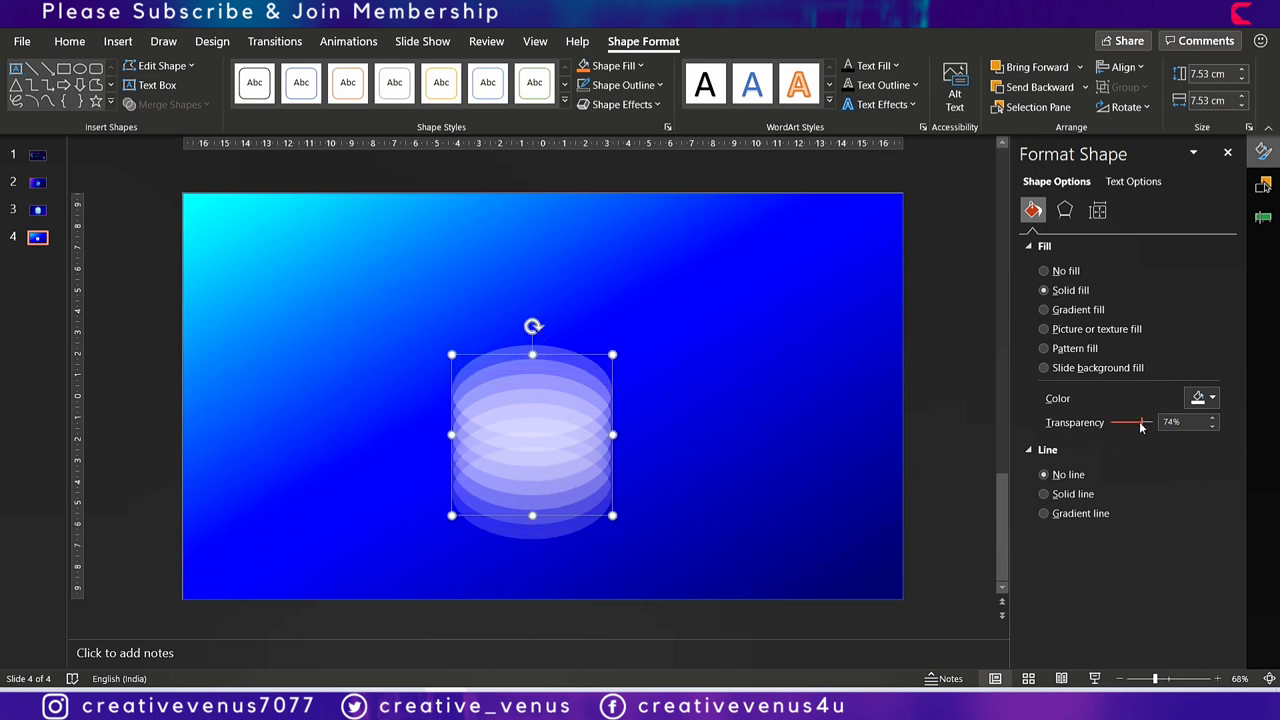
pyautogui.press('Tab')
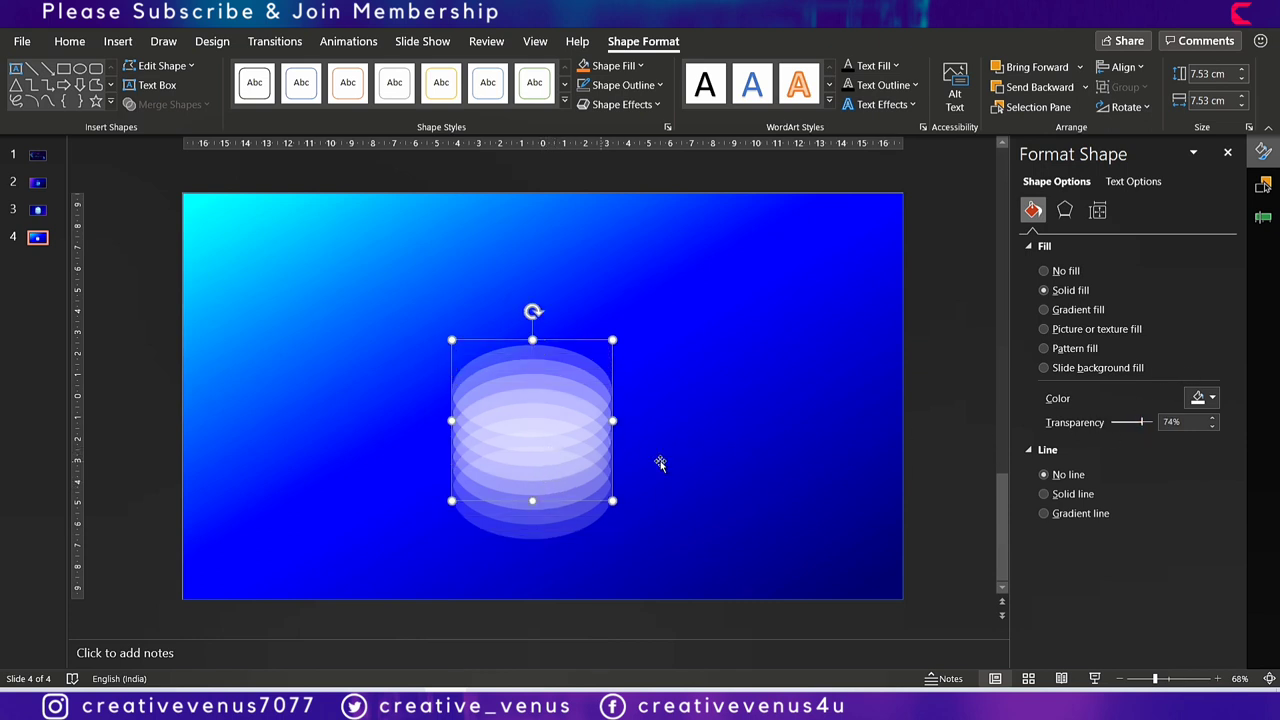
pyautogui.moveTo(1137, 427); pyautogui.dragTo(1134, 427)
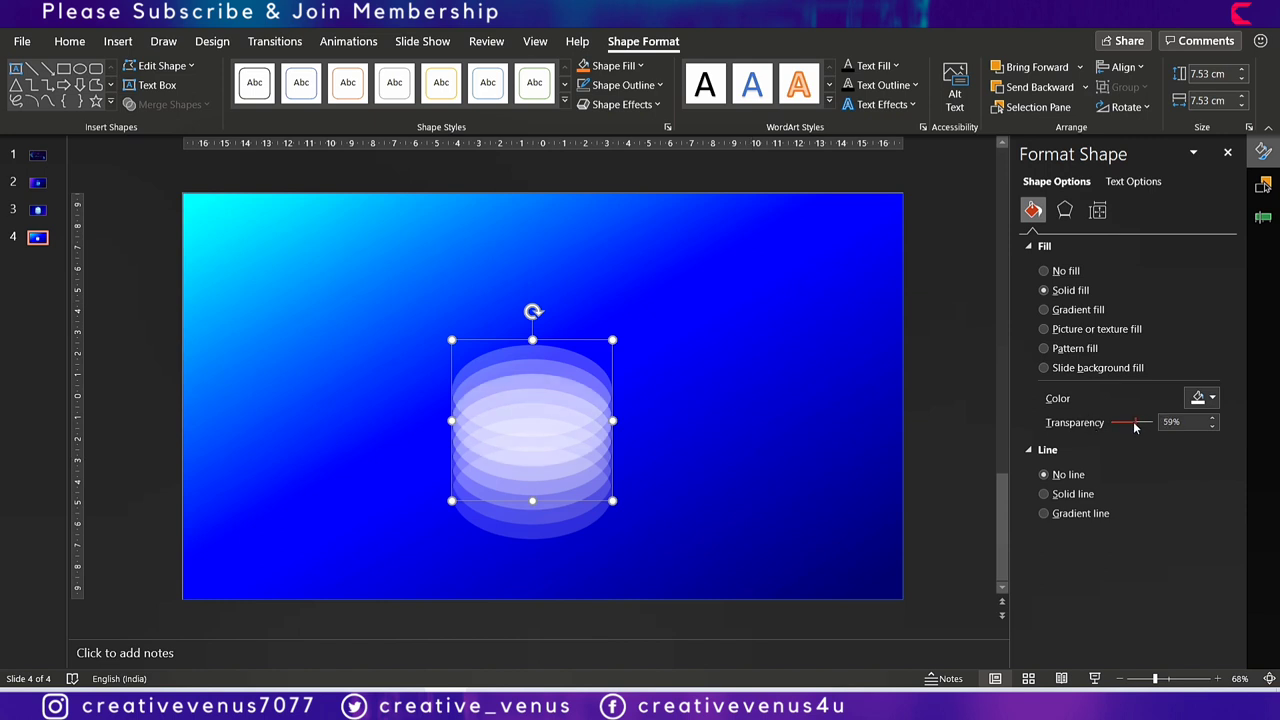
pyautogui.press('Tab')
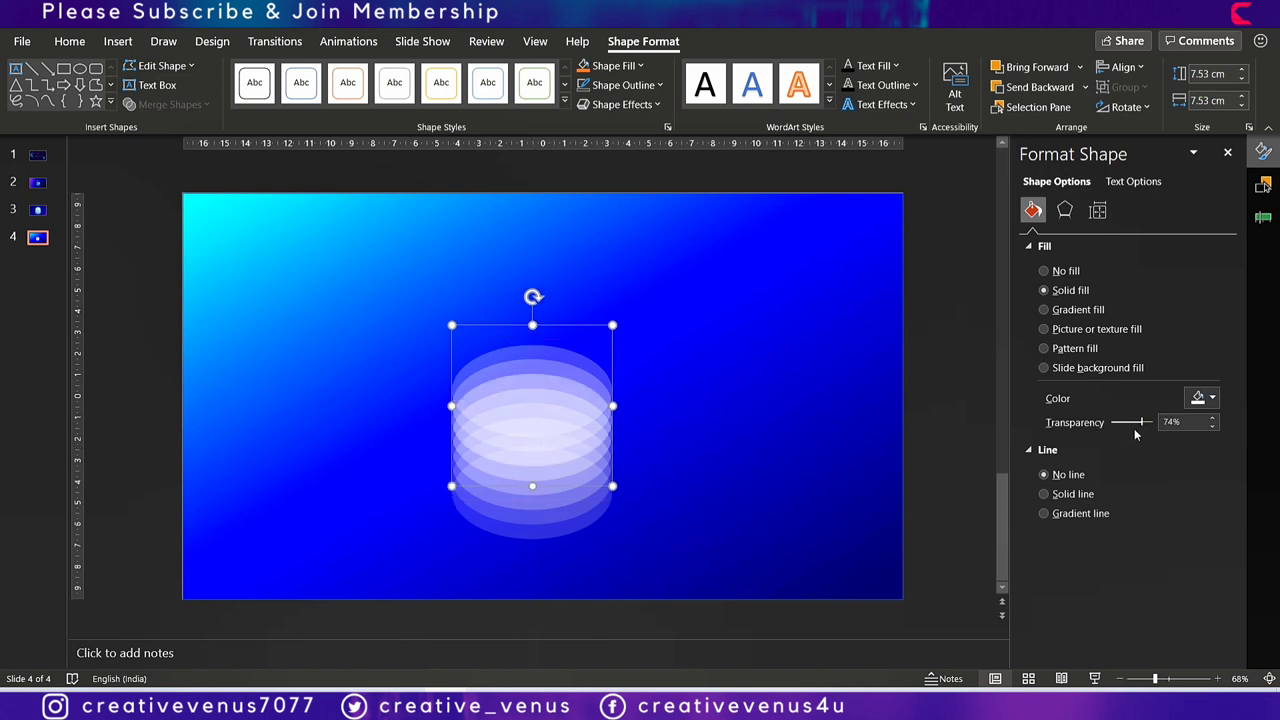
pyautogui.press('Tab')
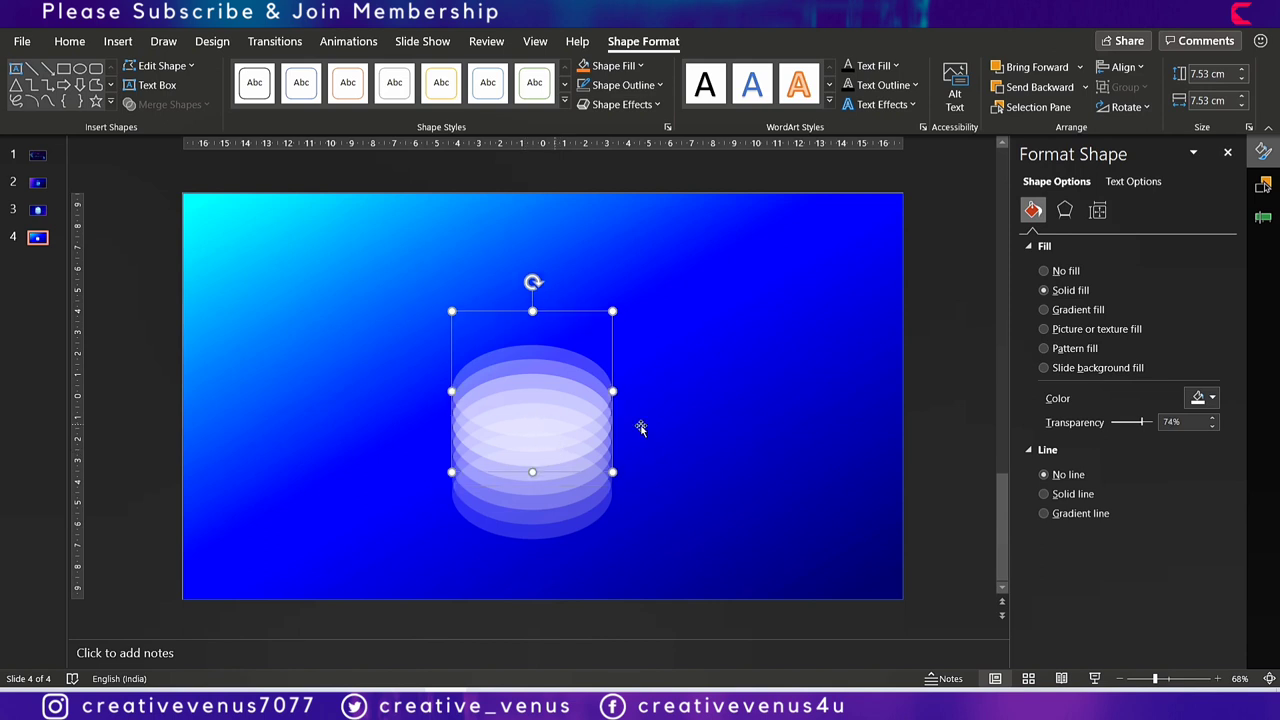
pyautogui.moveTo(1143, 428); pyautogui.dragTo(1139, 428)
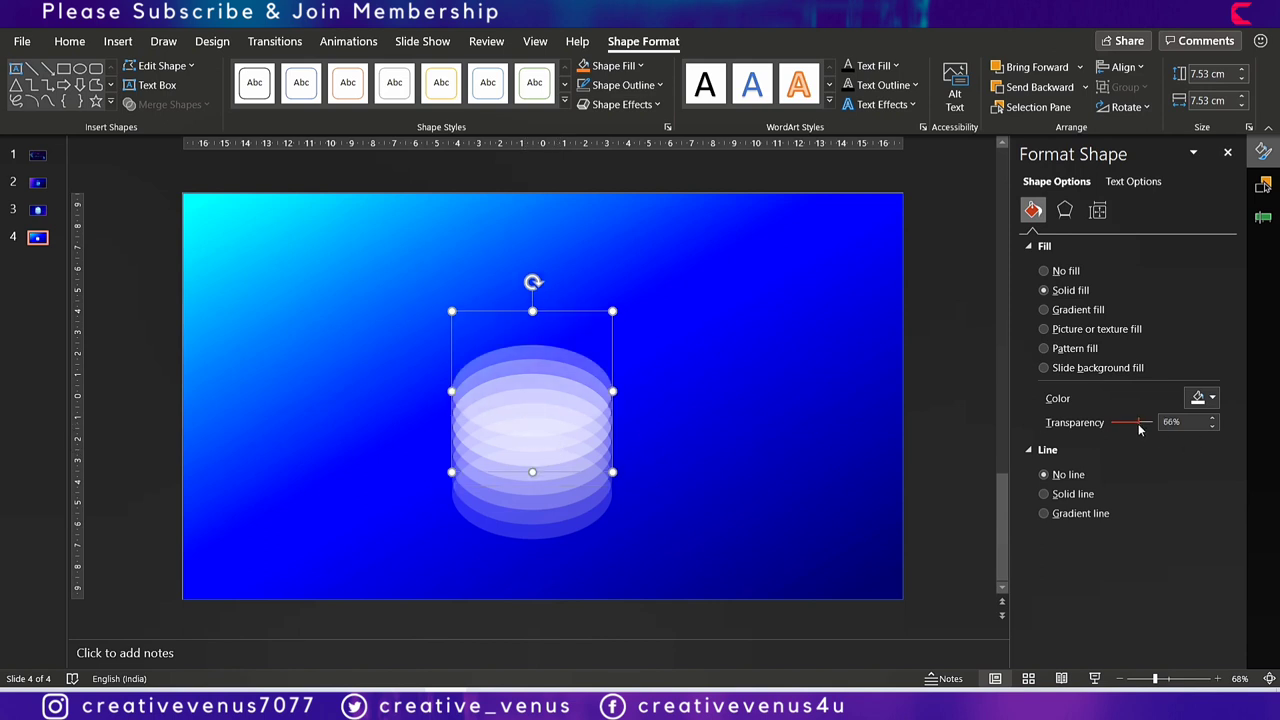
pyautogui.click(940, 524)
# Give the lowest disc of the stack a 3-D depth of 22 pt.
pyautogui.moveTo(952, 576); pyautogui.dragTo(565, 495)
pyautogui.click(538, 542)
pyautogui.click(548, 535)
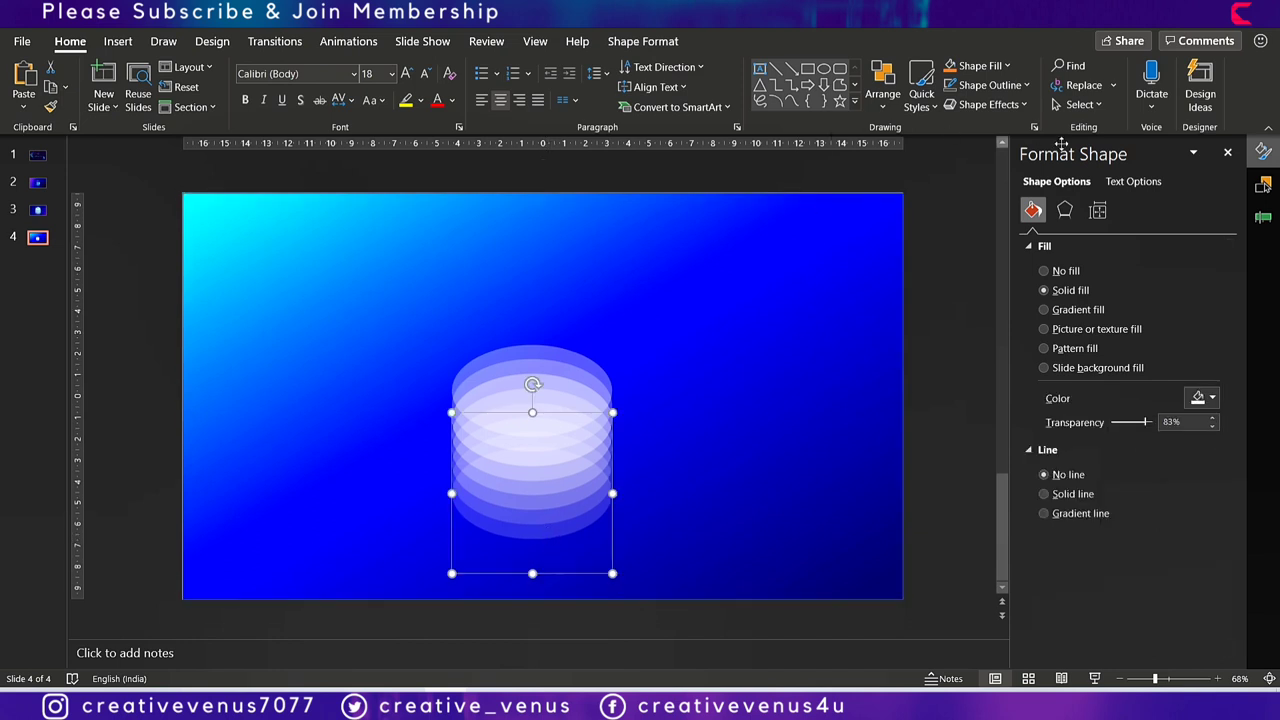
pyautogui.click(1065, 210)
pyautogui.scroll(-5, 1150, 500)
pyautogui.scroll(3, 1148, 405)
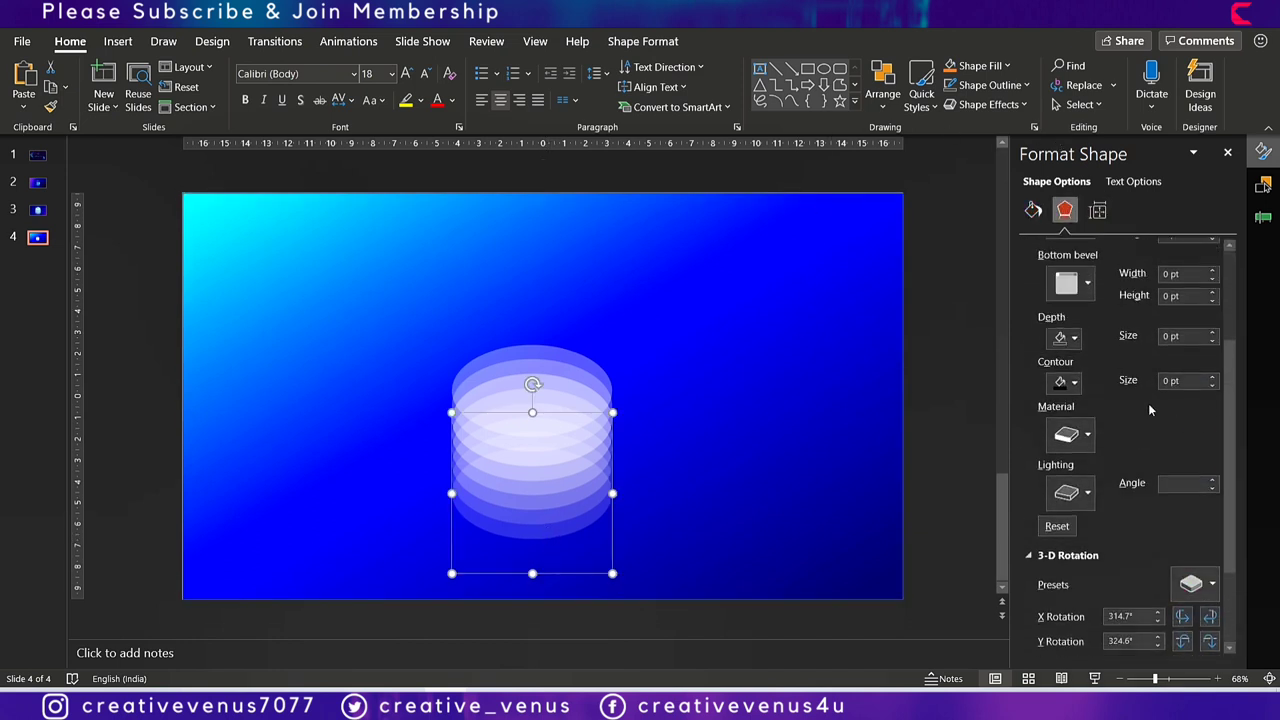
pyautogui.click(1213, 333)
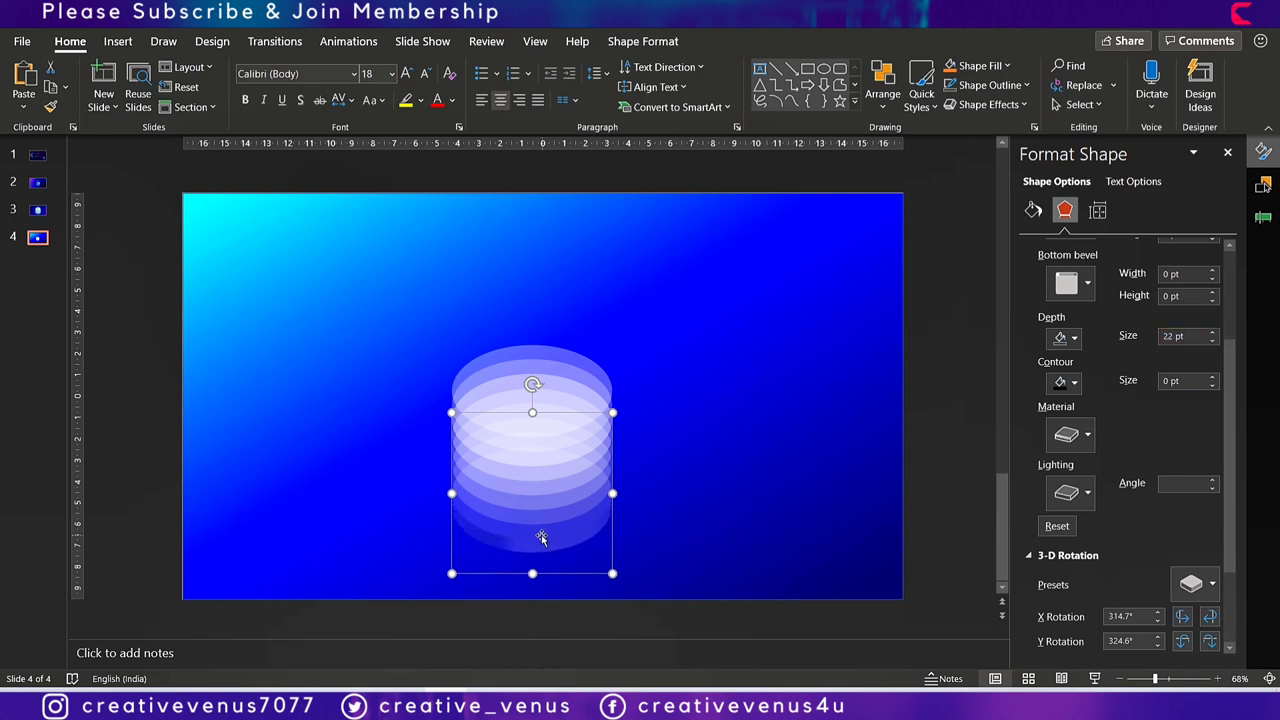
# Set the lowest disc's transparency to 63% and apply the last Translucent 3-D material to it.
pyautogui.click(1033, 208)
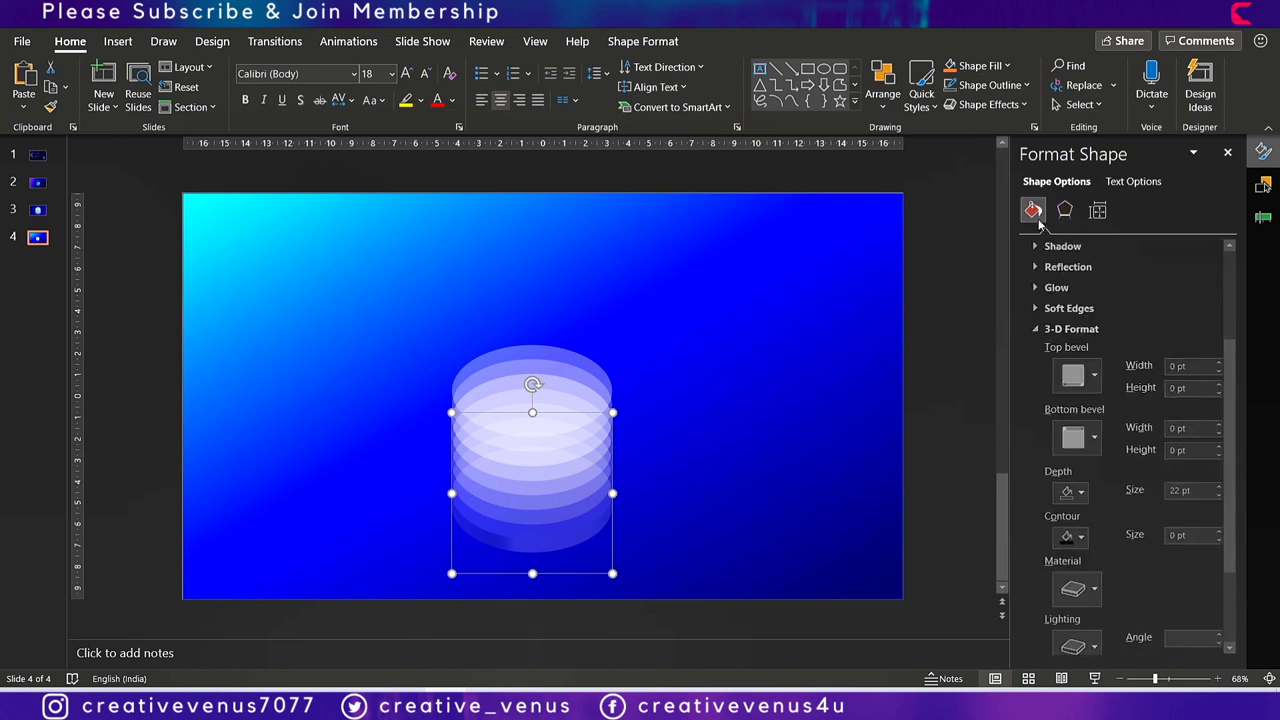
pyautogui.moveTo(1148, 426)
pyautogui.mouseDown()
pyautogui.moveTo(1120, 424)
pyautogui.moveTo(1139, 428)
pyautogui.mouseUp()
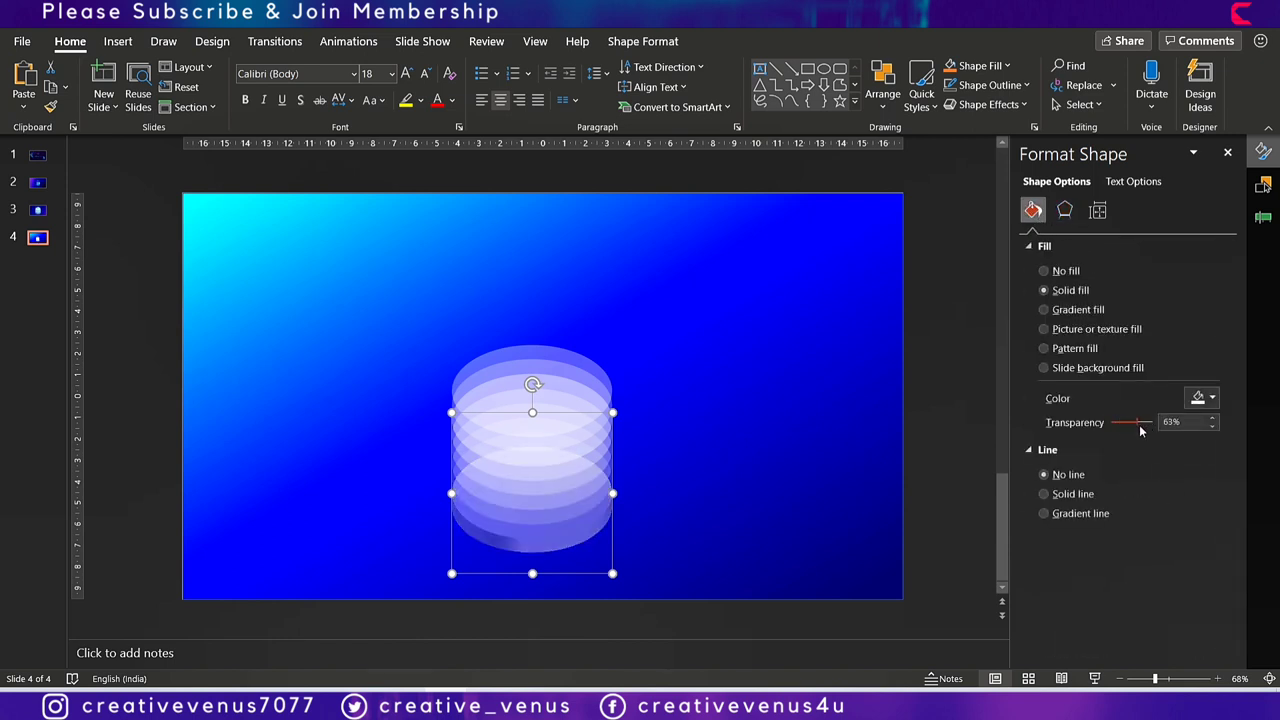
pyautogui.click(1065, 210)
pyautogui.scroll(-6, 1130, 510)
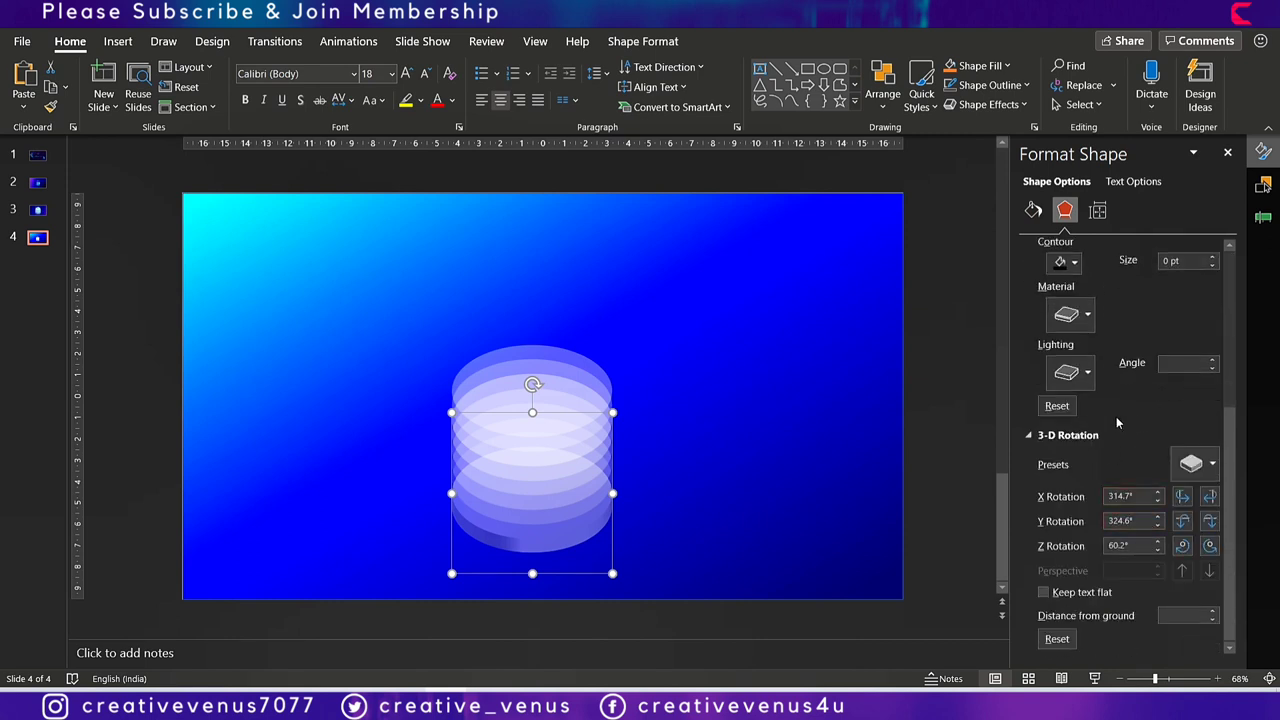
pyautogui.click(1068, 314)
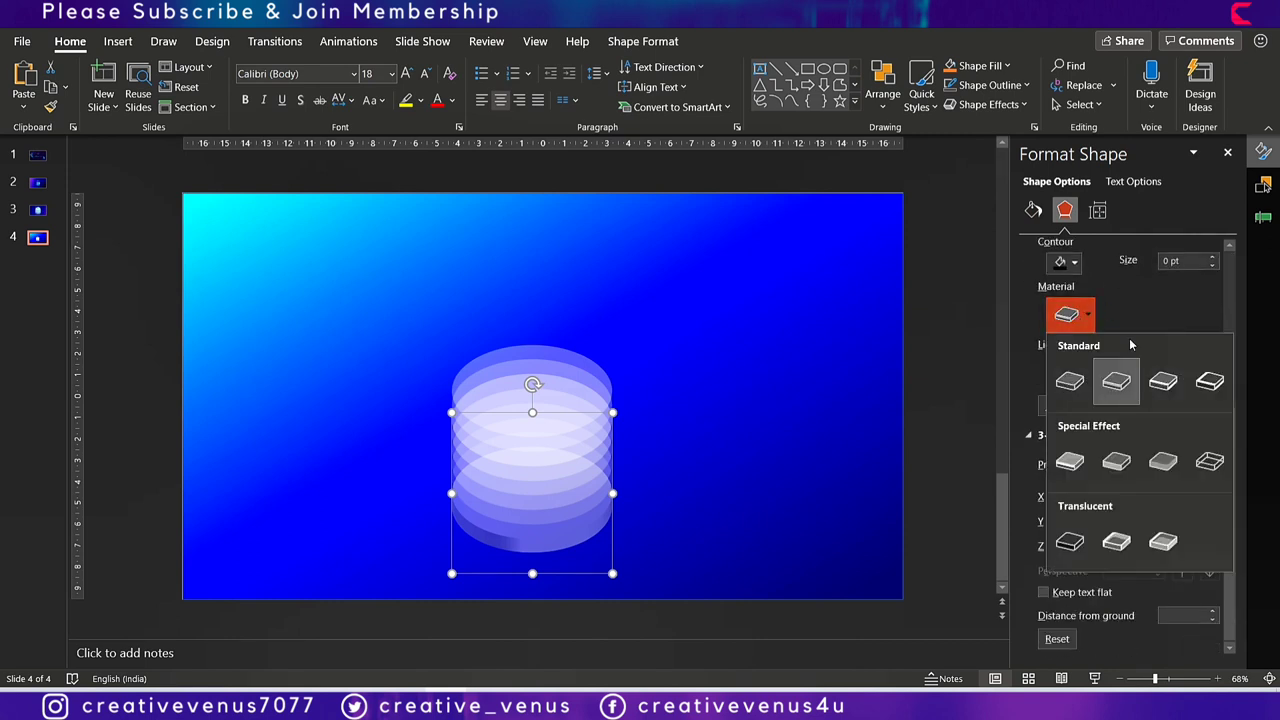
pyautogui.click(1176, 545)
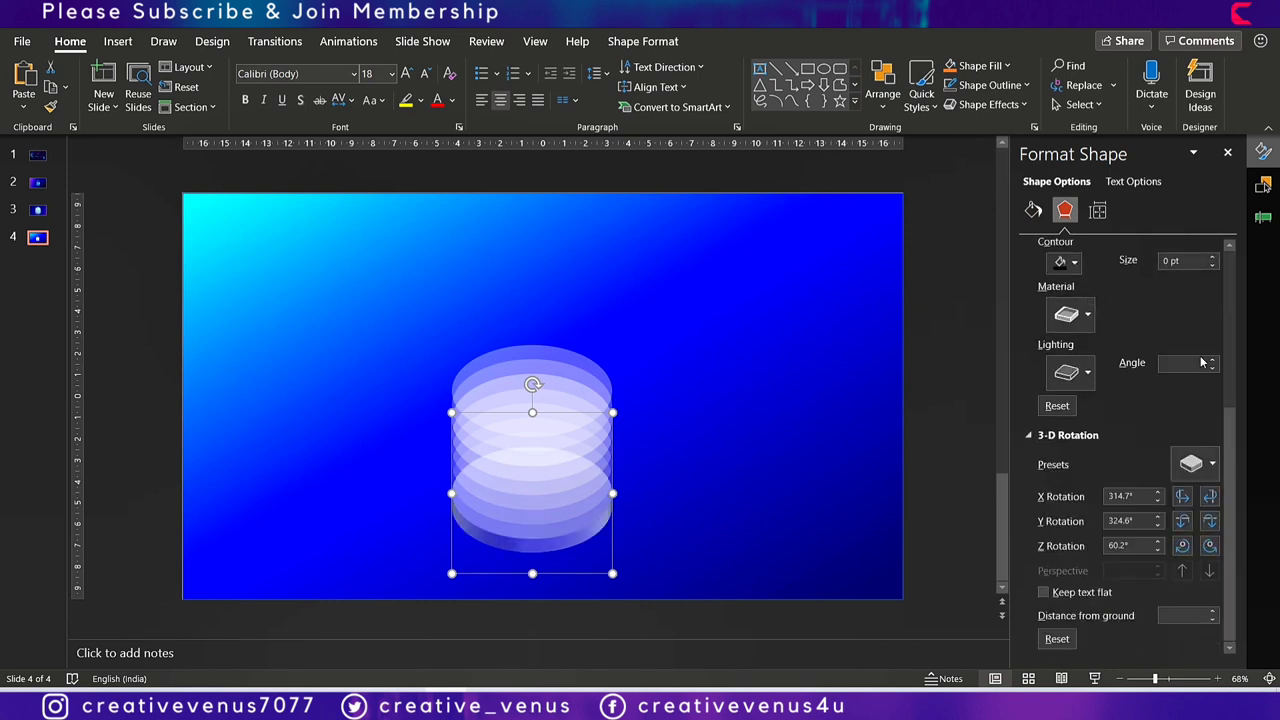
pyautogui.click(1034, 212)
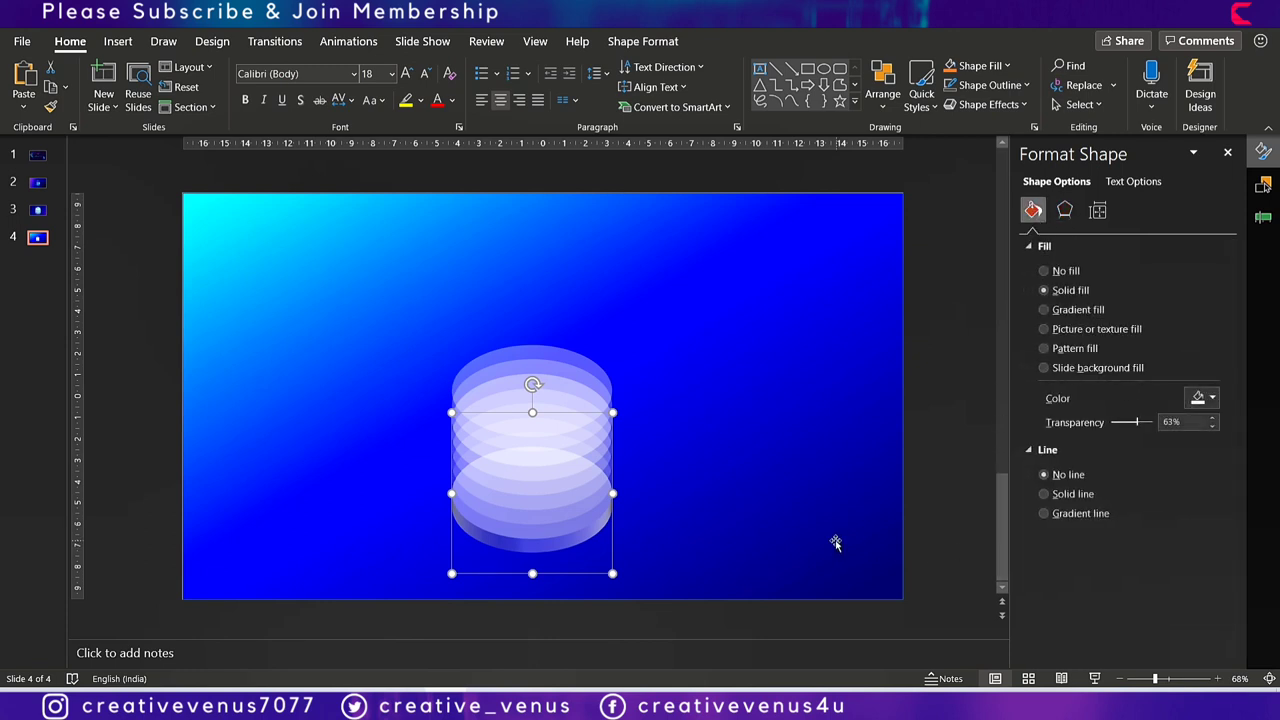
pyautogui.click(922, 425)
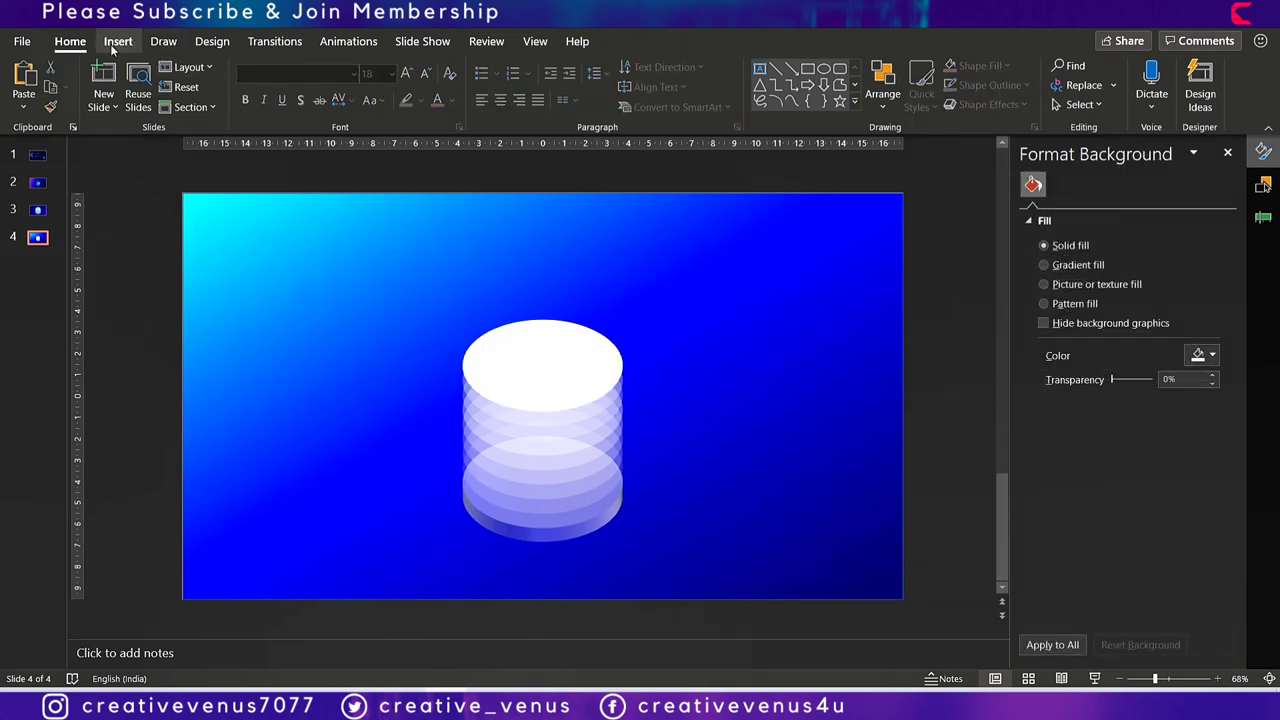
# Draw a rectangle as wide as the stack (7.53 cm) and 8.44 cm high, from the slide's top edge to the top disc's middle.
pyautogui.click(118, 41)
pyautogui.click(299, 100)
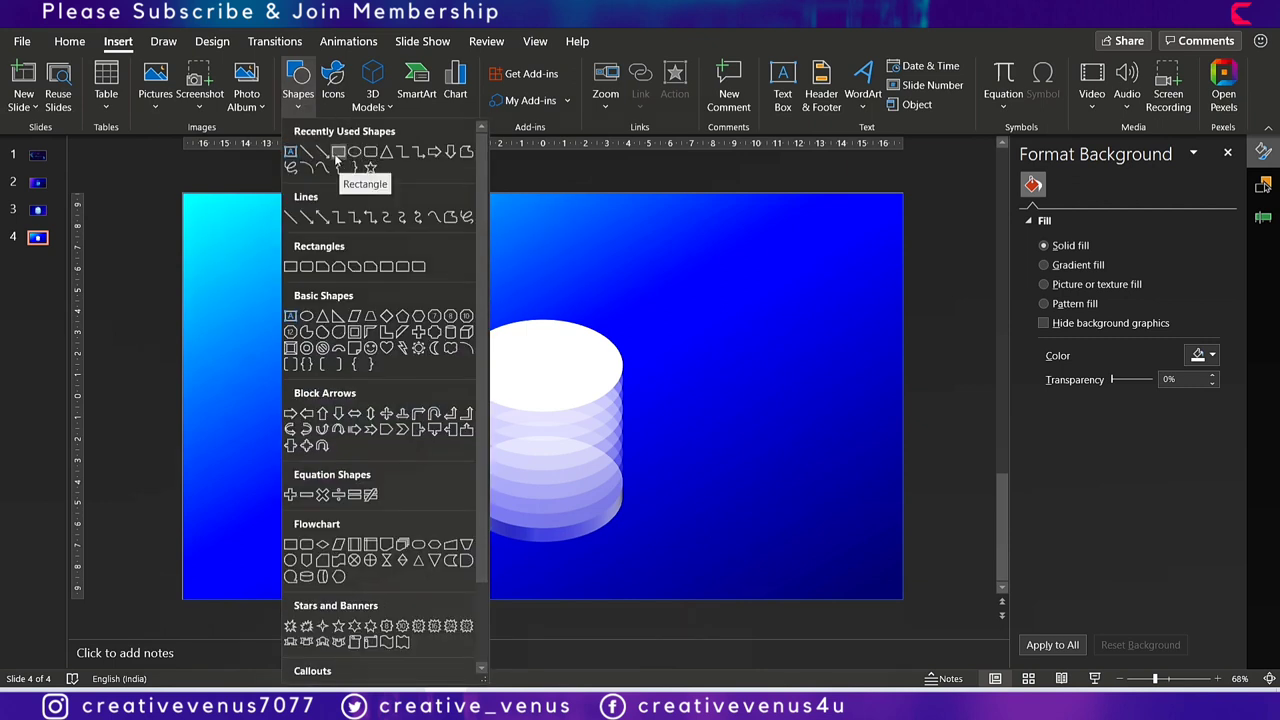
pyautogui.click(338, 153)
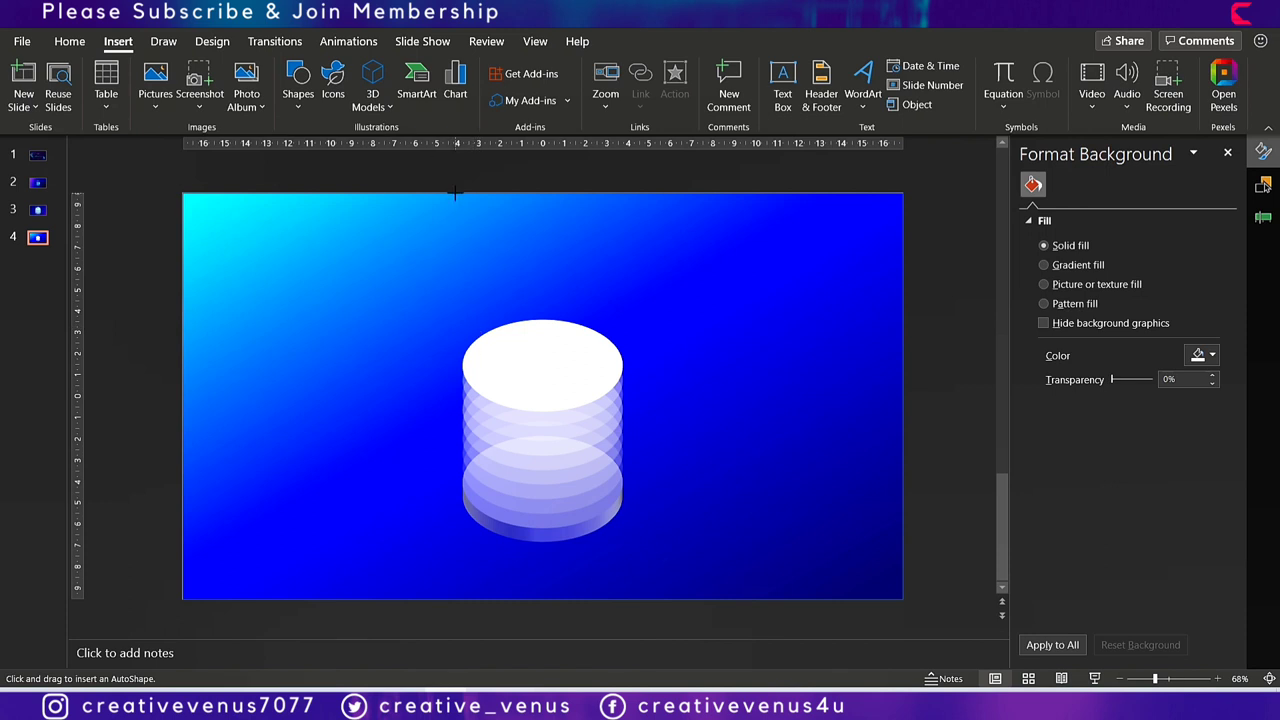
pyautogui.moveTo(455, 193)
pyautogui.mouseDown()
pyautogui.moveTo(541, 489)
pyautogui.moveTo(622, 550)
pyautogui.moveTo(623, 597)
pyautogui.mouseUp()
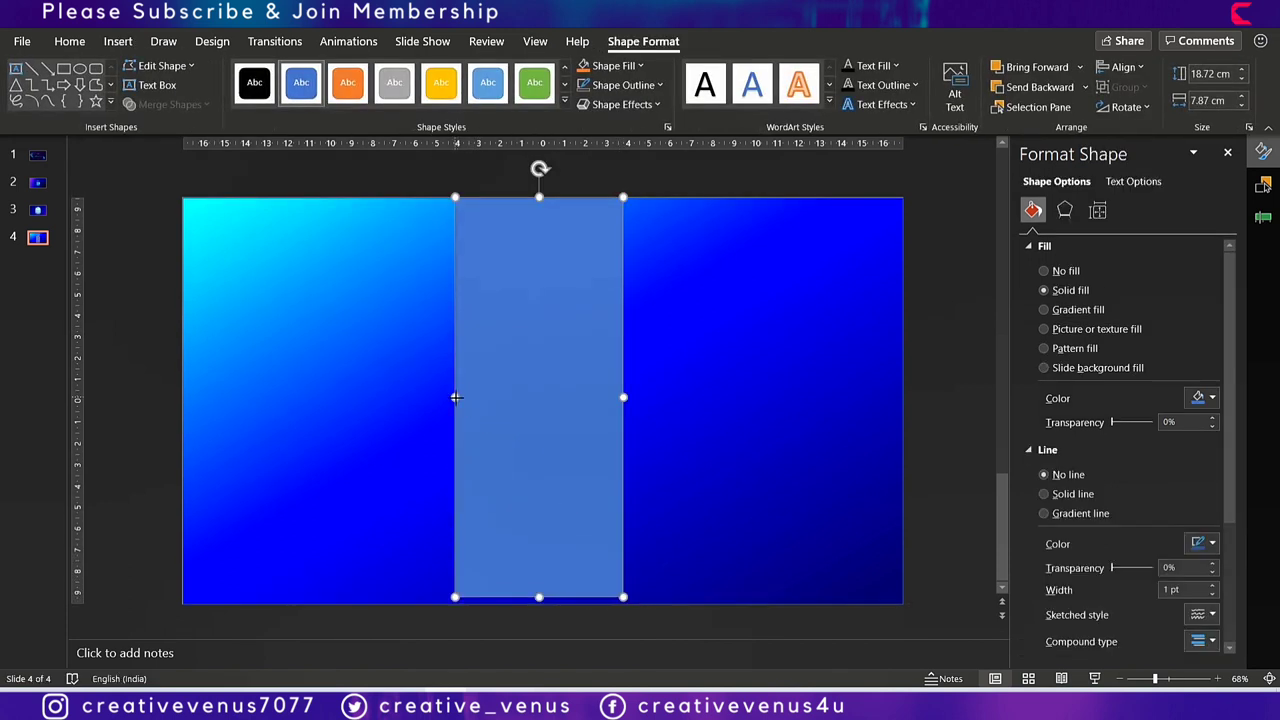
pyautogui.moveTo(457, 398); pyautogui.dragTo(464, 398)
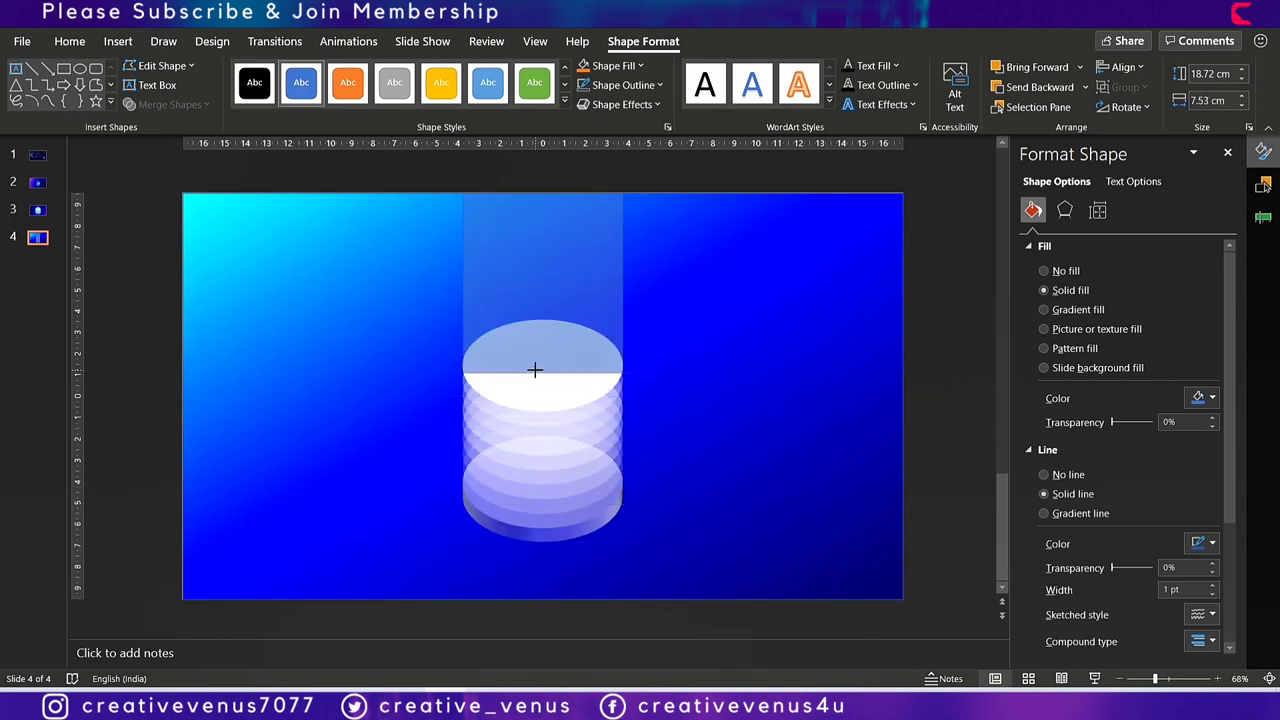
pyautogui.moveTo(535, 370); pyautogui.dragTo(540, 378)
# Remove the rectangle's outline and give it a linear gradient fill at 270° with cyan at the bottom.
pyautogui.click(1066, 475)
pyautogui.click(1092, 312)
pyautogui.click(1210, 422)
pyautogui.click(1165, 434)
pyautogui.click(1207, 452)
pyautogui.click(1122, 485)
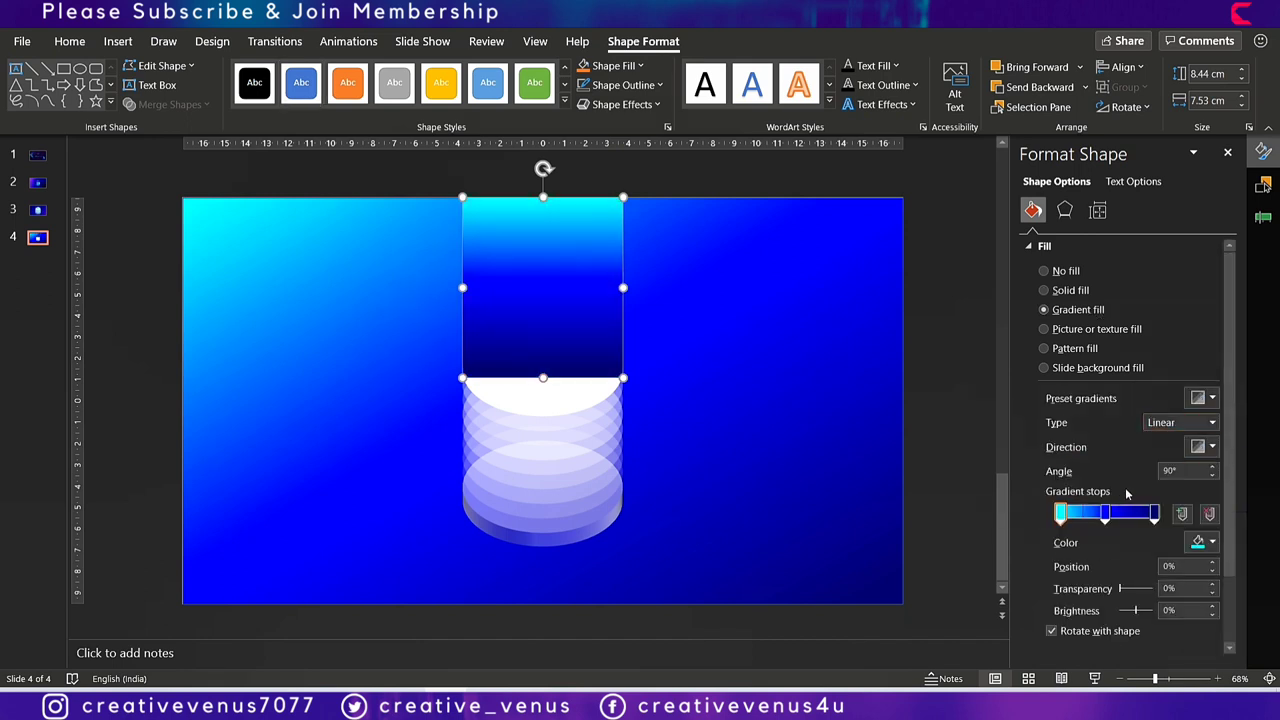
pyautogui.click(1207, 450)
pyautogui.click(1117, 538)
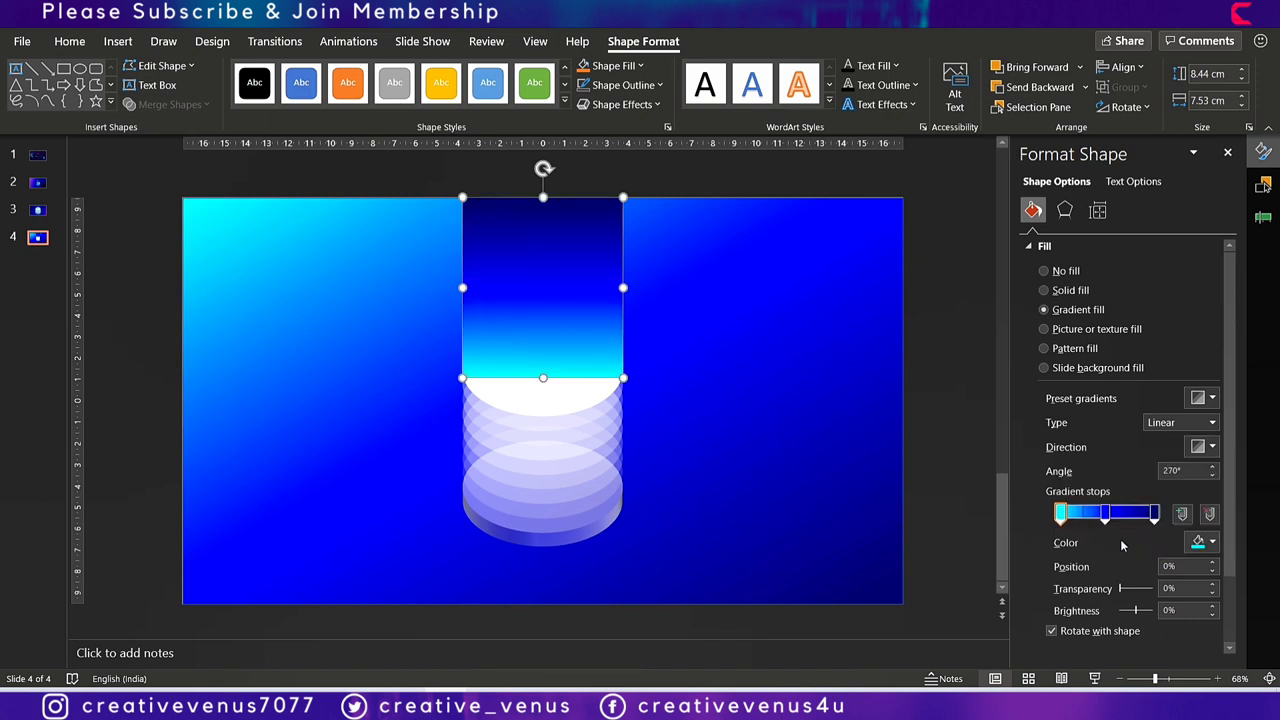
# Remove the middle blue stop from the rectangle's gradient and set the dark-blue end stop to 100% transparency.
pyautogui.moveTo(1104, 514); pyautogui.dragTo(1155, 514)
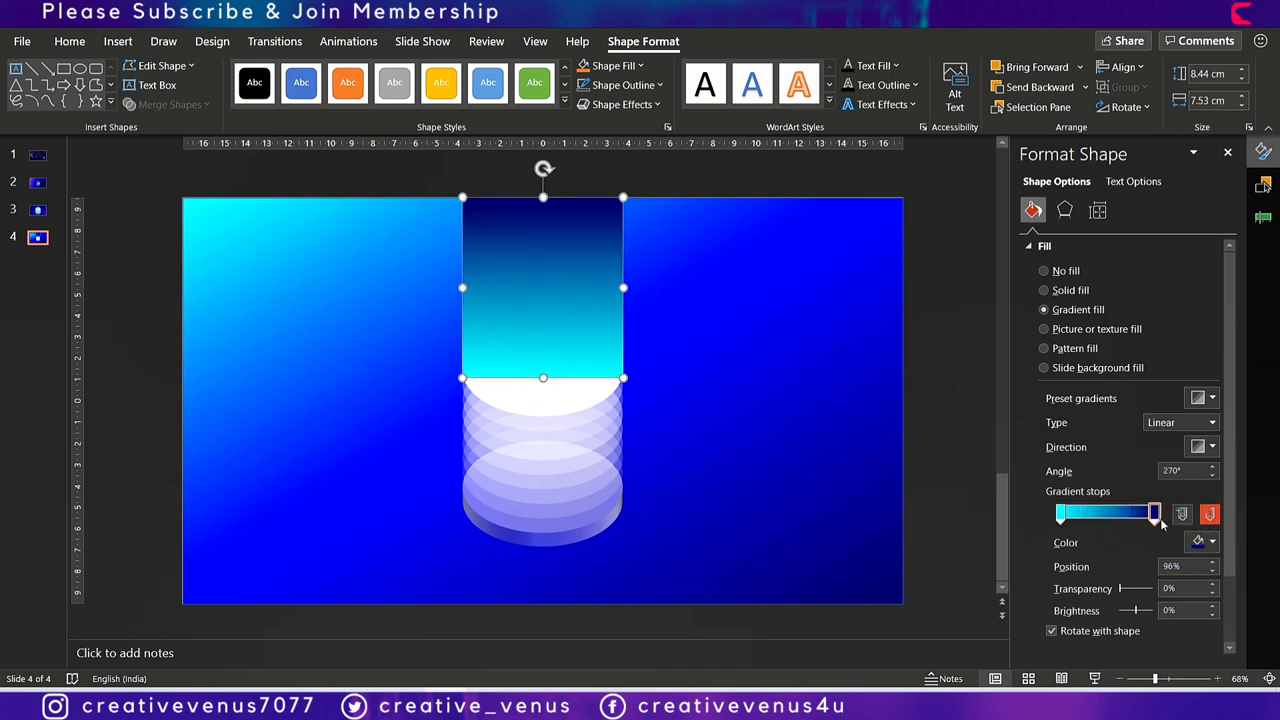
pyautogui.moveTo(1121, 589); pyautogui.dragTo(1152, 590)
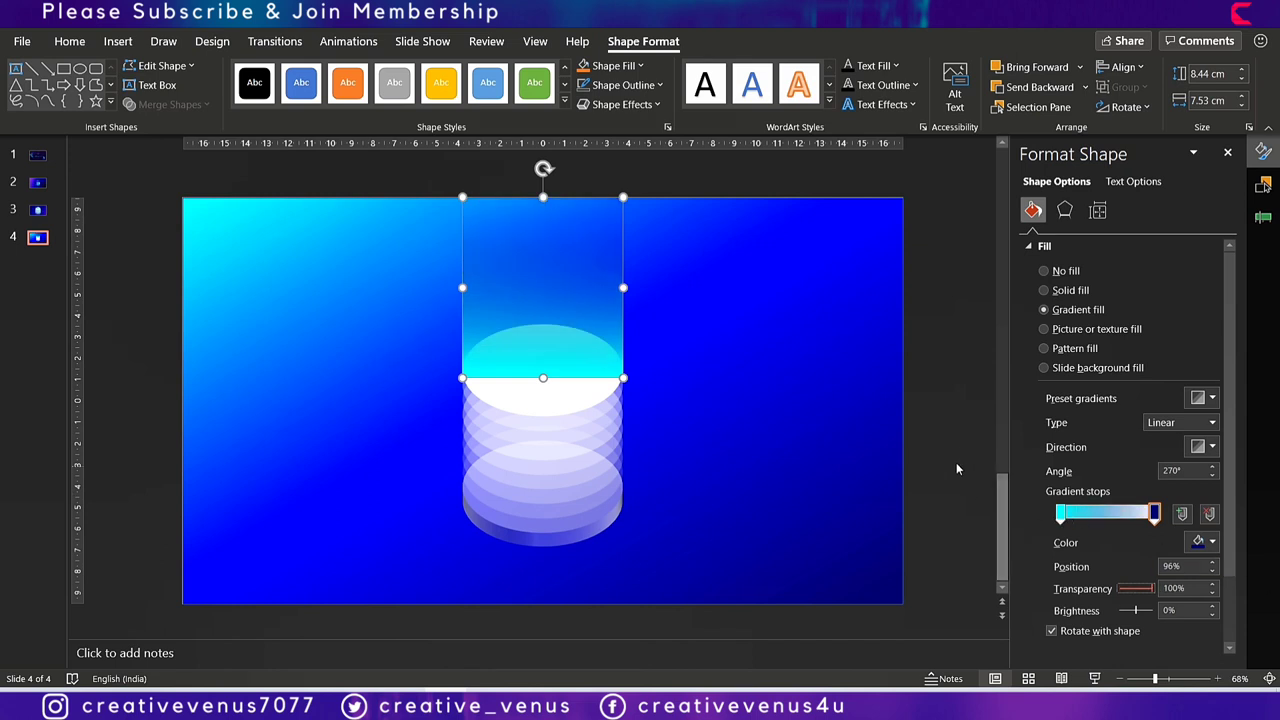
pyautogui.click(900, 451)
pyautogui.click(606, 263)
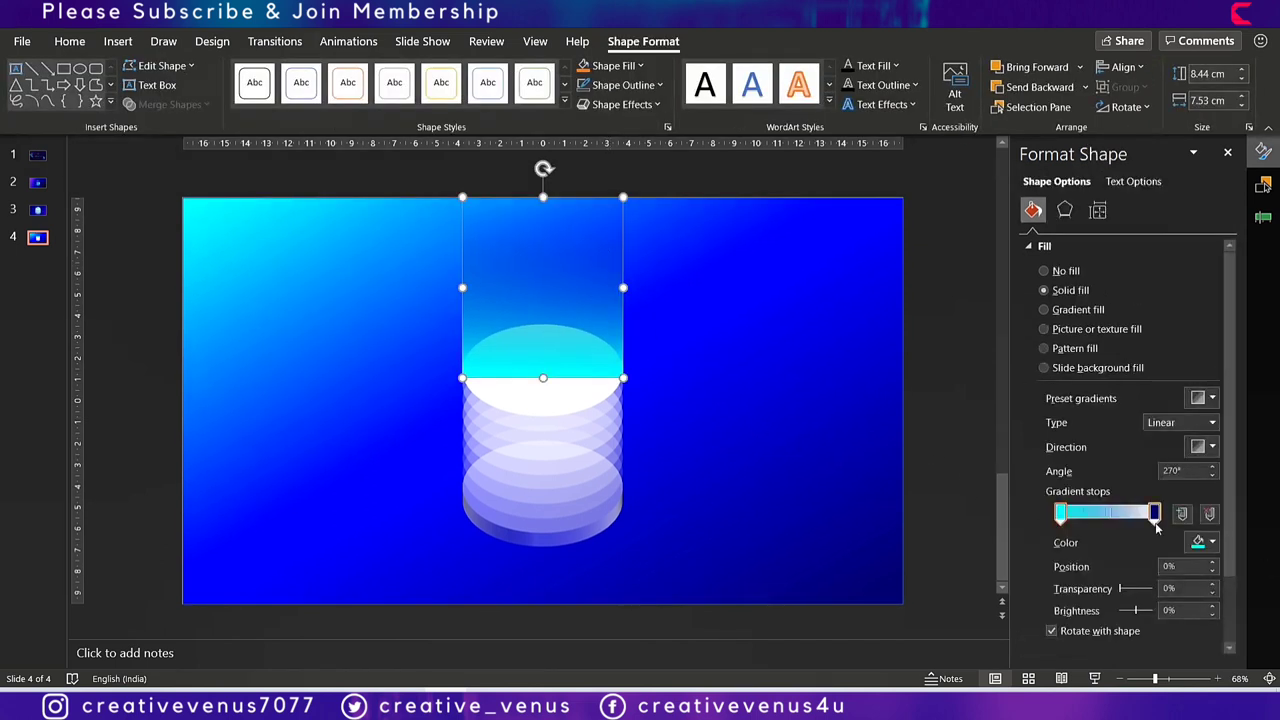
# Make the gradient's end stop white with 100% transparency and move it to position 77%.
pyautogui.click(1203, 541)
pyautogui.click(1151, 322)
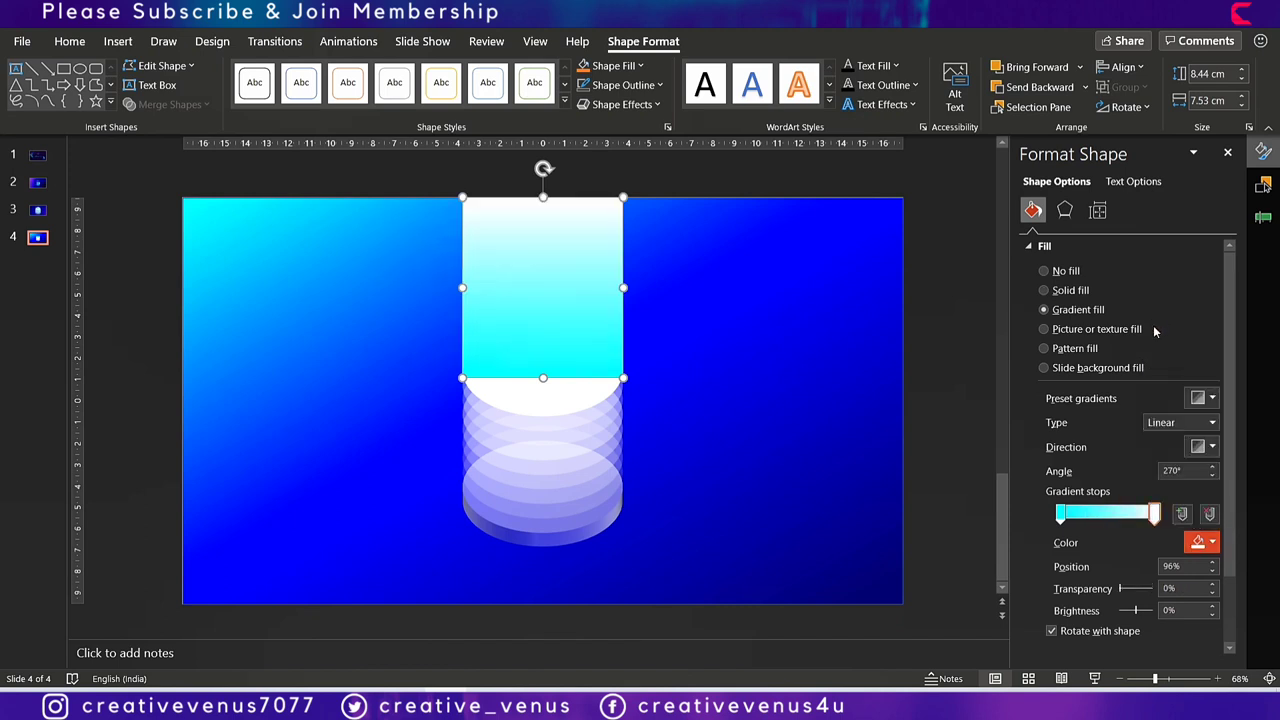
pyautogui.moveTo(1124, 589); pyautogui.dragTo(1158, 589)
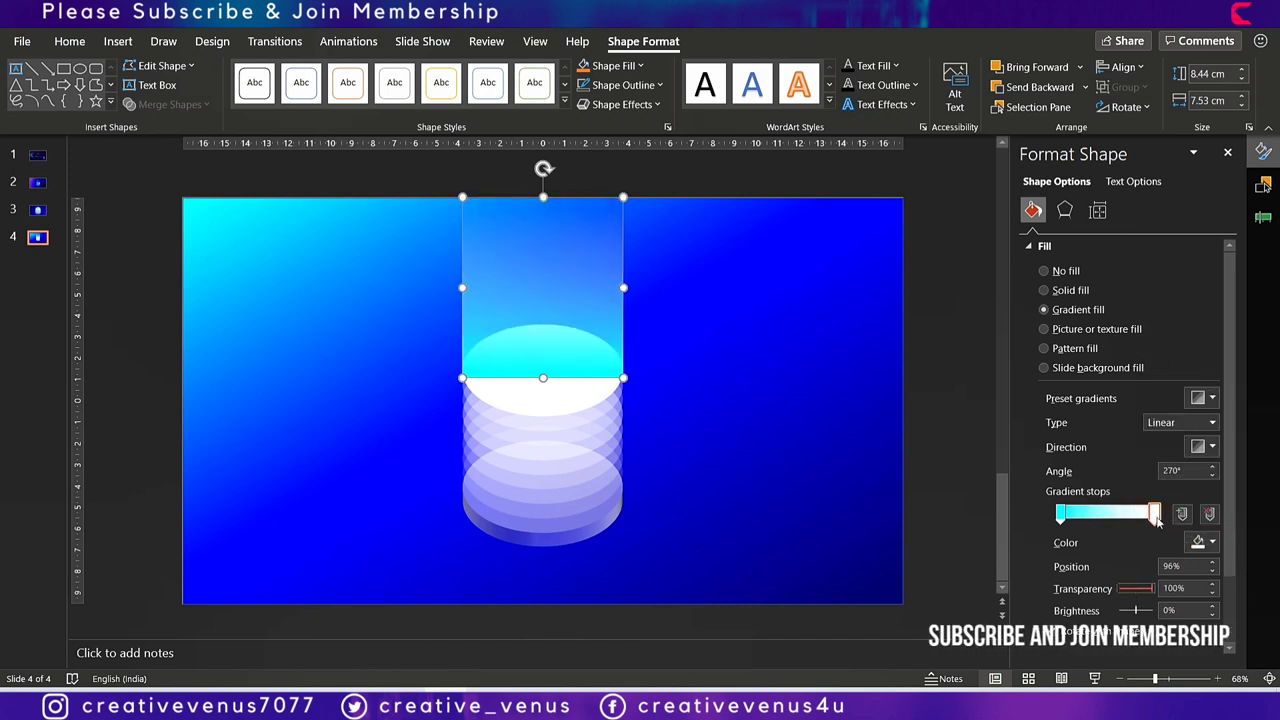
pyautogui.moveTo(1156, 516)
pyautogui.mouseDown()
pyautogui.moveTo(1118, 515)
pyautogui.moveTo(1138, 516)
pyautogui.mouseUp()
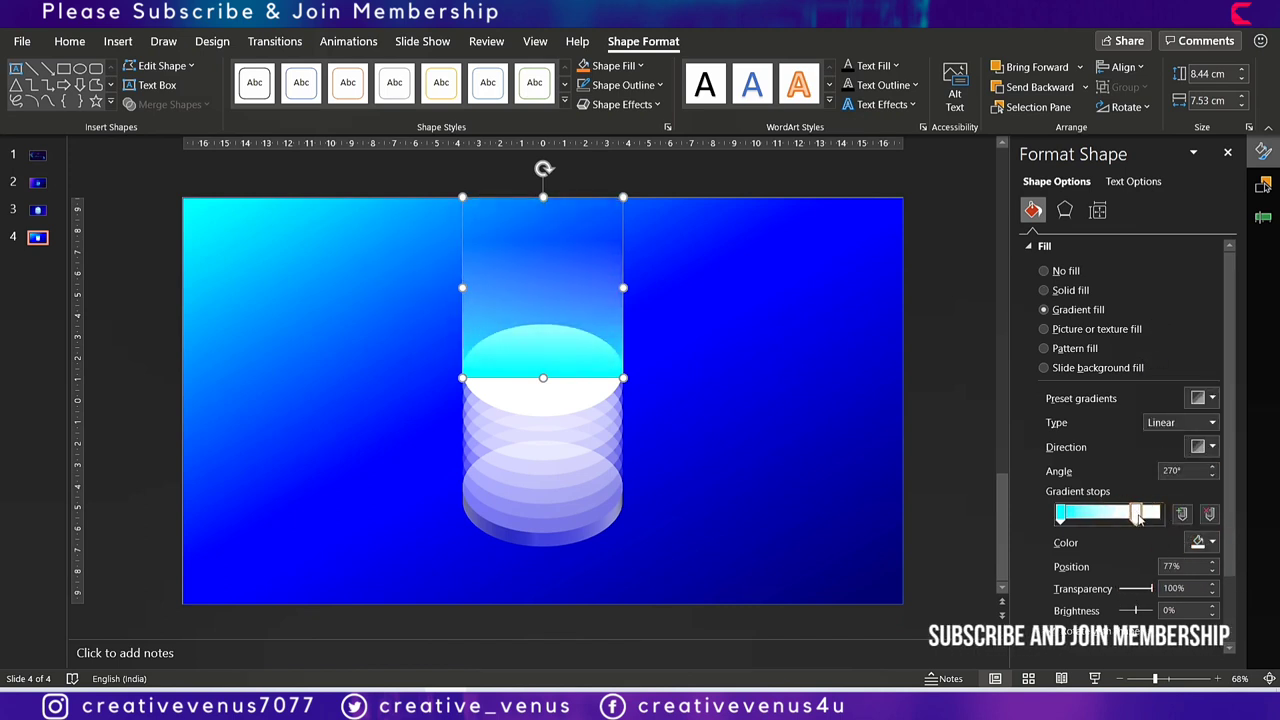
pyautogui.click(948, 429)
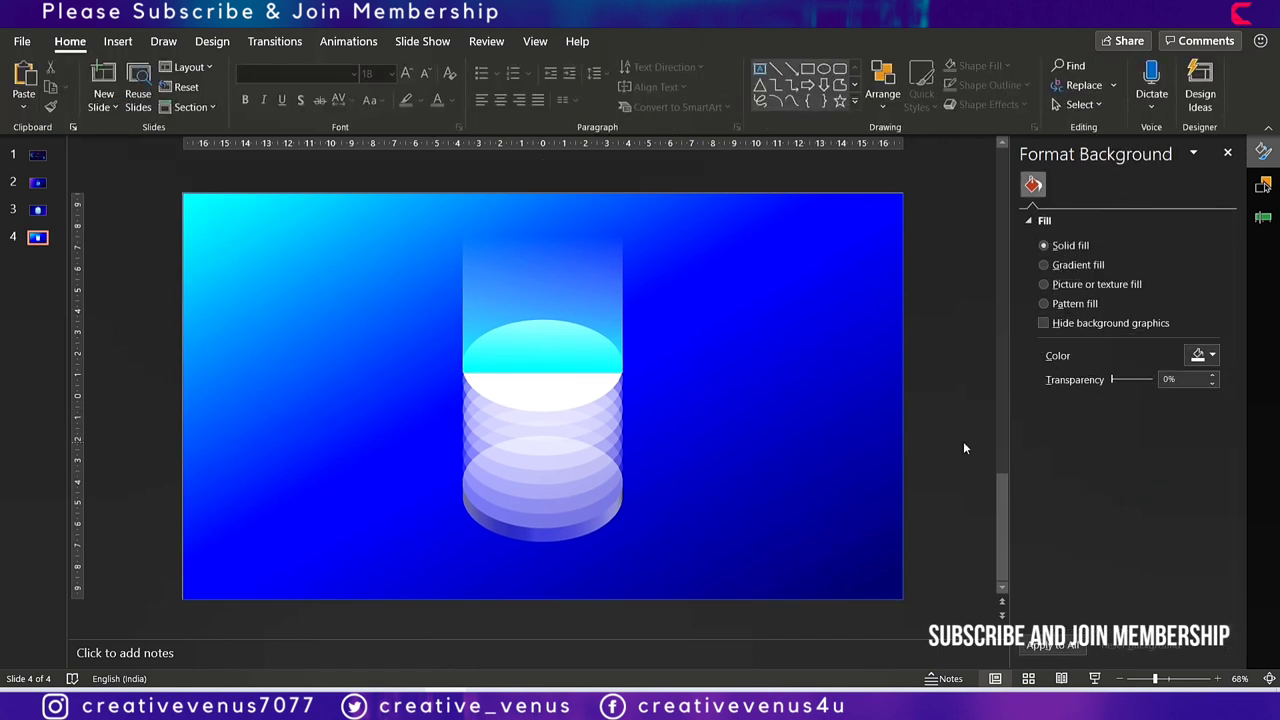
# Duplicate the gradient rectangle, flip the copy vertically, and place it below with its cyan edge across the lowest disc.
pyautogui.click(617, 303)
pyautogui.hotkey('ctrl', 'd')
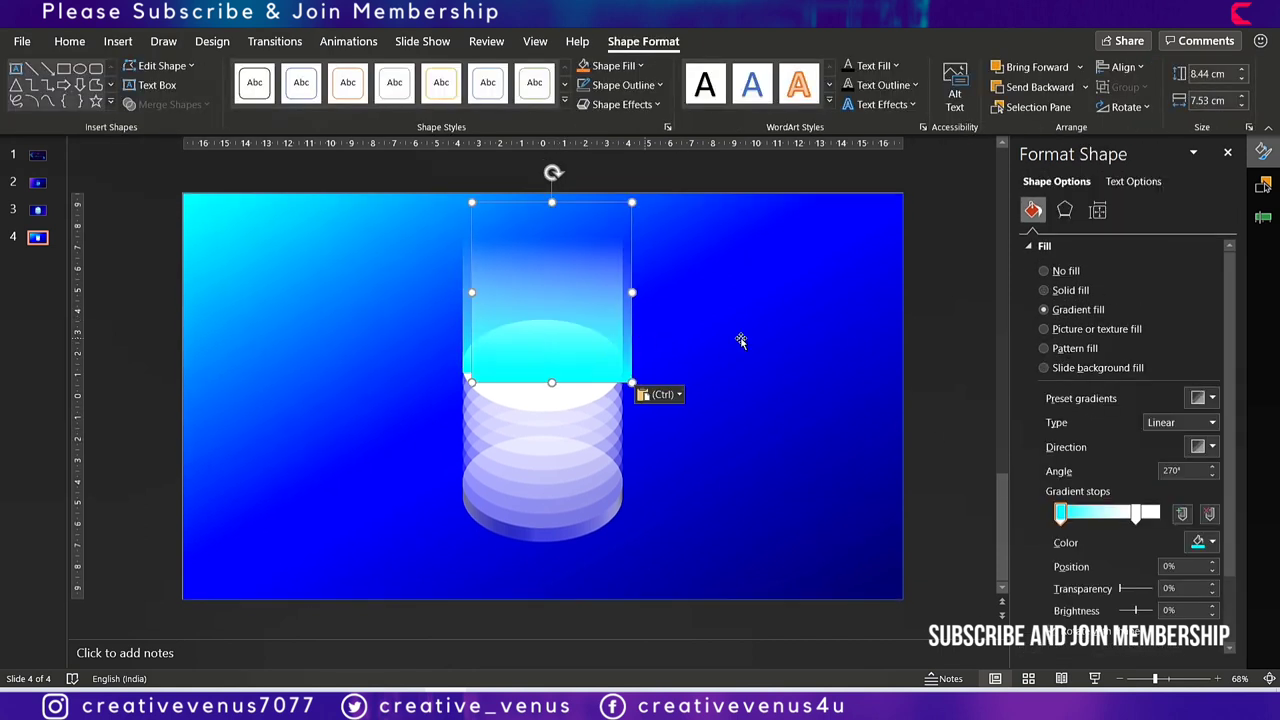
pyautogui.click(1127, 107)
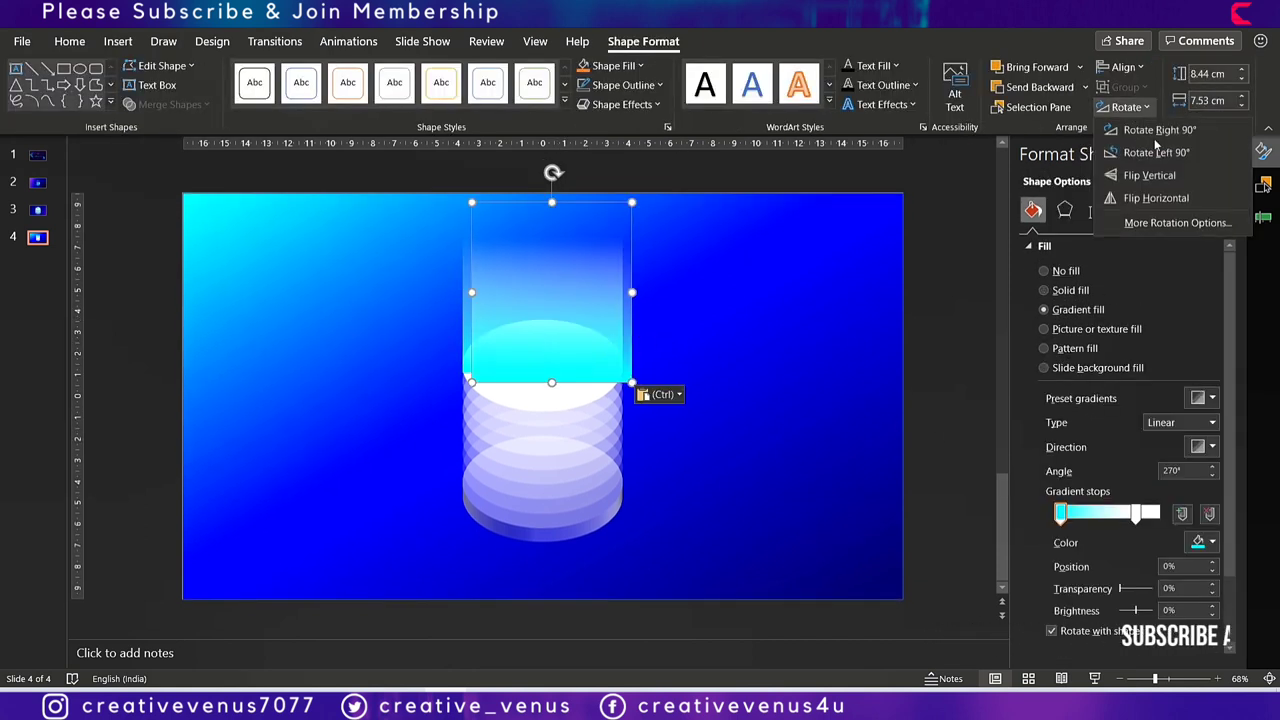
pyautogui.click(1155, 198)
pyautogui.moveTo(533, 277); pyautogui.dragTo(553, 592)
pyautogui.scroll(-1, 553, 592)
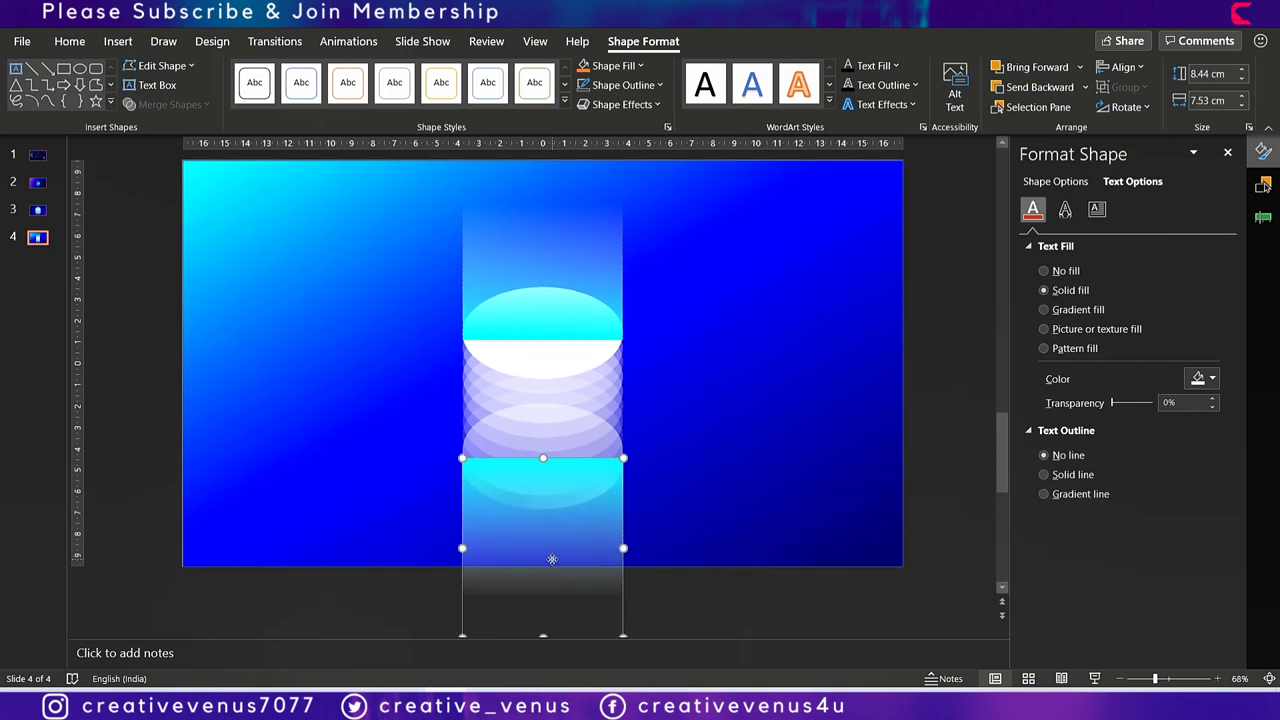
# Send the lower gradient rectangle to the back, and send the background rectangle behind it.
pyautogui.rightClick(552, 559)
pyautogui.click(600, 394)
pyautogui.click(654, 289)
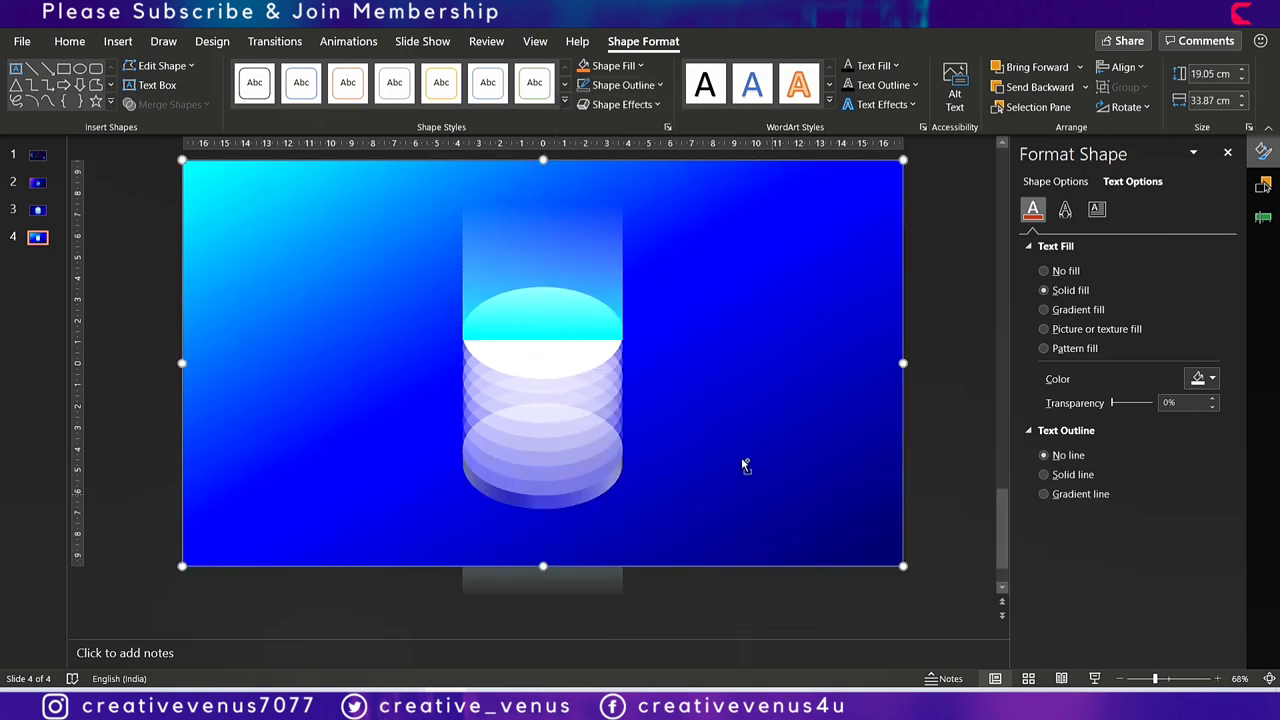
pyautogui.rightClick(716, 434)
pyautogui.click(780, 416)
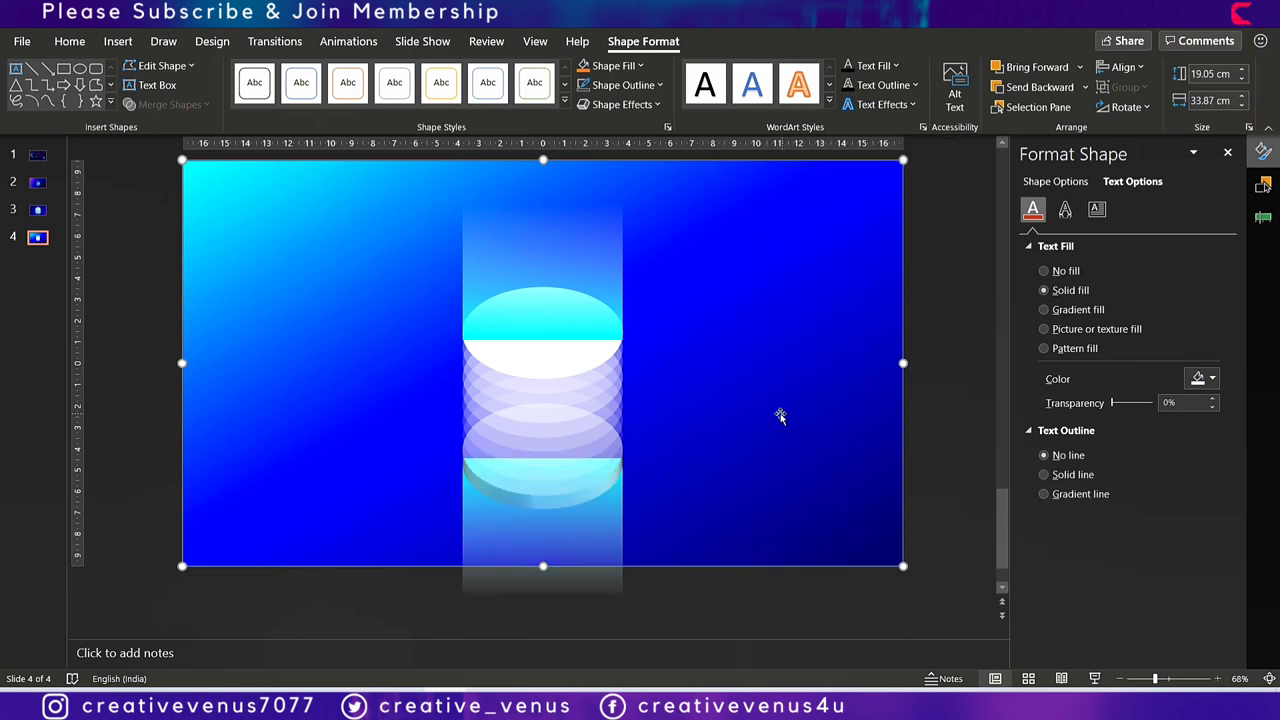
pyautogui.click(966, 533)
# Send the upper gradient rectangle behind the discs, keeping the background rectangle at the very back.
pyautogui.click(578, 490)
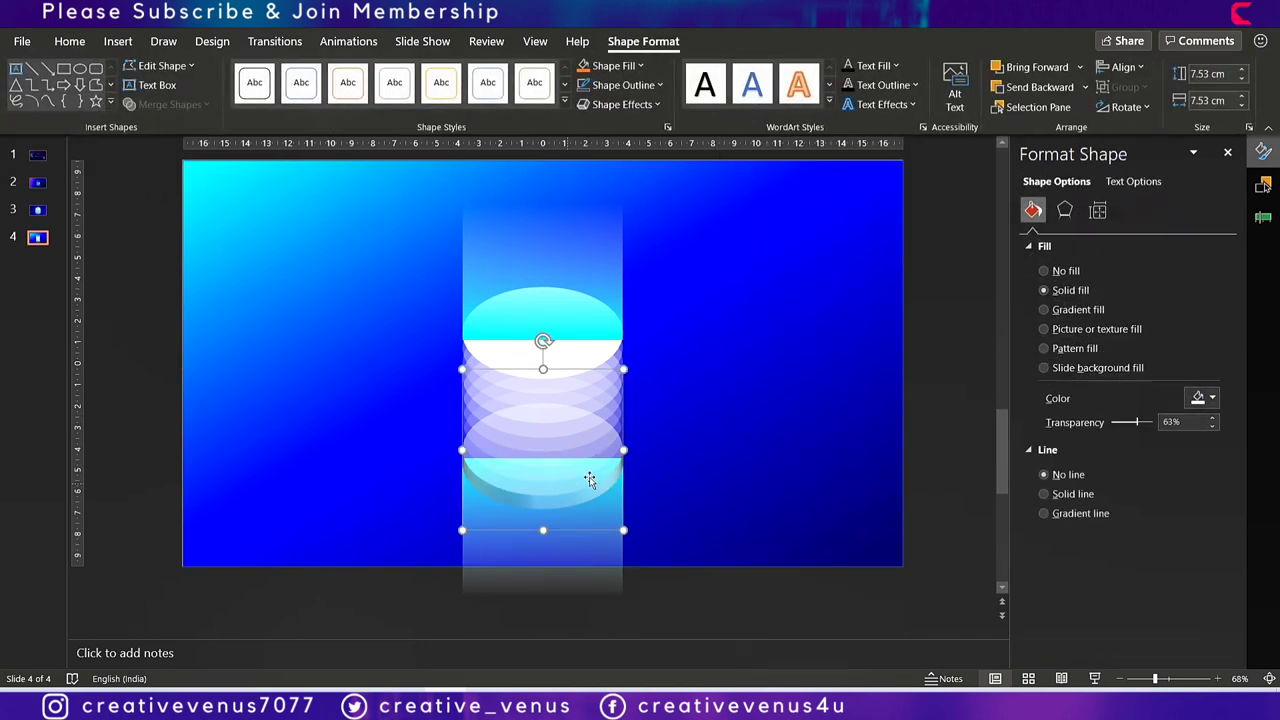
pyautogui.click(578, 555)
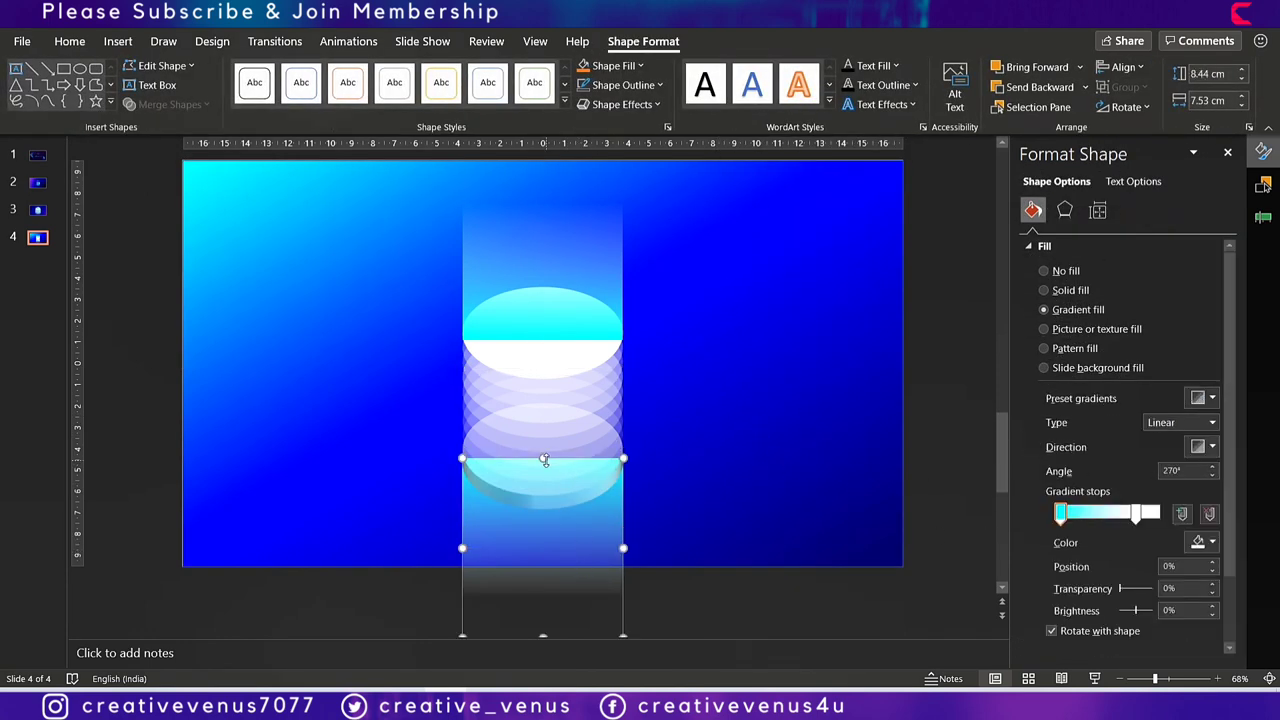
pyautogui.click(540, 362)
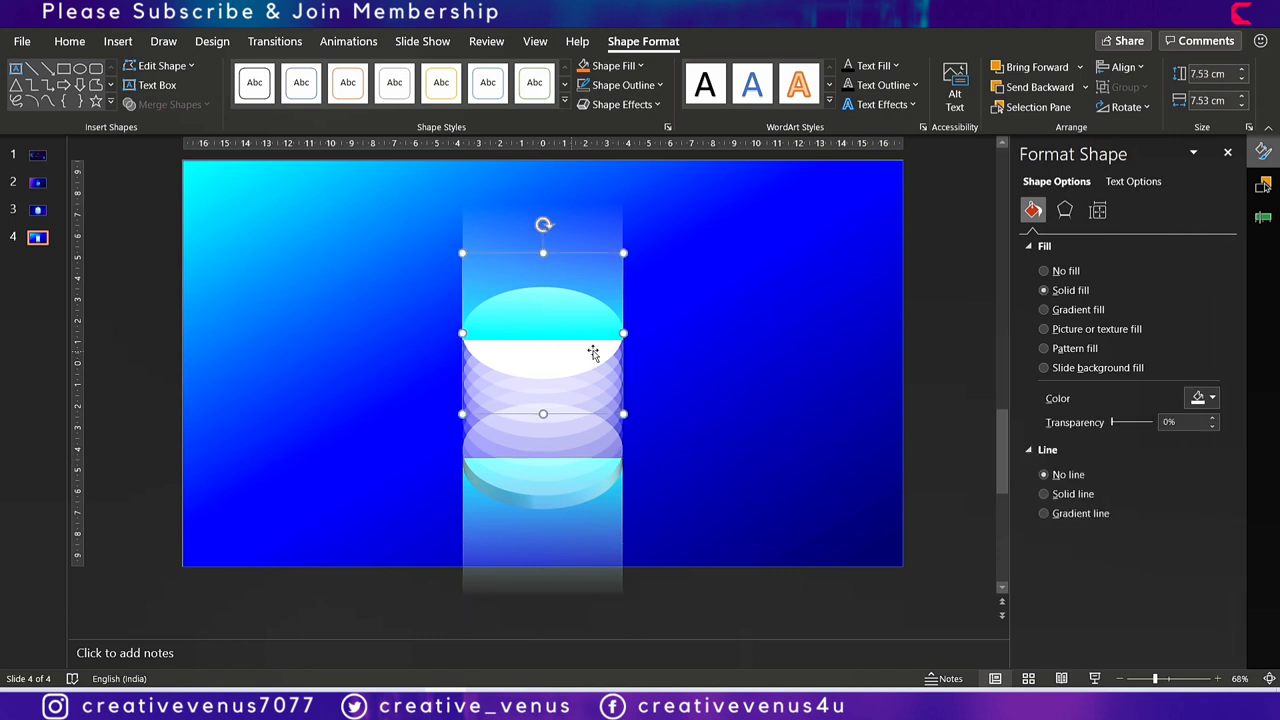
pyautogui.click(553, 310)
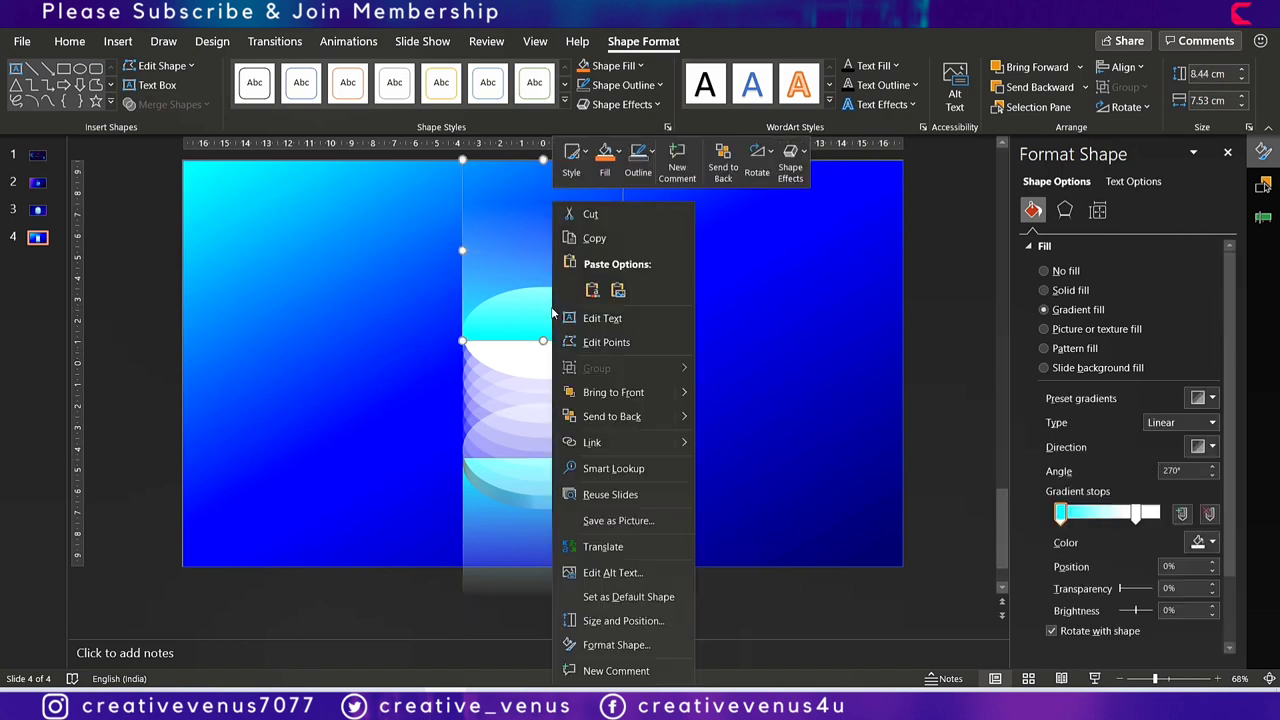
pyautogui.rightClick(553, 308)
pyautogui.click(612, 416)
pyautogui.click(741, 307)
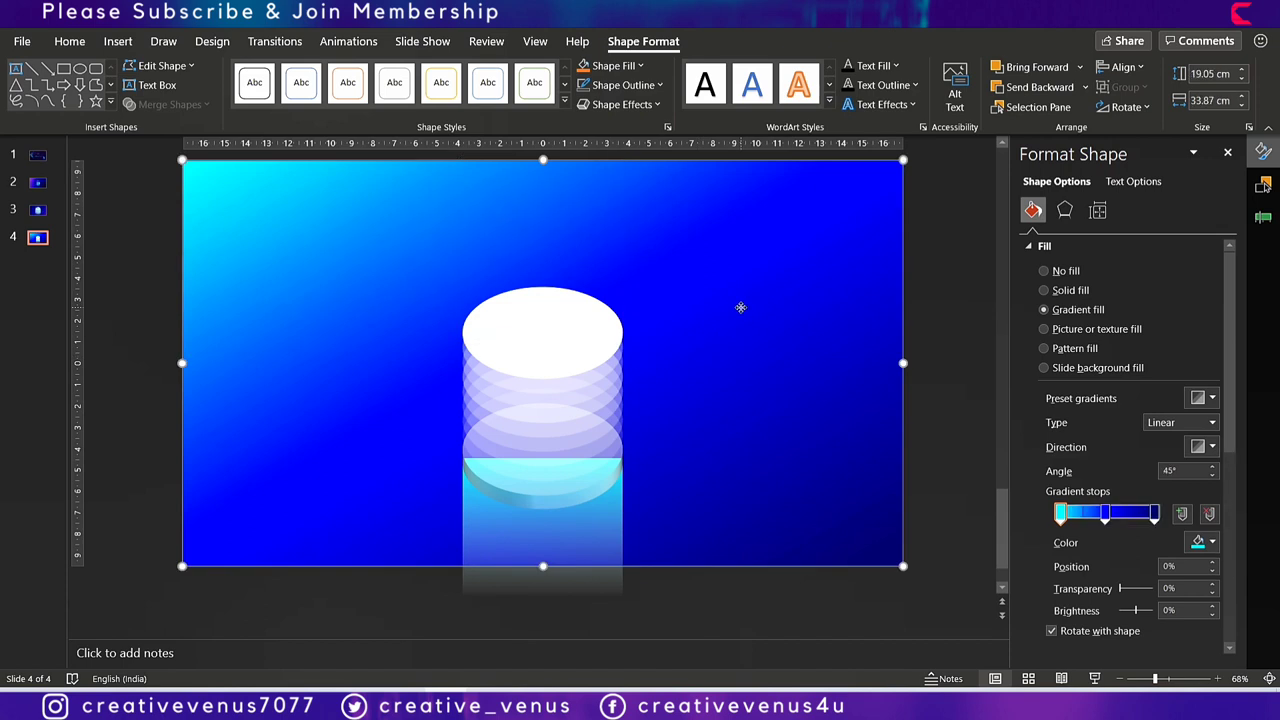
pyautogui.rightClick(741, 307)
pyautogui.click(832, 417)
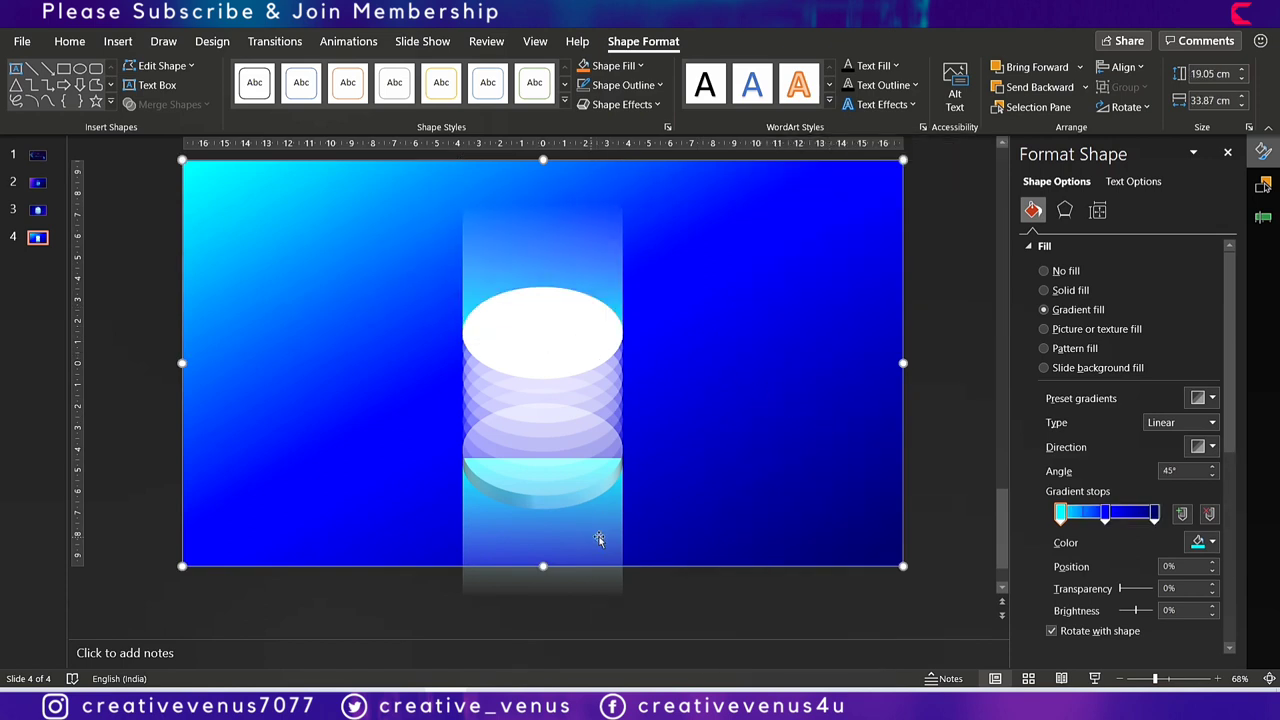
pyautogui.click(595, 250)
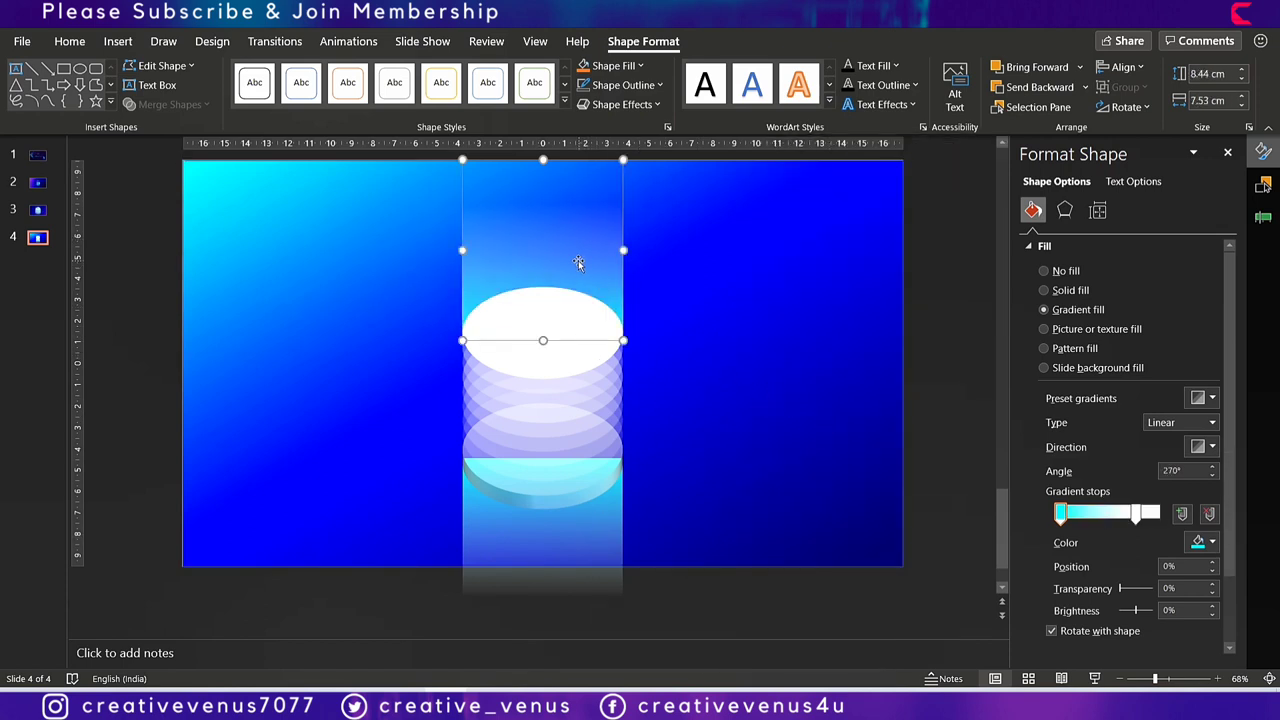
pyautogui.moveTo(540, 340); pyautogui.dragTo(540, 333)
# Send the lower gradient rectangle to the very back, behind the background rectangle.
pyautogui.click(560, 552)
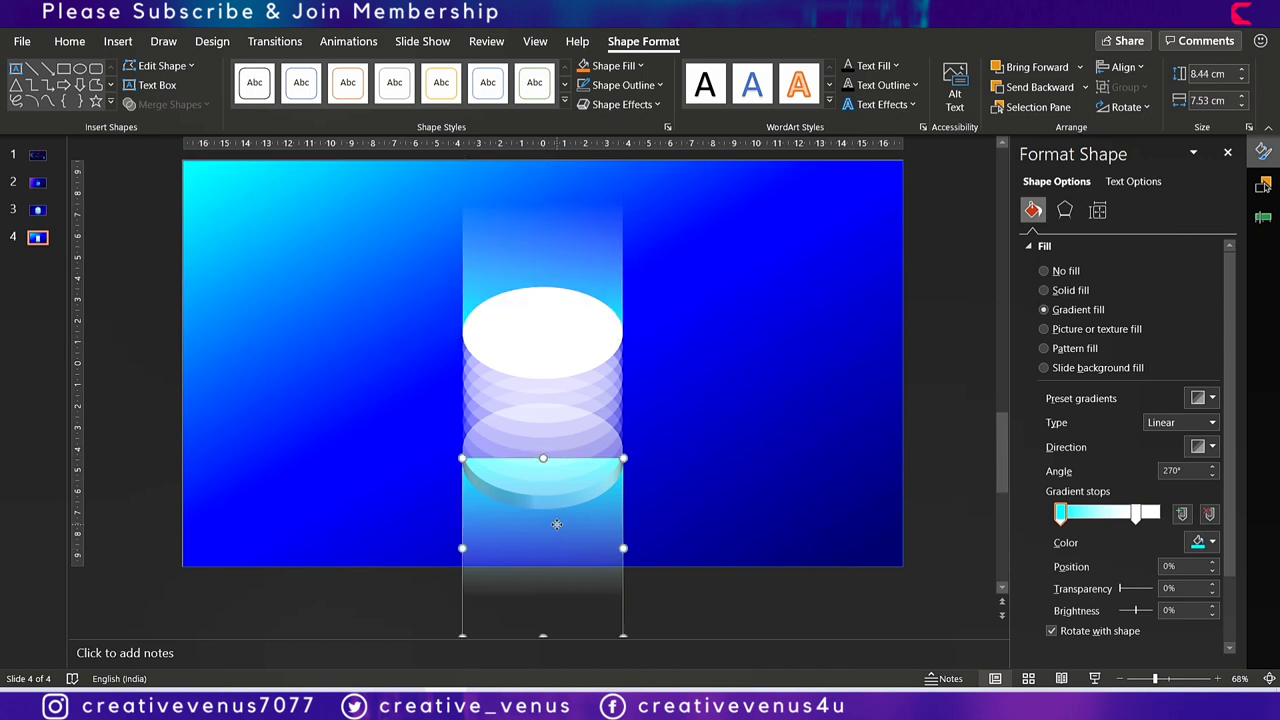
pyautogui.rightClick(557, 524)
pyautogui.click(637, 257)
pyautogui.click(719, 383)
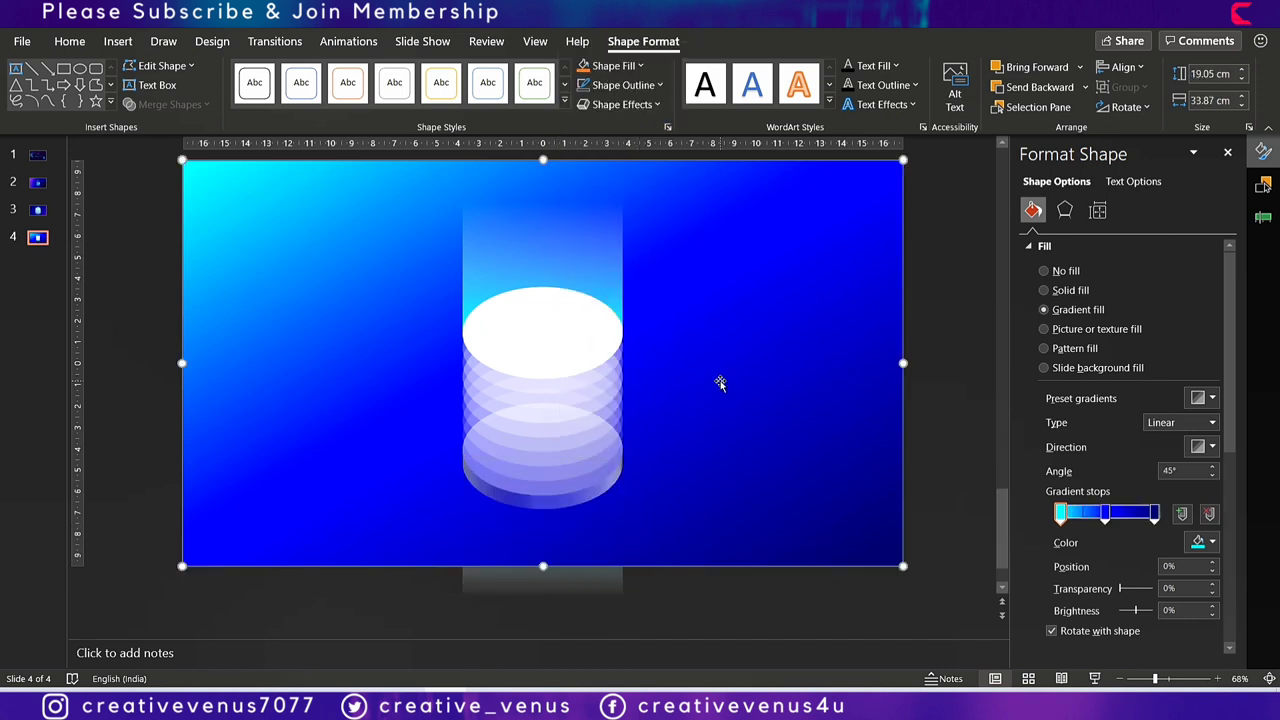
pyautogui.moveTo(719, 383); pyautogui.dragTo(745, 353)
pyautogui.press('Escape')
pyautogui.click(960, 473)
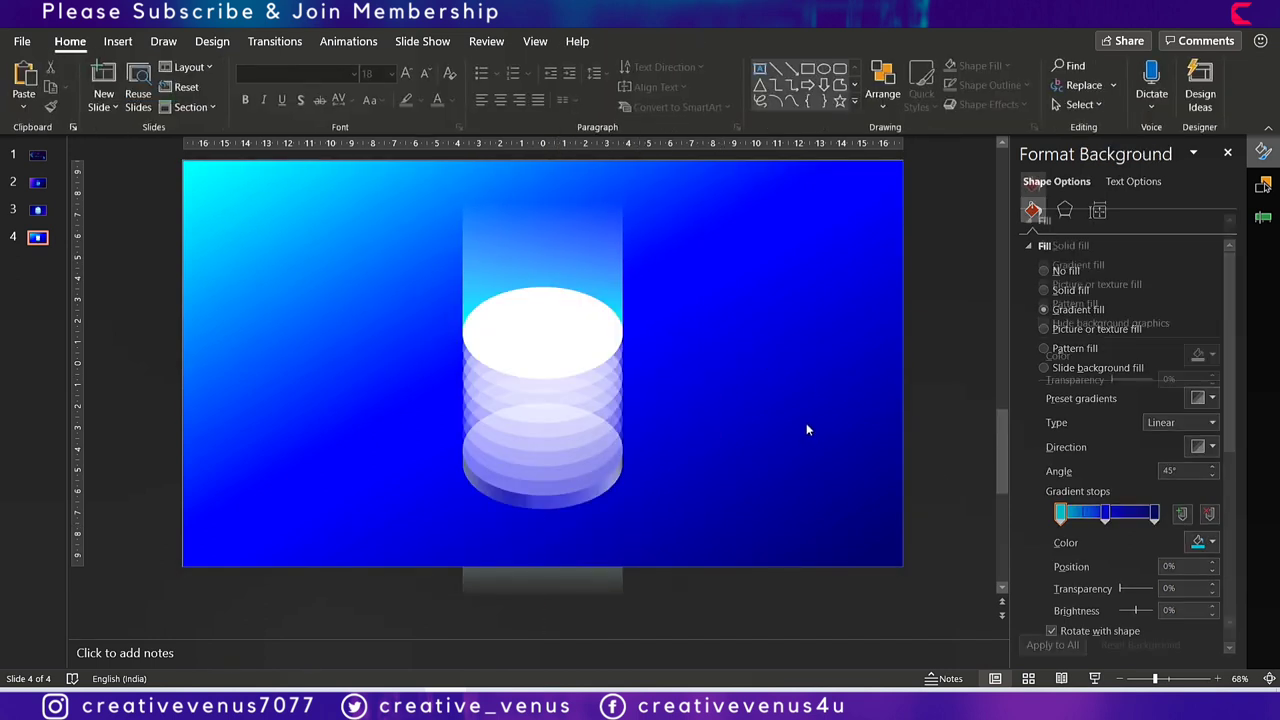
# Send the blue gradient background rectangle to the very back, behind the lower gradient rectangle.
pyautogui.moveTo(805, 422); pyautogui.dragTo(813, 412)
pyautogui.press('Escape')
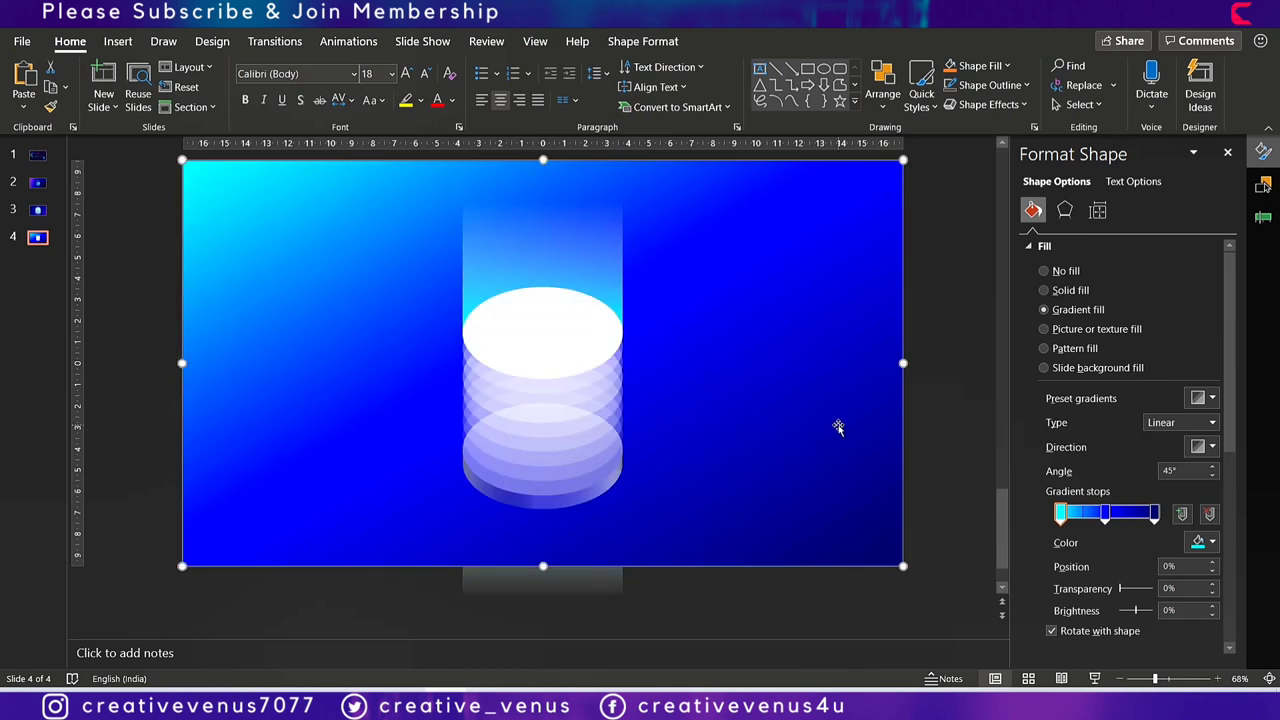
pyautogui.rightClick(767, 373)
pyautogui.click(812, 414)
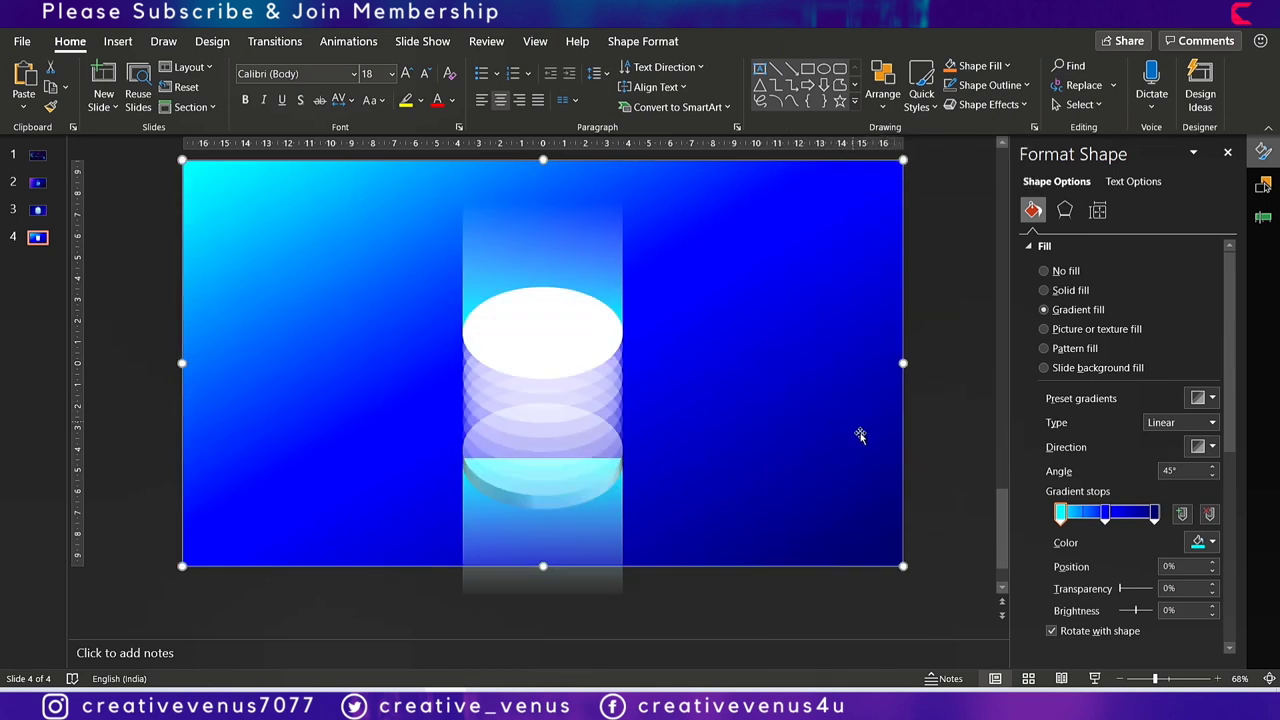
pyautogui.click(948, 557)
# Select all the discs in the stack together and bring them to the front of the gradient rectangles.
pyautogui.click(572, 490)
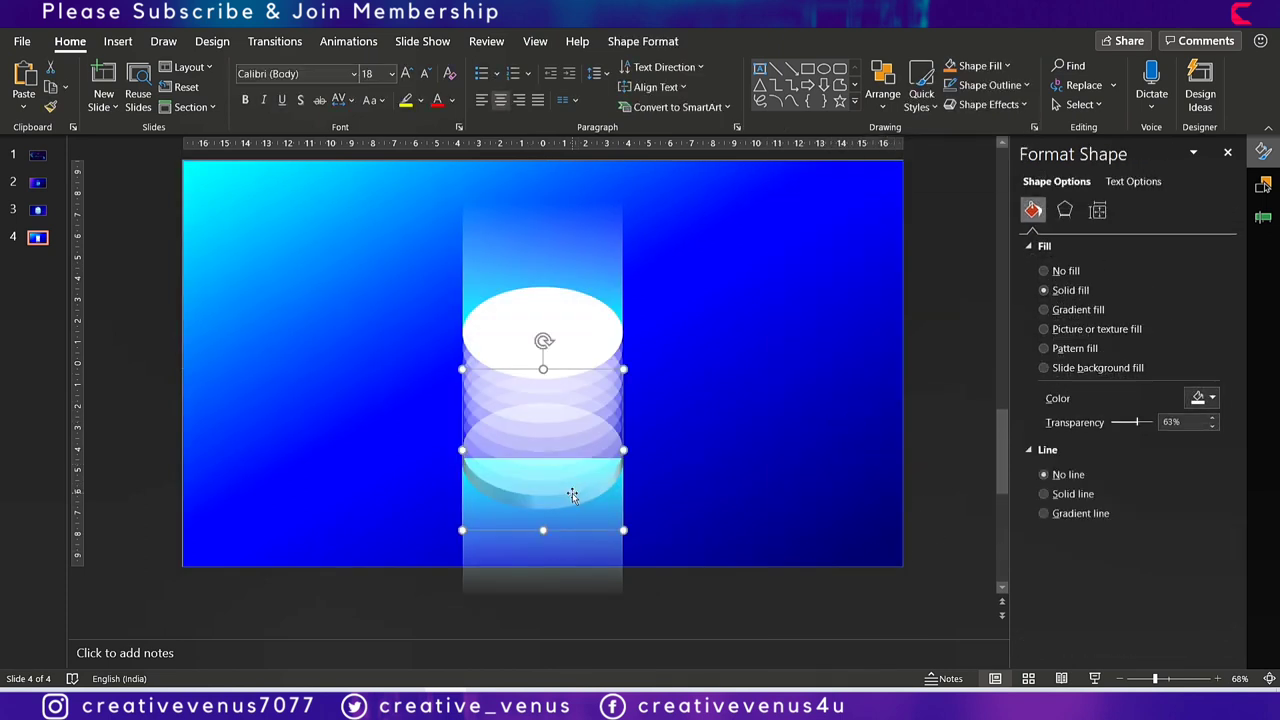
pyautogui.click(909, 301)
pyautogui.moveTo(988, 278); pyautogui.dragTo(272, 562)
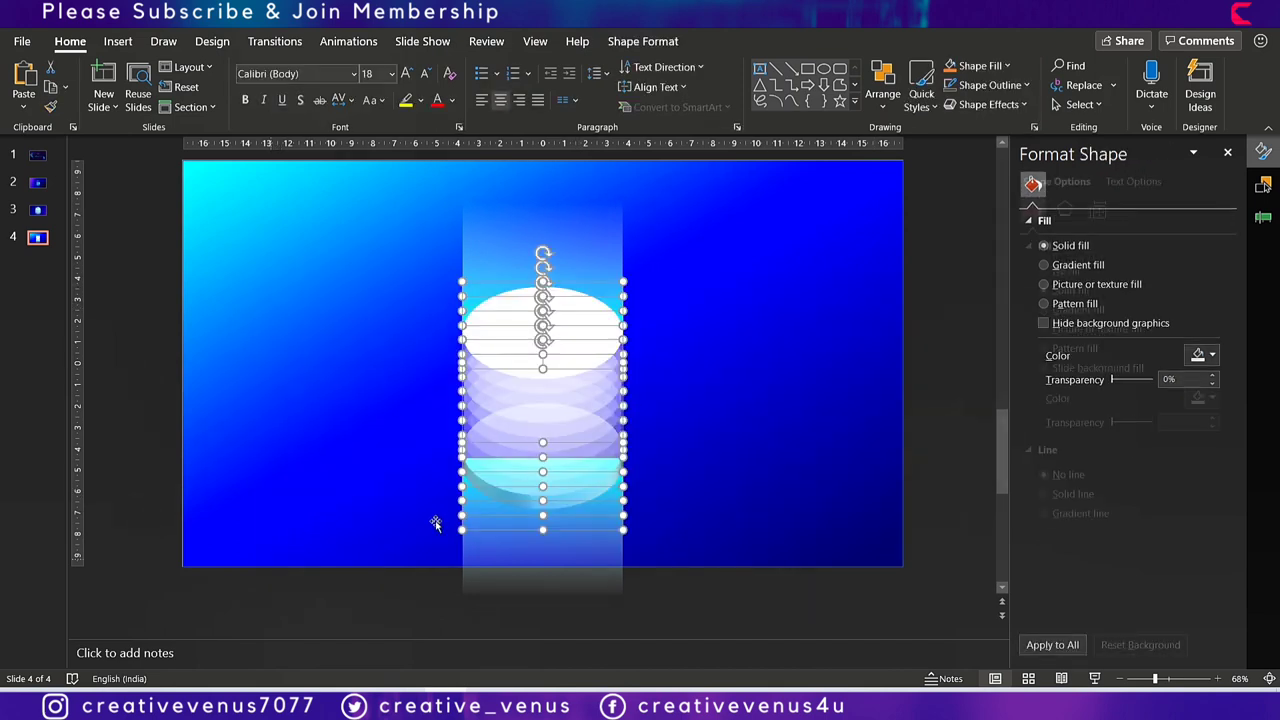
pyautogui.rightClick(580, 476)
pyautogui.click(667, 296)
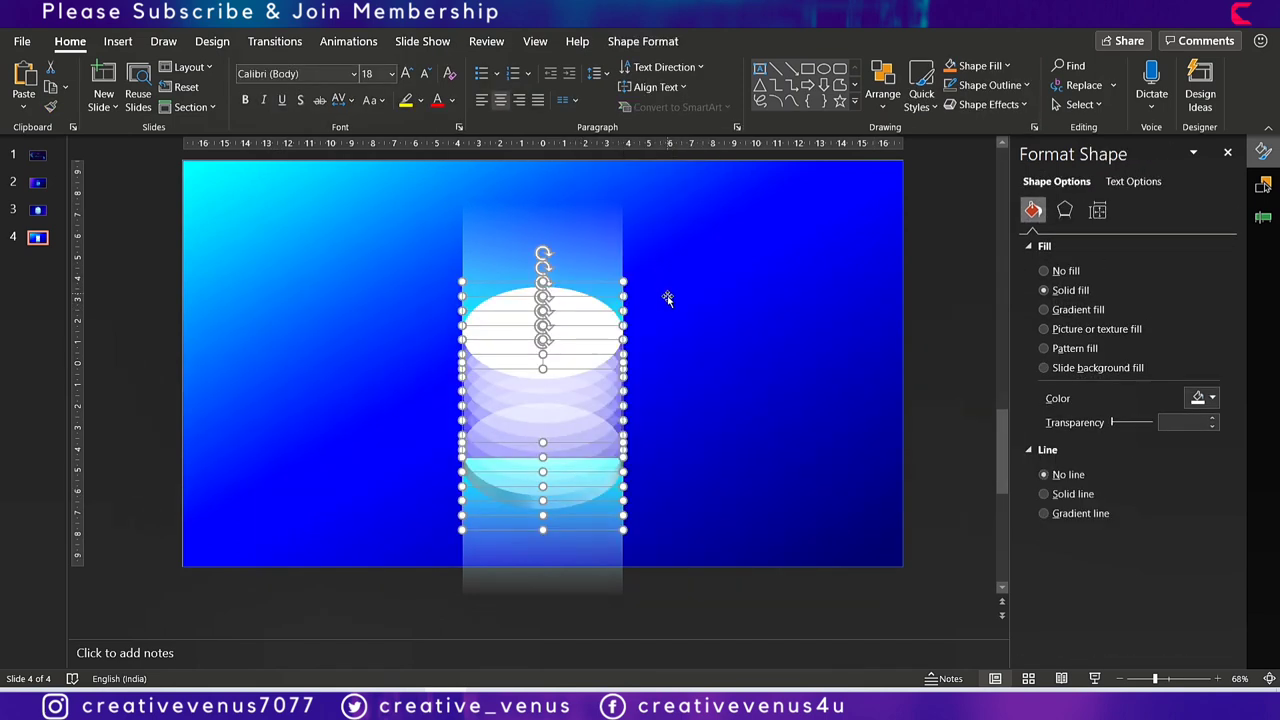
pyautogui.click(933, 468)
# Set the lowest disc's fill transparency to 0%, undoing a trial move of the disc away from the stack.
pyautogui.click(539, 506)
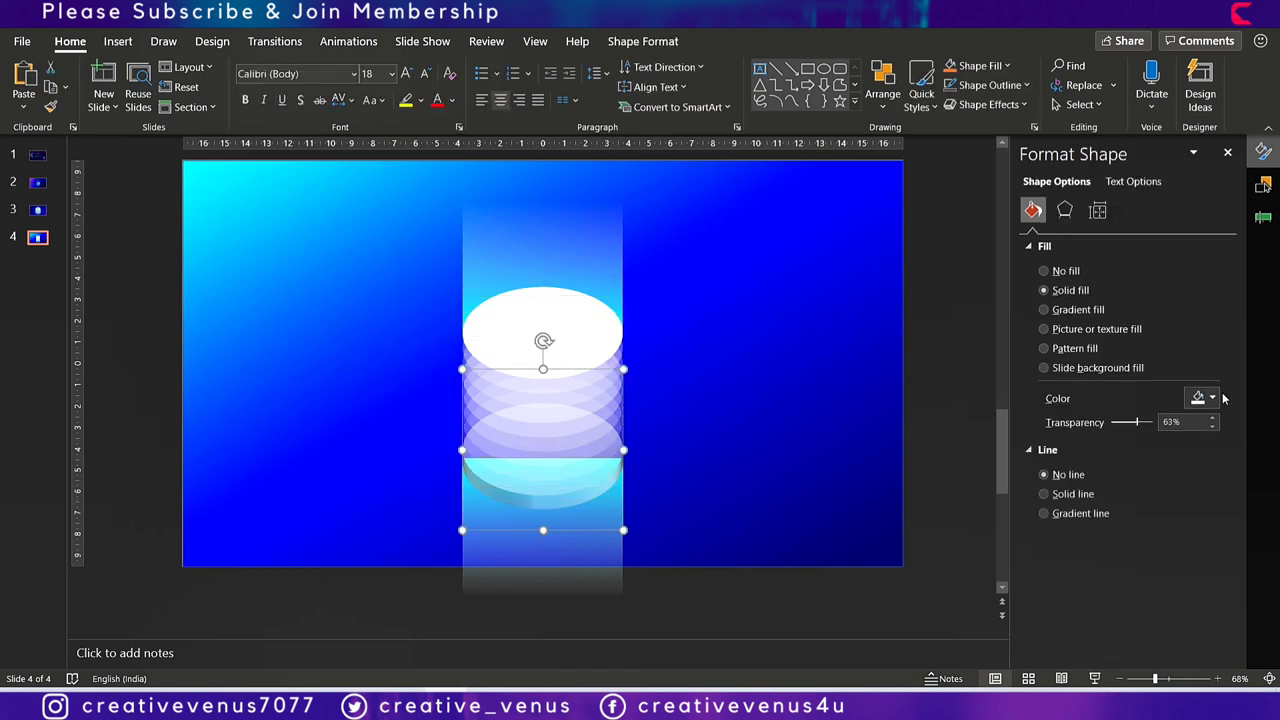
pyautogui.moveTo(1144, 424); pyautogui.dragTo(834, 423)
pyautogui.moveTo(620, 465); pyautogui.dragTo(791, 503)
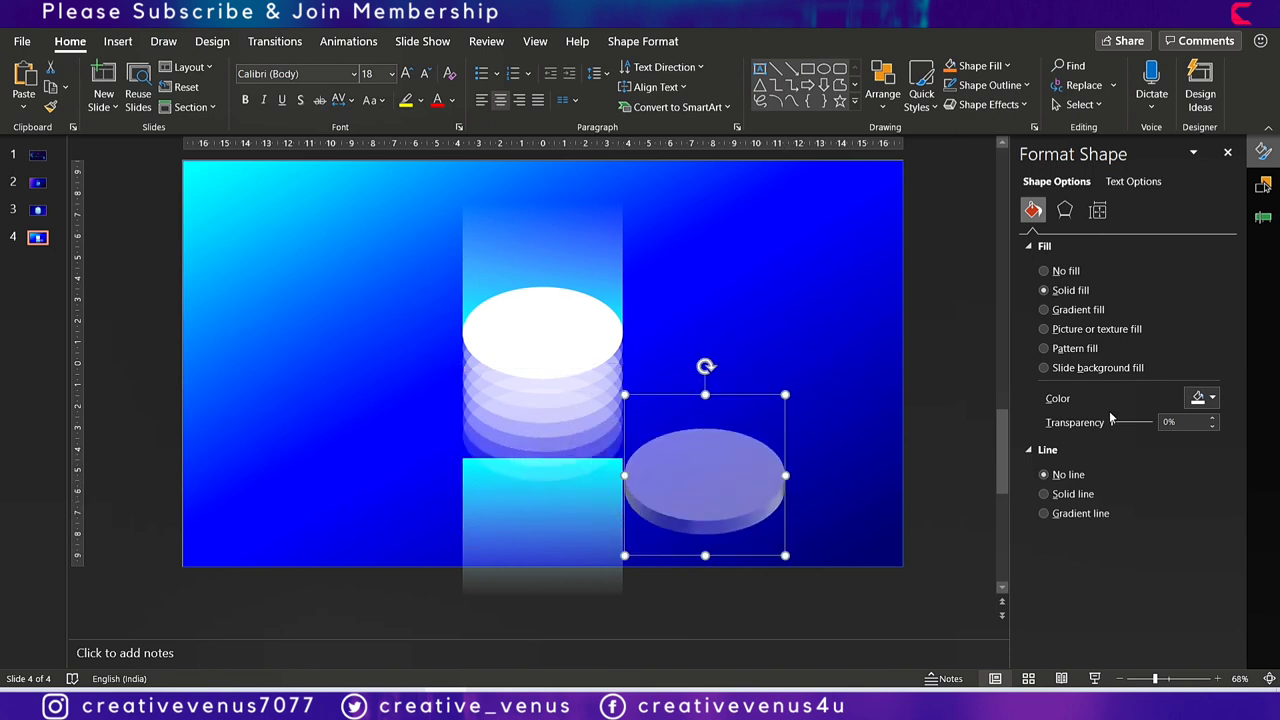
pyautogui.hotkey('ctrl', 'z')
# Change the lowest disc's 3-D material from translucent to an opaque one.
pyautogui.click(1065, 211)
pyautogui.scroll(-5, 1069, 393)
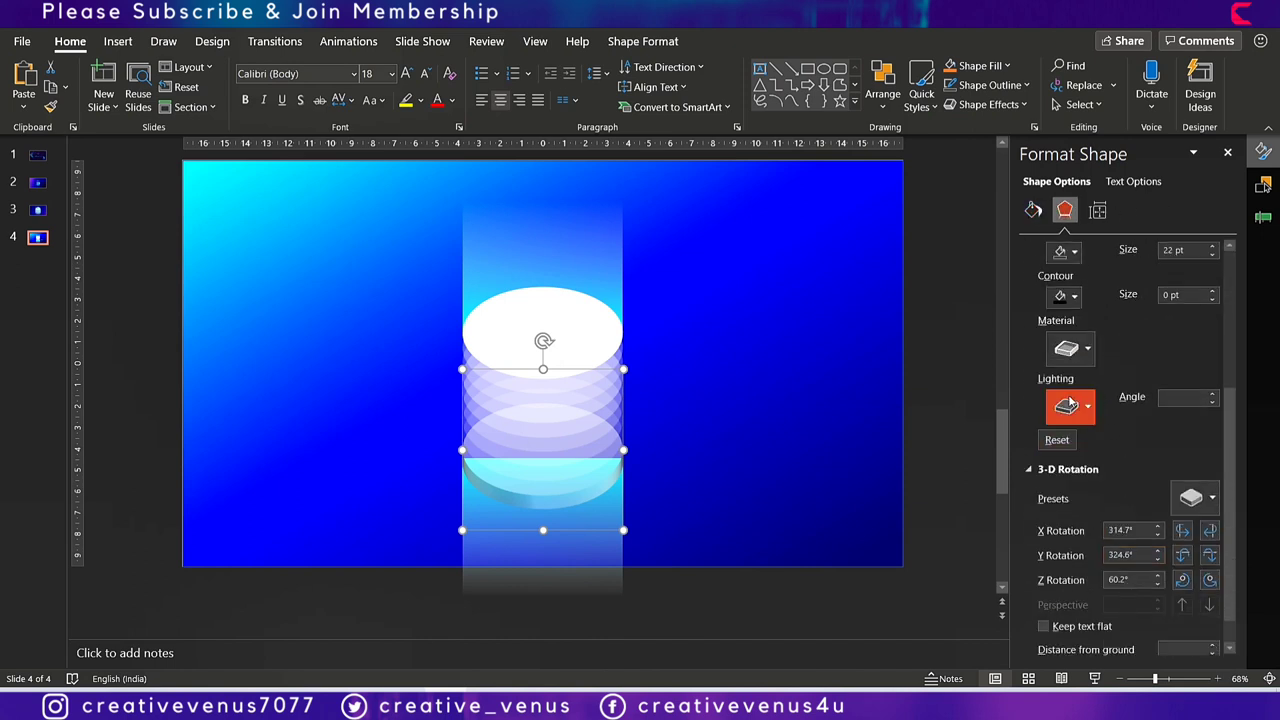
pyautogui.click(1068, 348)
pyautogui.click(1205, 420)
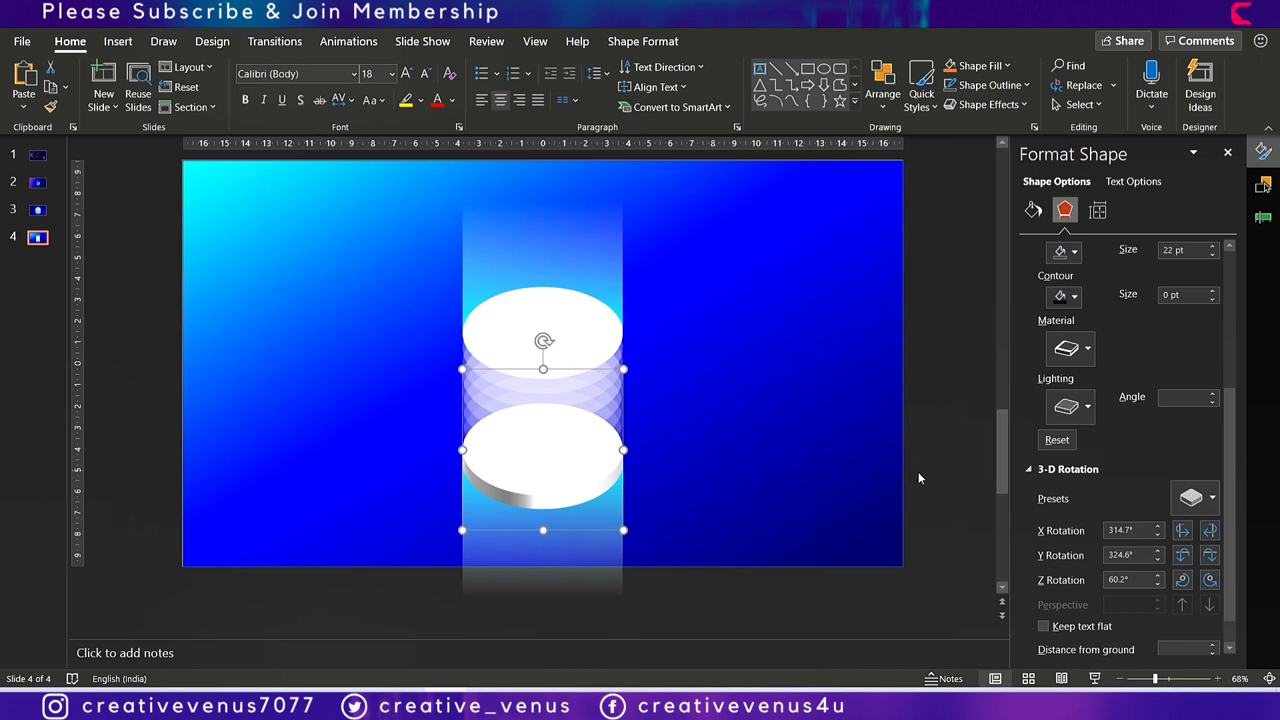
# Fill the lowest disc with the custom blue #0039AC at 0% transparency.
pyautogui.click(1033, 210)
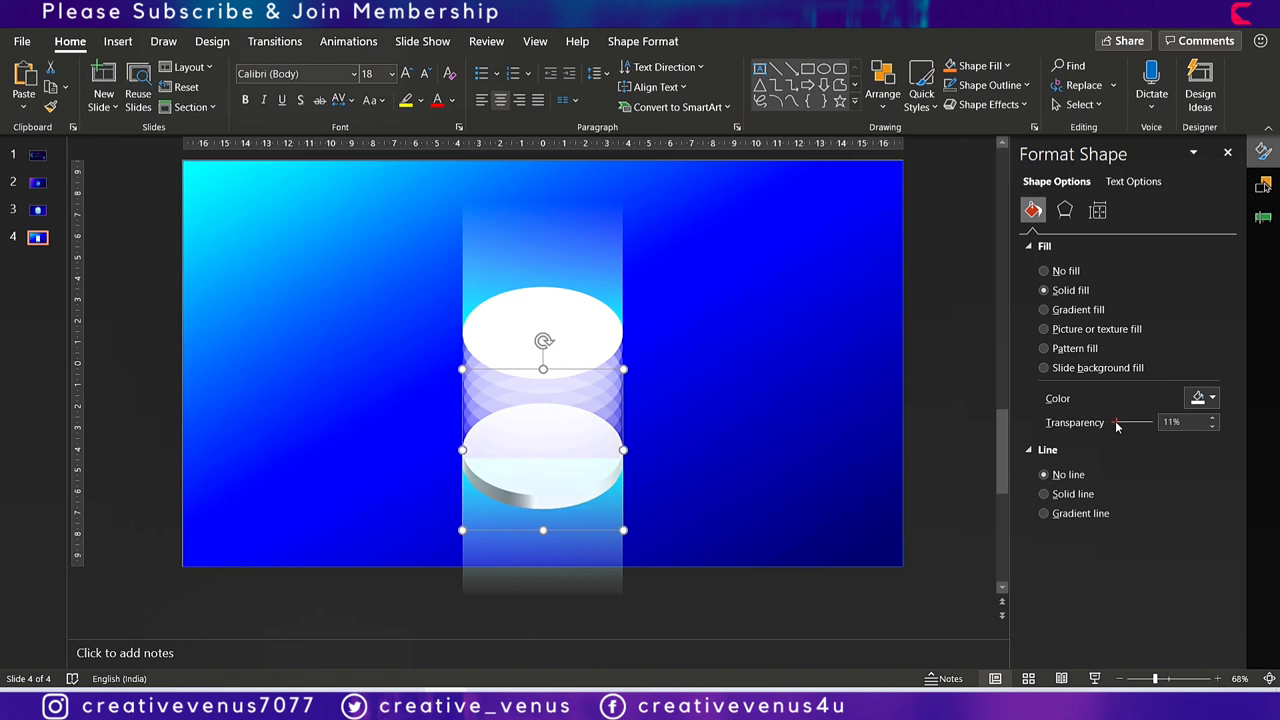
pyautogui.click(1208, 399)
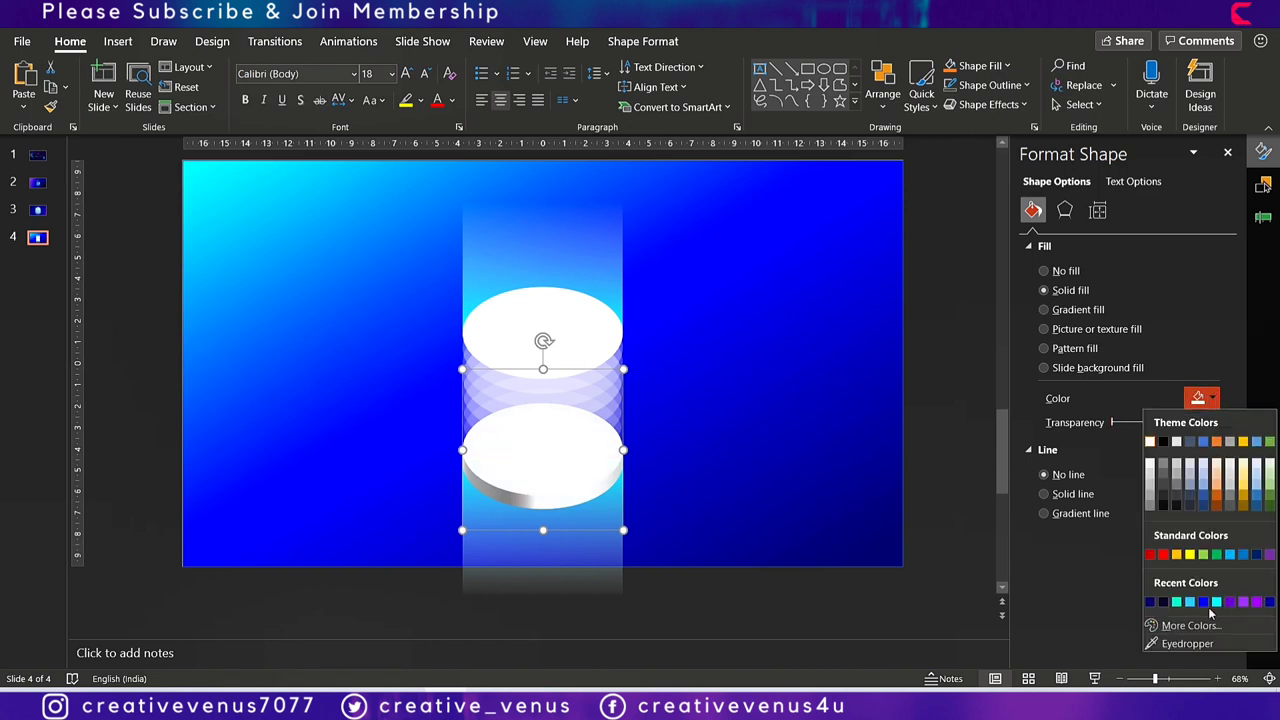
pyautogui.click(1257, 555)
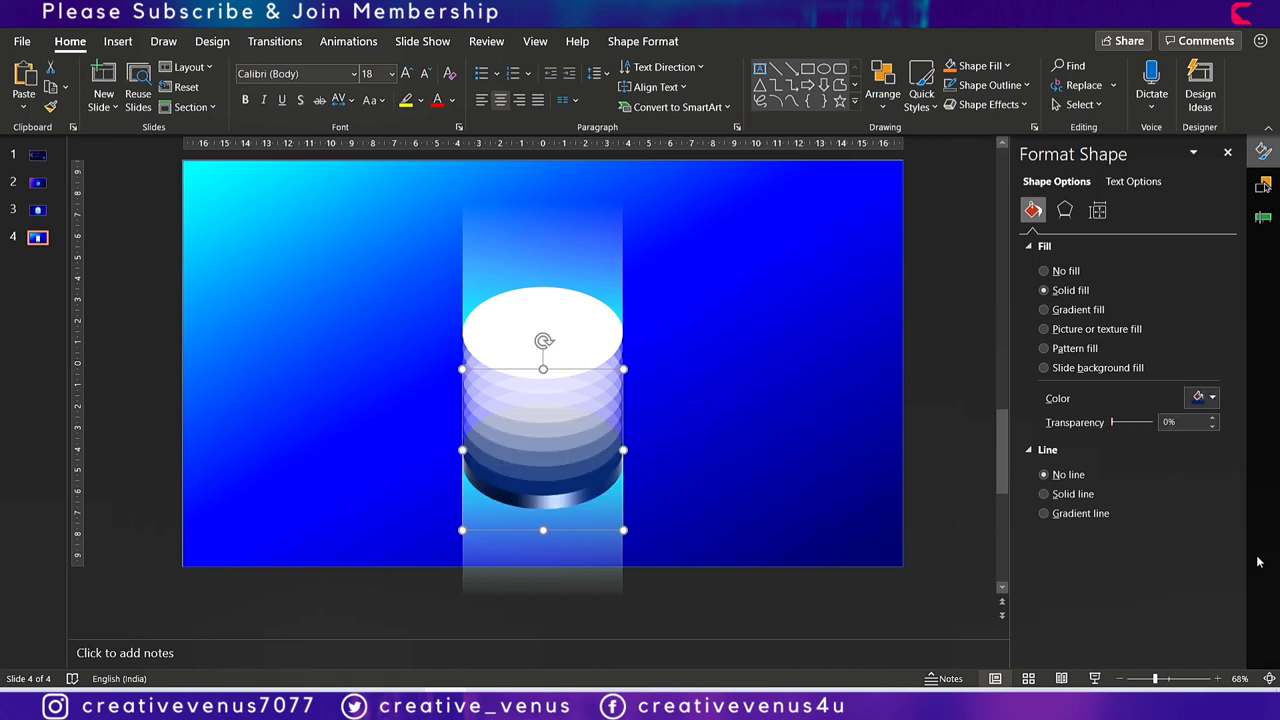
pyautogui.click(1205, 398)
pyautogui.click(1190, 625)
pyautogui.moveTo(677, 326); pyautogui.dragTo(671, 309)
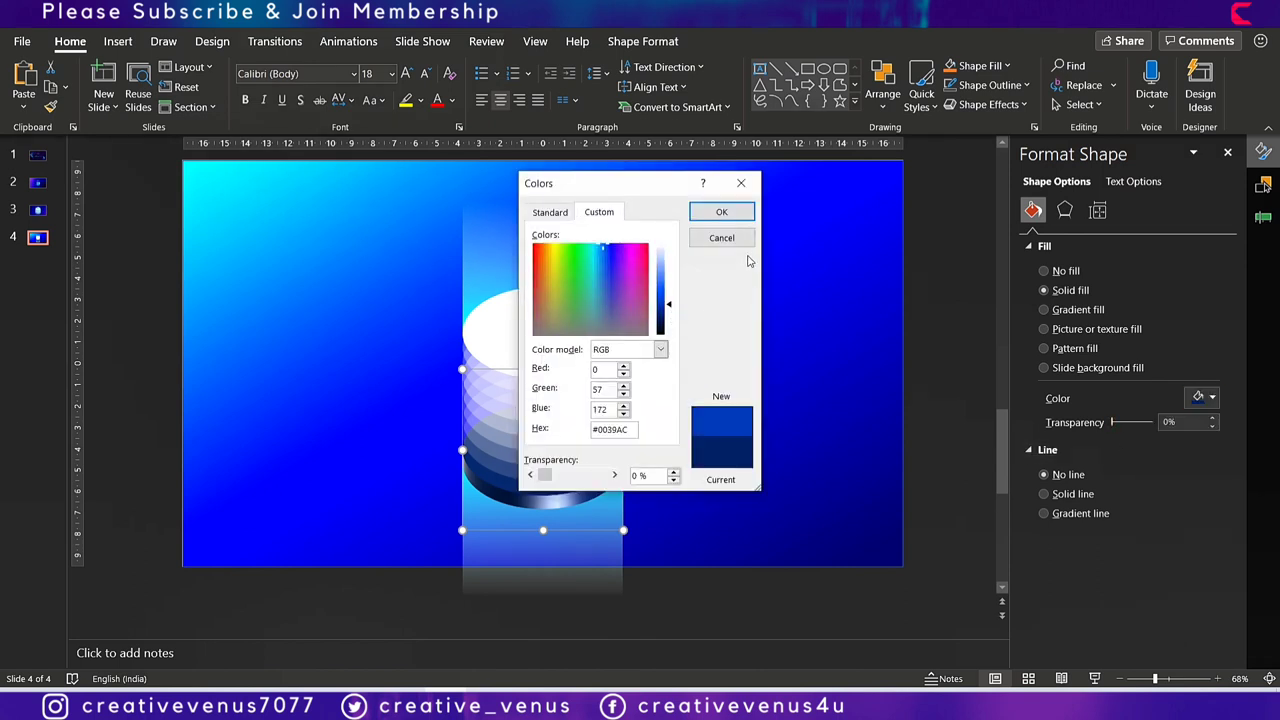
pyautogui.click(724, 213)
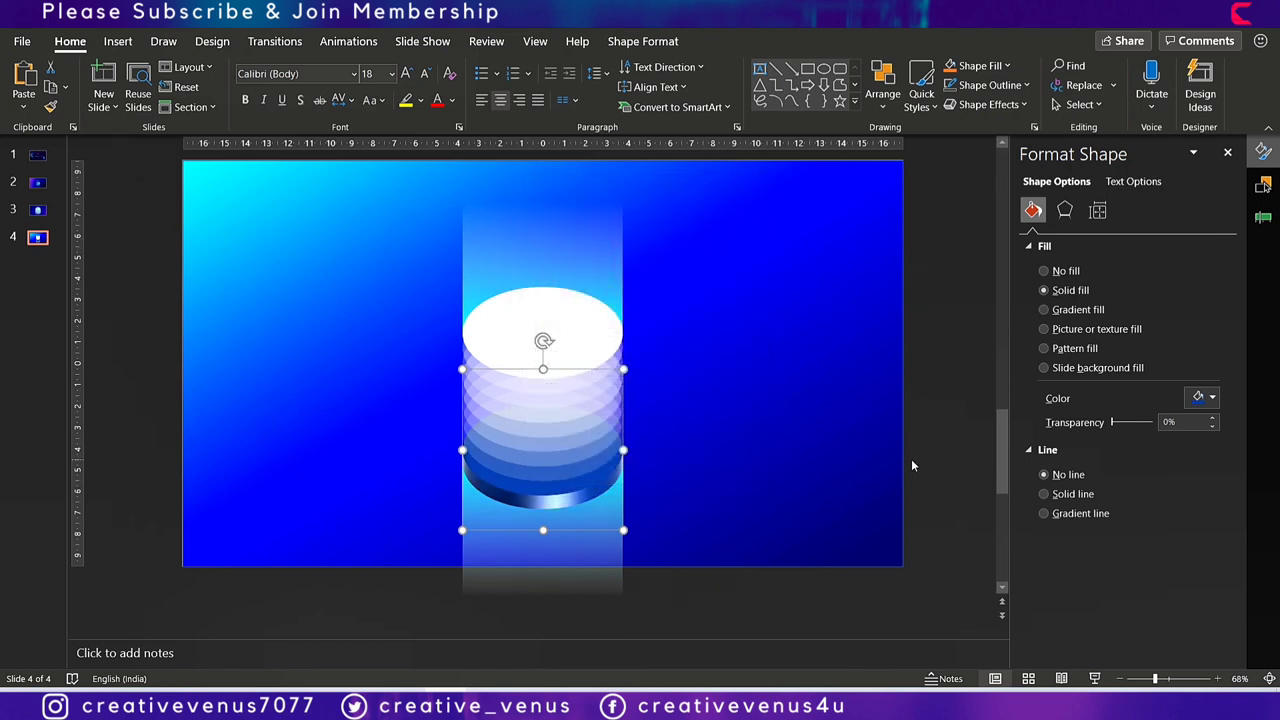
# Group all the discs with both gradient rectangles, leaving out the background rectangle.
pyautogui.click(1064, 210)
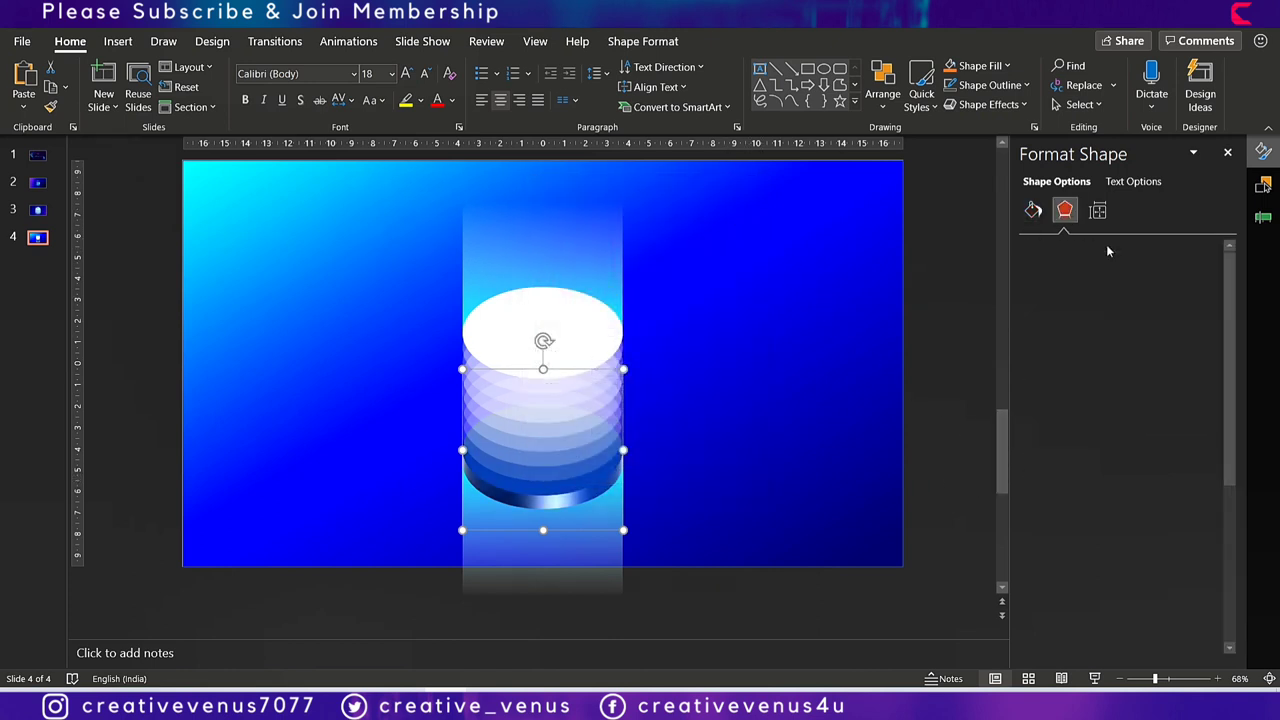
pyautogui.click(517, 495)
pyautogui.keyDown('shift'); pyautogui.click(522, 548); pyautogui.keyUp('shift')
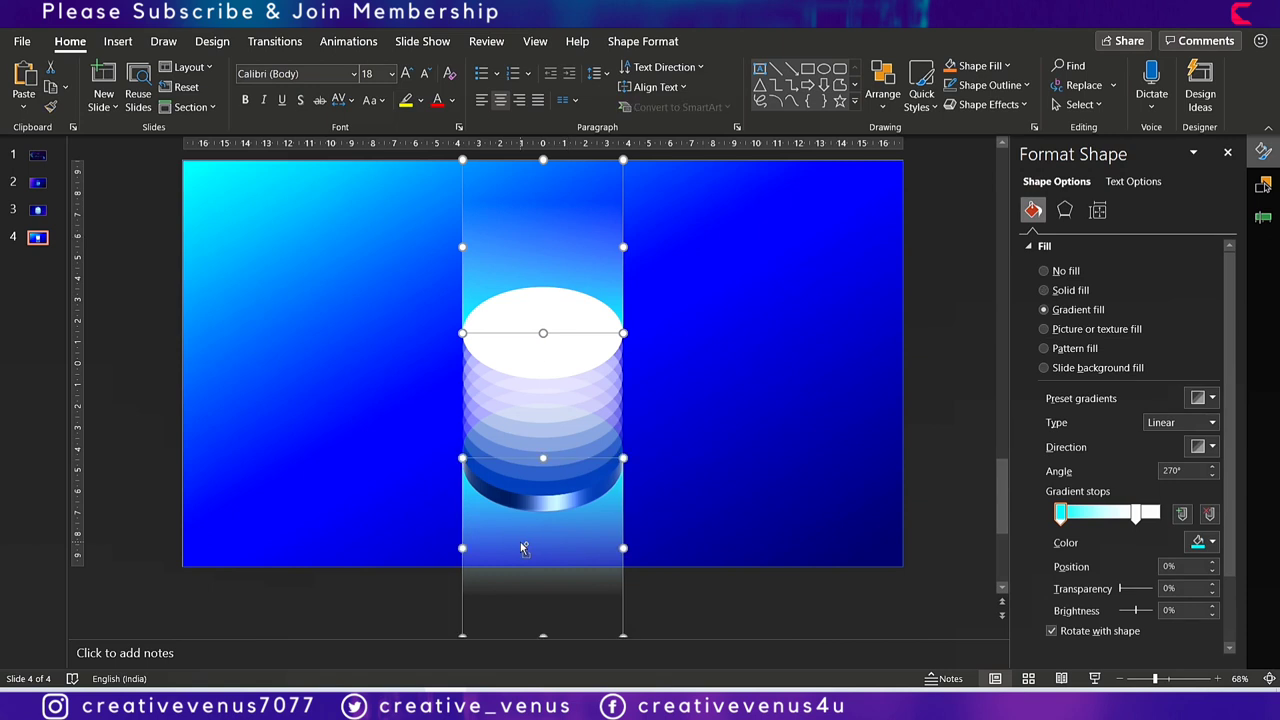
pyautogui.hotkey('ctrl', 'a')
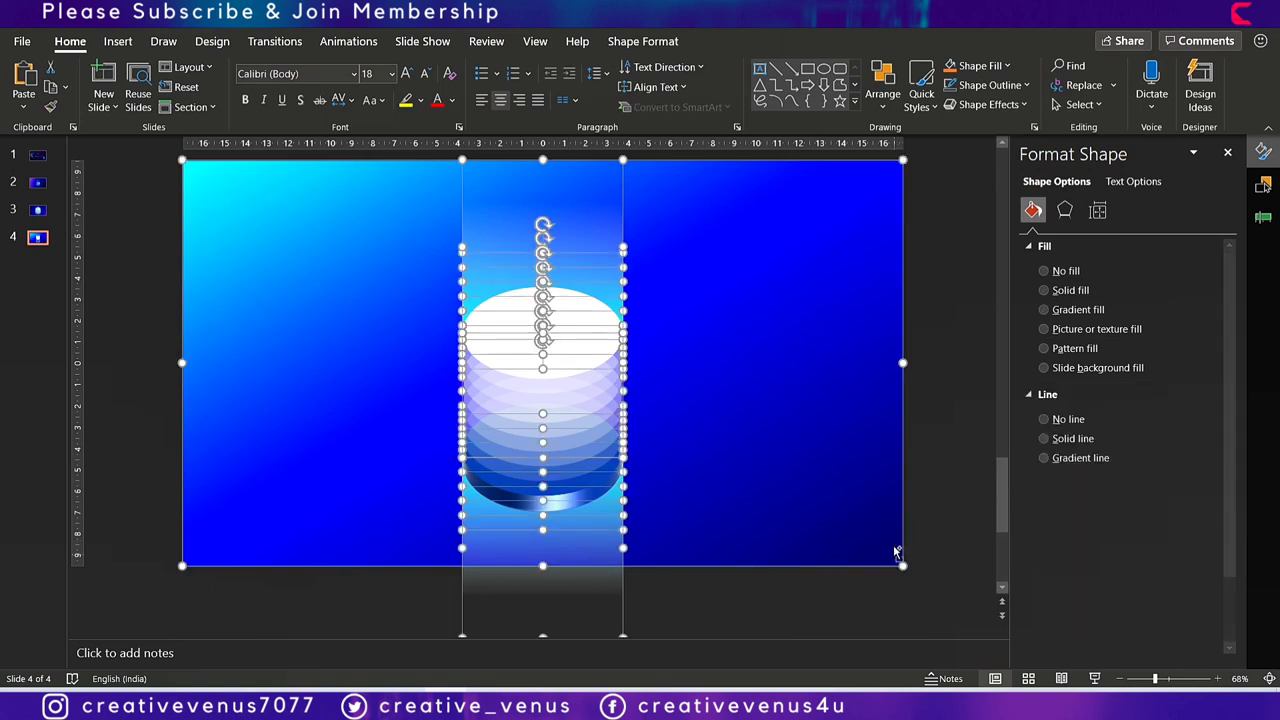
pyautogui.click(632, 368)
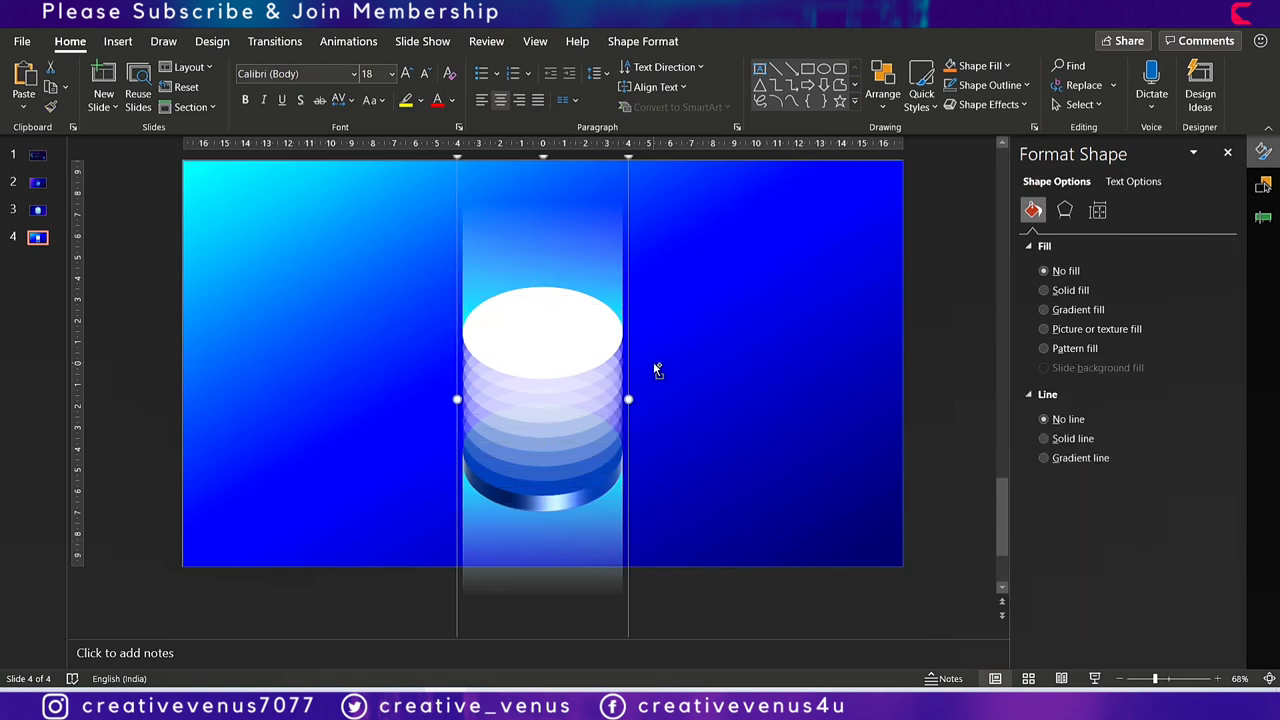
# Move the grouped disc stack and beams up to the centre of the slide.
pyautogui.scroll(-1, 553, 585)
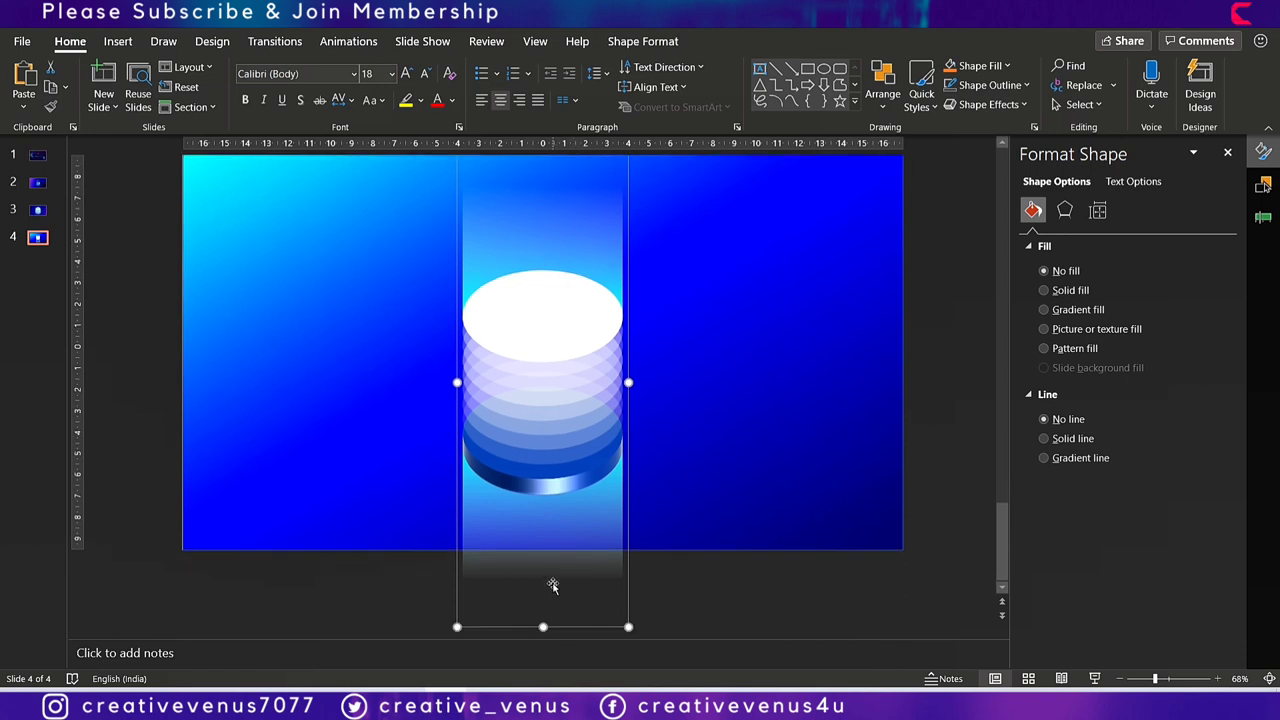
pyautogui.moveTo(629, 470); pyautogui.dragTo(629, 444)
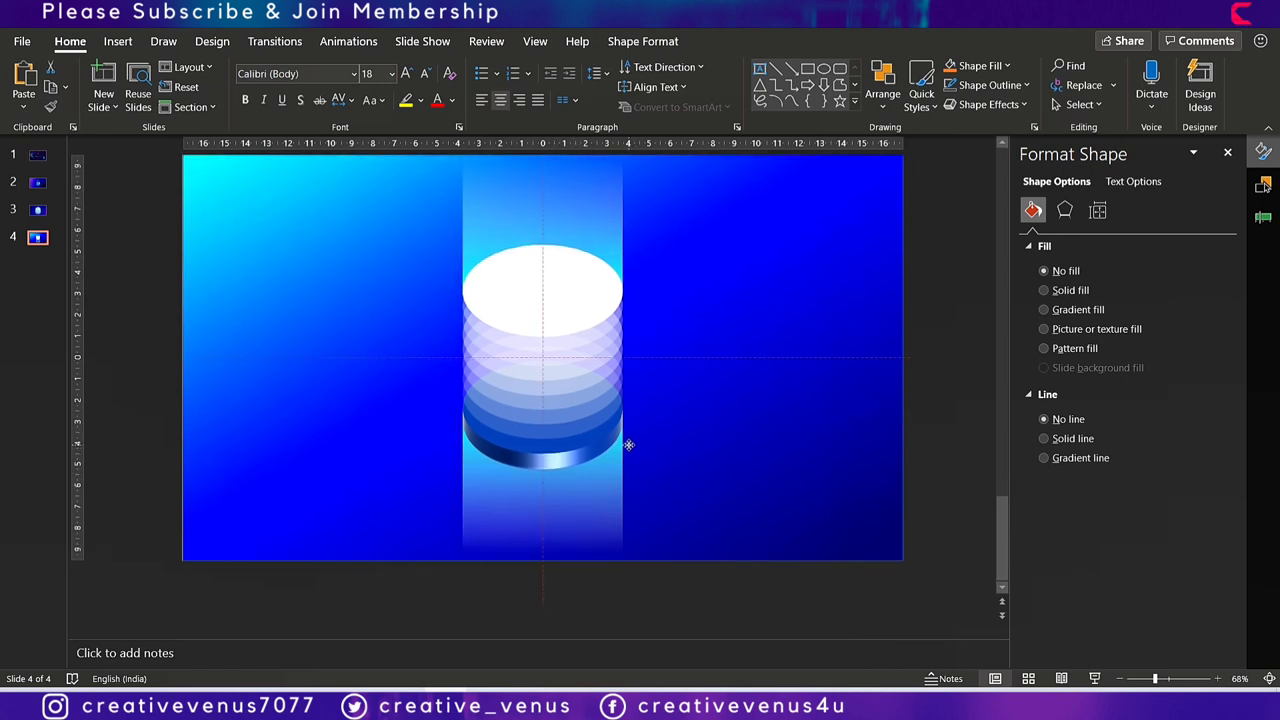
pyautogui.scroll(1, 651, 471)
pyautogui.click(928, 514)
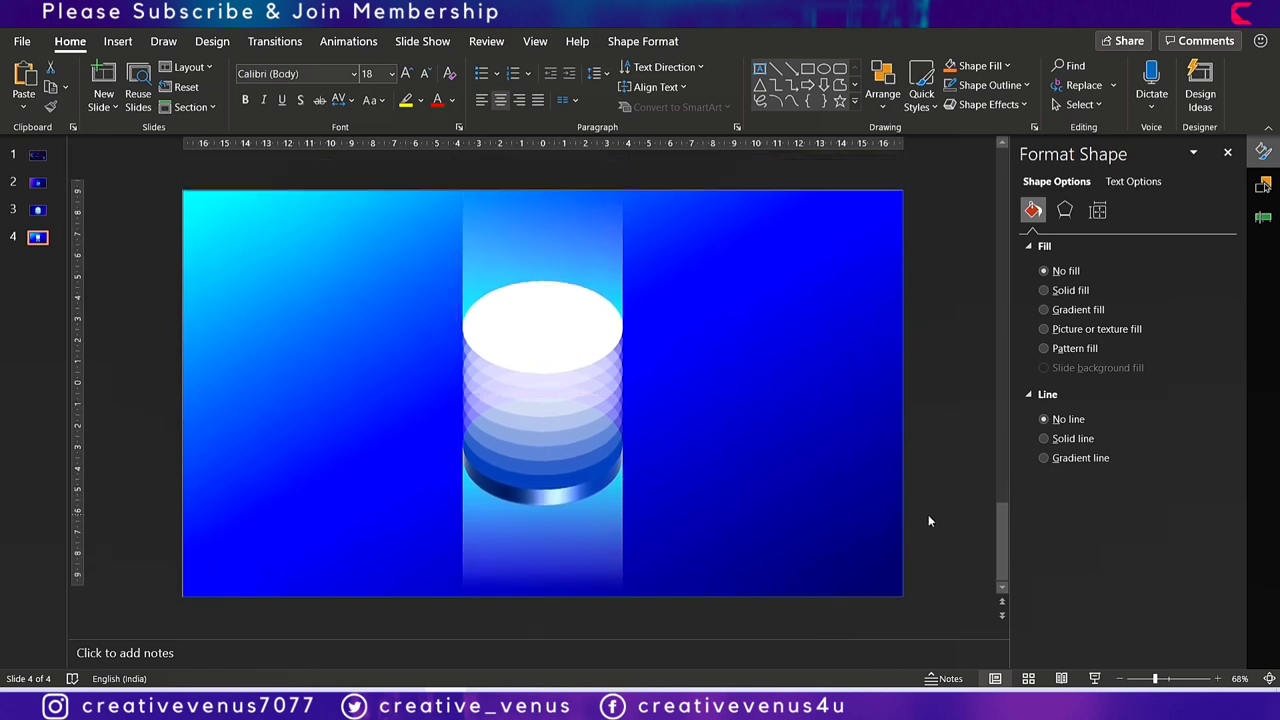
# Shorten the upper gradient rectangle from its top edge so that it stays within the slide.
pyautogui.click(516, 236)
pyautogui.click(553, 210)
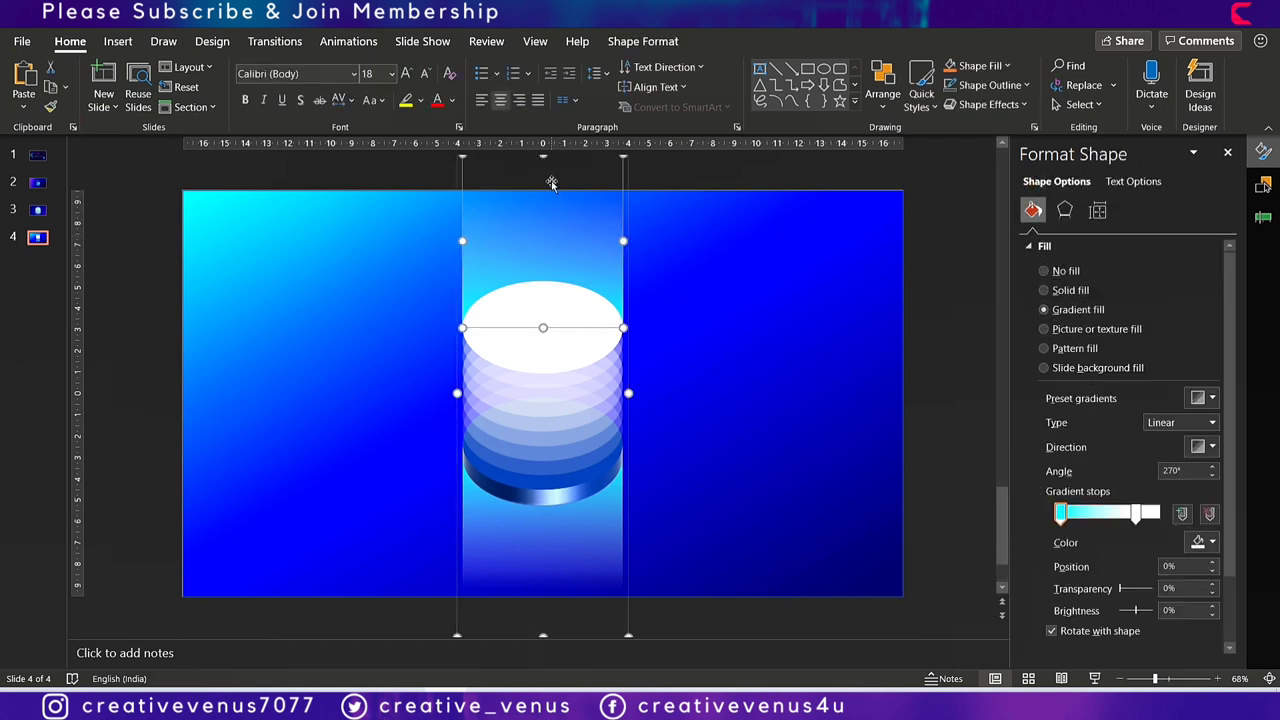
pyautogui.moveTo(542, 157); pyautogui.dragTo(549, 197)
# Remove the outline from the background rectangle.
pyautogui.click(726, 286)
pyautogui.scroll(-3, 1084, 538)
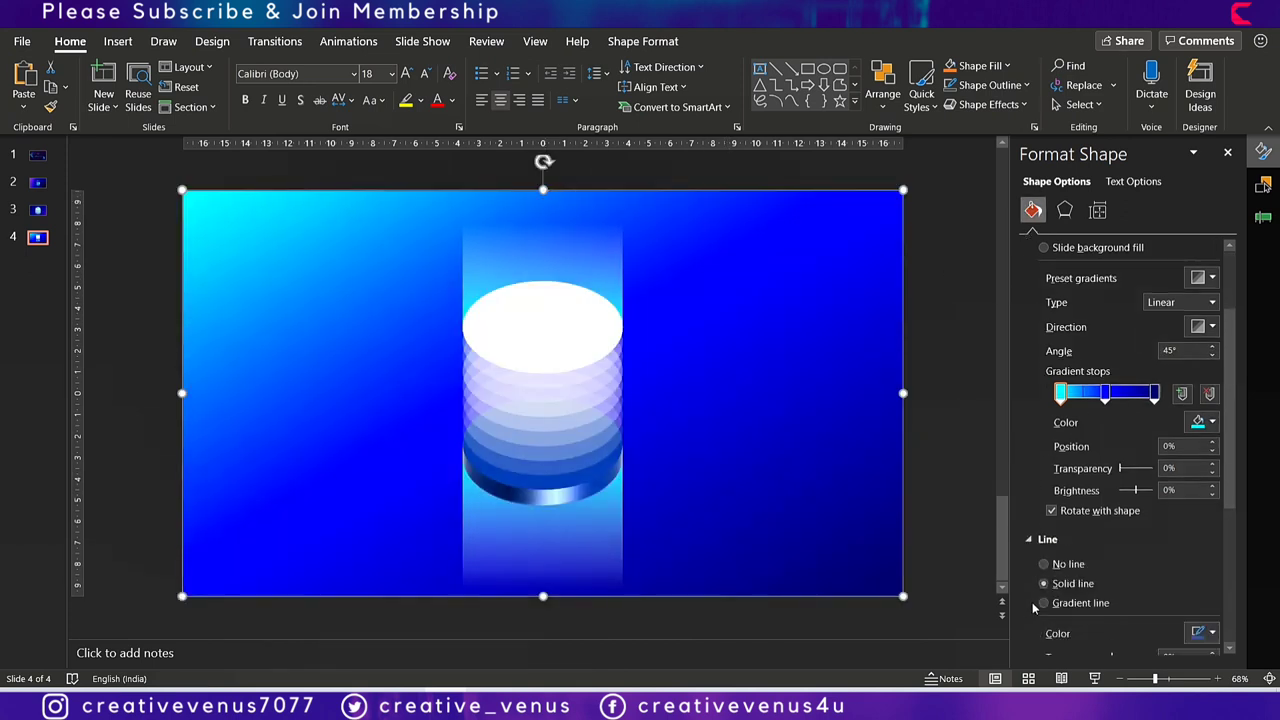
pyautogui.click(1068, 566)
pyautogui.click(924, 524)
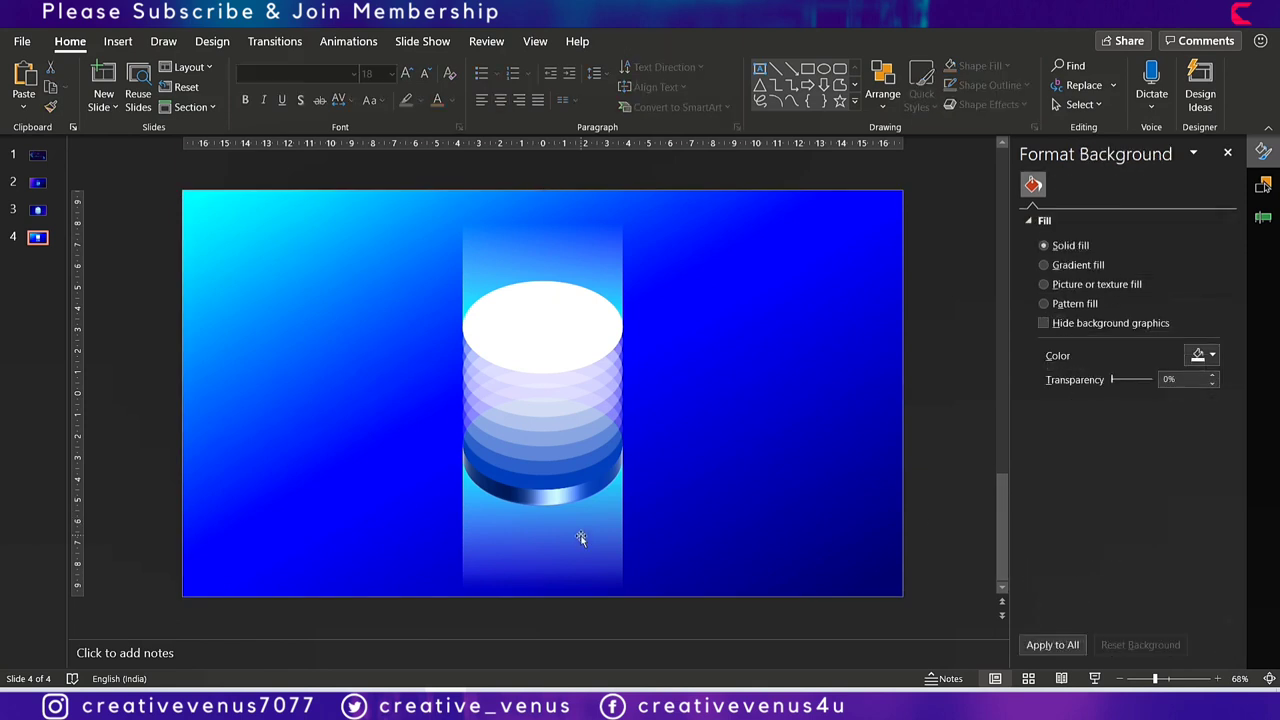
# Shorten the lower gradient rectangle from its bottom edge so that the beam ends inside the slide.
pyautogui.click(563, 553)
pyautogui.moveTo(543, 635); pyautogui.dragTo(546, 600)
pyautogui.click(629, 455)
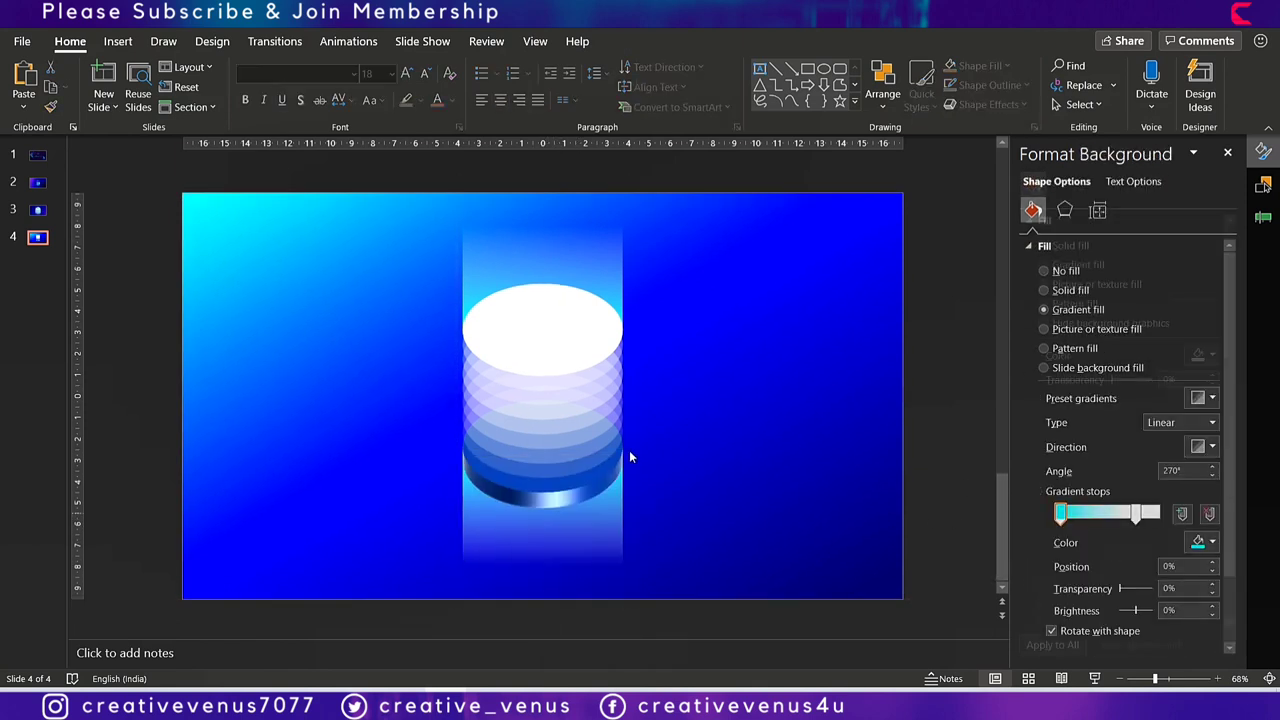
pyautogui.click(539, 408)
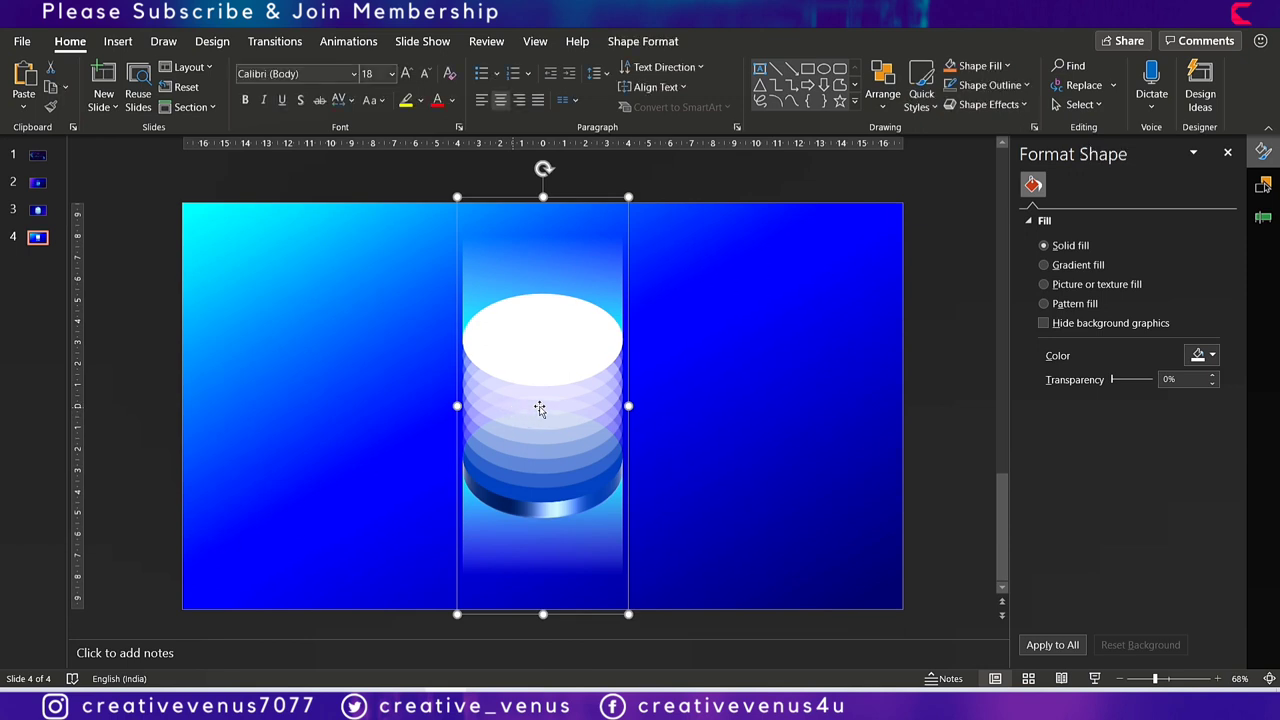
pyautogui.click(910, 476)
# Change the background rectangle's first gradient stop from cyan to a purple from the standard colors.
pyautogui.click(892, 474)
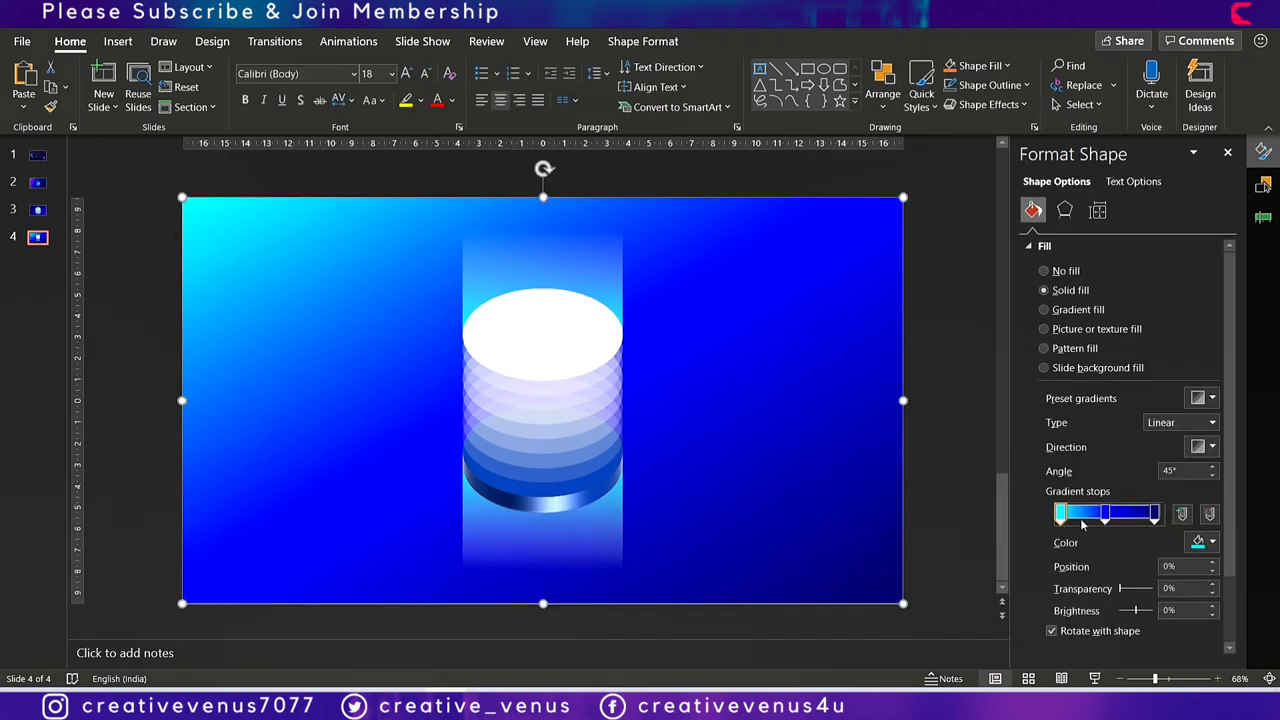
pyautogui.click(1204, 541)
pyautogui.click(1160, 503)
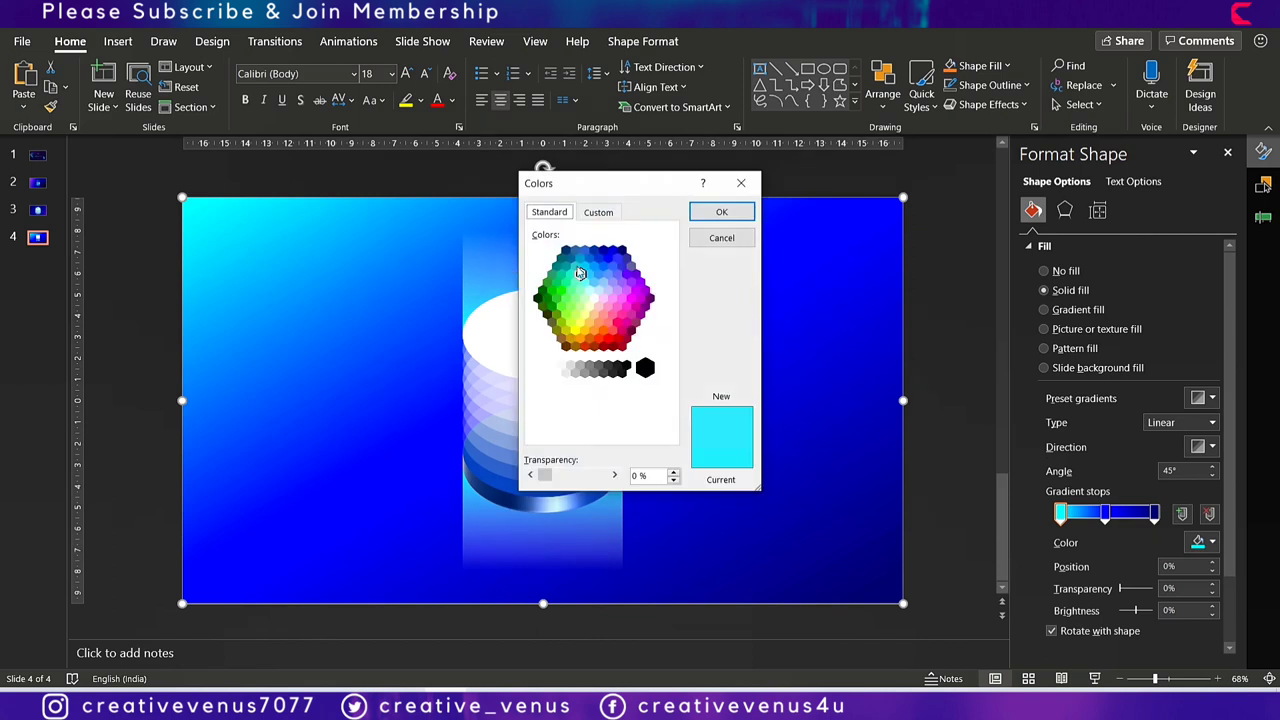
pyautogui.click(646, 292)
pyautogui.click(721, 211)
pyautogui.click(950, 470)
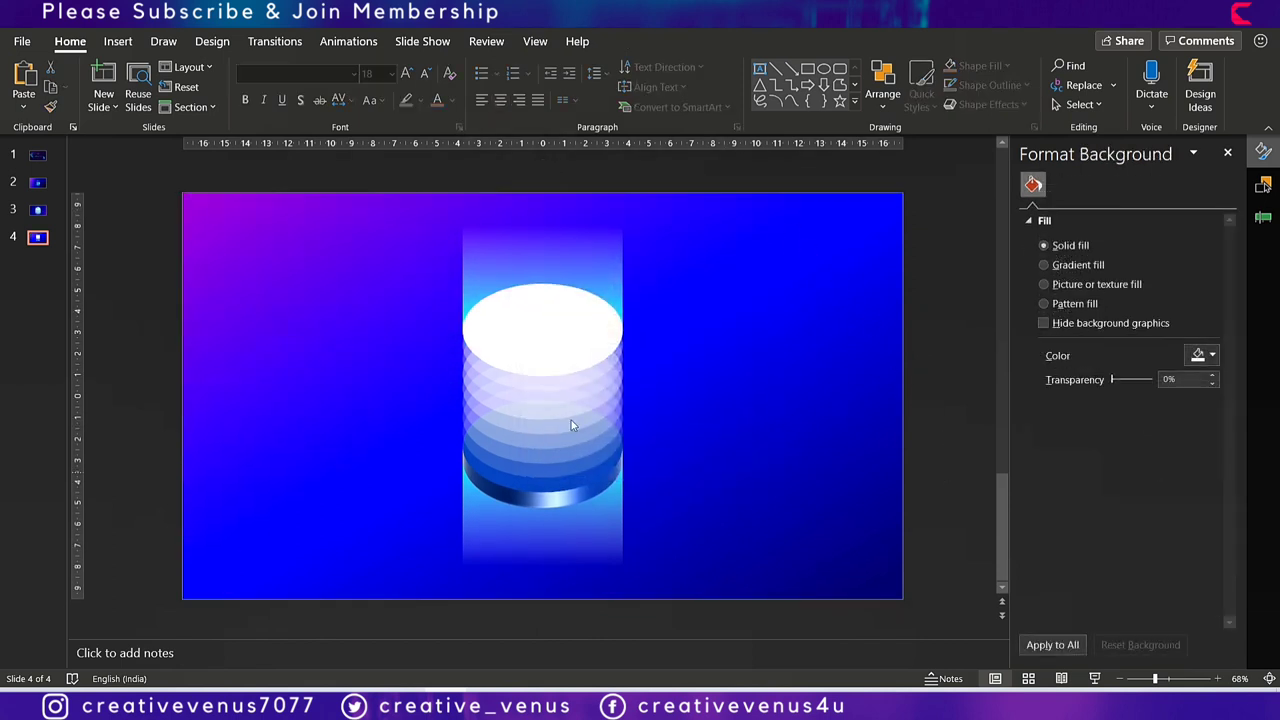
# Search the icon library for "chip" and insert the filled processor chip icon.
pyautogui.click(118, 41)
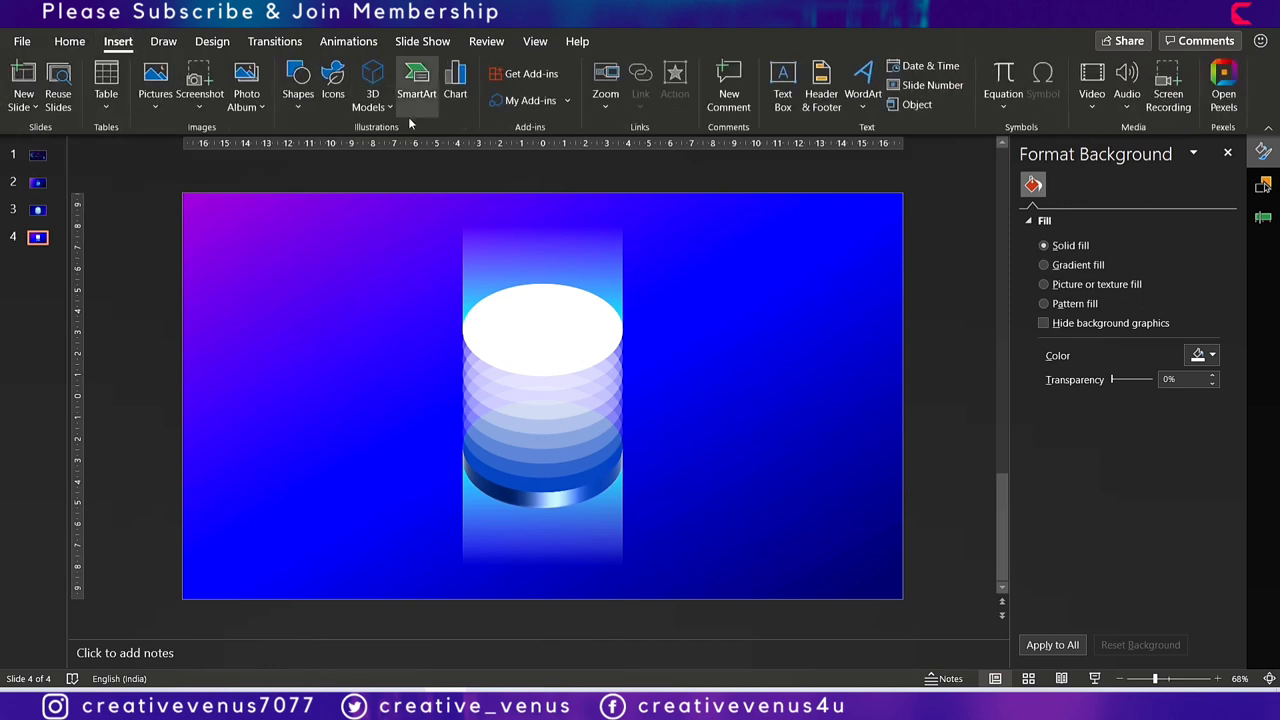
pyautogui.click(333, 90)
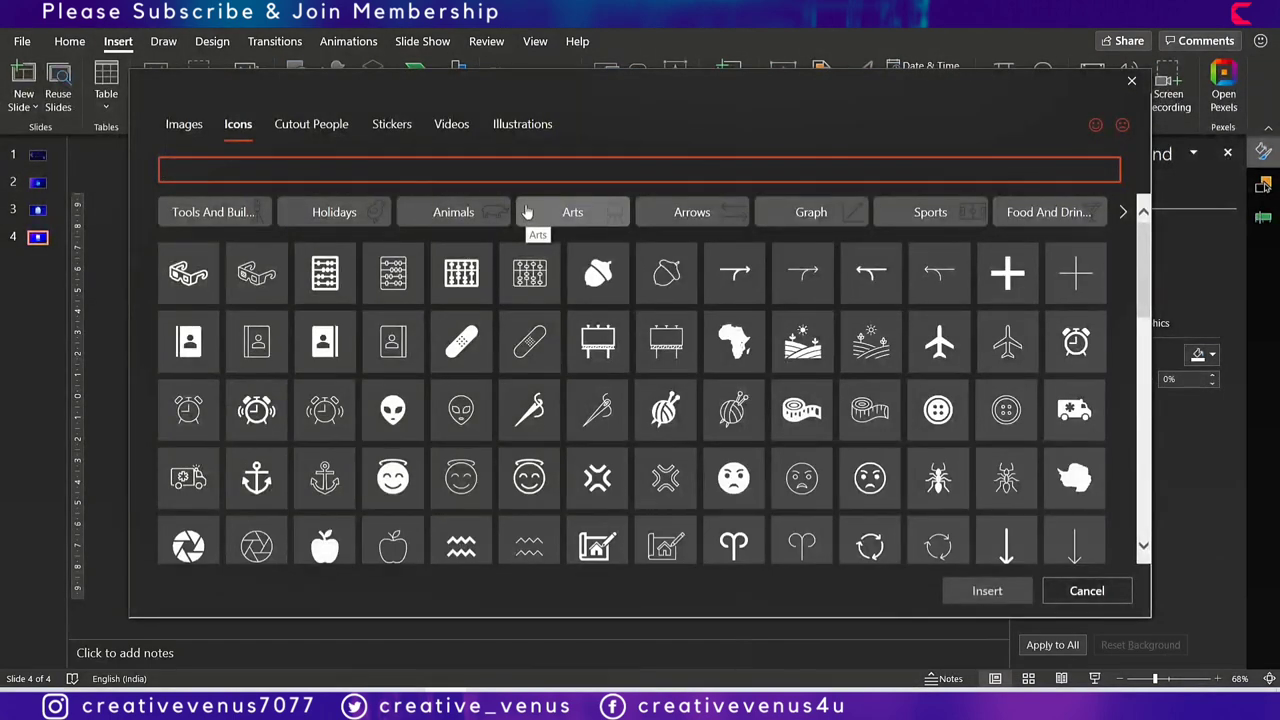
pyautogui.write('chip')
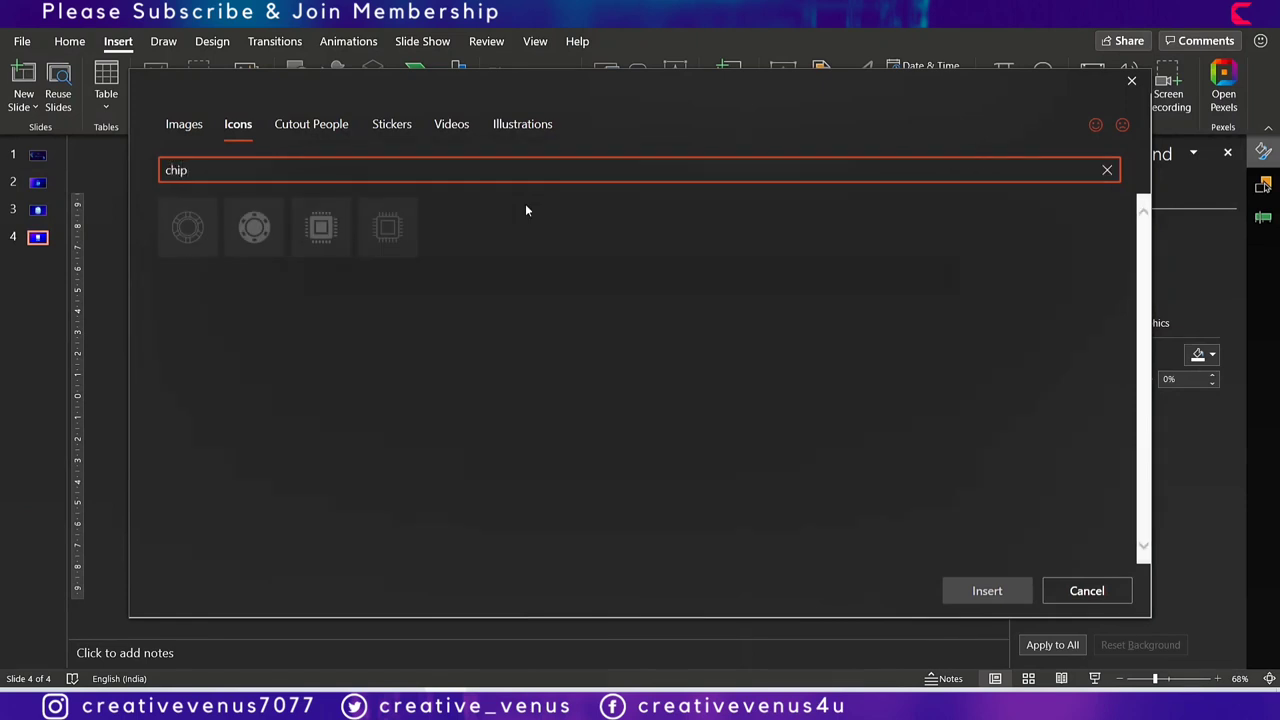
pyautogui.click(397, 246)
pyautogui.click(329, 243)
pyautogui.click(980, 591)
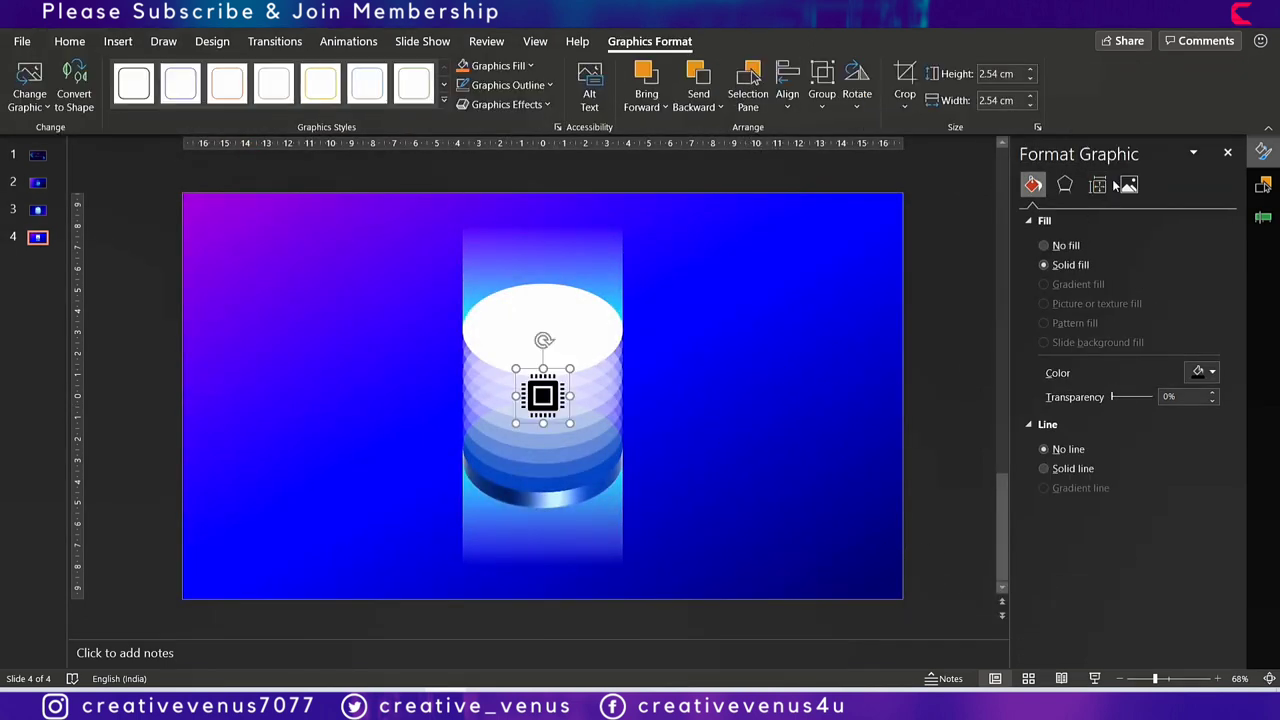
# Give the chip icon the isometric 3-D rotation preset with X 314.7°, Y 324.6° and Z 60.2°.
pyautogui.click(1070, 190)
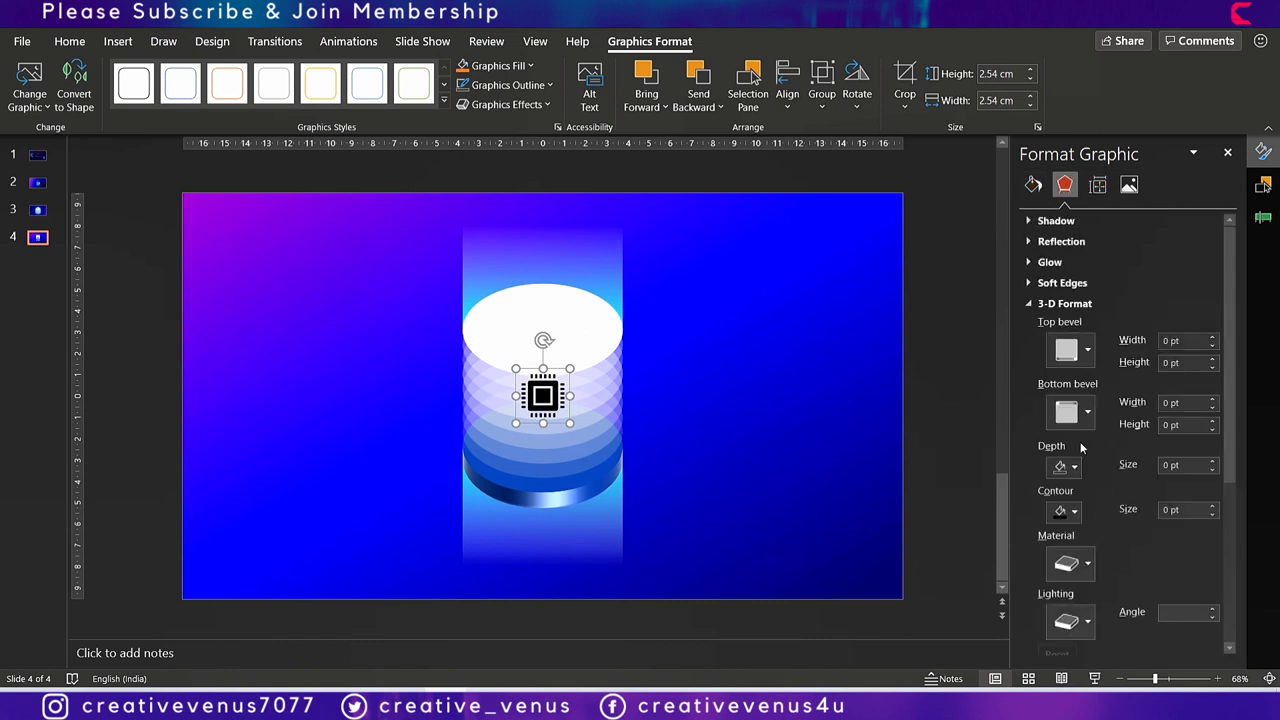
pyautogui.scroll(-3, 1086, 449)
pyautogui.click(1200, 443)
pyautogui.click(1192, 129)
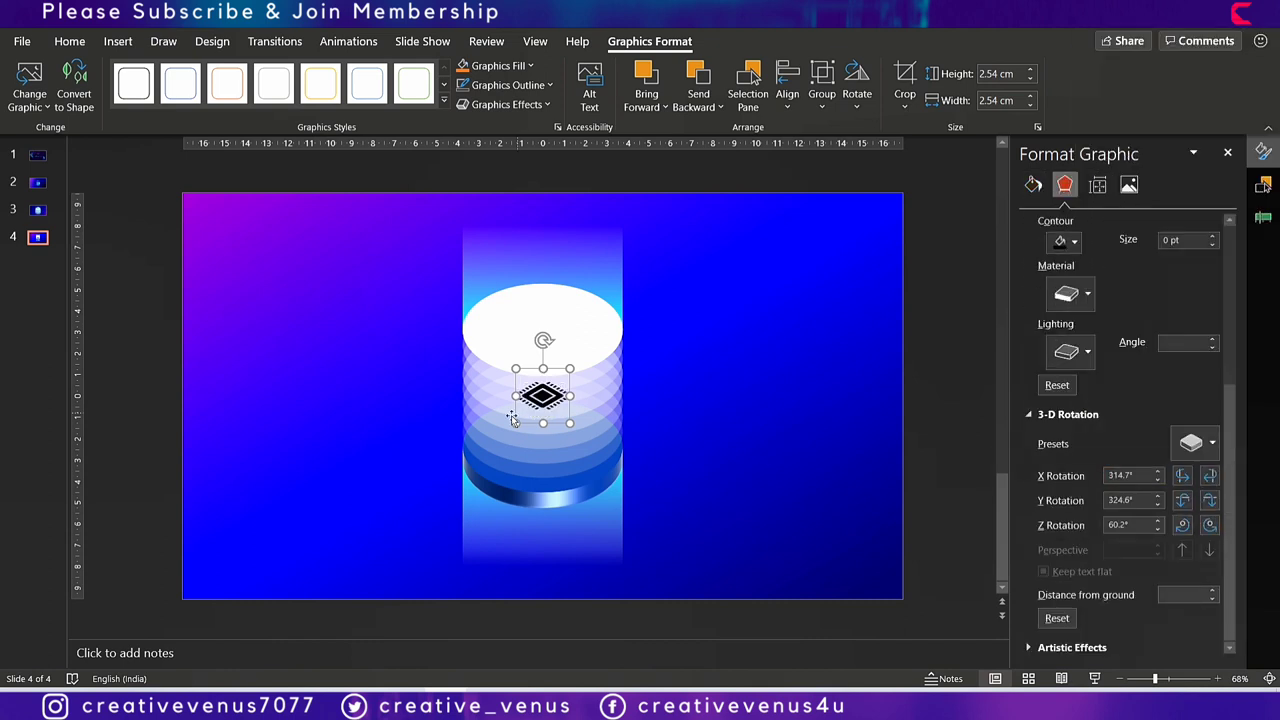
# Enlarge the chip icon to about 5.83 cm on the top disc and give it a mostly transparent dark blue fill.
pyautogui.moveTo(546, 400); pyautogui.dragTo(600, 388)
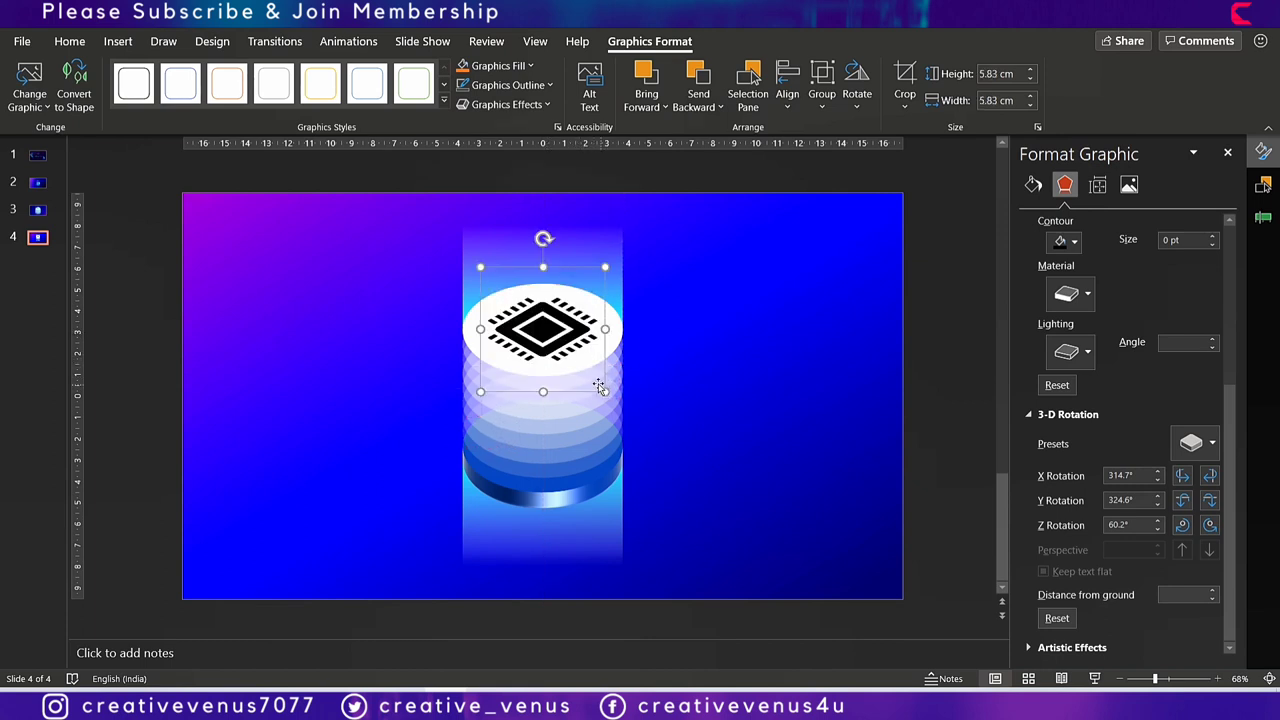
pyautogui.click(1033, 184)
pyautogui.click(1205, 373)
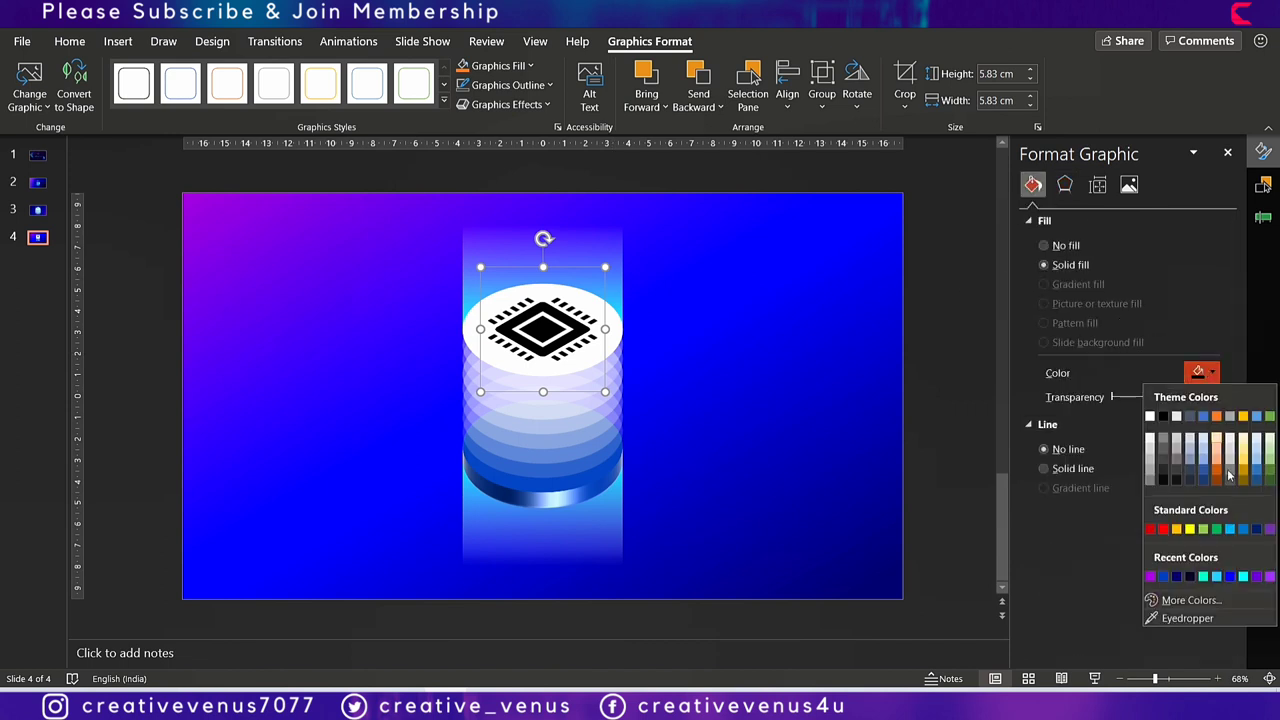
pyautogui.click(1256, 529)
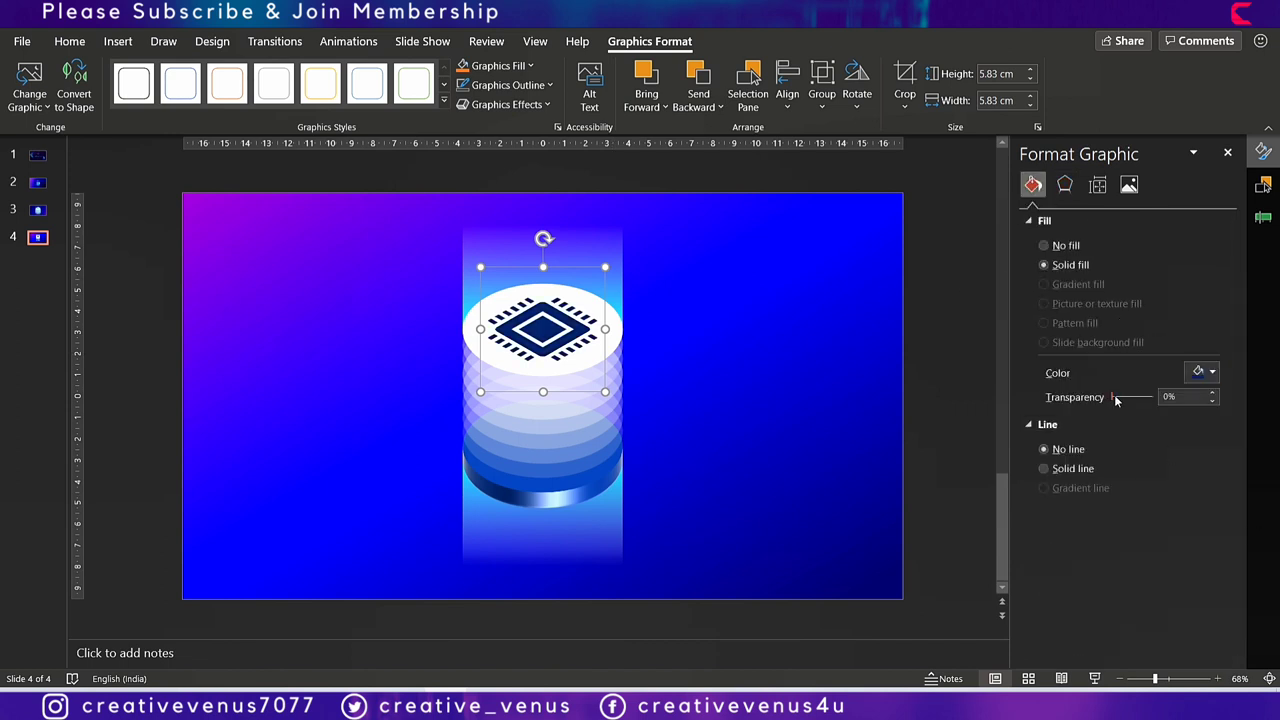
pyautogui.moveTo(1115, 399); pyautogui.dragTo(1148, 400)
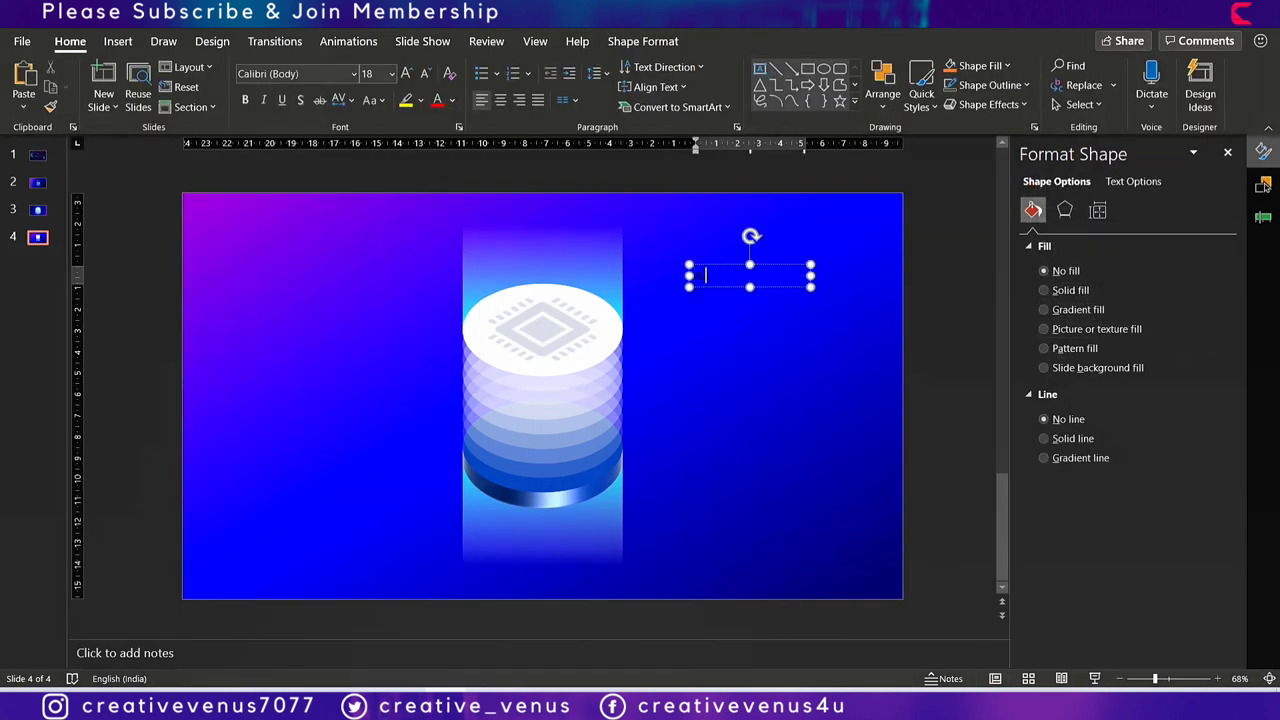
# Format the "AI" text in Montserrat Black at 40 pt, centre it, and narrow its text box to fit.
pyautogui.hotkey('ctrl', 'a')
pyautogui.click(309, 78)
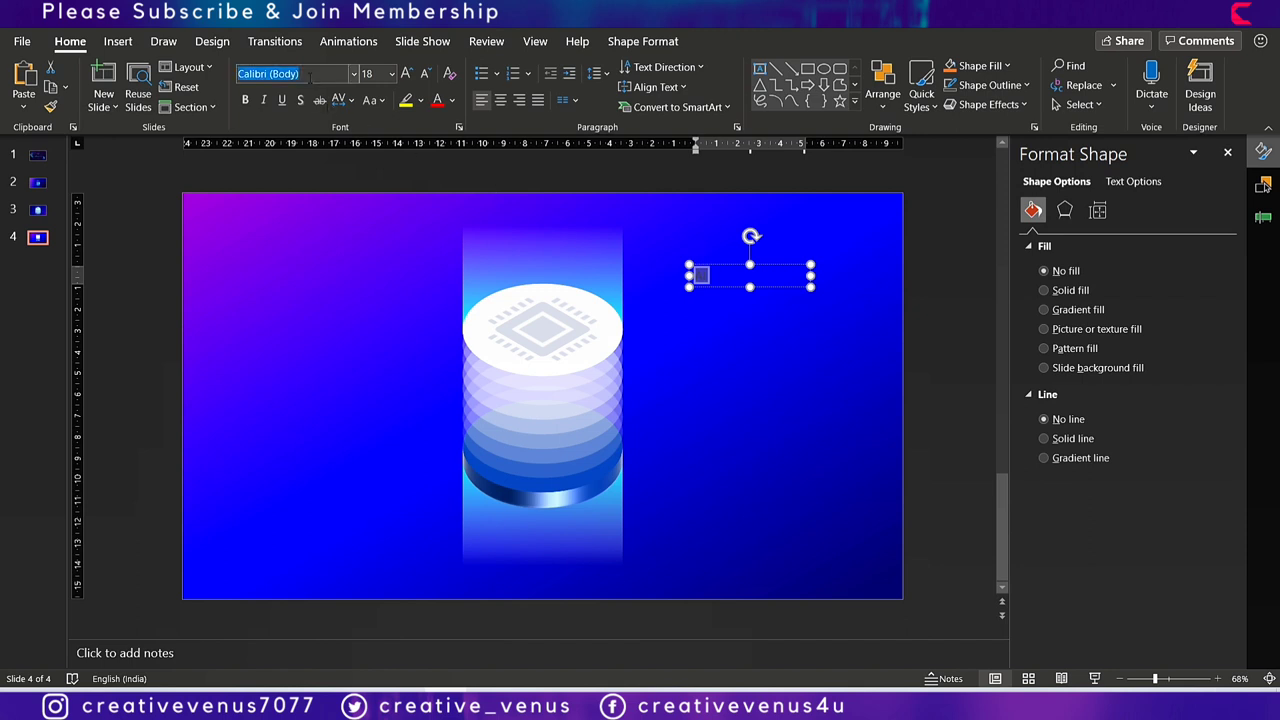
pyautogui.write('Montserrat Black')
pyautogui.press('Return')
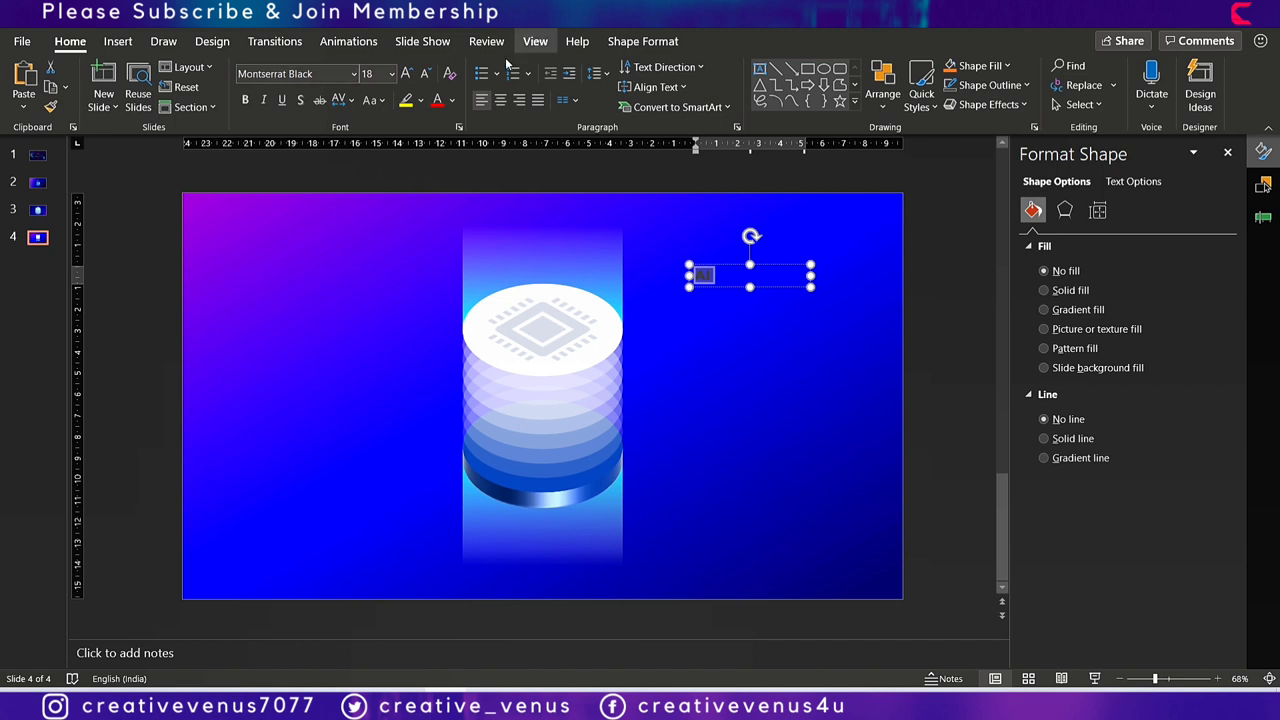
pyautogui.click(500, 100)
pyautogui.click(407, 74)
pyautogui.click(407, 74)
pyautogui.click(407, 74)
pyautogui.click(407, 74)
pyautogui.click(407, 74)
pyautogui.click(407, 74)
pyautogui.click(770, 287)
pyautogui.click(770, 287)
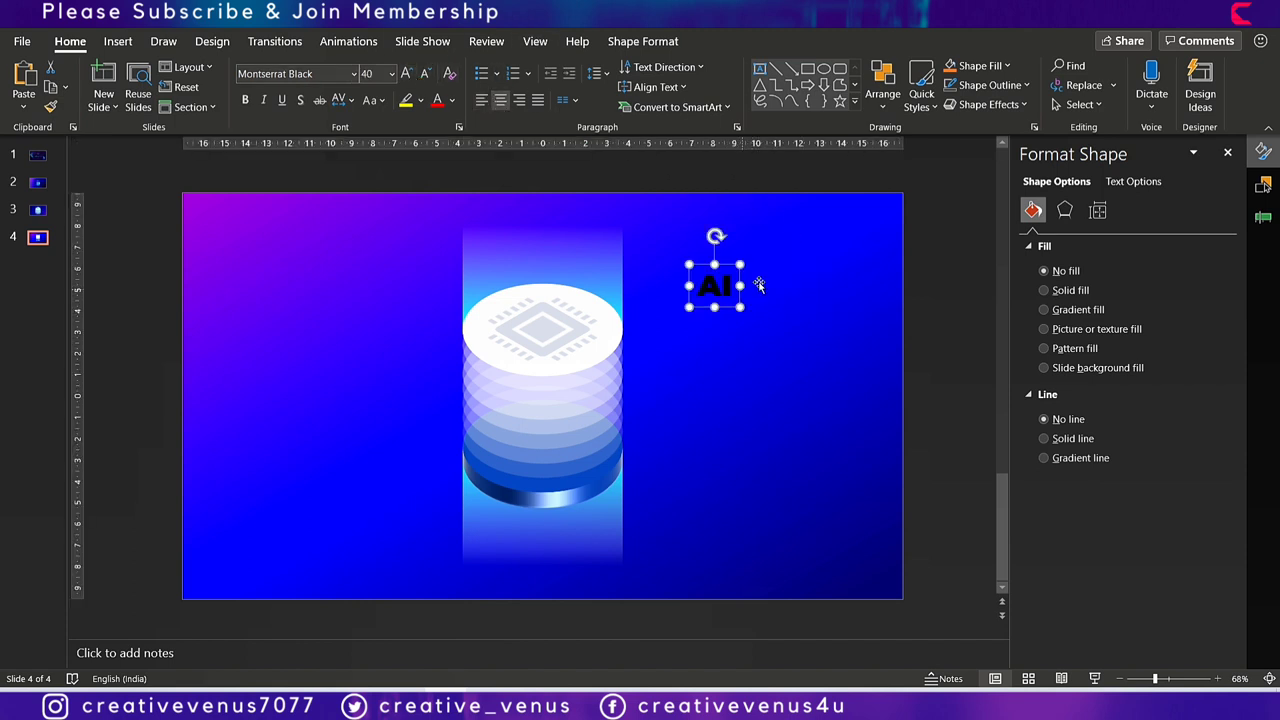
# Give the "AI" text the isometric 3-D rotation preset with X 314.7°, Y 324.6° and Z 60.2°.
pyautogui.click(1065, 210)
pyautogui.click(1132, 181)
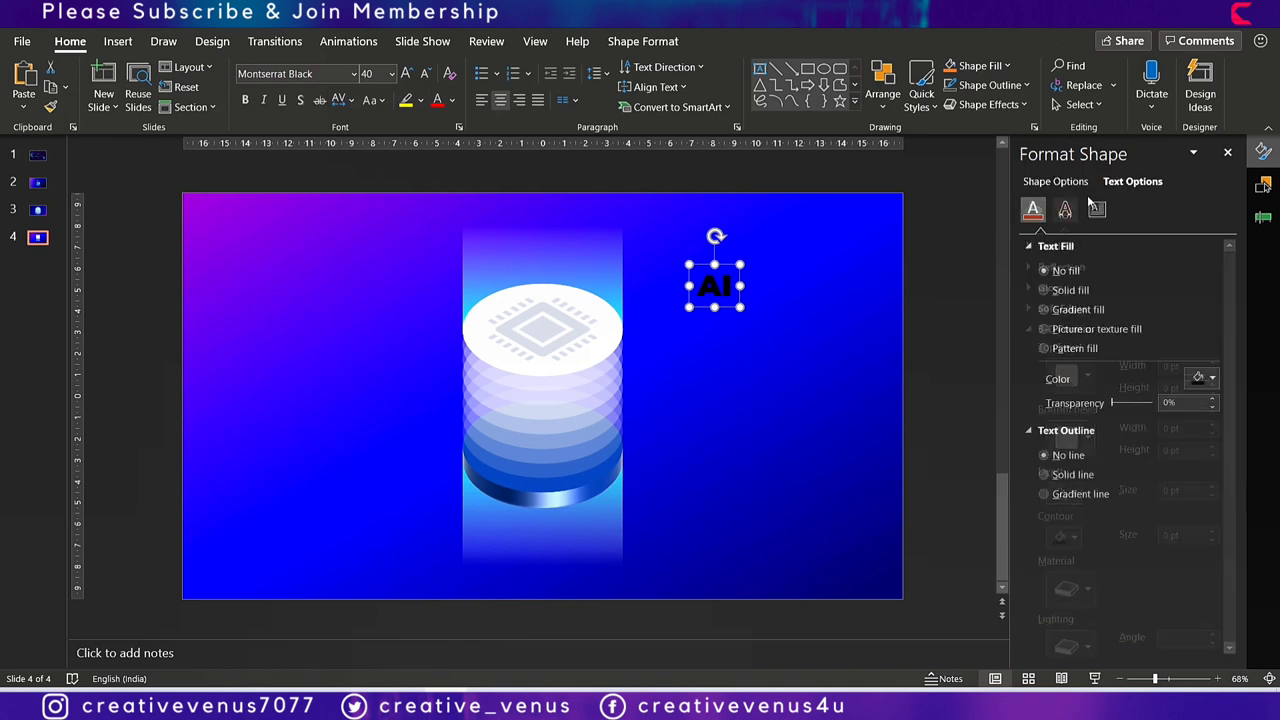
pyautogui.click(1065, 209)
pyautogui.scroll(-5, 1119, 408)
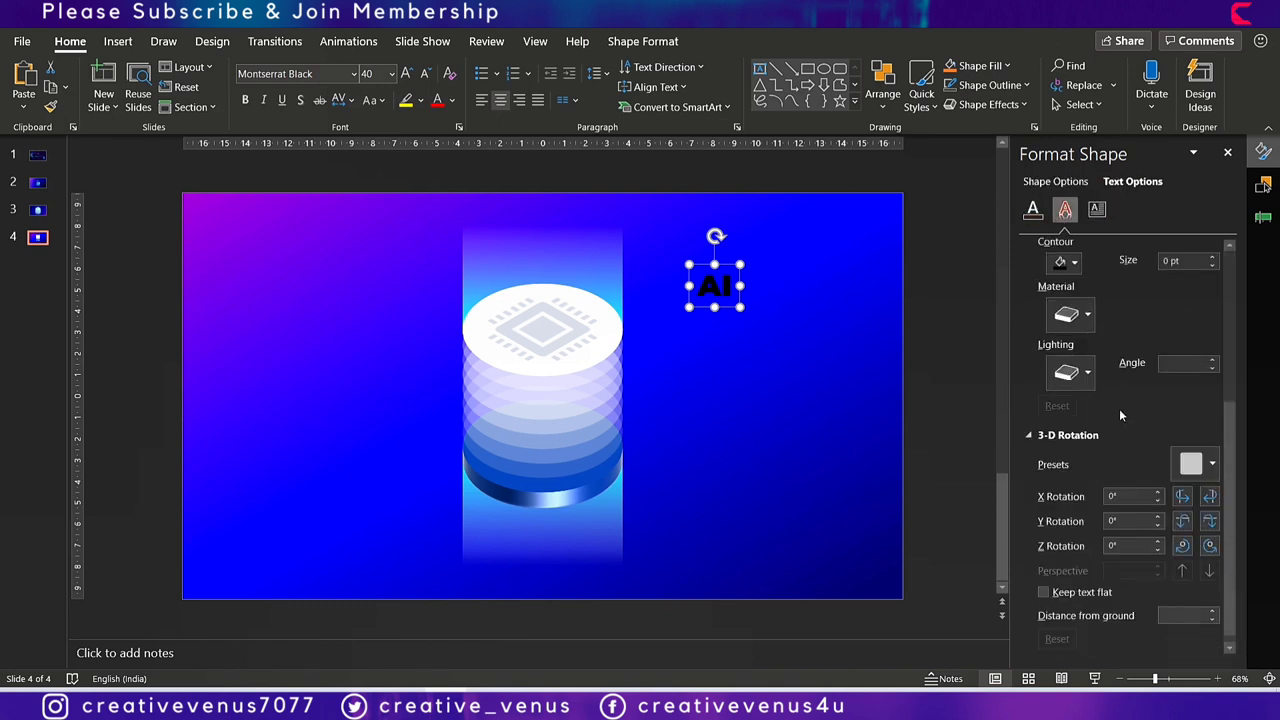
pyautogui.click(1191, 463)
pyautogui.click(1191, 128)
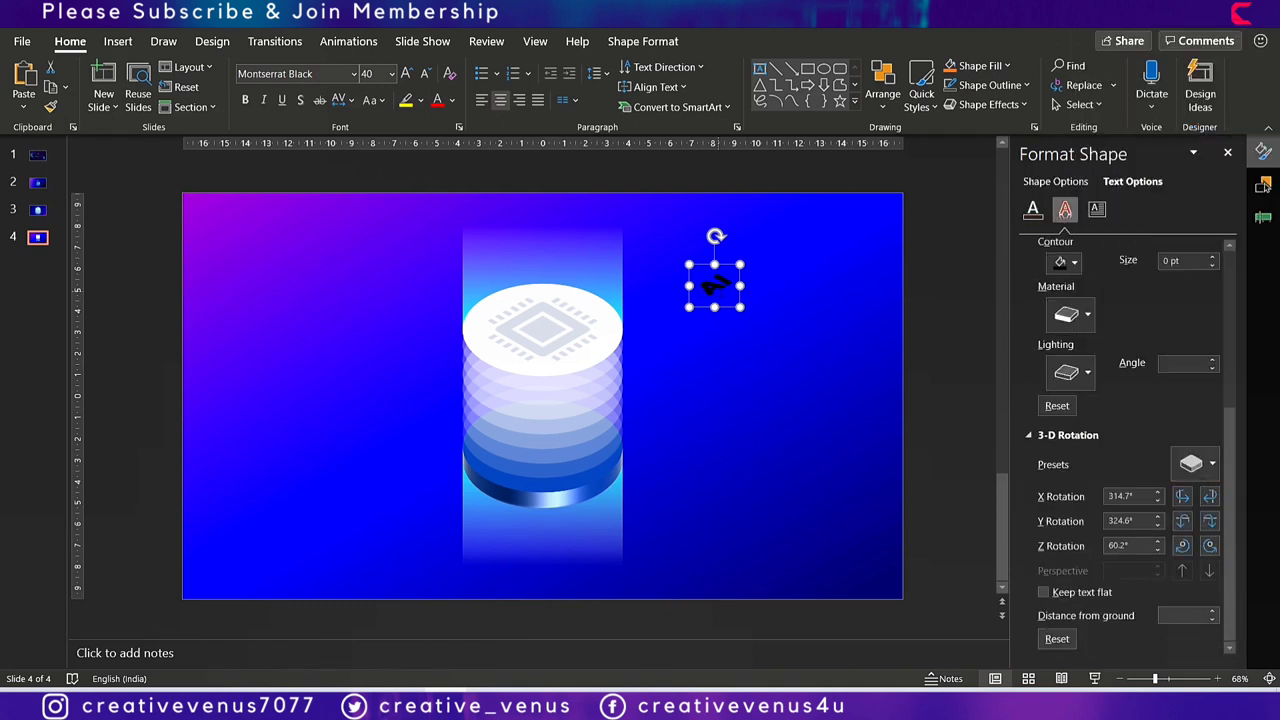
pyautogui.click(723, 306)
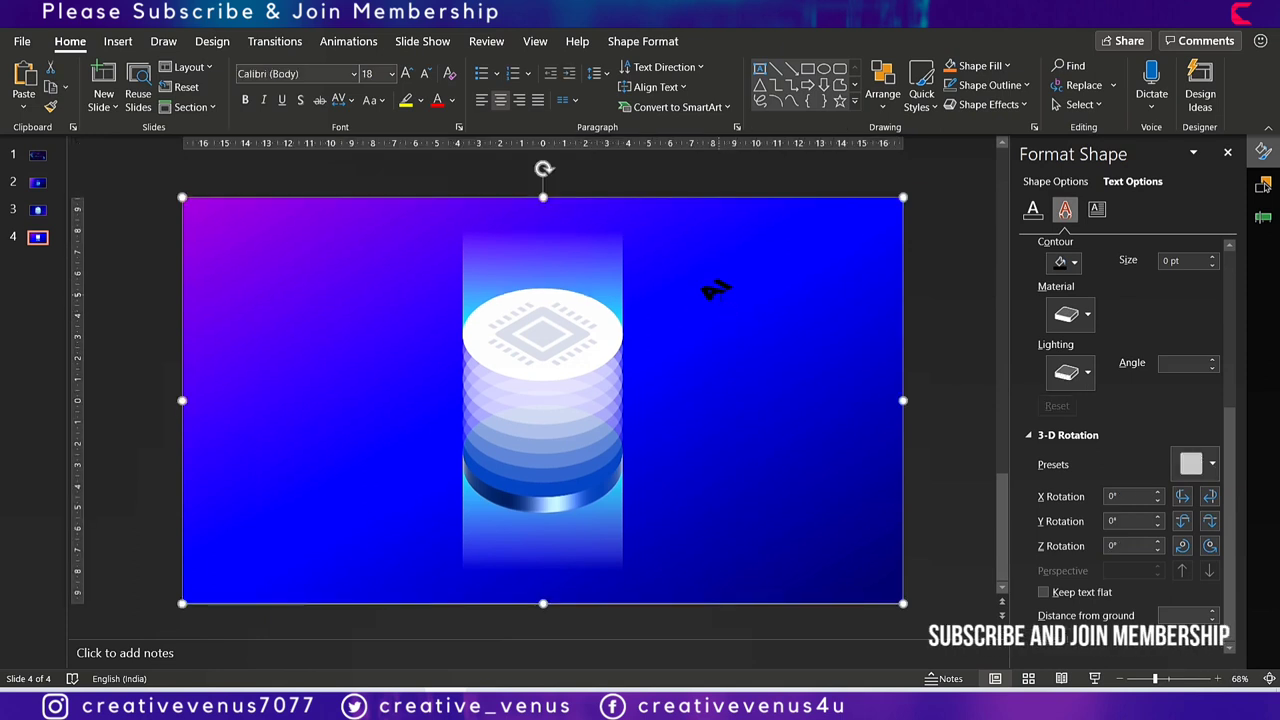
# Move the "AI" text onto the centre of the chip icon and enlarge it to 48 pt.
pyautogui.click(716, 288)
pyautogui.moveTo(725, 307); pyautogui.dragTo(550, 351)
pyautogui.click(406, 73)
pyautogui.click(406, 73)
pyautogui.moveTo(567, 353); pyautogui.dragTo(566, 304)
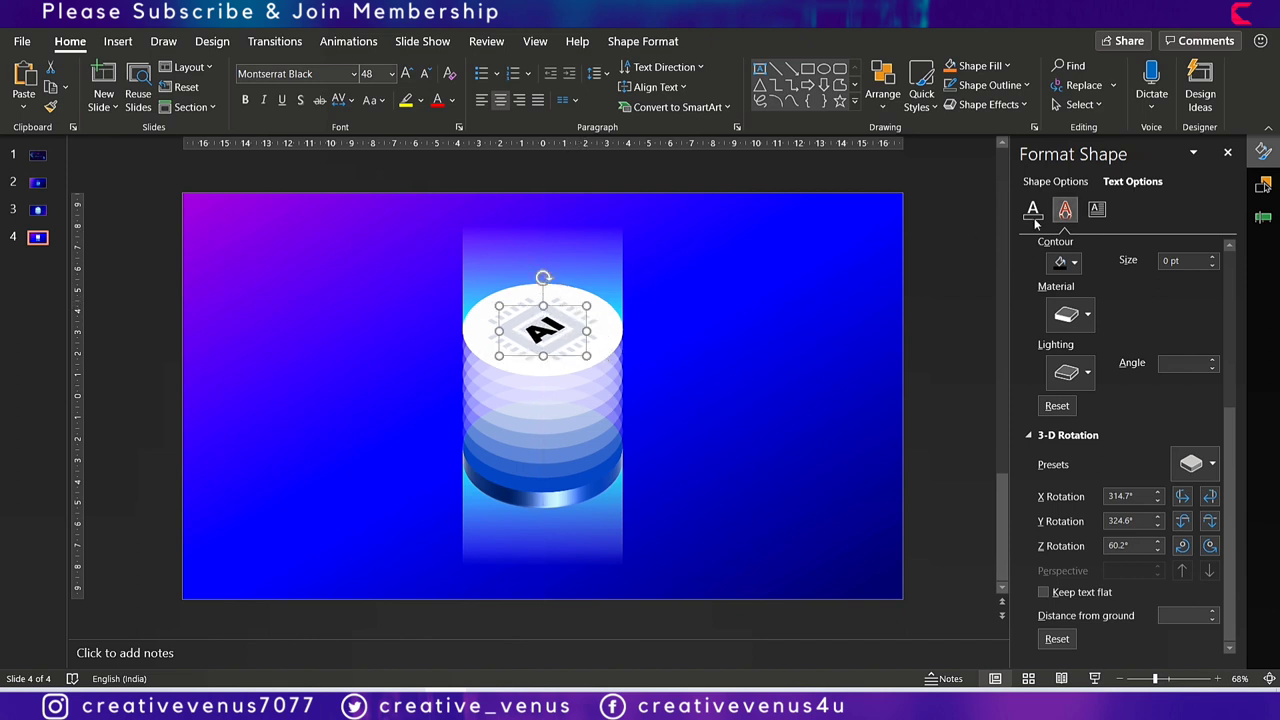
# Fill the "AI" text with a purple-to-blue gradient by removing the dark navy stop and moving the blue stop to the end.
pyautogui.click(1033, 209)
pyautogui.click(1073, 310)
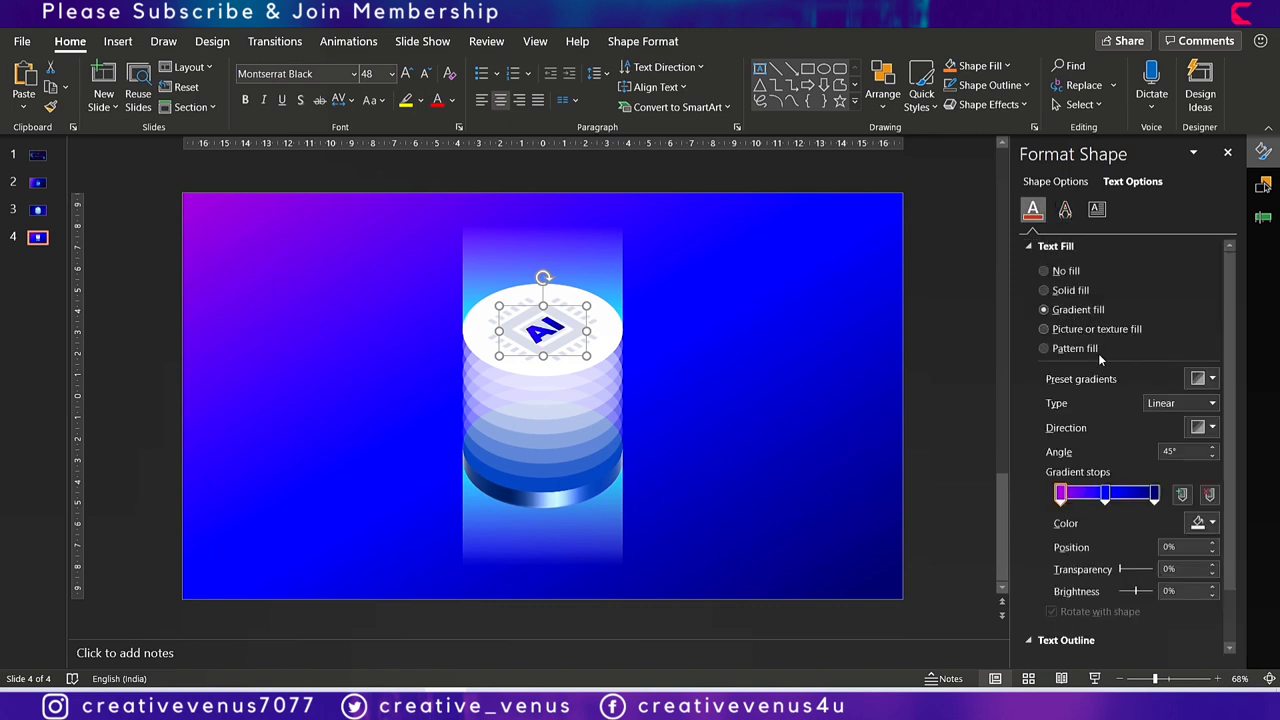
pyautogui.click(1155, 495)
pyautogui.click(1209, 494)
pyautogui.moveTo(1113, 495); pyautogui.dragTo(1158, 495)
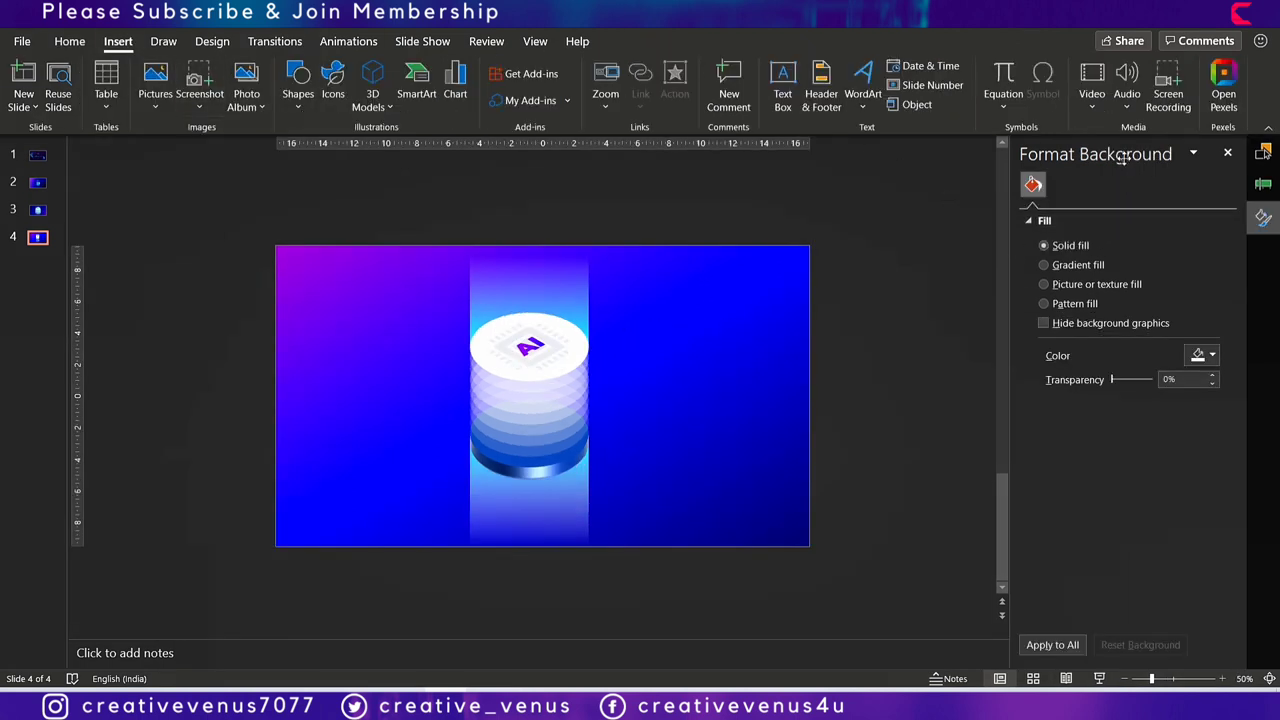
# Open the stock video library and search it for "abstract".
pyautogui.click(1094, 110)
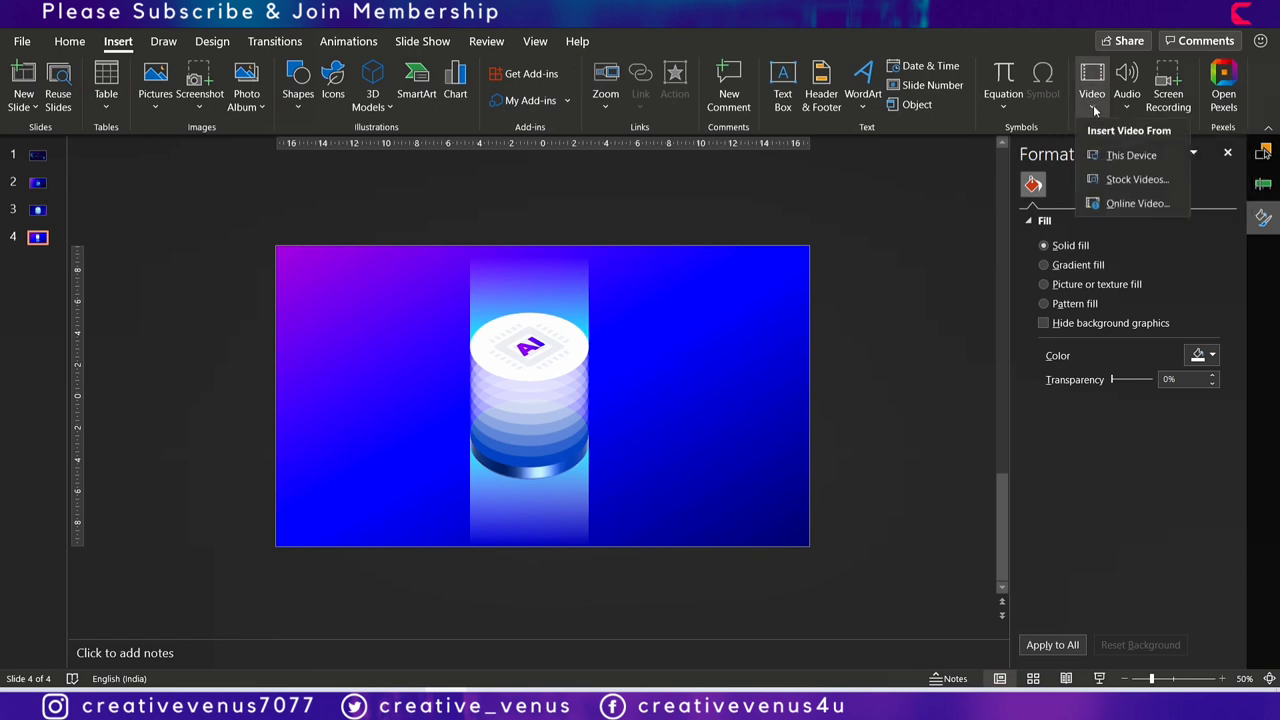
pyautogui.click(1145, 180)
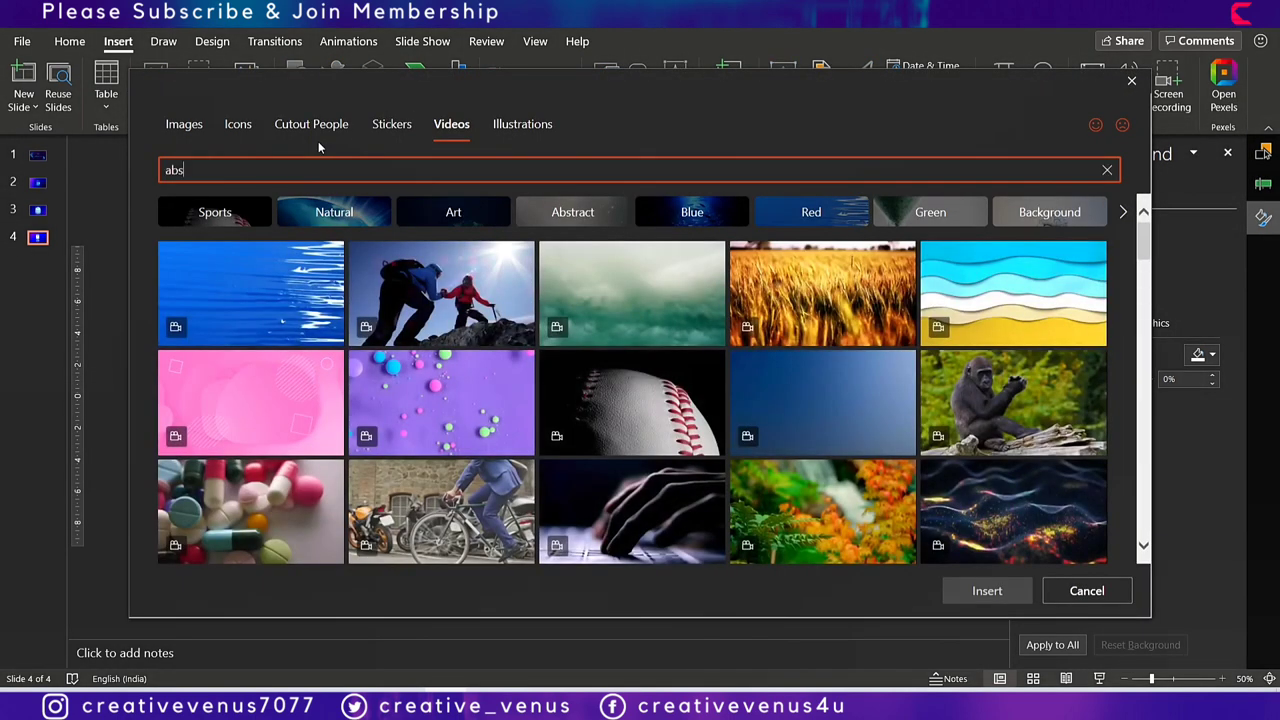
pyautogui.write('tract')
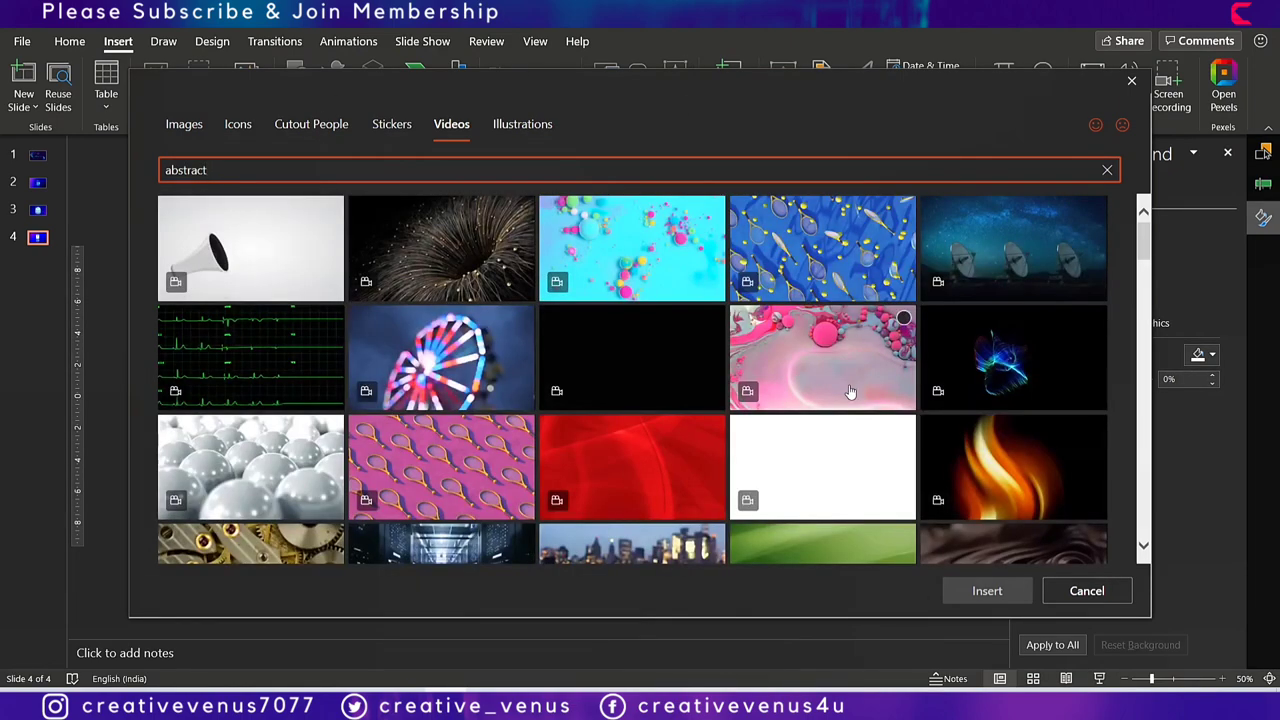
# Find the dark blue video of glowing particles and connected lines in the results and insert it on the slide.
pyautogui.scroll(-3, 845, 410)
pyautogui.scroll(-4, 843, 418)
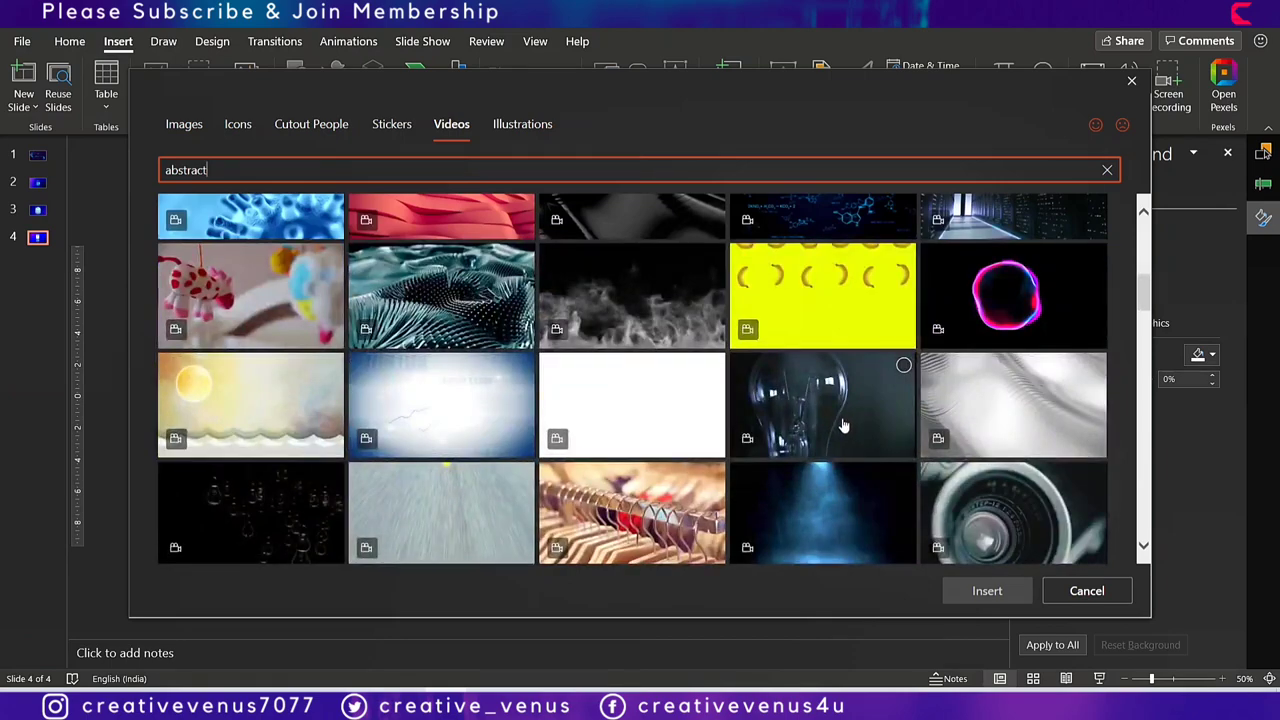
pyautogui.scroll(-6, 844, 425)
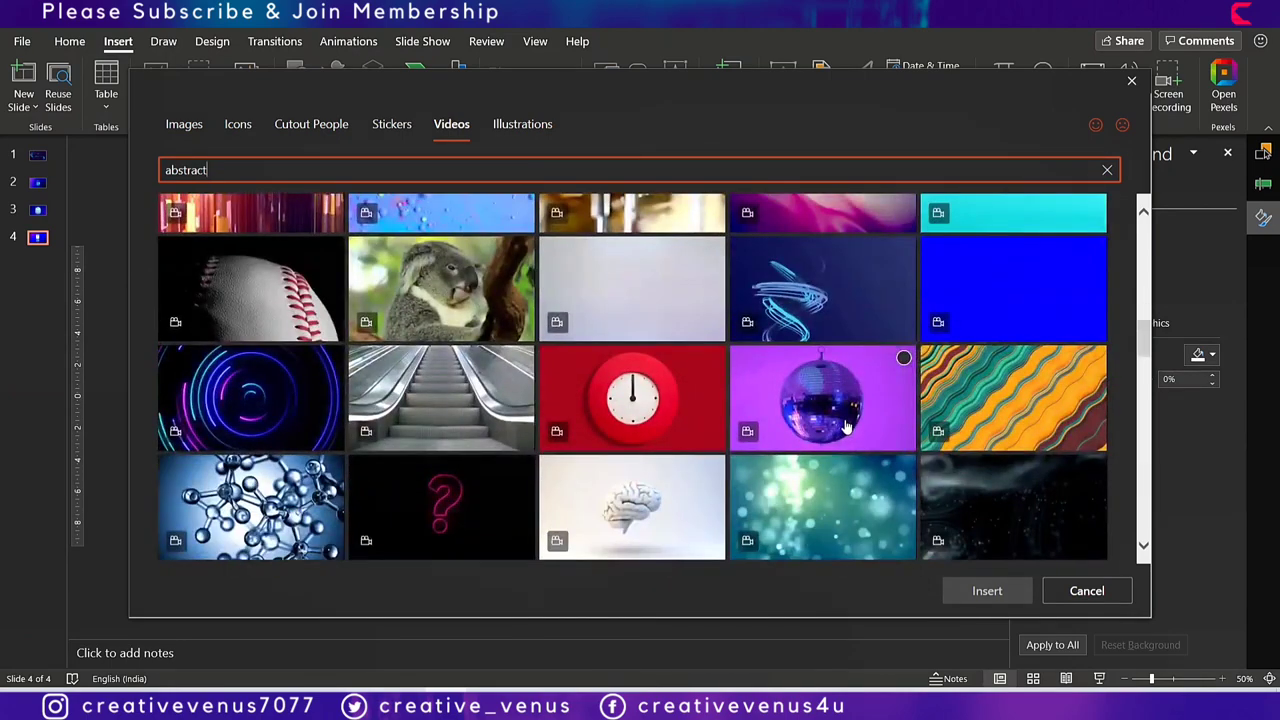
pyautogui.scroll(-5, 845, 425)
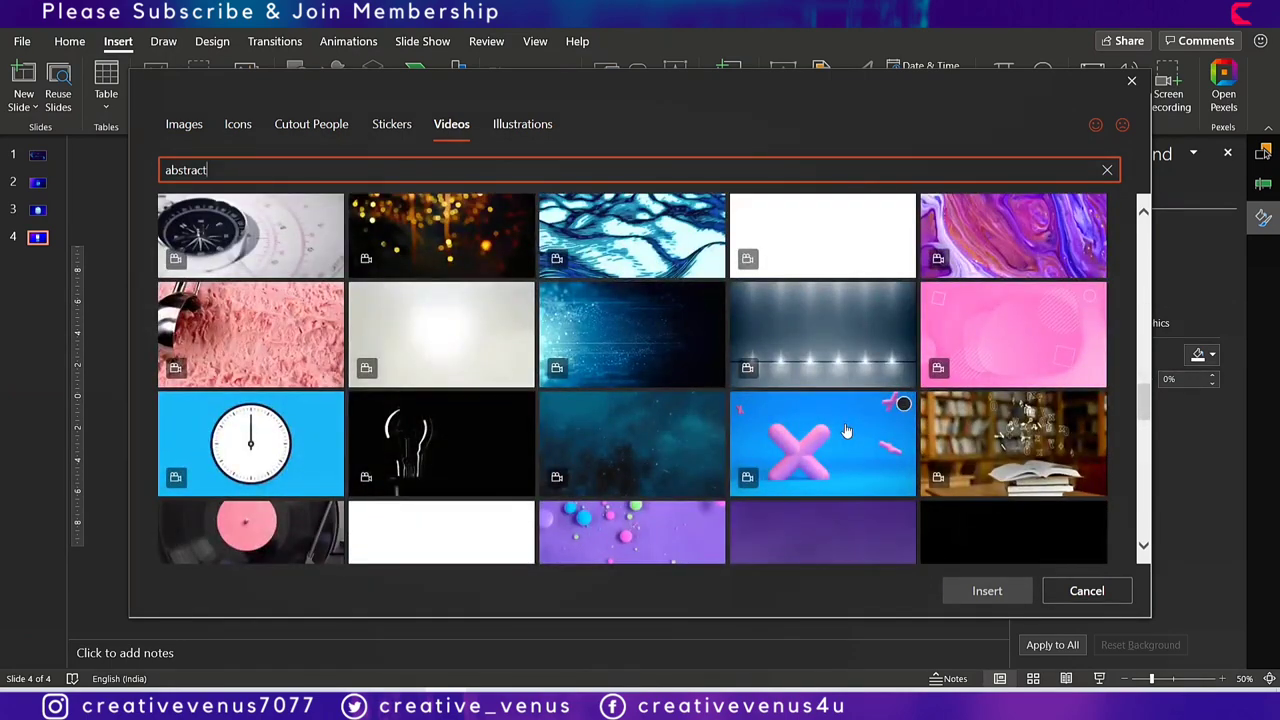
pyautogui.scroll(-1, 837, 418)
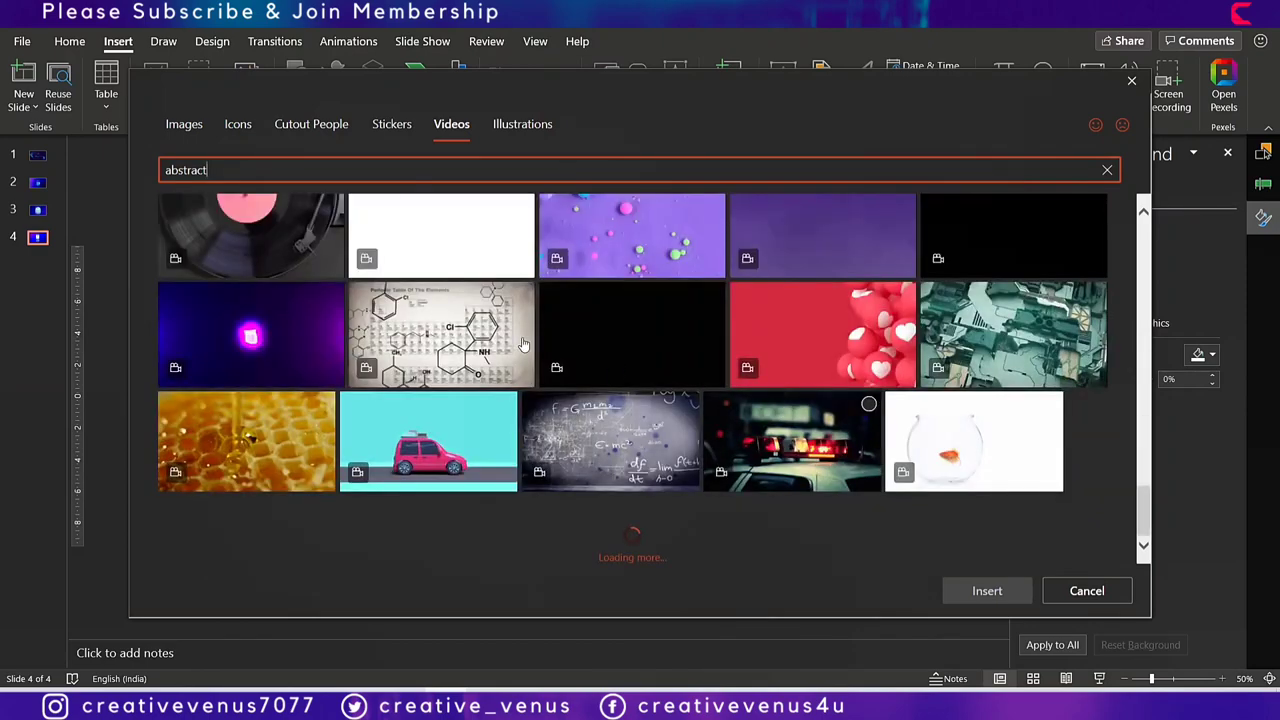
pyautogui.scroll(-3, 510, 343)
pyautogui.scroll(-3, 473, 283)
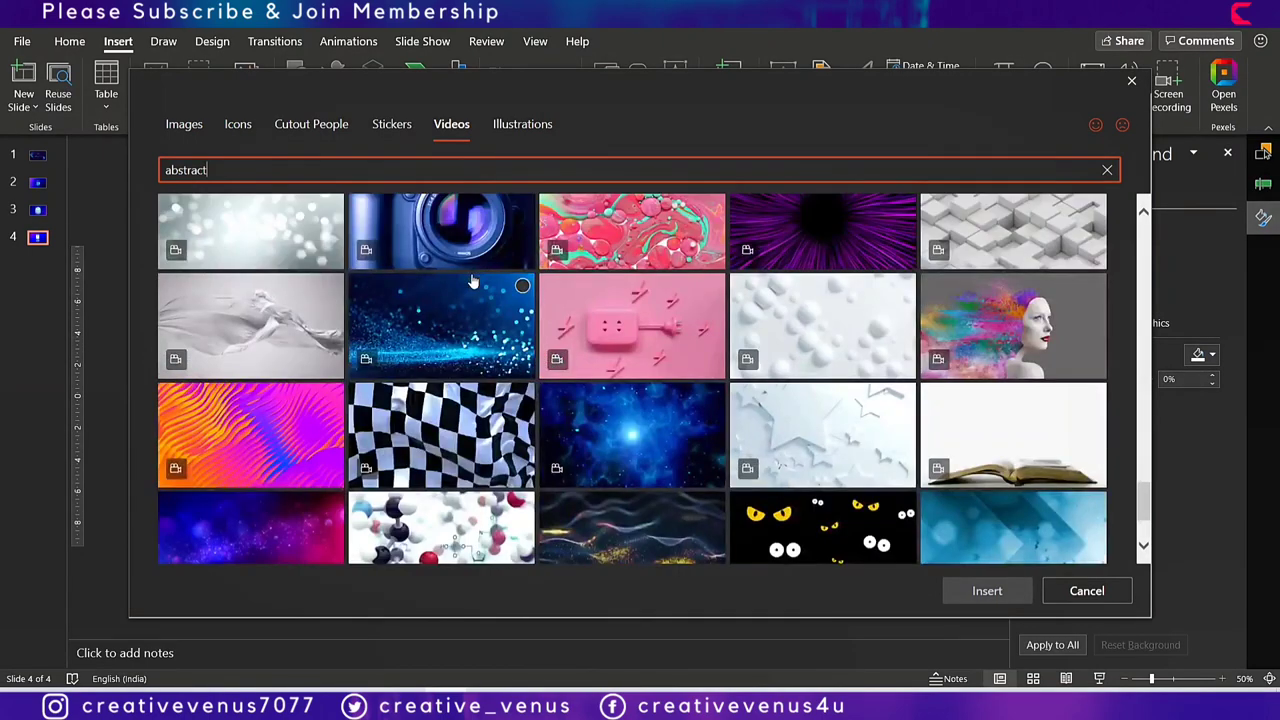
pyautogui.scroll(-2, 473, 283)
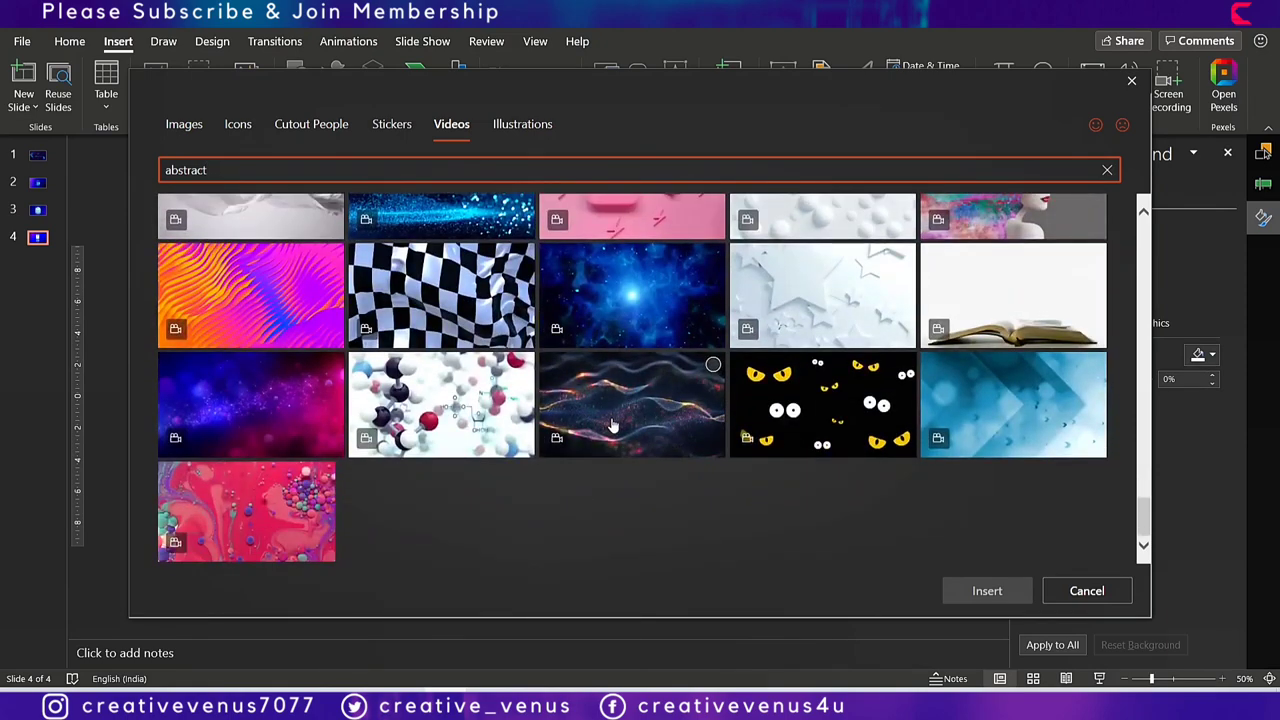
pyautogui.scroll(4, 613, 425)
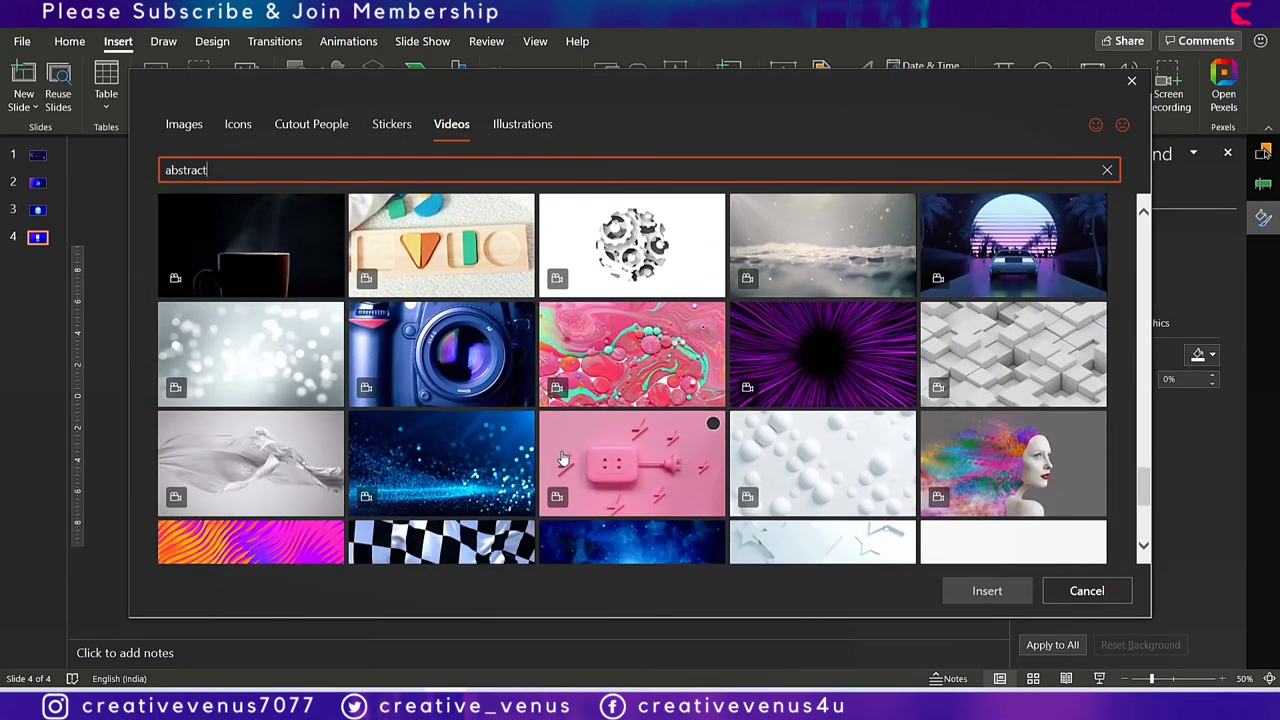
pyautogui.scroll(8, 563, 457)
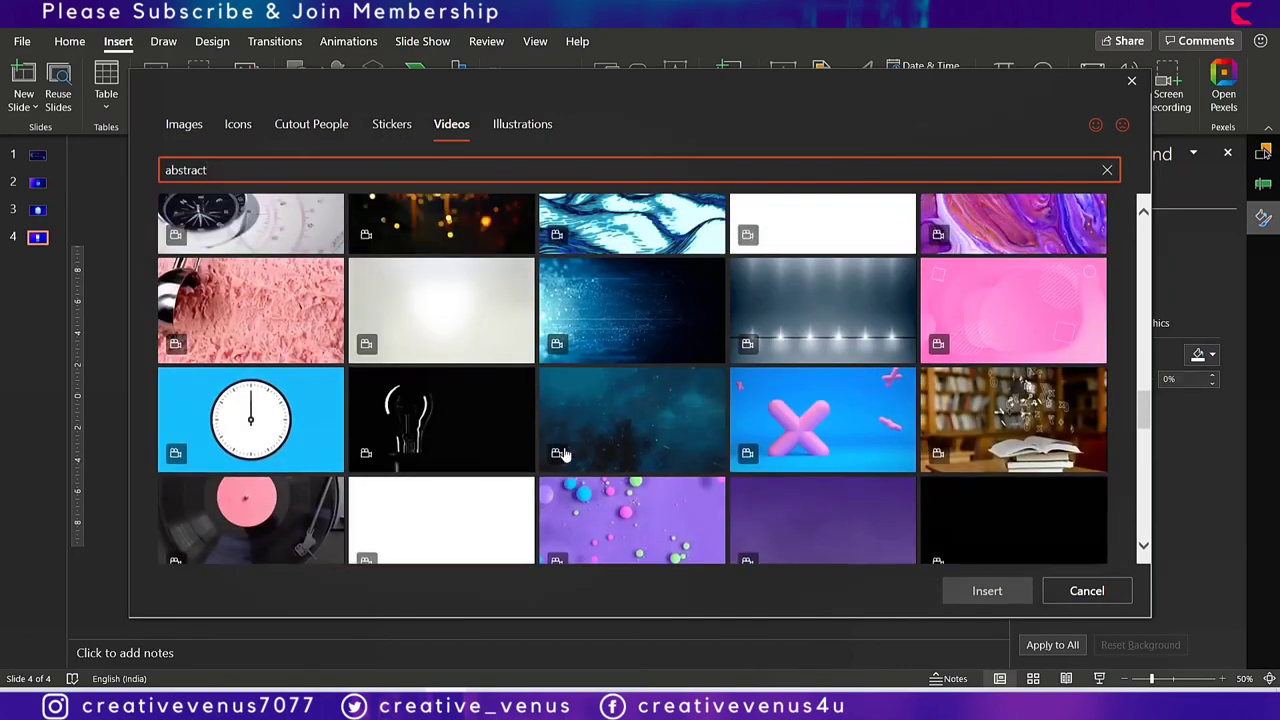
pyautogui.scroll(10, 563, 455)
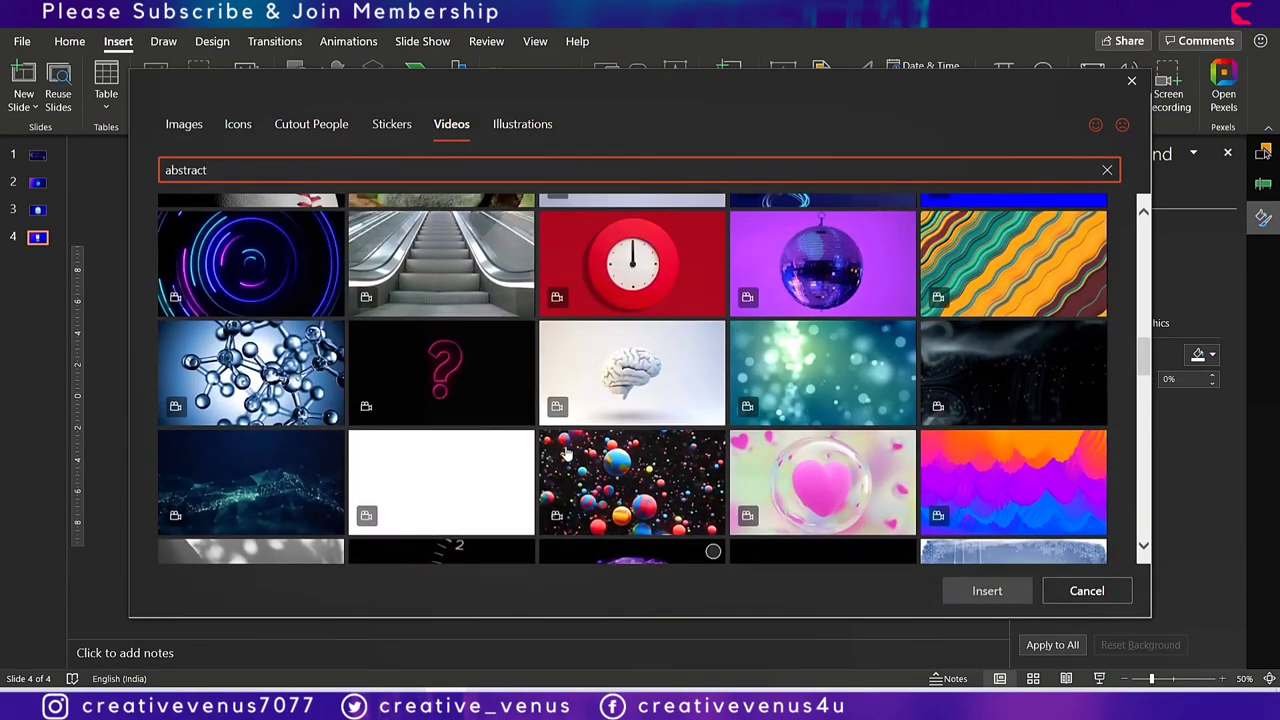
pyautogui.scroll(3, 565, 456)
pyautogui.scroll(-4, 443, 480)
pyautogui.click(249, 510)
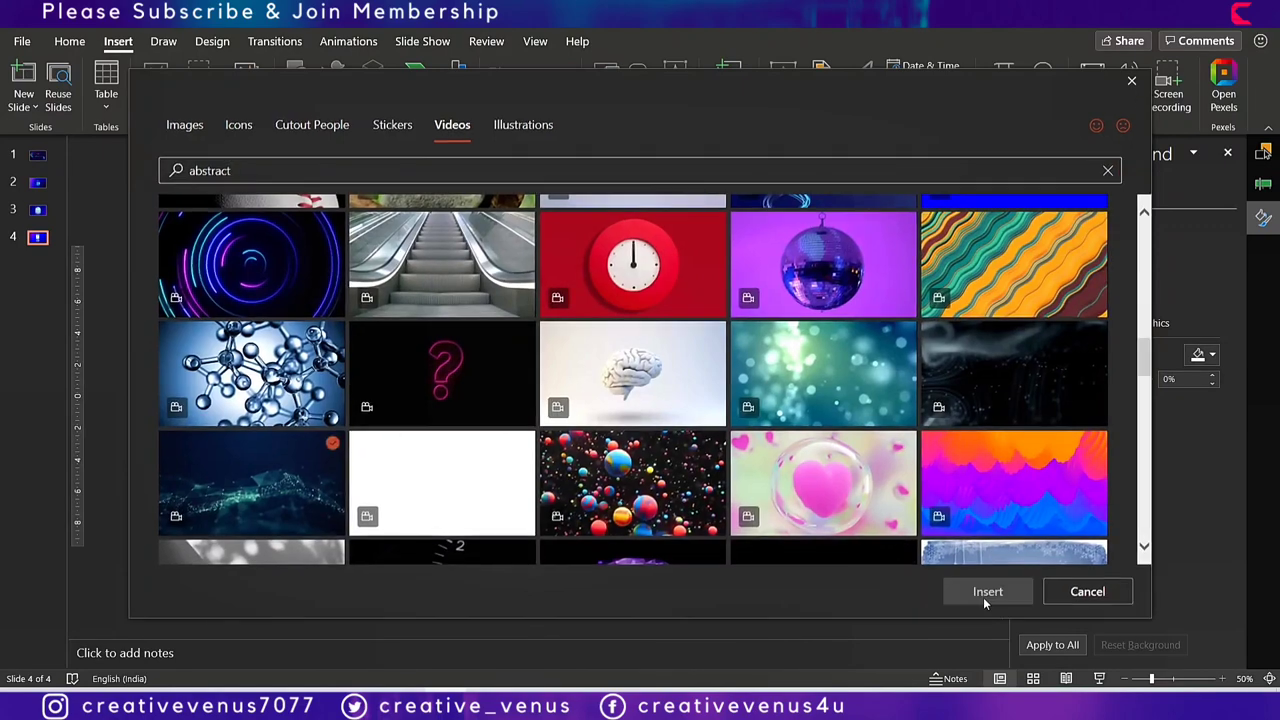
pyautogui.click(982, 593)
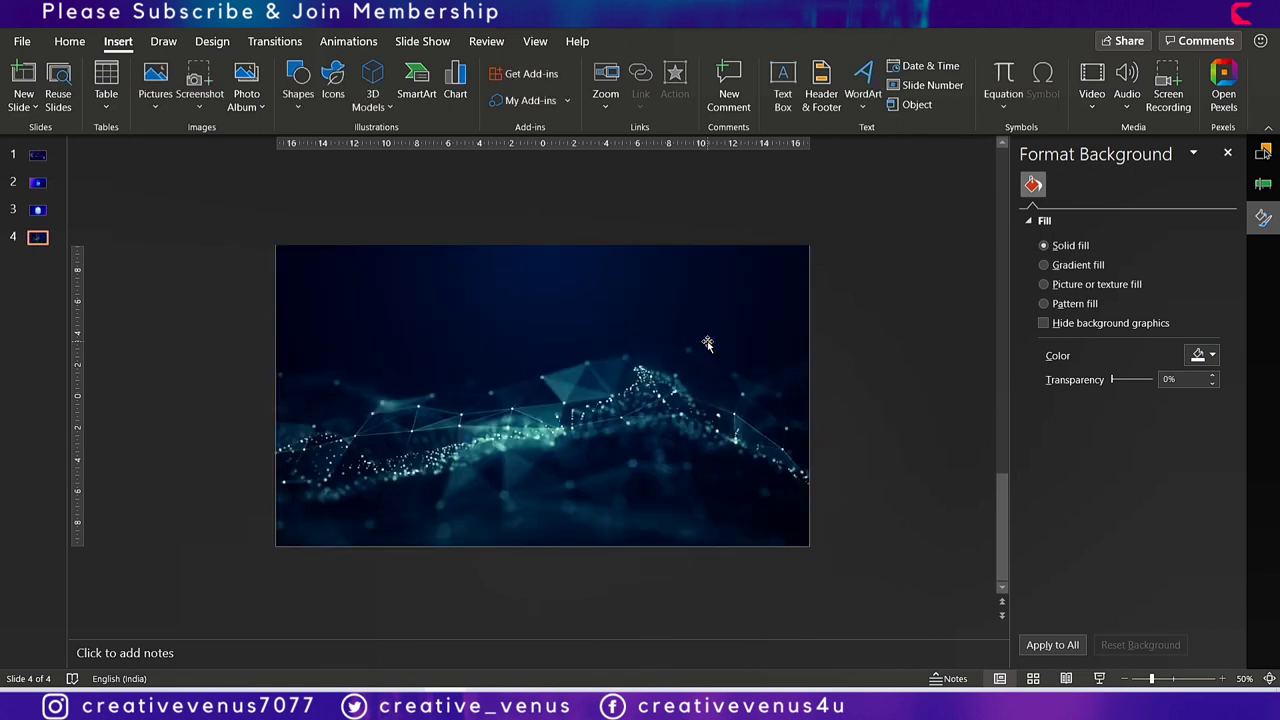
# Send the particle video to the back, behind all other slide objects.
pyautogui.click(650, 308)
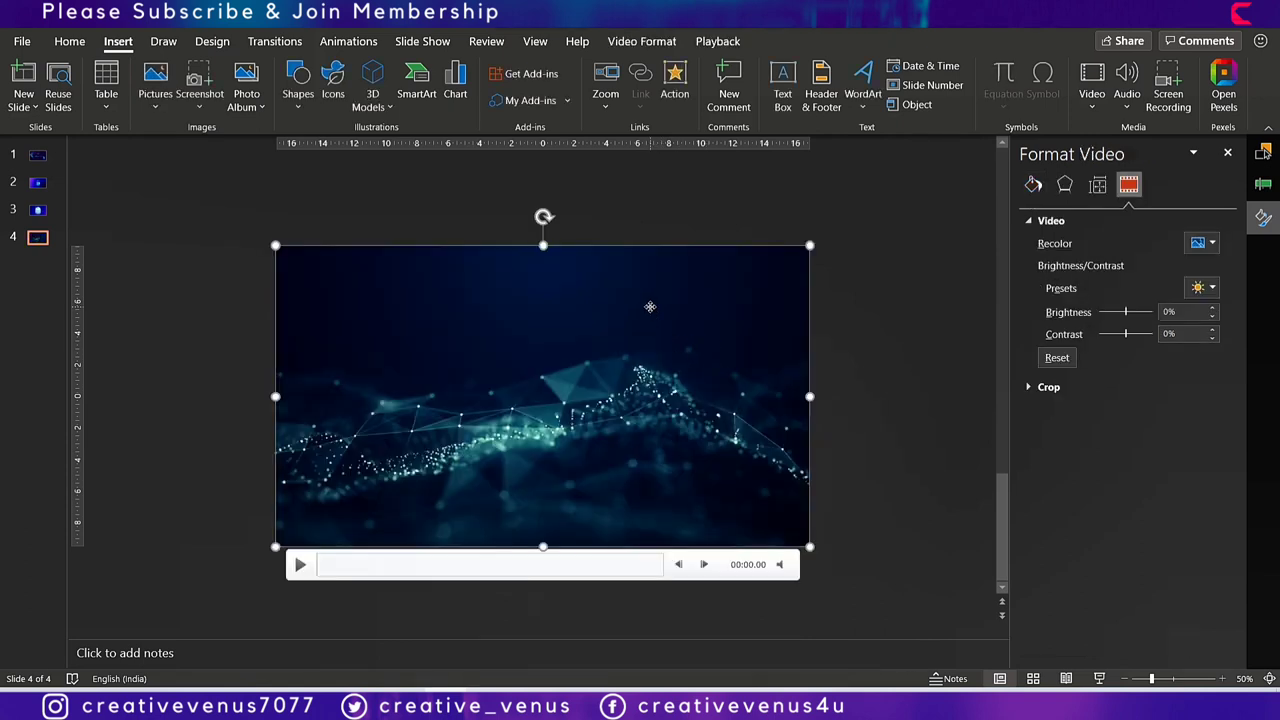
pyautogui.rightClick(651, 304)
pyautogui.click(707, 494)
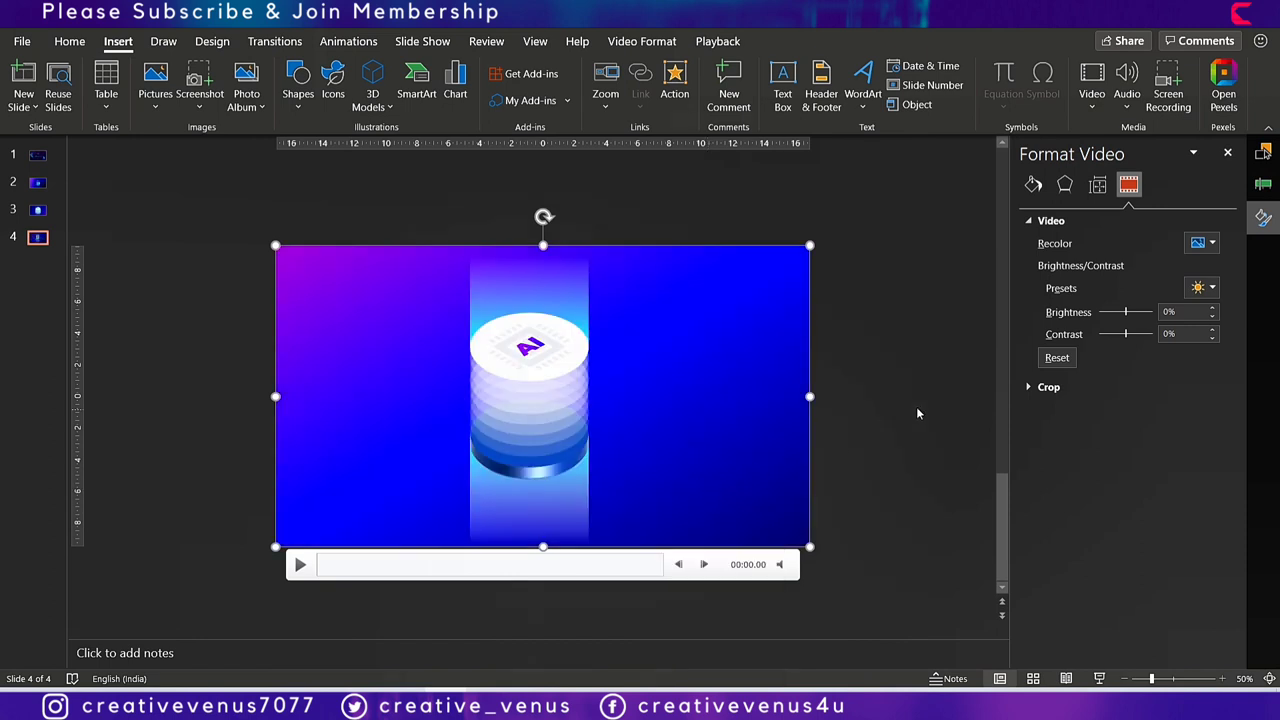
# Set the transparency of the background rectangle's middle blue gradient stop at 46% to 66%.
pyautogui.click(748, 379)
pyautogui.click(1033, 210)
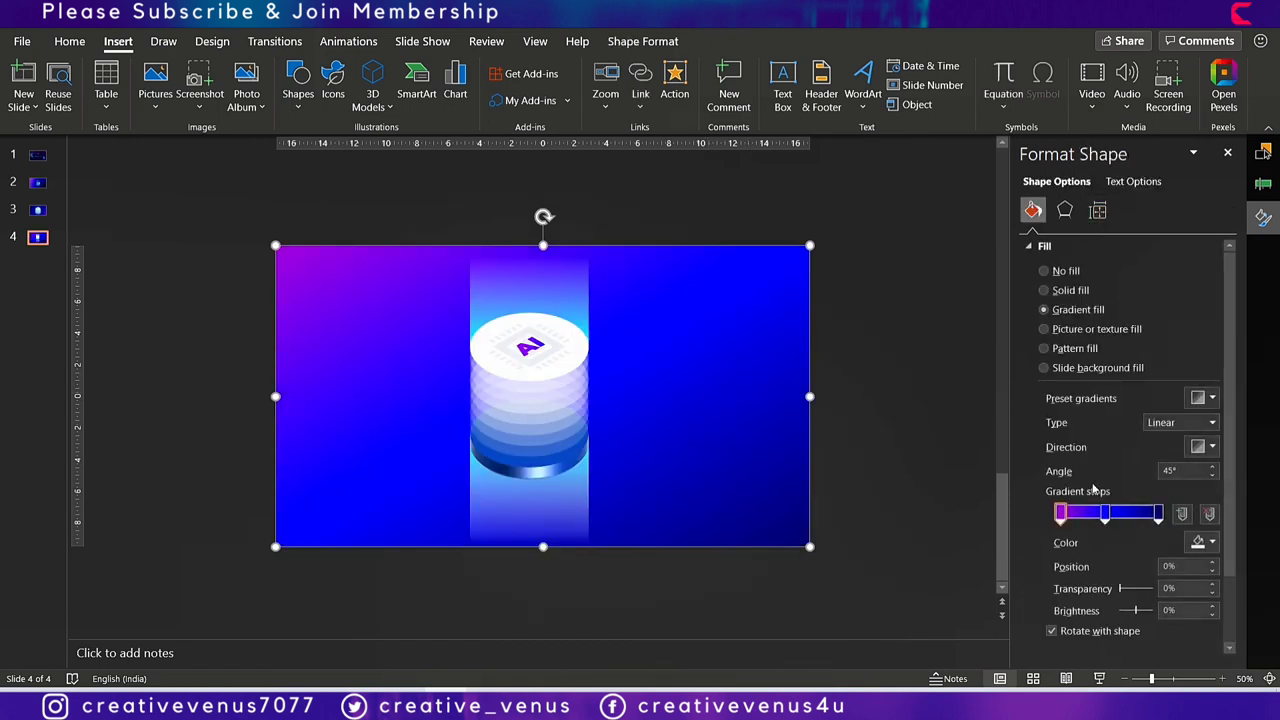
pyautogui.click(1105, 515)
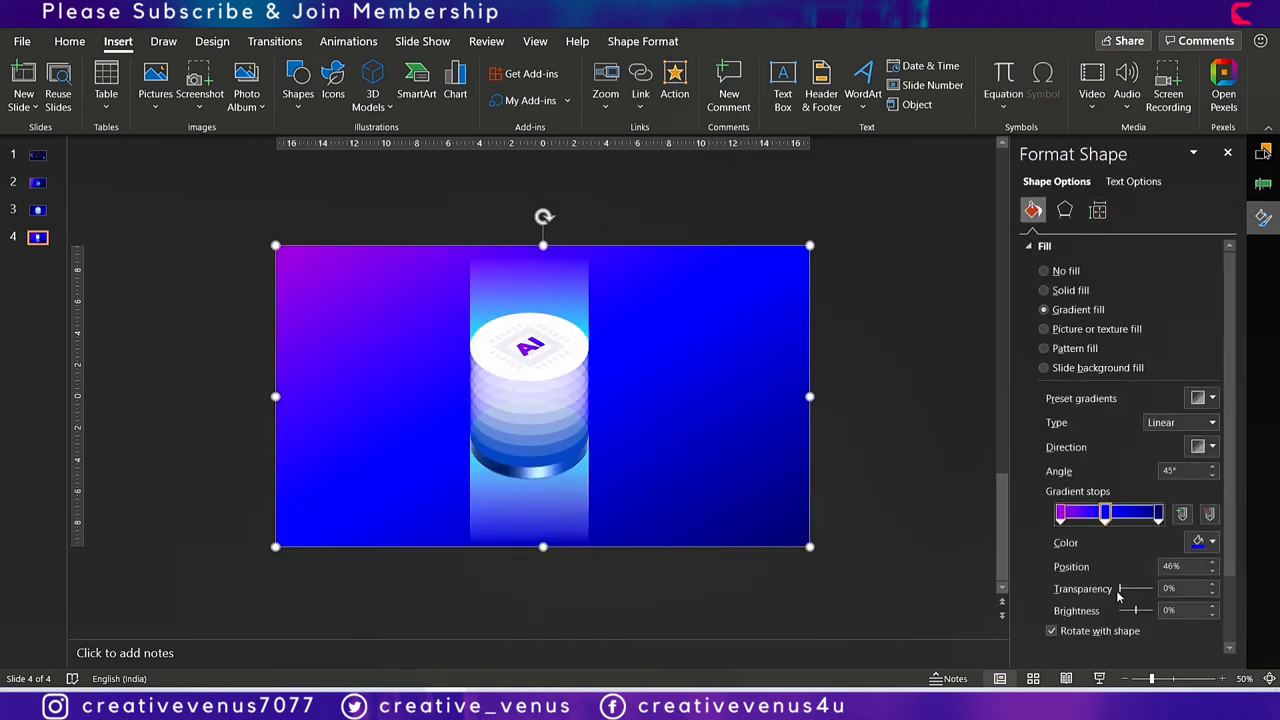
pyautogui.moveTo(1120, 591); pyautogui.dragTo(1141, 594)
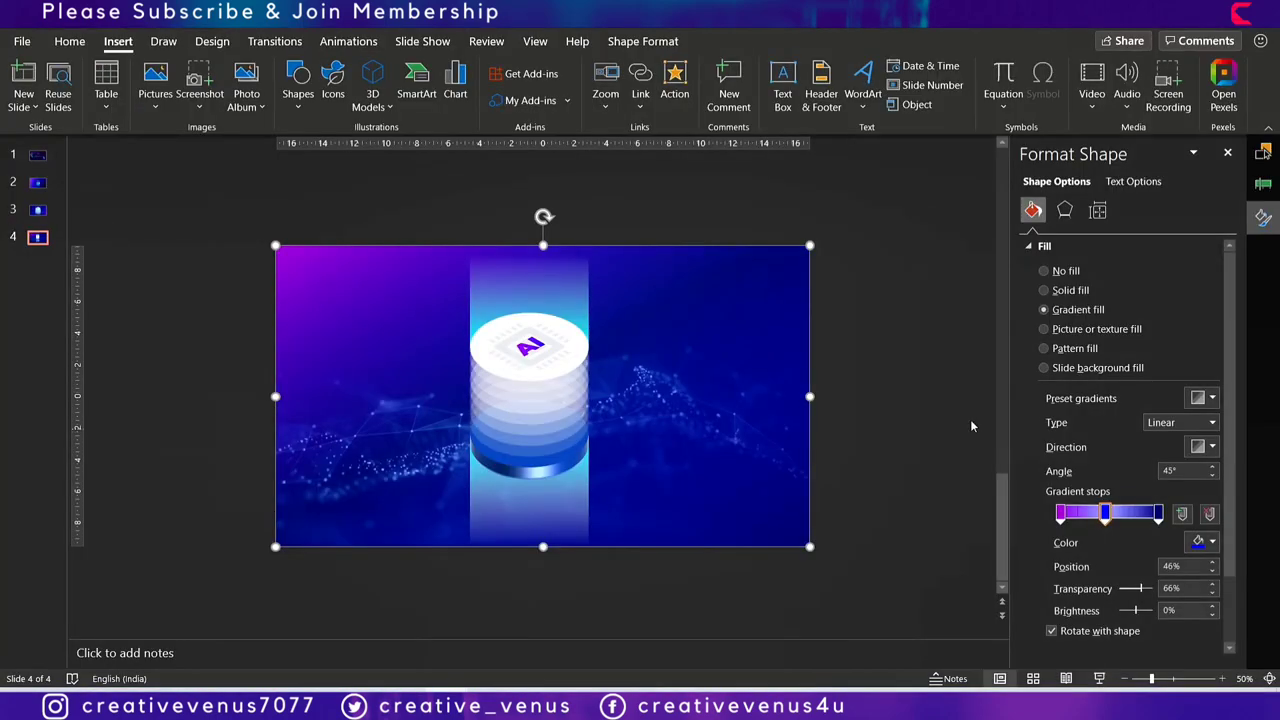
pyautogui.click(891, 368)
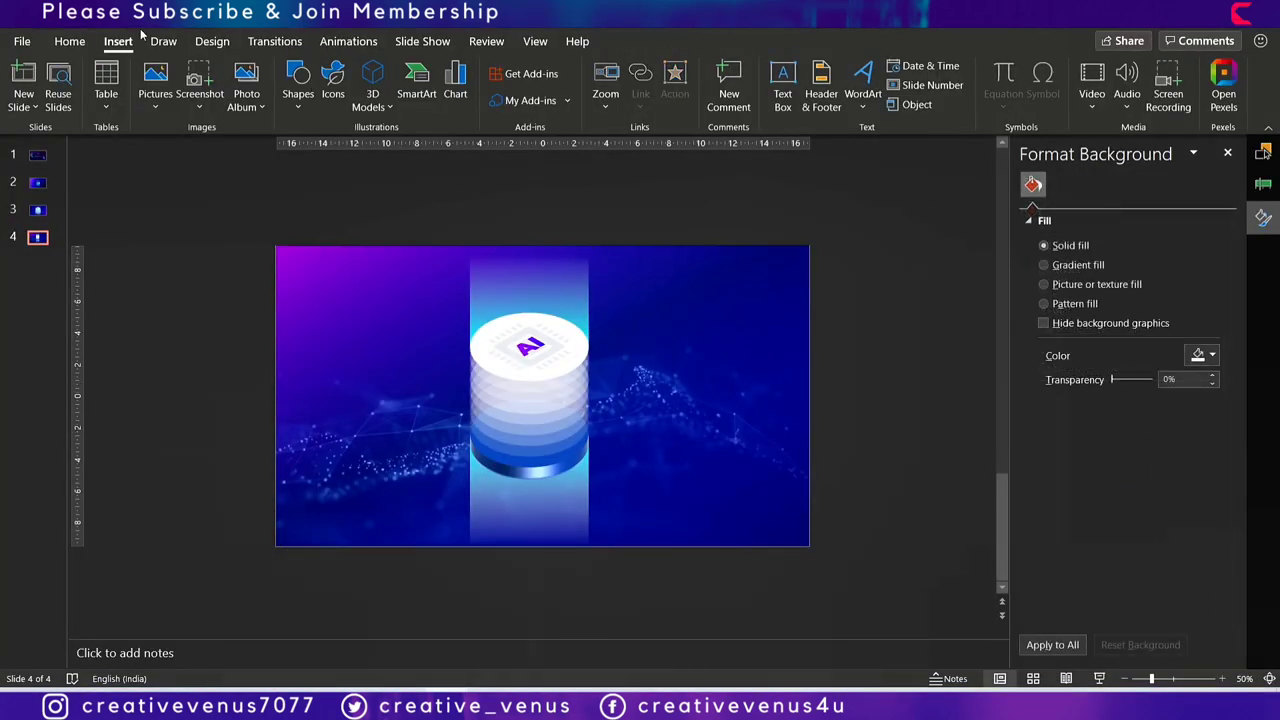
pyautogui.click(1124, 678)
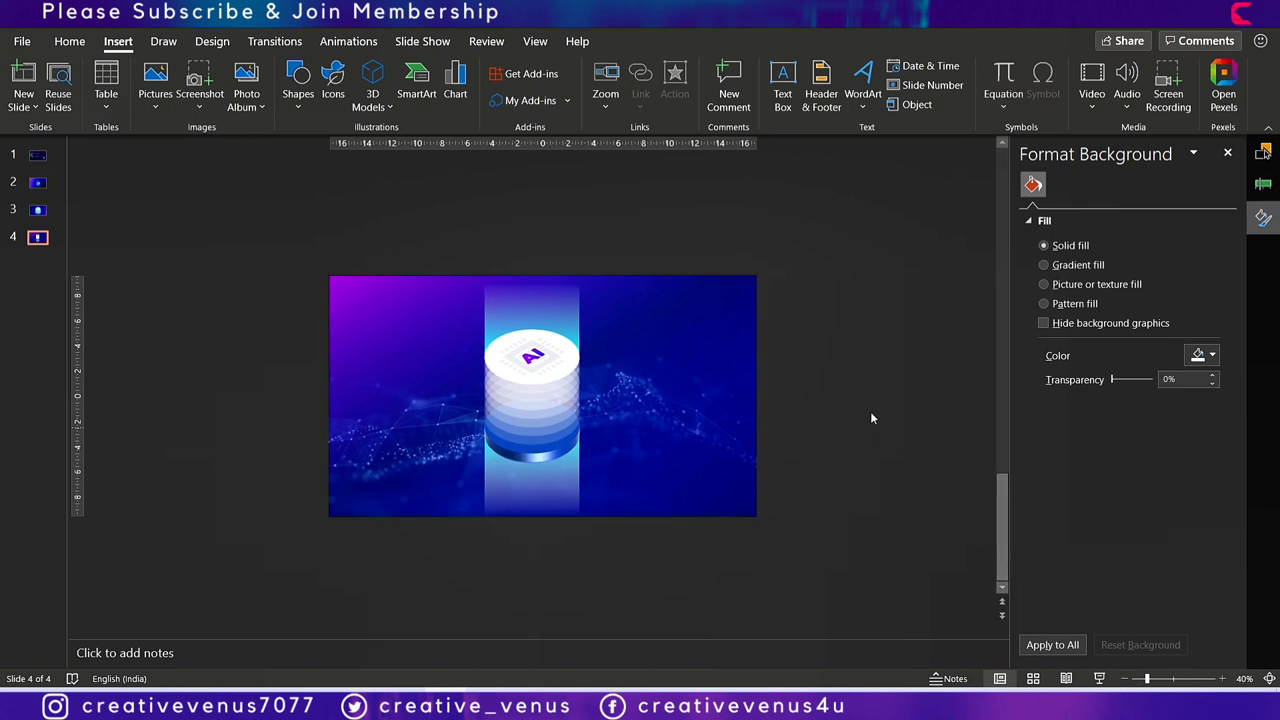
# Draw a rounded rectangle about 3.04 cm high and 1.14 cm wide beside the slide, without an outline.
pyautogui.scroll(1, 246, 80)
pyautogui.click(298, 95)
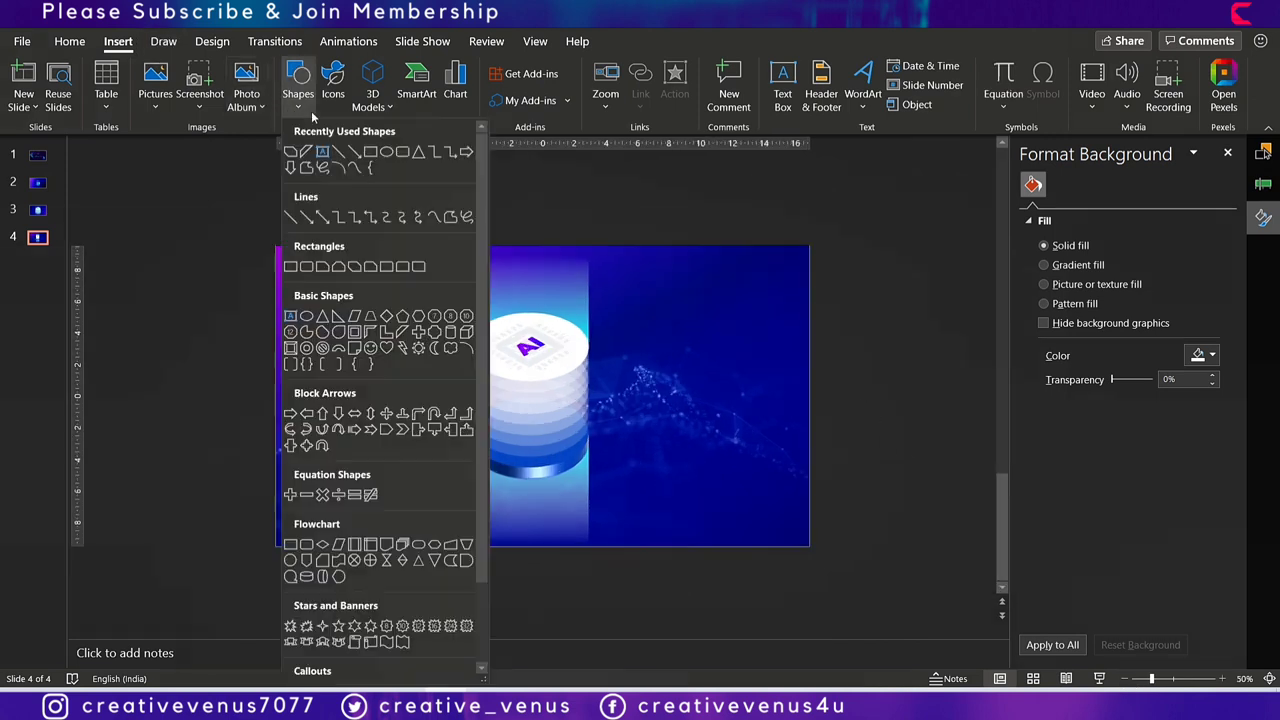
pyautogui.click(404, 155)
pyautogui.moveTo(833, 240); pyautogui.dragTo(852, 290)
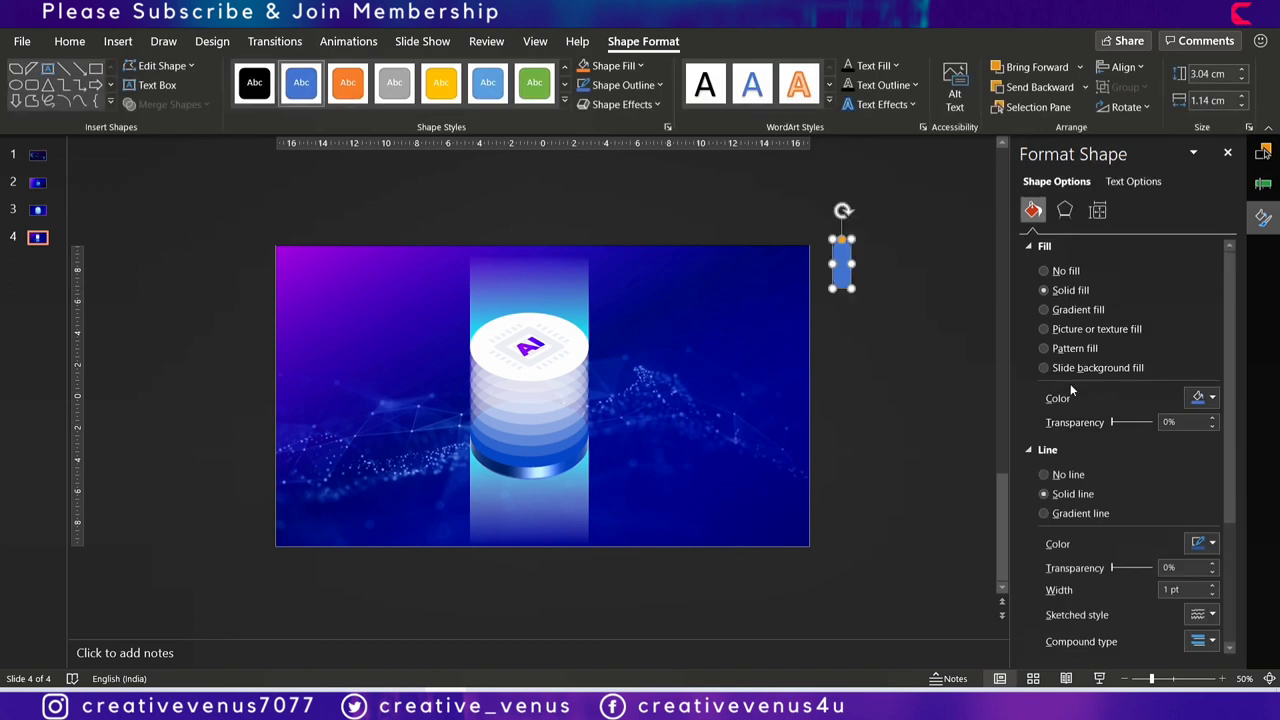
pyautogui.click(1044, 475)
# Shrink the rounded rectangle to a thin bar about 0.85 cm high and 0.13 cm wide, and place a copy directly below it.
pyautogui.moveTo(848, 285)
pyautogui.mouseDown()
pyautogui.moveTo(834, 253)
pyautogui.moveTo(839, 293)
pyautogui.mouseUp()
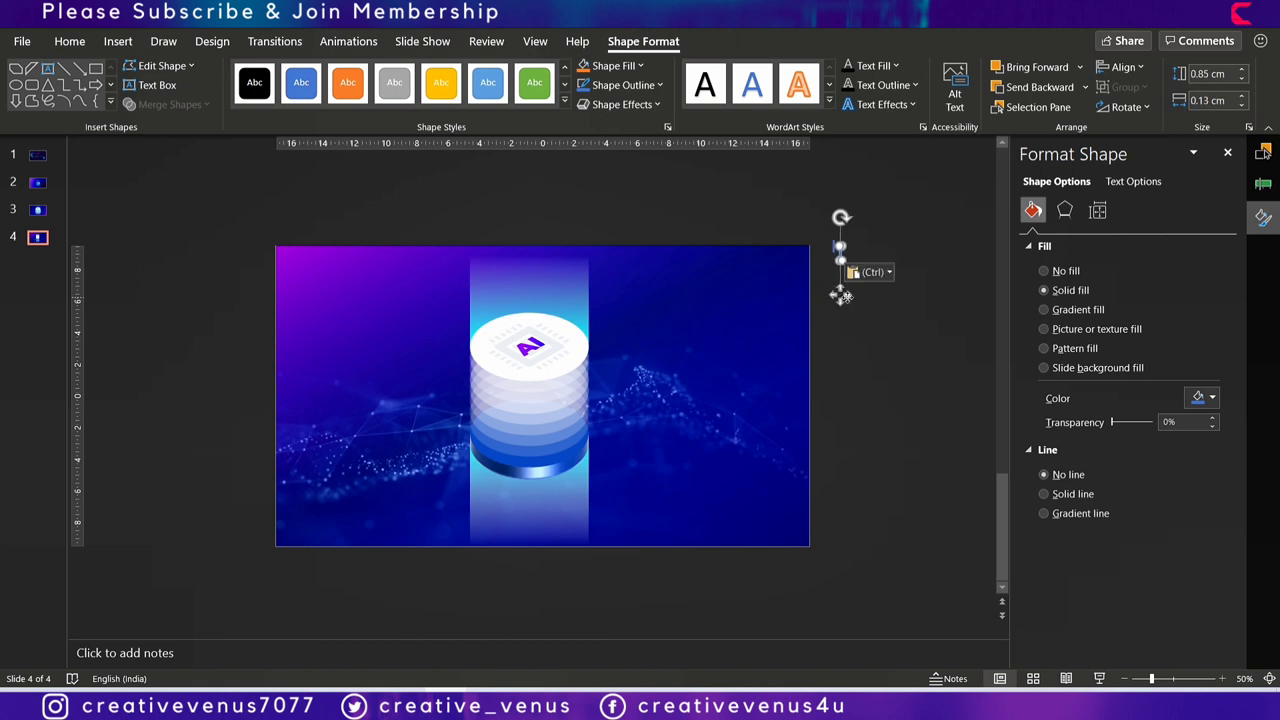
pyautogui.click(840, 310)
pyautogui.click(834, 300)
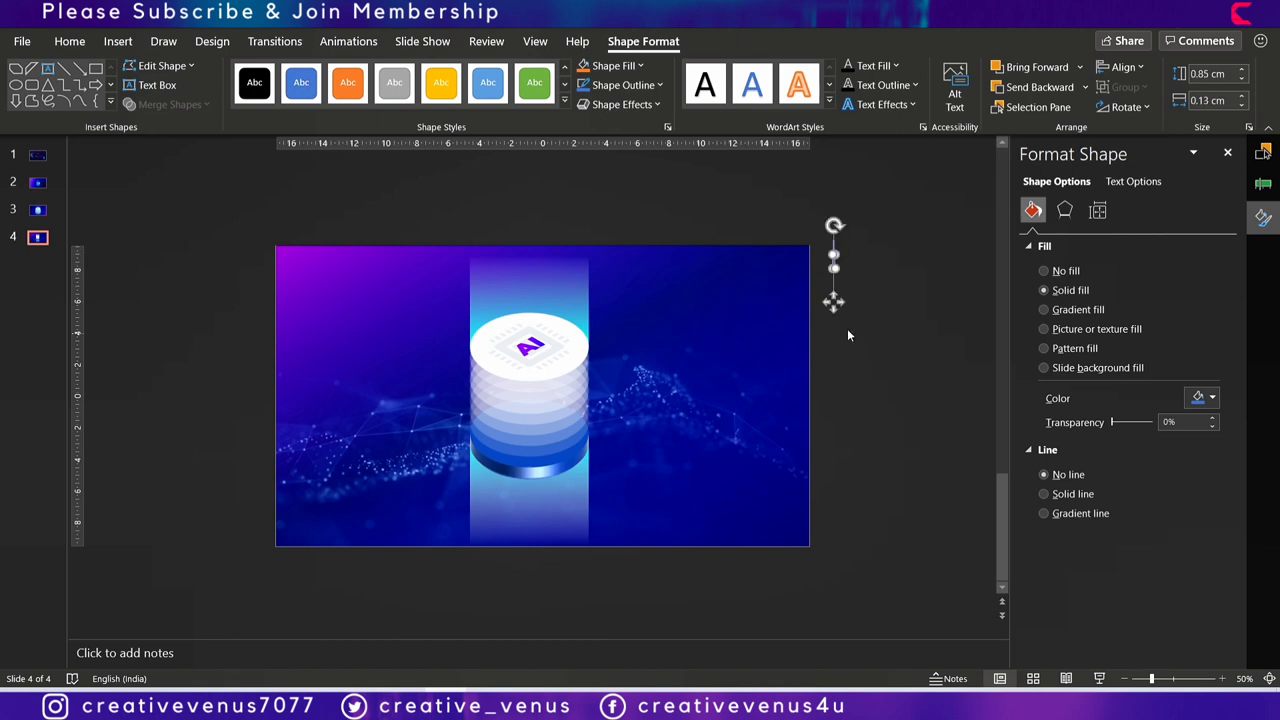
# Increase the height of the lower thin bar.
pyautogui.click(1241, 69)
pyautogui.click(1241, 69)
pyautogui.click(1241, 69)
pyautogui.click(850, 316)
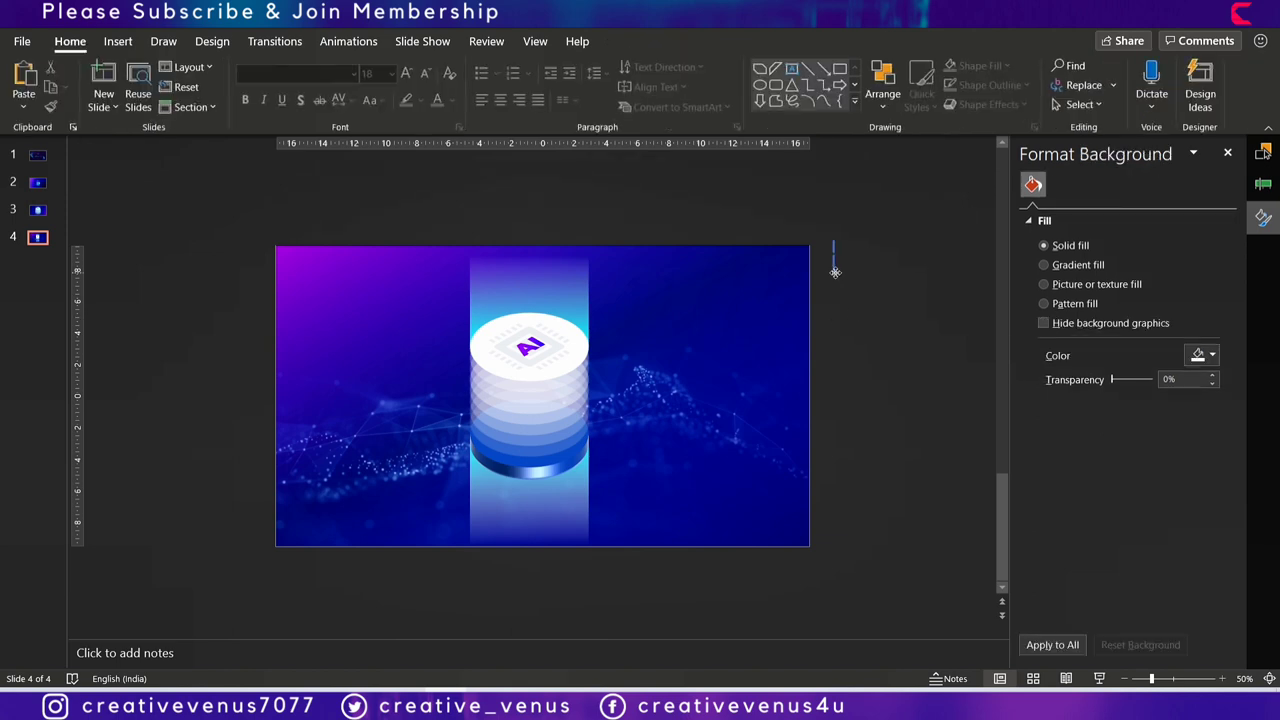
# Fill both thin bars with the recently used cyan and group them.
pyautogui.click(837, 305)
pyautogui.click(831, 352)
pyautogui.click(834, 258)
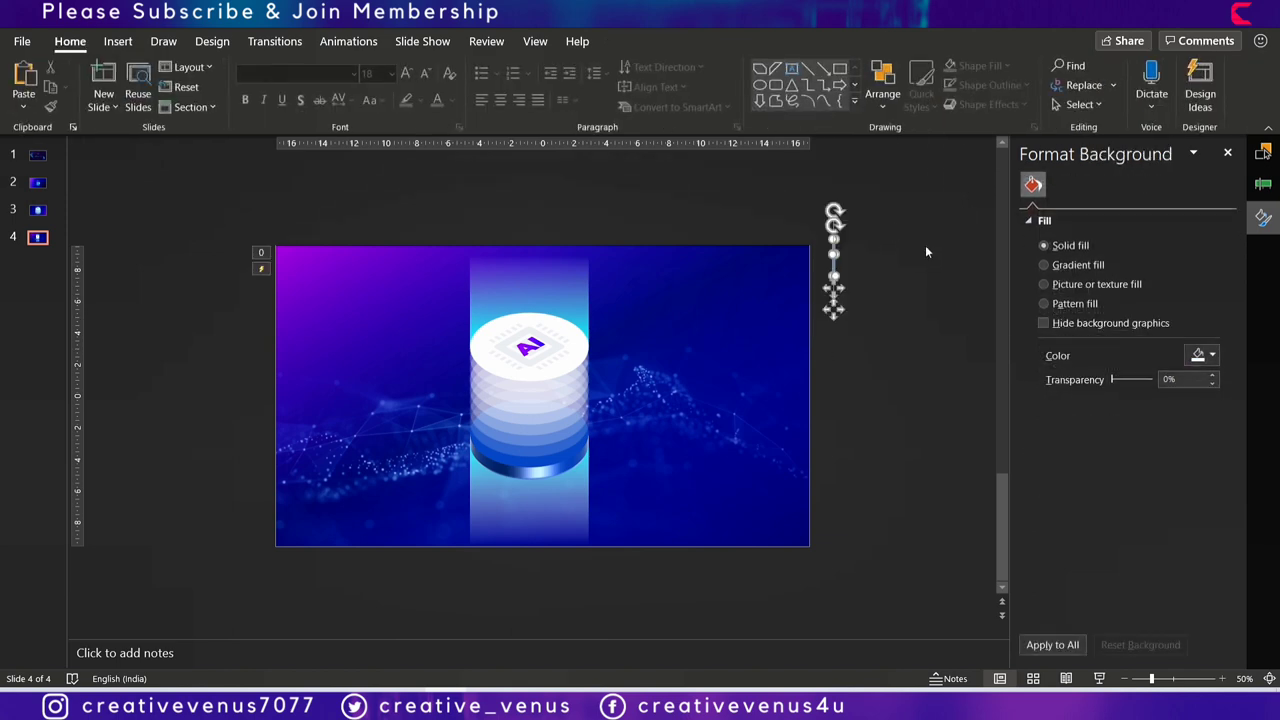
pyautogui.click(1203, 398)
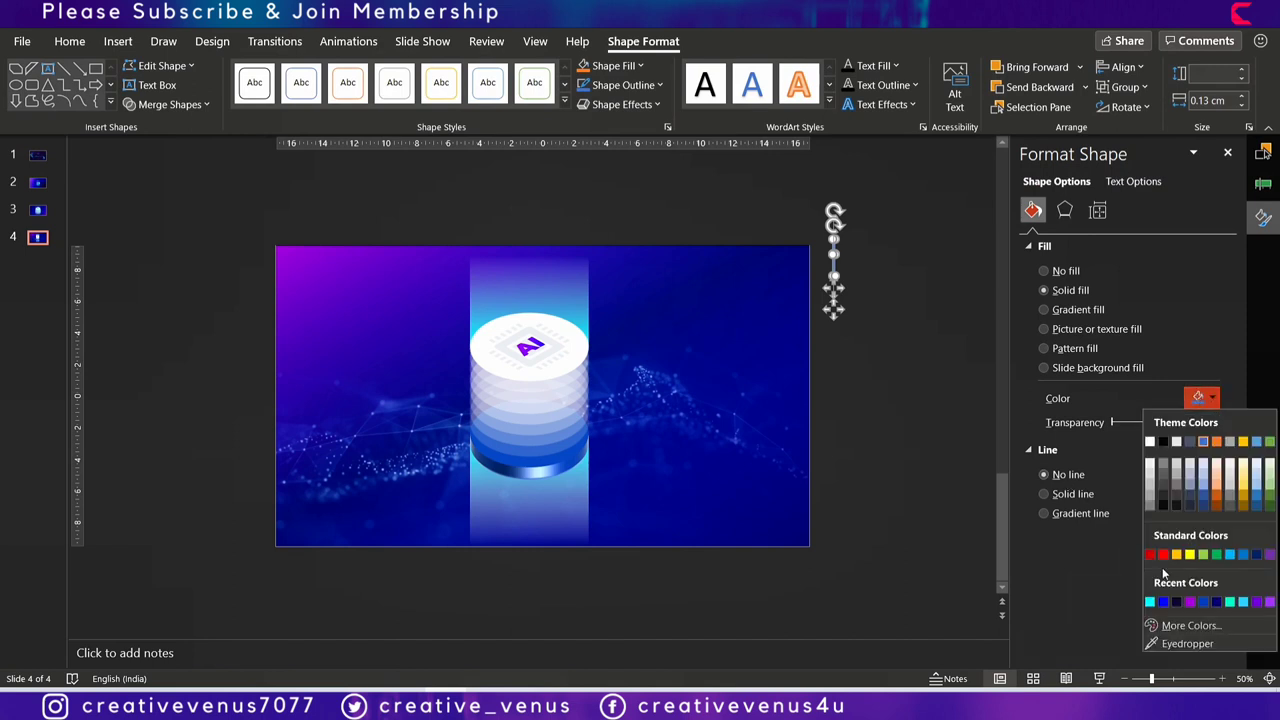
pyautogui.click(1150, 598)
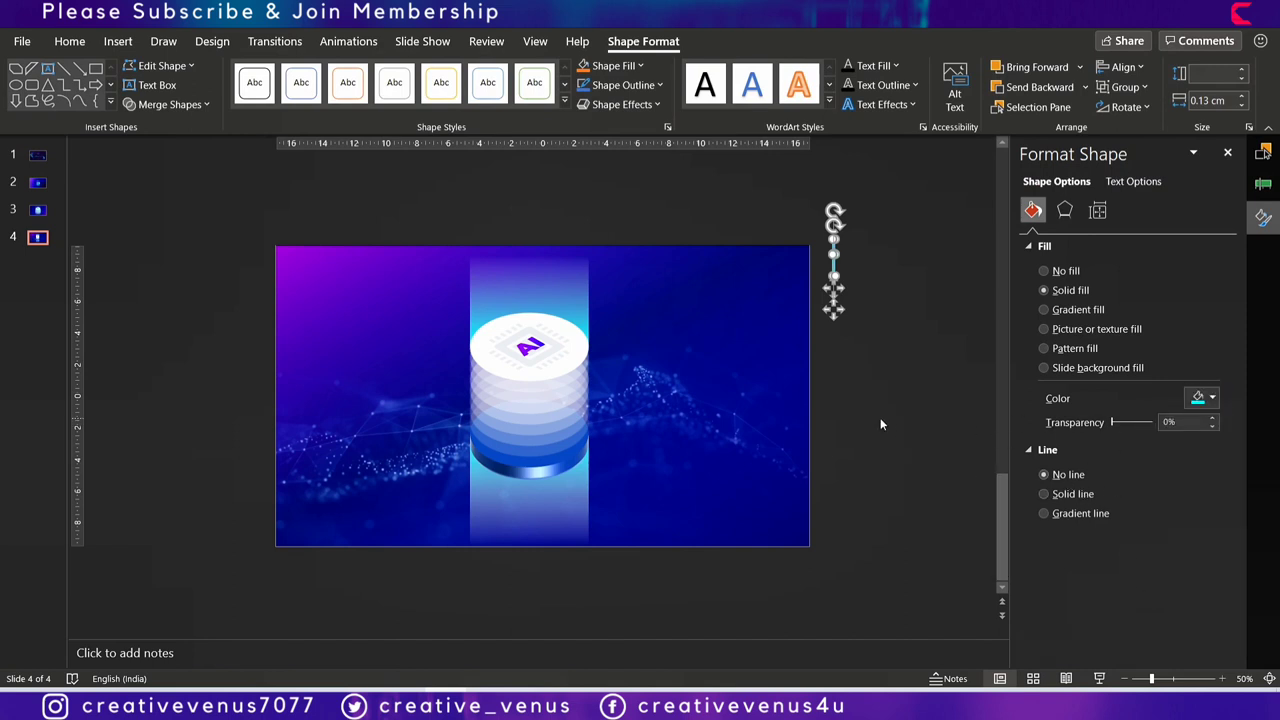
pyautogui.click(850, 360)
pyautogui.click(834, 290)
pyautogui.hotkey('ctrl', 'g')
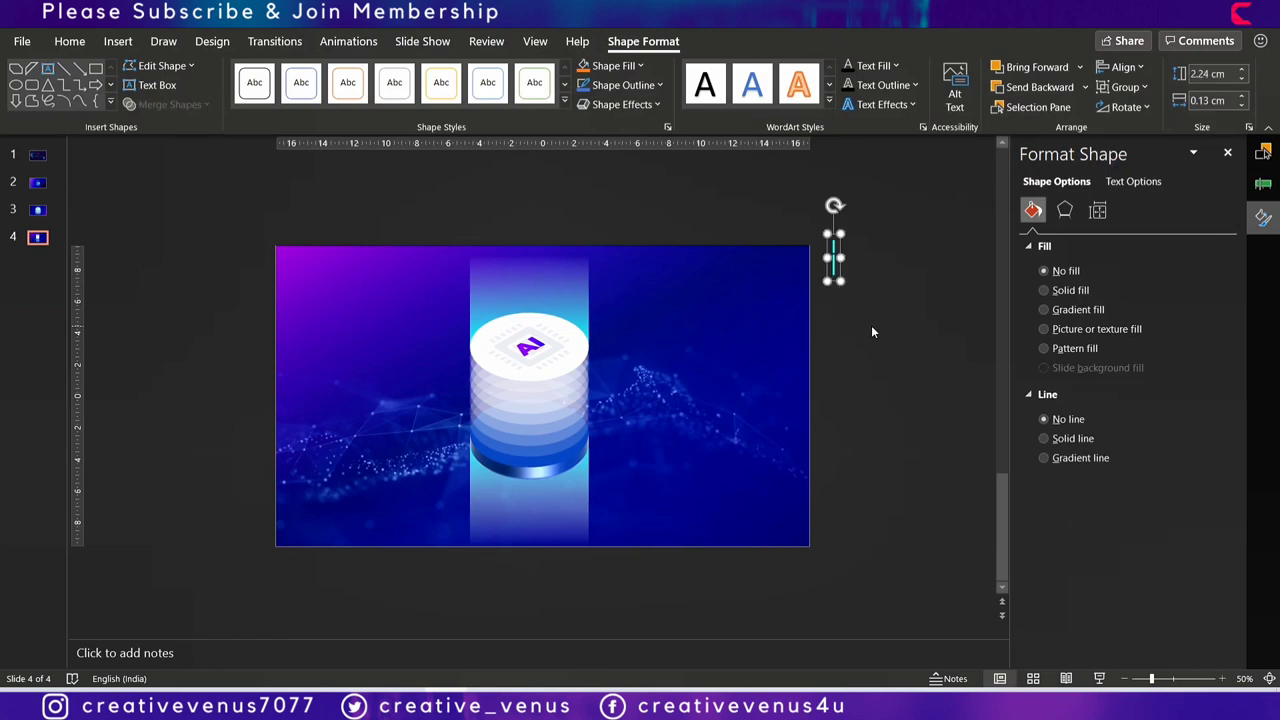
# Place a copy of the cyan bar group to its right and make the copy's upper bar taller.
pyautogui.hotkey('ctrl', 'v')
pyautogui.moveTo(844, 268); pyautogui.dragTo(873, 285)
pyautogui.click(868, 265)
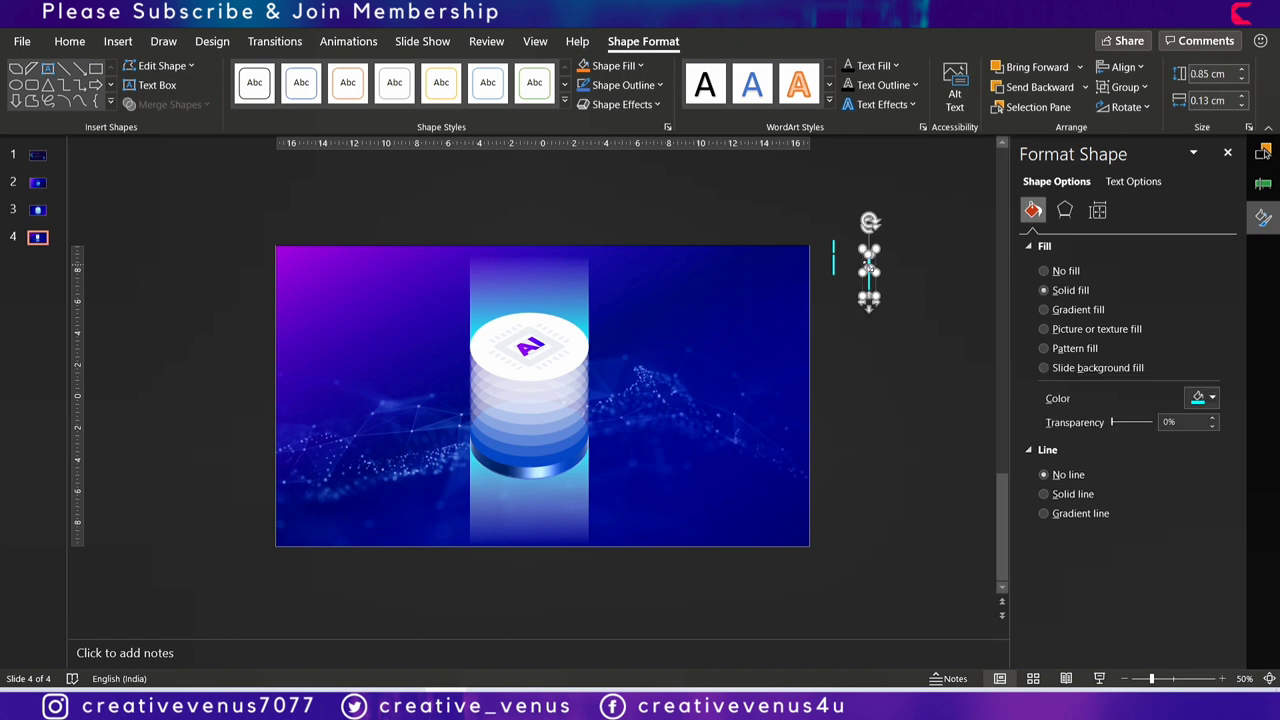
pyautogui.click(1241, 77)
pyautogui.click(1241, 77)
pyautogui.click(1241, 77)
pyautogui.click(868, 328)
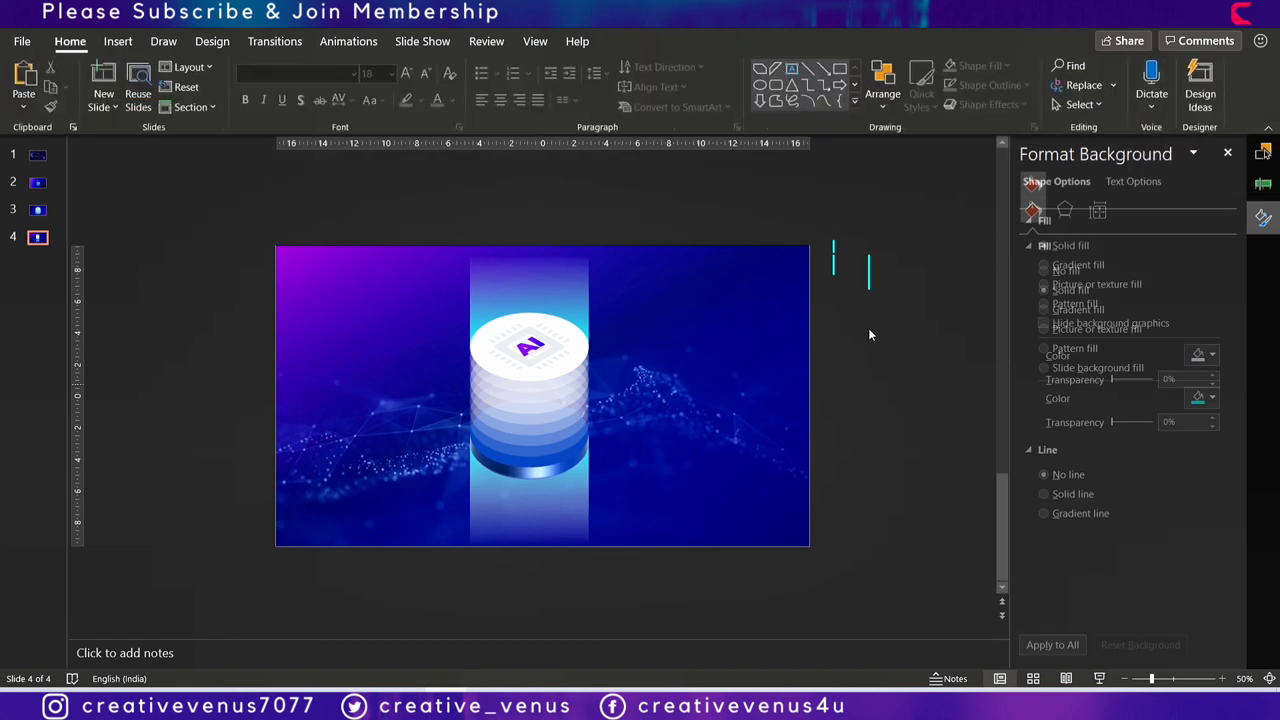
# Move the second group's lower bar down to leave a gap and reduce its height.
pyautogui.click(869, 276)
pyautogui.moveTo(870, 288); pyautogui.dragTo(871, 296)
pyautogui.click(1241, 79)
pyautogui.click(1241, 79)
pyautogui.click(1241, 79)
pyautogui.click(1241, 79)
pyautogui.click(1241, 79)
pyautogui.click(868, 430)
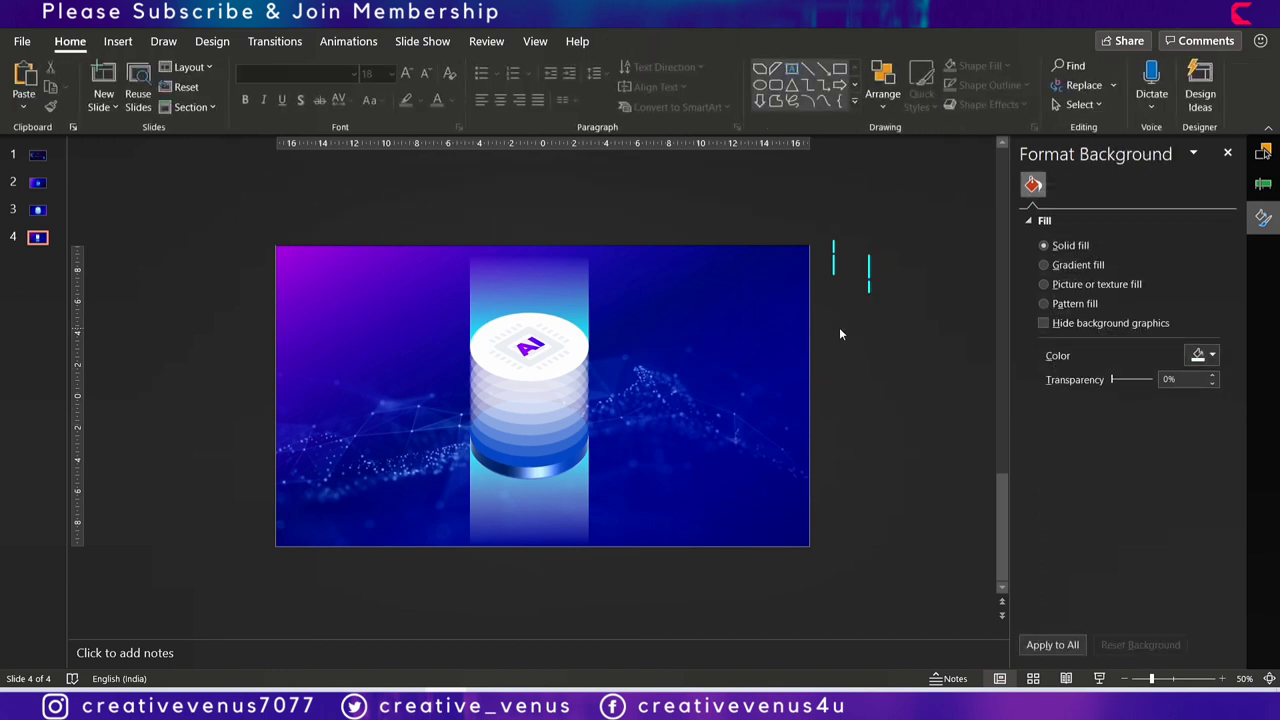
# Move both cyan bar groups off the slide's upper edge, directly above the light beam and disc stack.
pyautogui.moveTo(826, 326); pyautogui.dragTo(928, 212)
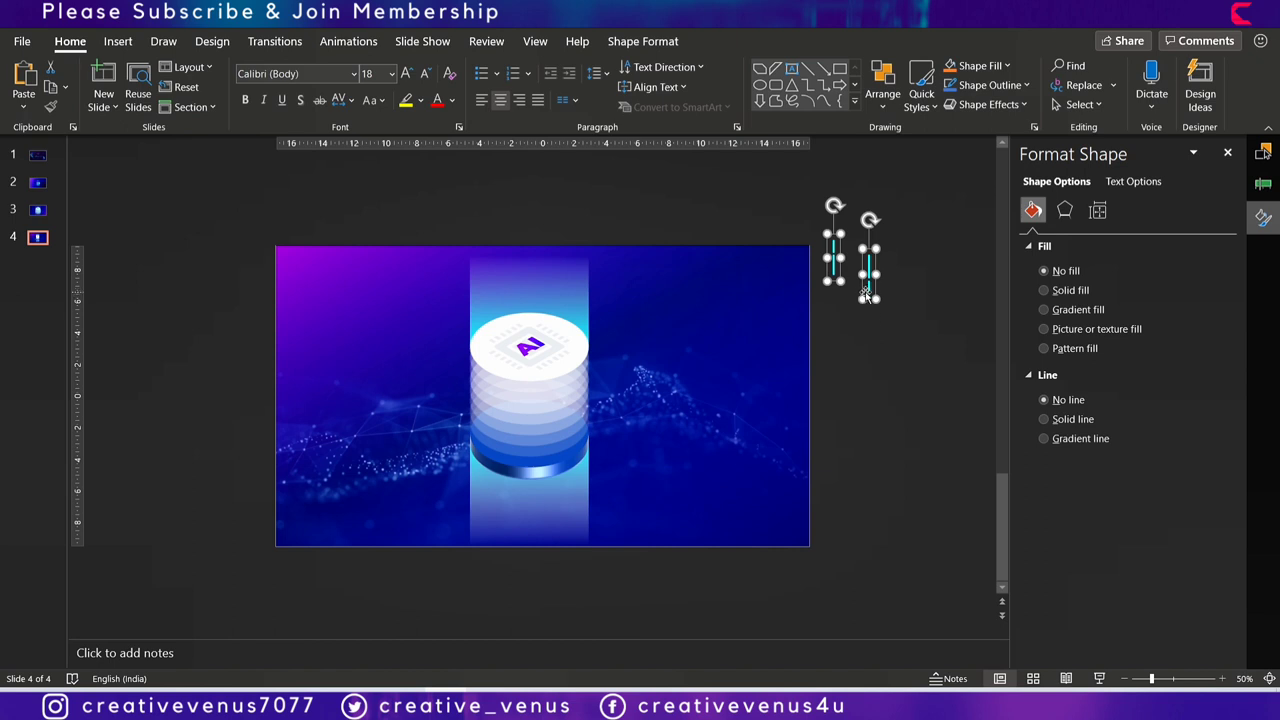
pyautogui.moveTo(868, 290); pyautogui.dragTo(505, 186)
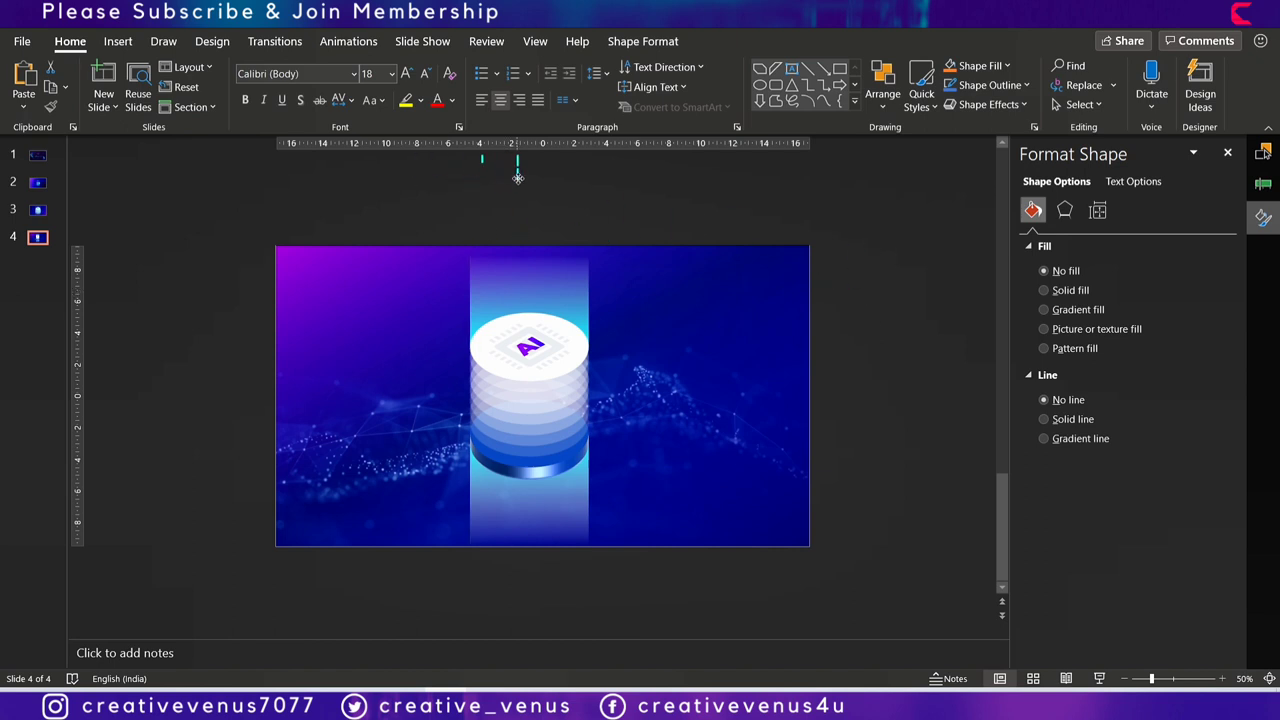
pyautogui.scroll(2, 611, 214)
pyautogui.scroll(-3, 611, 214)
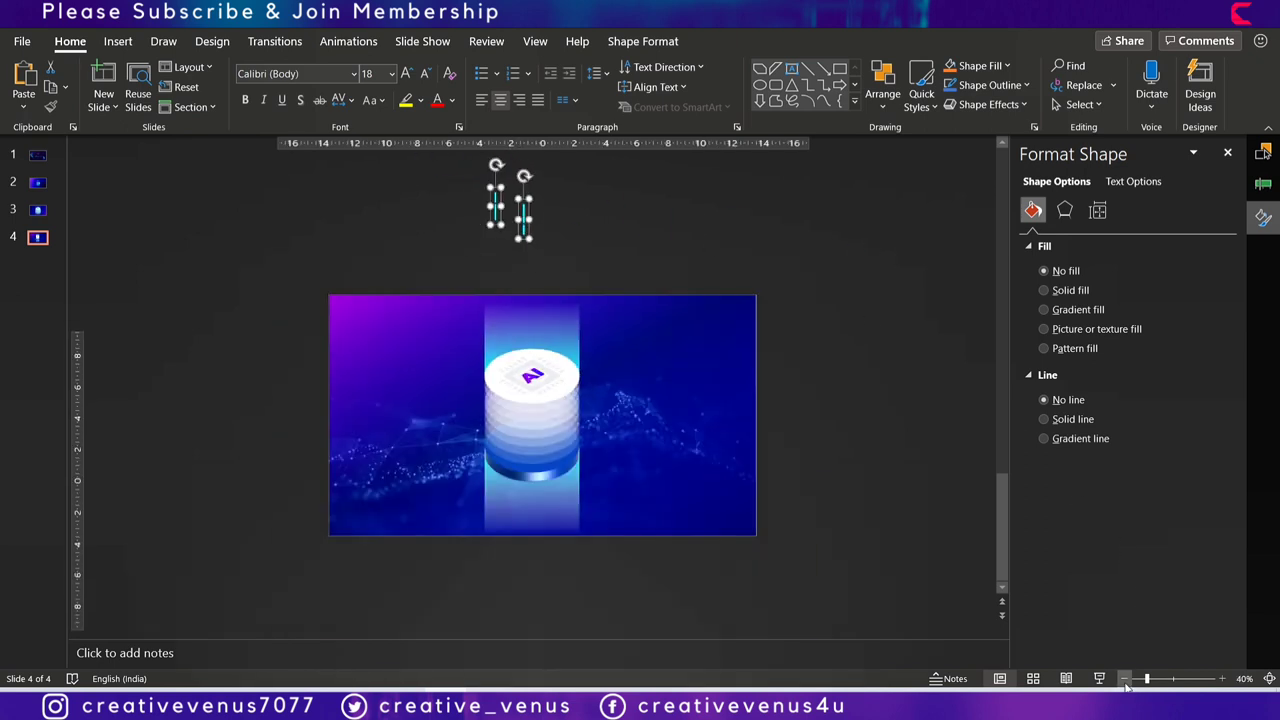
pyautogui.click(533, 343)
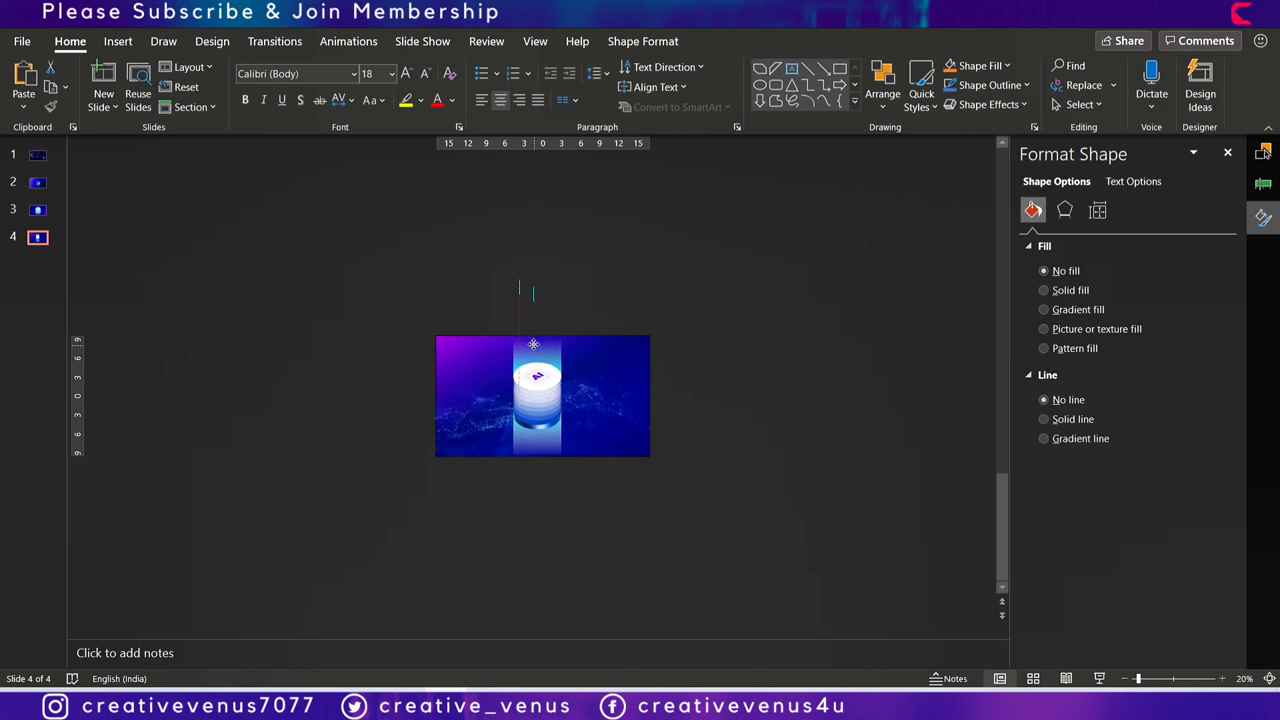
pyautogui.click(527, 327)
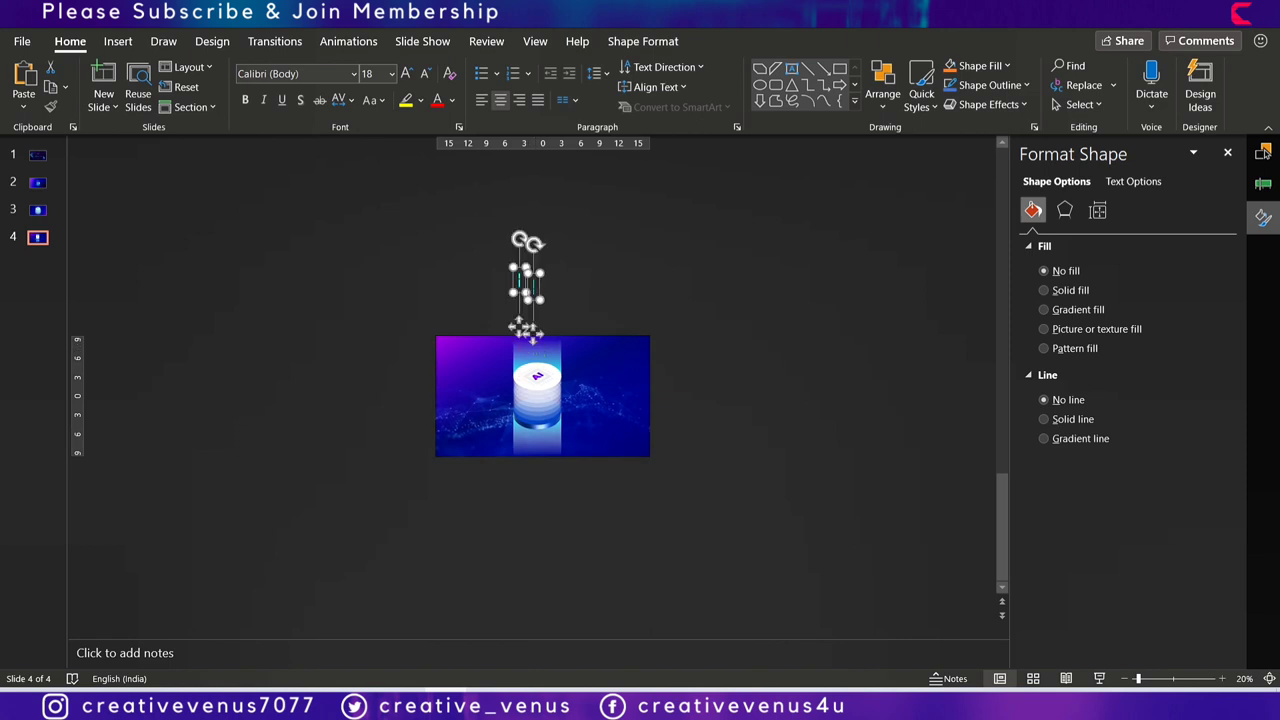
# Add a Down motion path to both bar groups and extend each path straight down to end well below the slide.
pyautogui.click(348, 41)
pyautogui.click(851, 85)
pyautogui.scroll(-5, 944, 363)
pyautogui.click(900, 638)
pyautogui.scroll(-6, 680, 305)
pyautogui.press('Up')
pyautogui.press('Up')
pyautogui.press('Up')
pyautogui.press('Up')
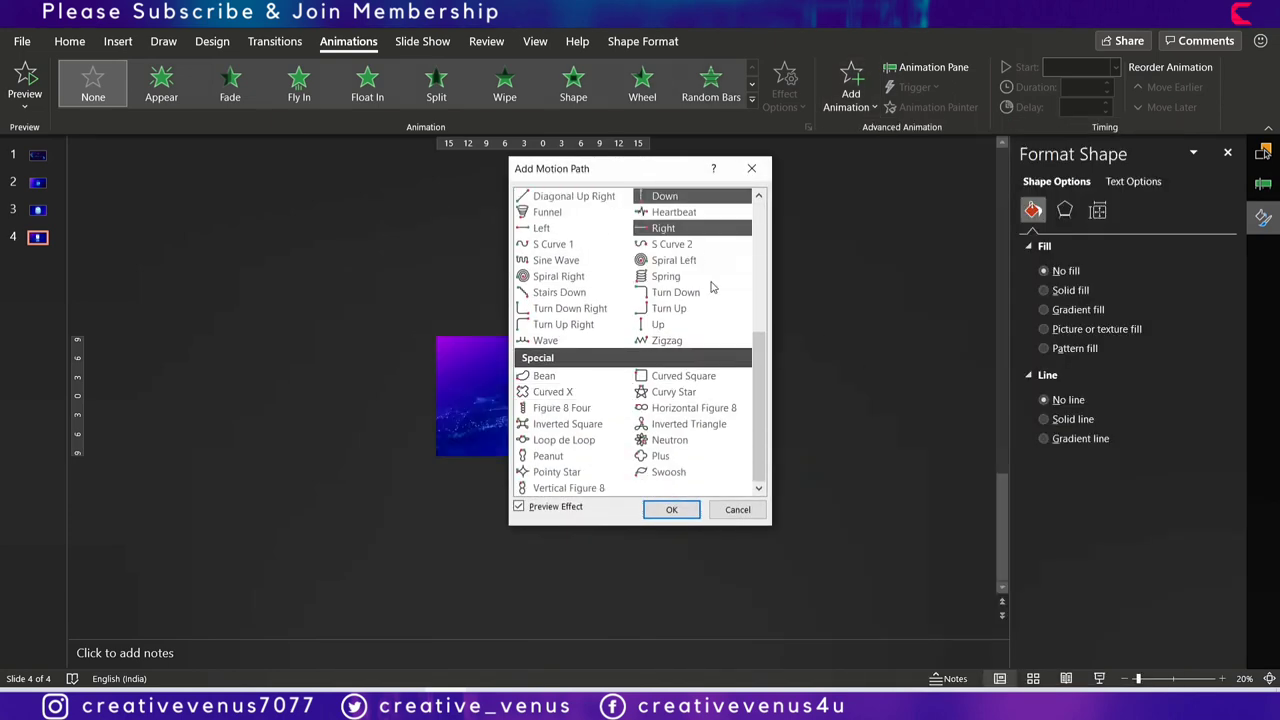
pyautogui.click(667, 510)
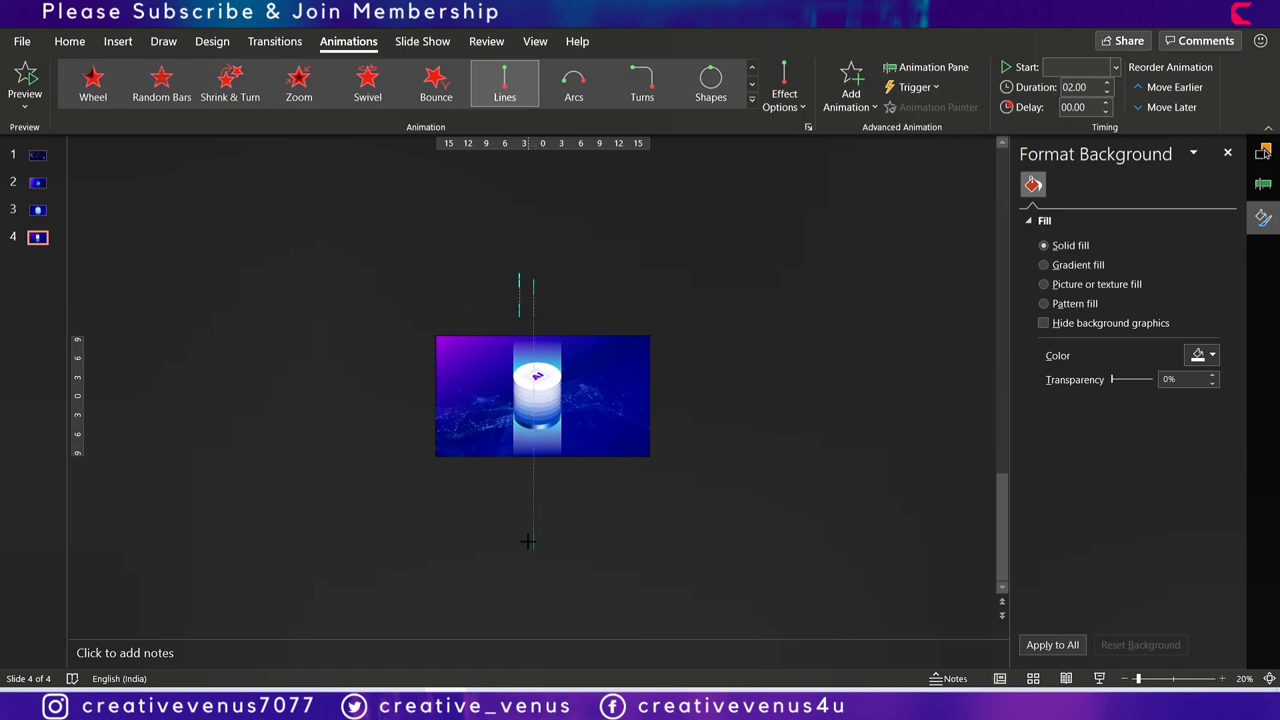
pyautogui.click(525, 322)
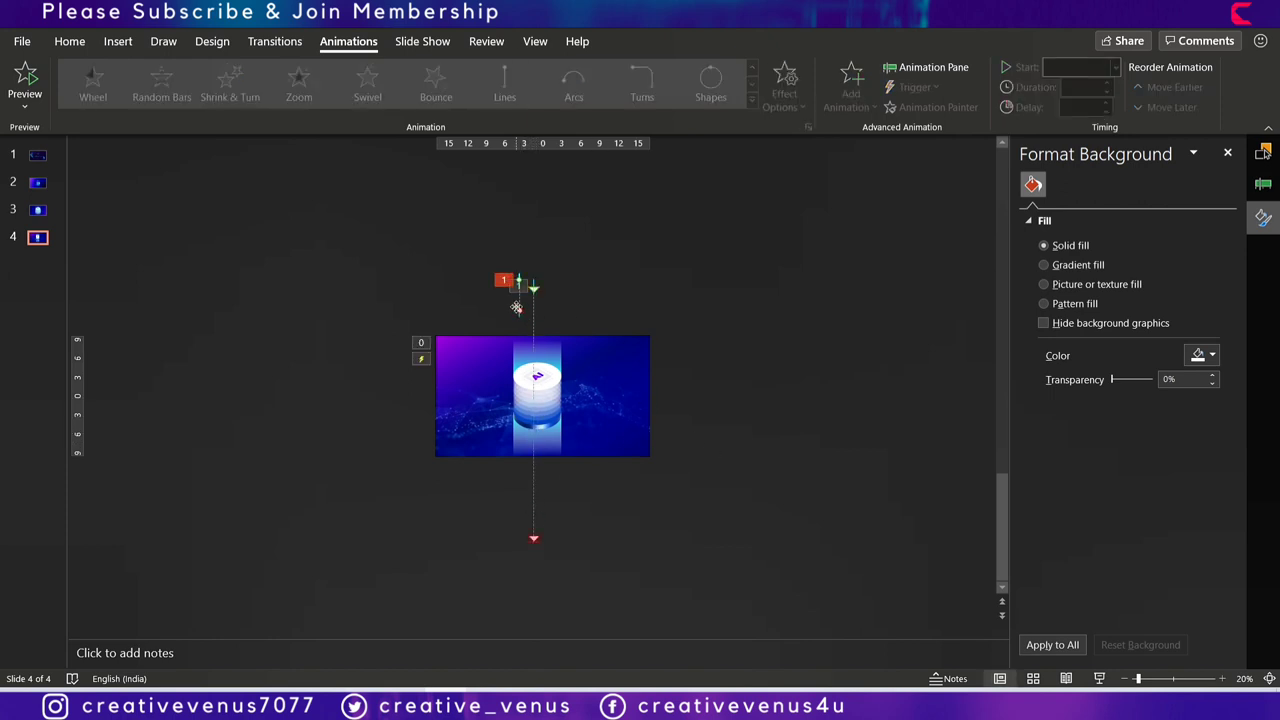
pyautogui.click(518, 309)
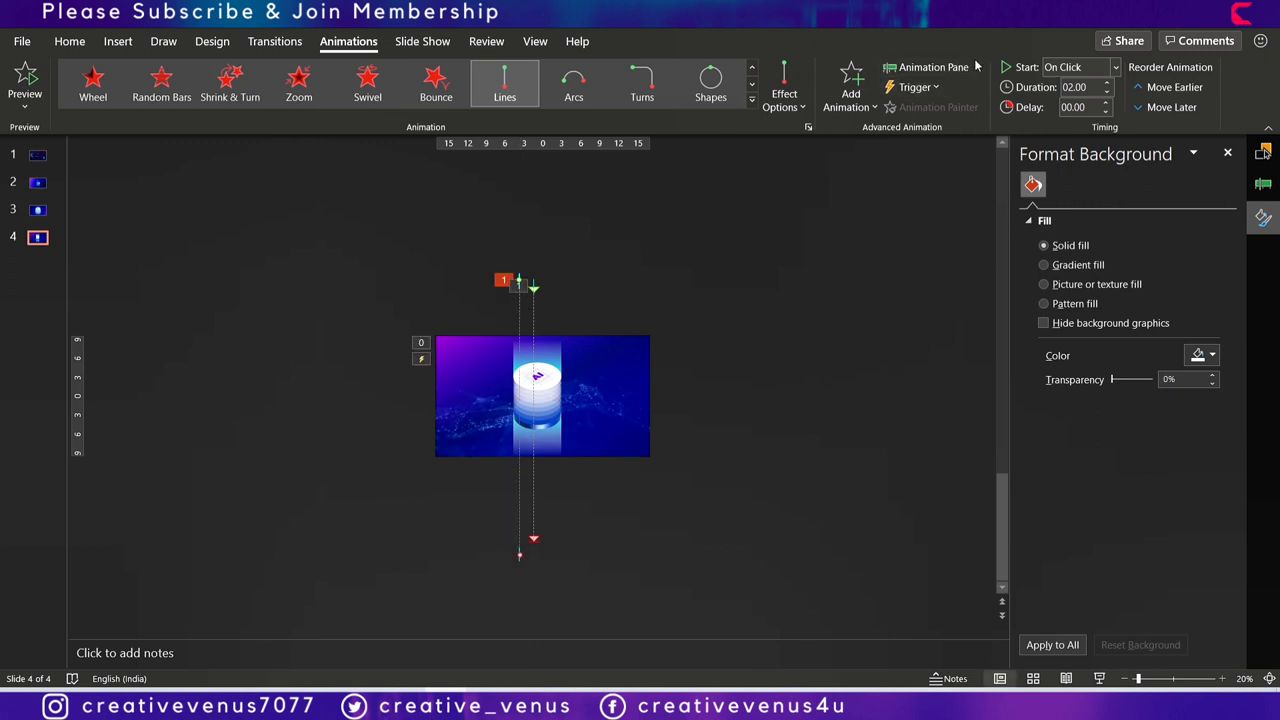
# Set the left bar group's motion duration to 3 seconds and lengthen the right group's to slightly less than that.
pyautogui.click(933, 67)
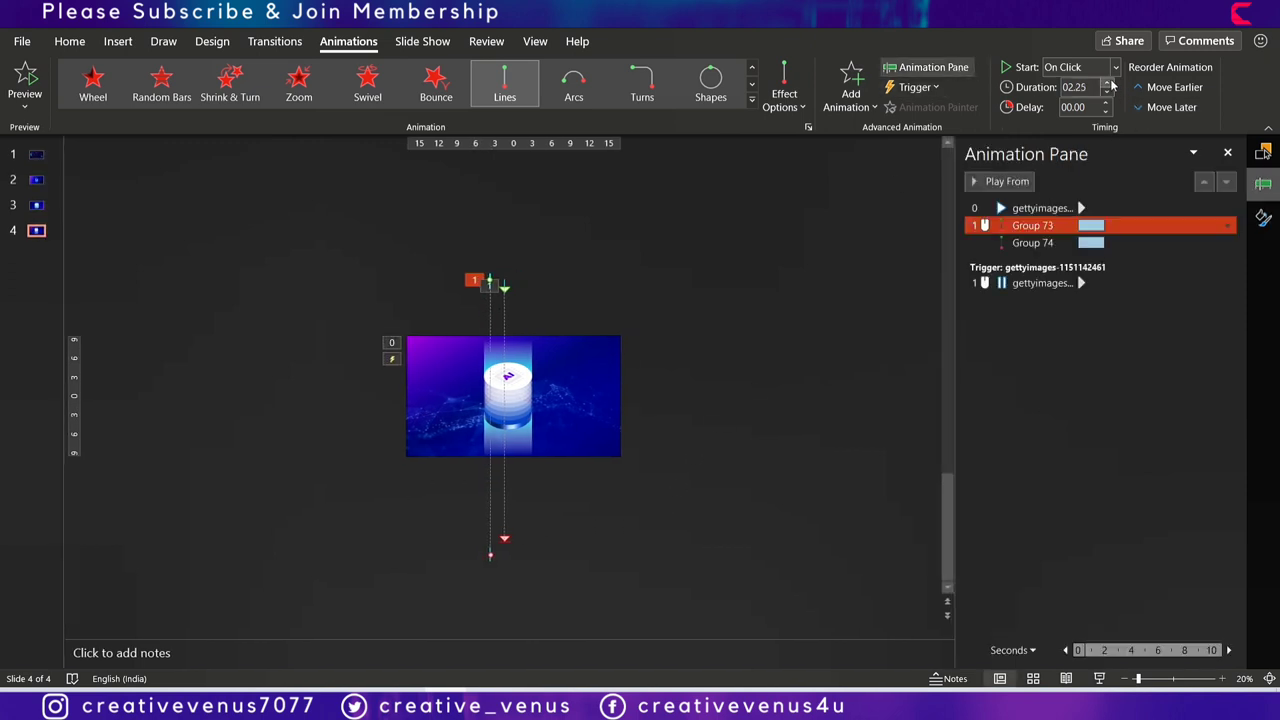
pyautogui.click(494, 309)
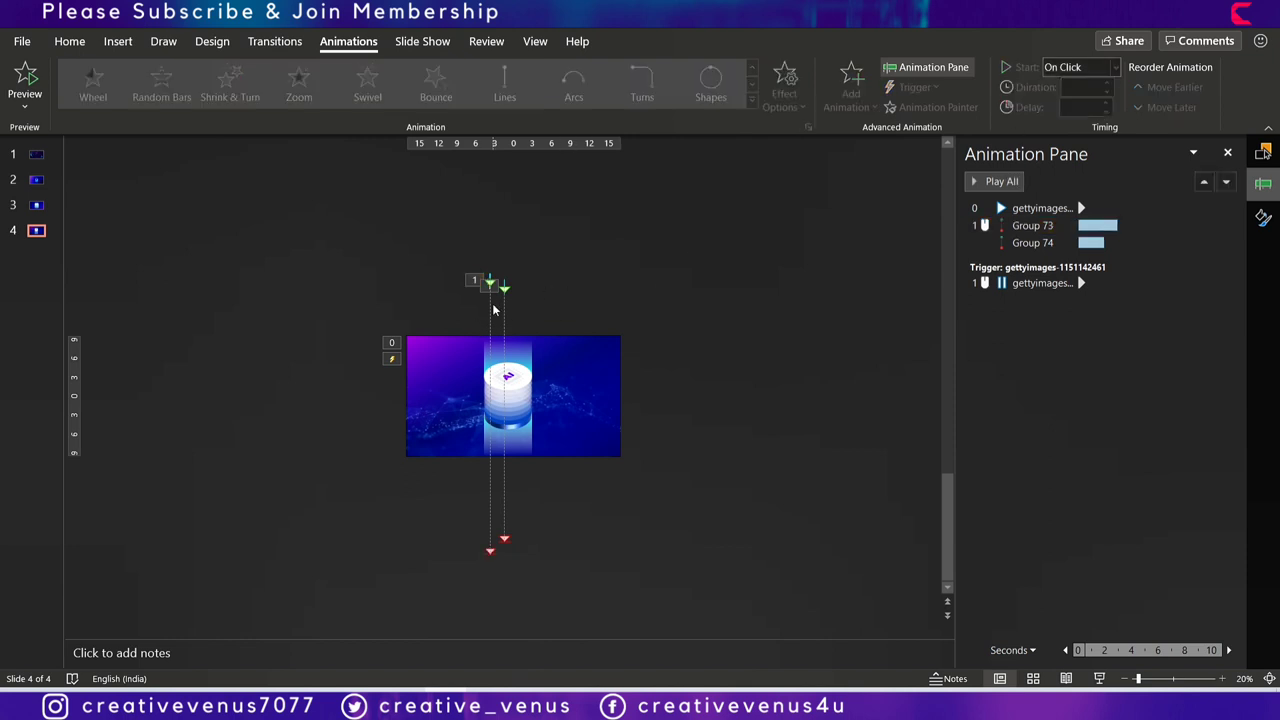
pyautogui.click(504, 312)
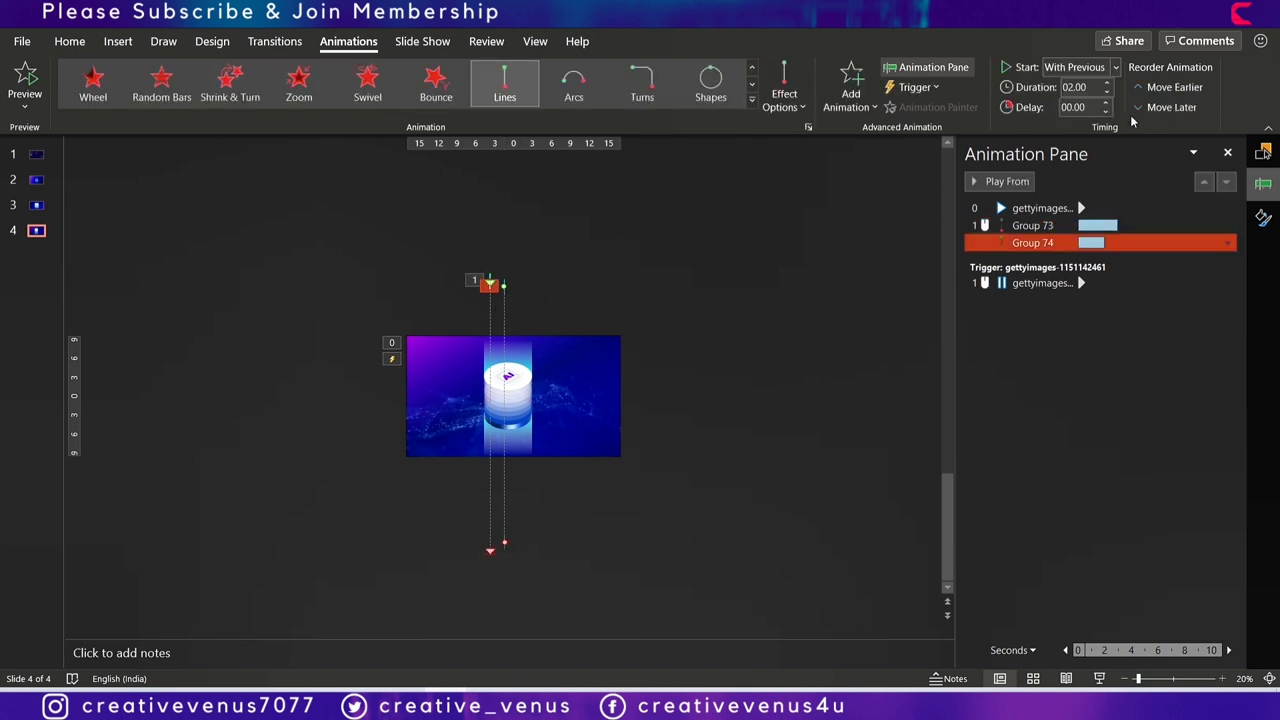
pyautogui.click(1108, 84)
pyautogui.click(812, 304)
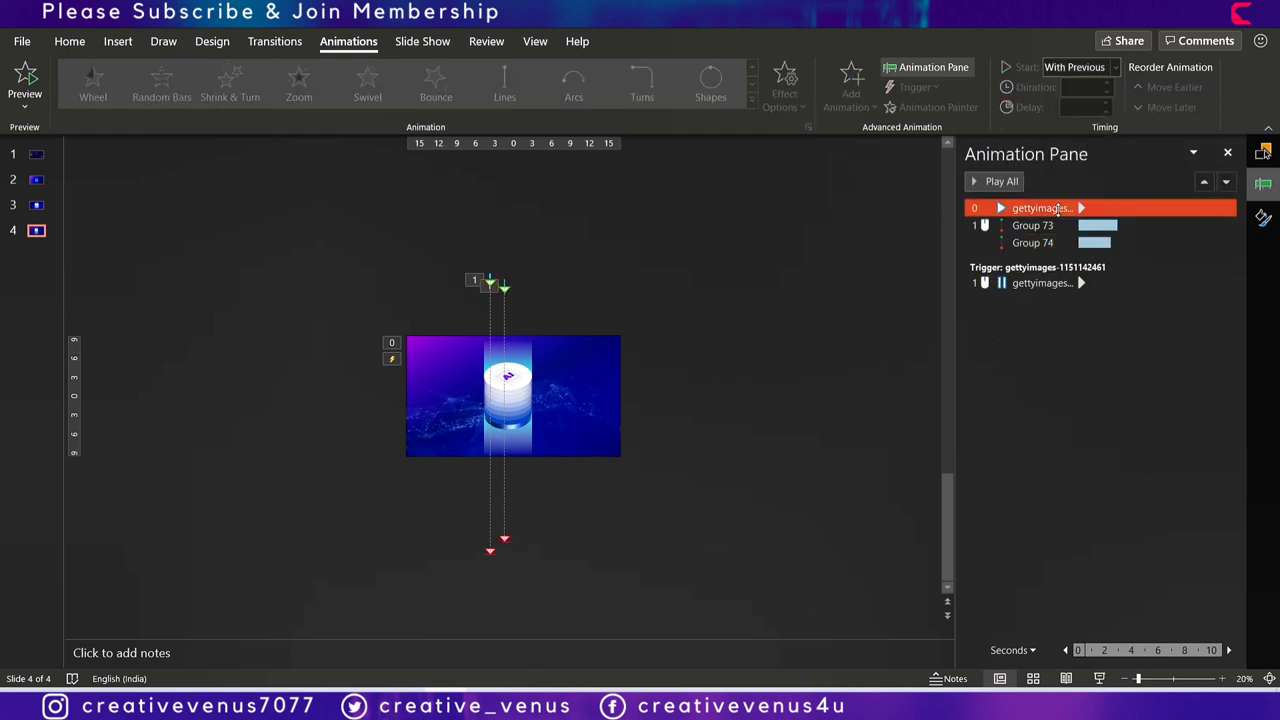
# Set the left bar group's motion animation to start With Previous.
pyautogui.click(1036, 226)
pyautogui.click(1115, 67)
pyautogui.click(1080, 107)
pyautogui.click(768, 437)
# Make the motion animations of both bar groups repeat continuously.
pyautogui.click(1036, 226)
pyautogui.keyDown('shift'); pyautogui.click(1052, 243); pyautogui.keyUp('shift')
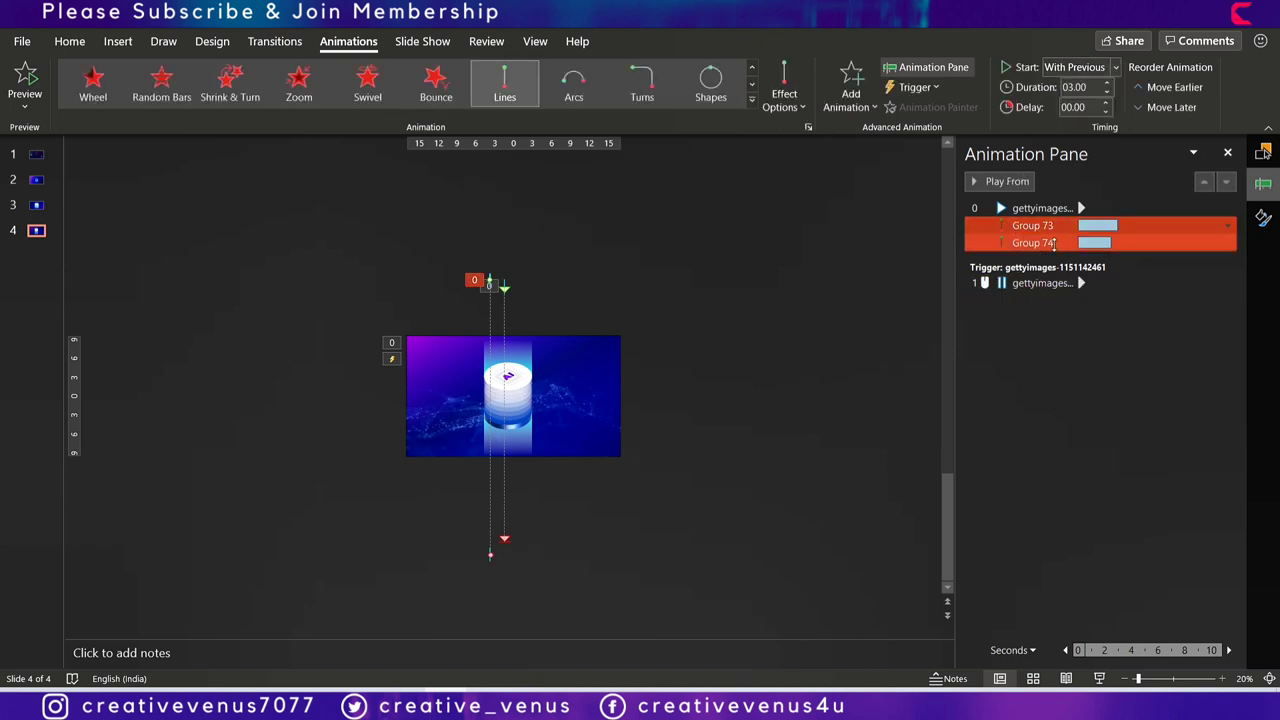
pyautogui.rightClick(1054, 243)
pyautogui.click(1142, 320)
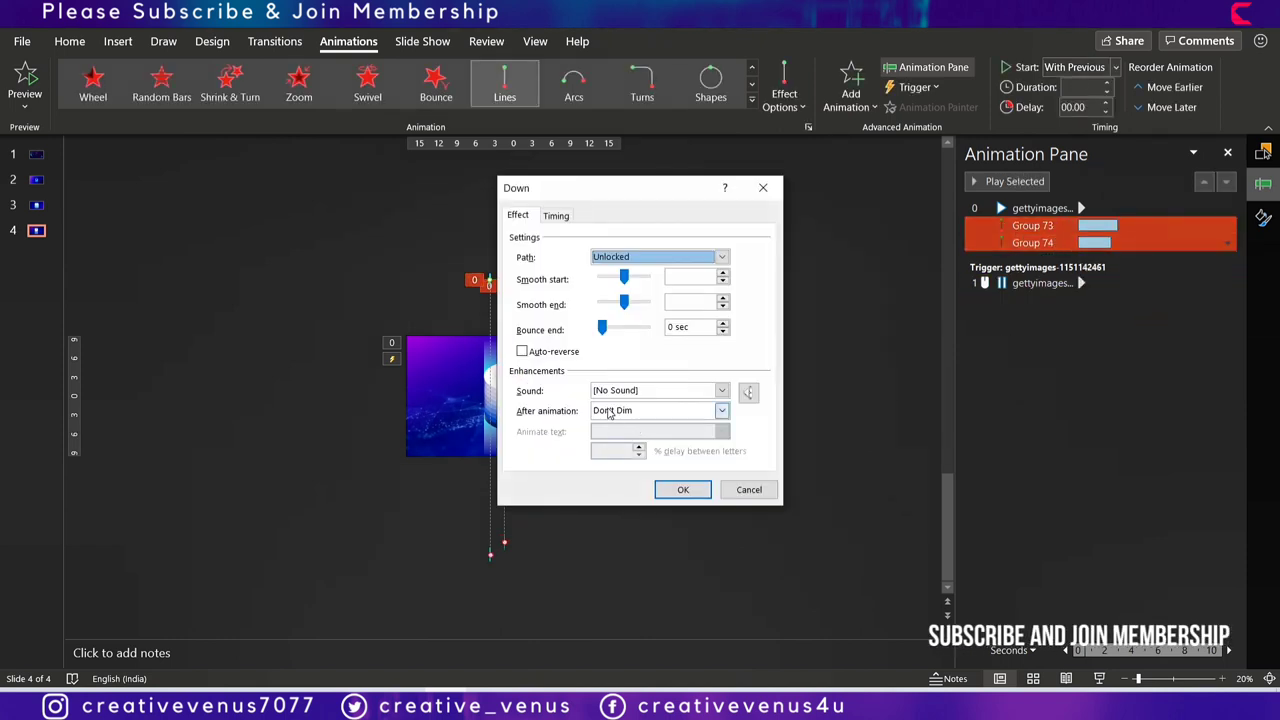
pyautogui.click(556, 216)
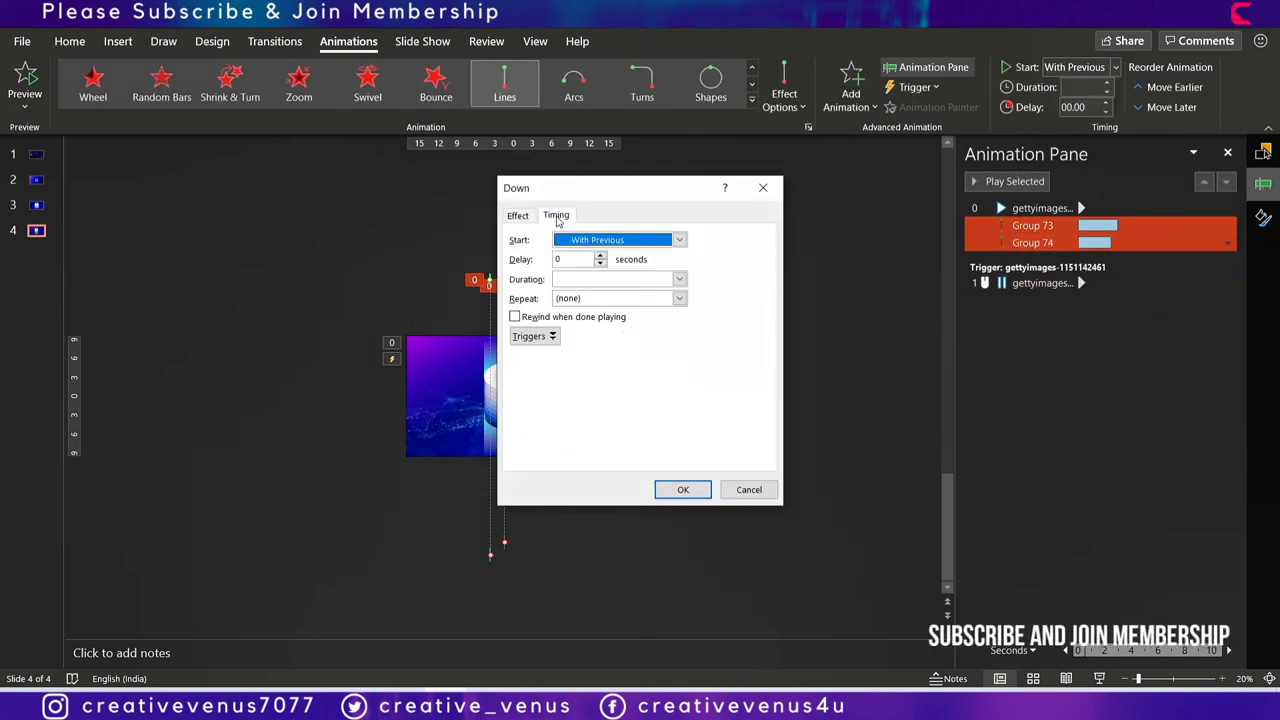
pyautogui.click(679, 298)
pyautogui.click(600, 391)
pyautogui.click(684, 490)
pyautogui.click(472, 255)
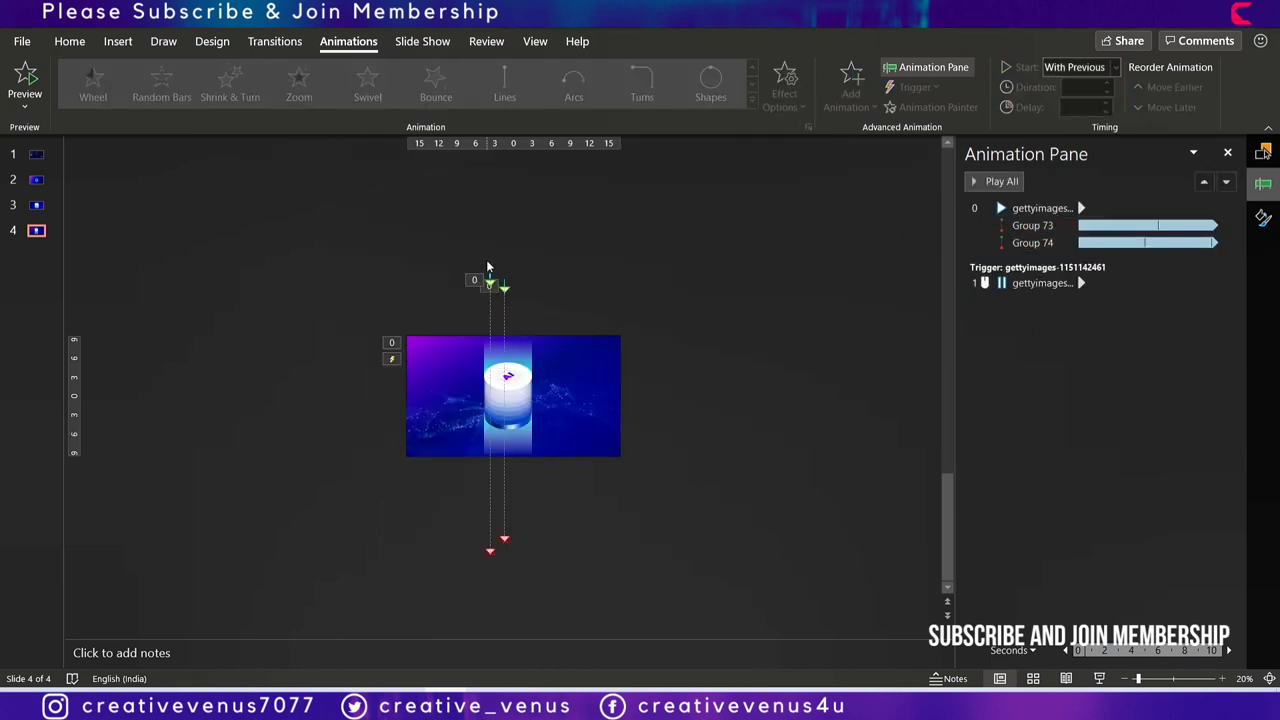
# Make three copies of the pair of animated bar groups, staggering them at different heights above the light beam.
pyautogui.moveTo(418, 228); pyautogui.dragTo(578, 314)
pyautogui.hotkey('ctrl', 'c')
pyautogui.hotkey('ctrl', 'v')
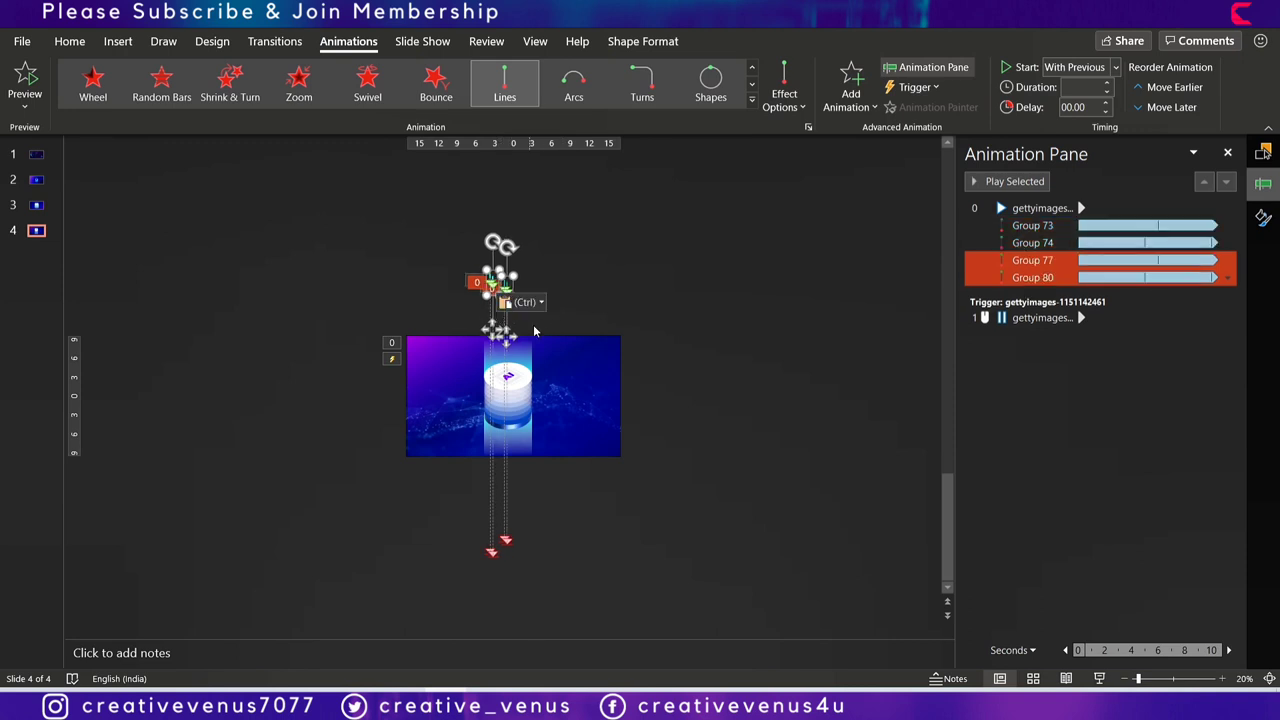
pyautogui.moveTo(512, 338)
pyautogui.mouseDown()
pyautogui.moveTo(534, 330)
pyautogui.moveTo(533, 350)
pyautogui.mouseUp()
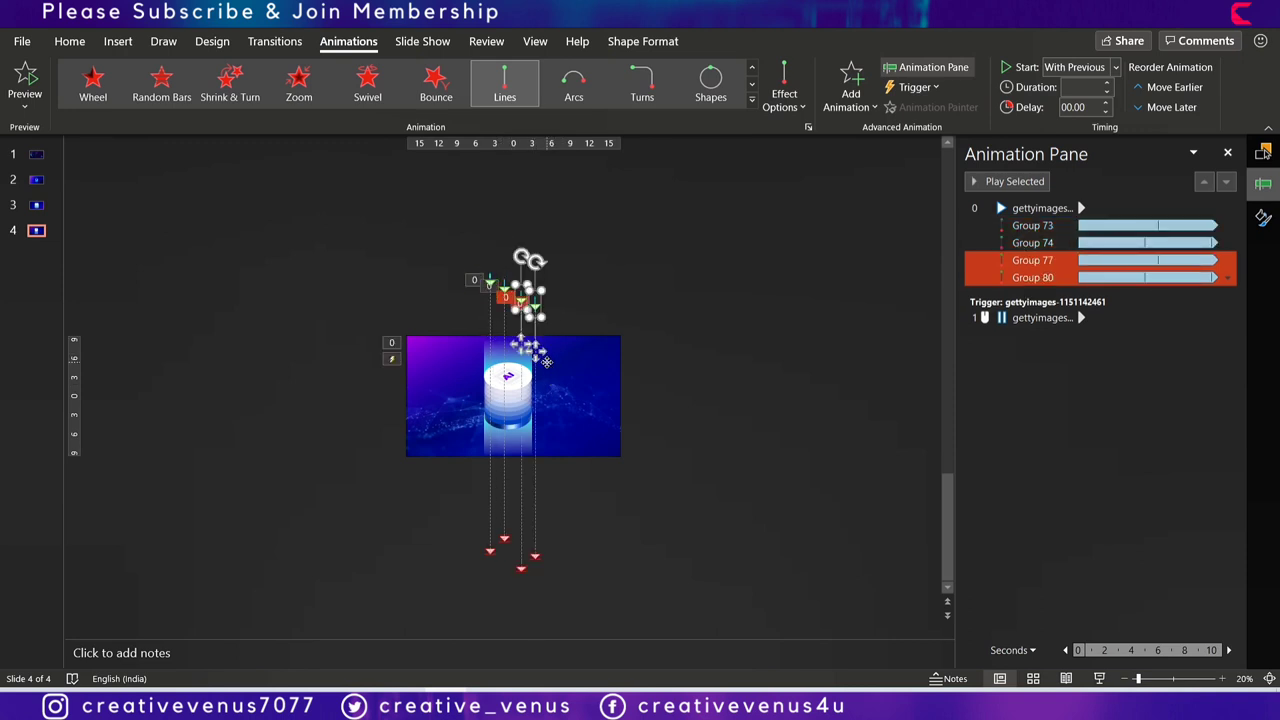
pyautogui.hotkey('ctrl', 'v')
pyautogui.moveTo(531, 349); pyautogui.dragTo(510, 313)
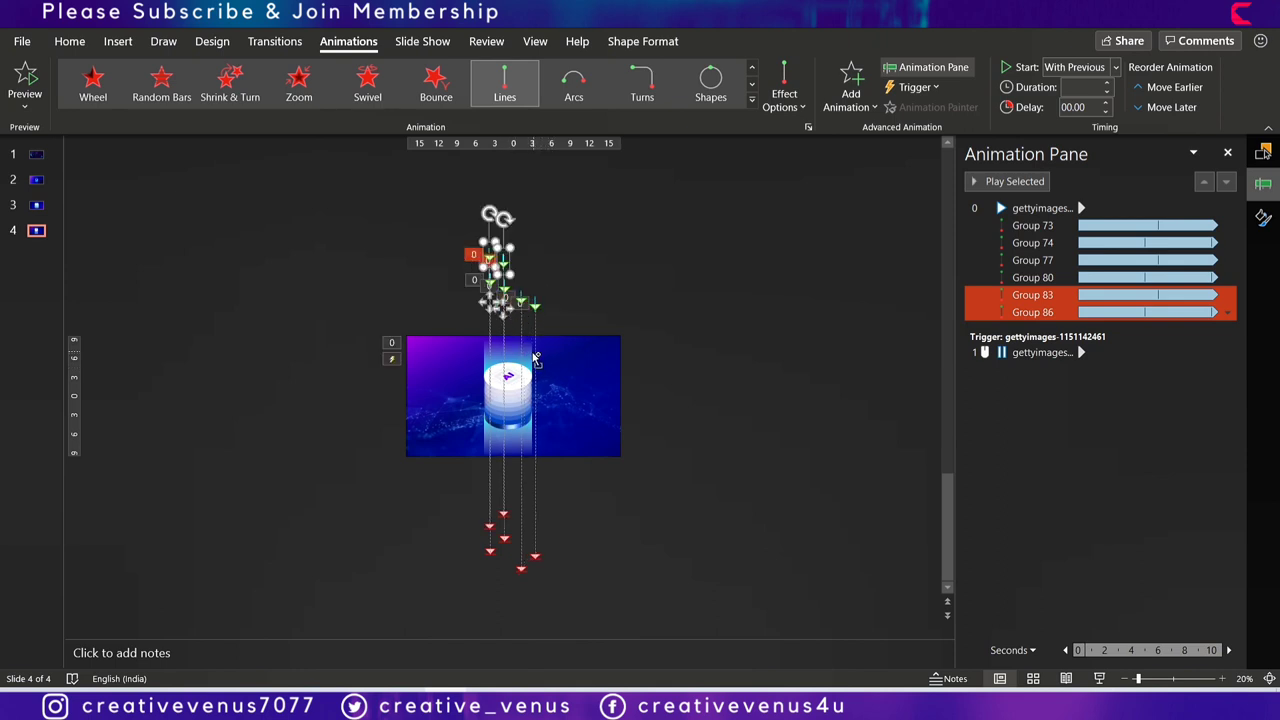
pyautogui.hotkey('ctrl', 'v')
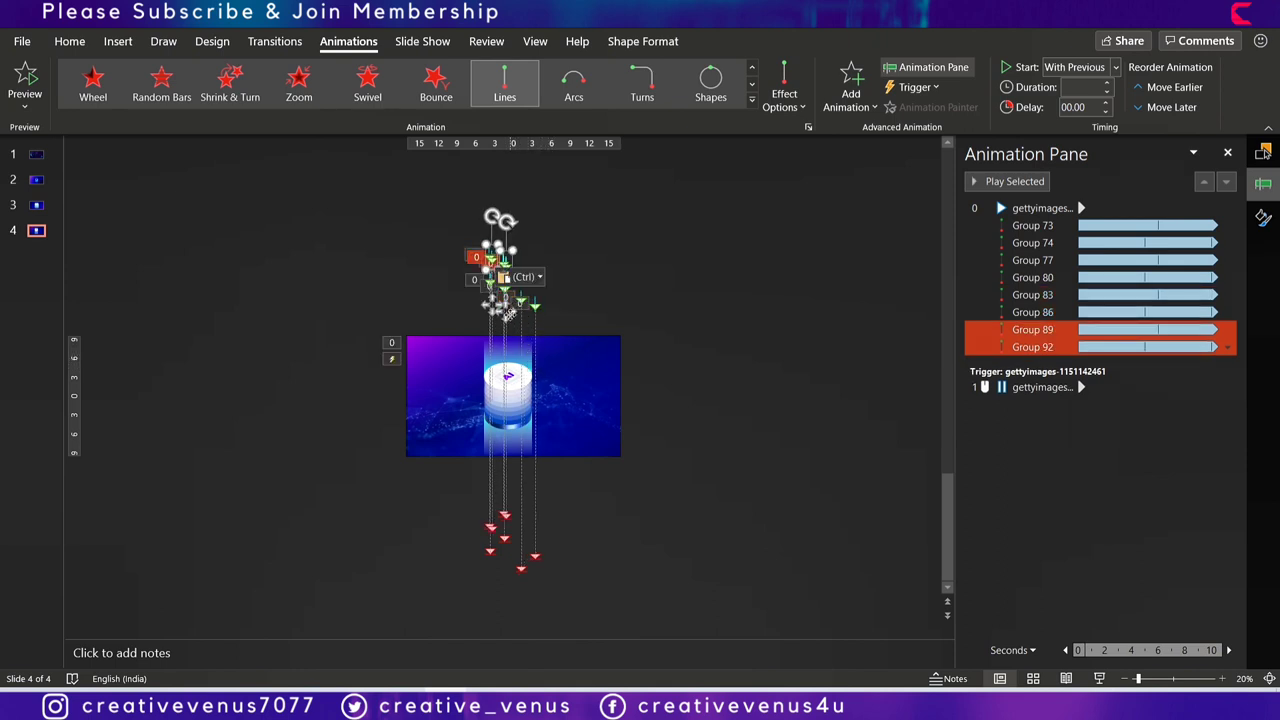
pyautogui.moveTo(509, 315); pyautogui.dragTo(526, 302)
# Play the current slide full screen to check the falling cyan bars, and return to editing.
pyautogui.click(1099, 678)
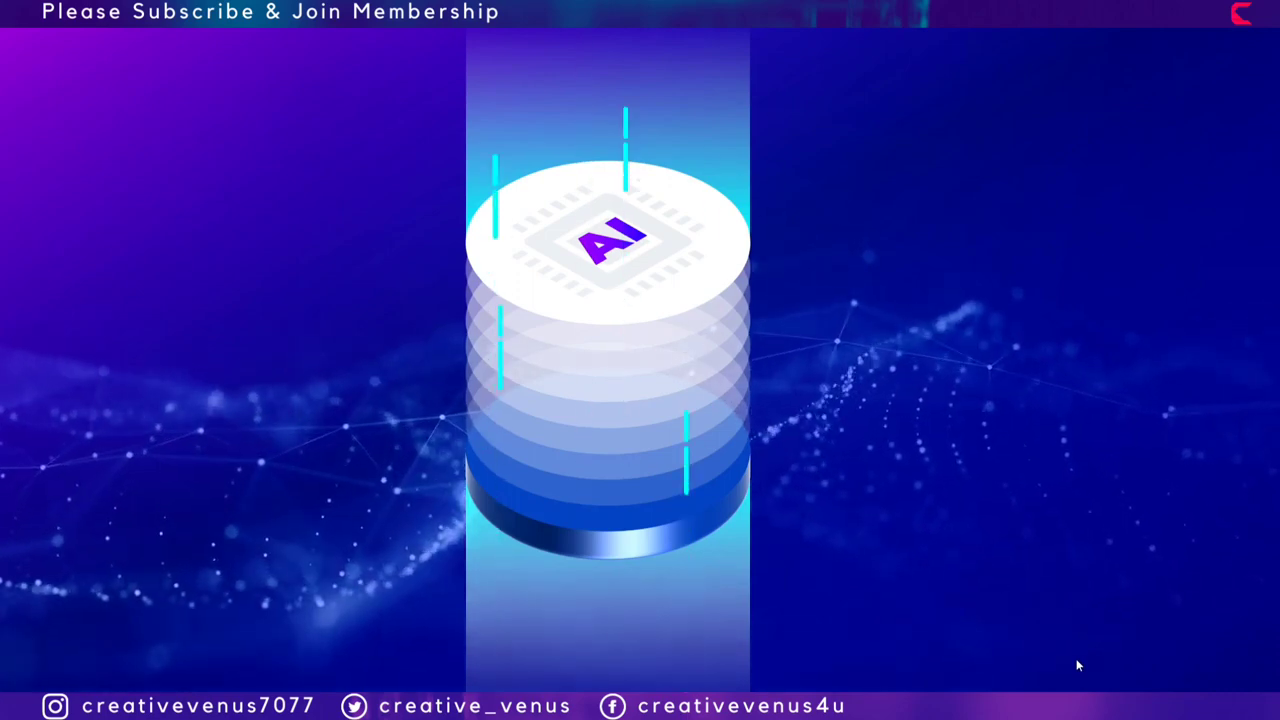
pyautogui.press('Escape')
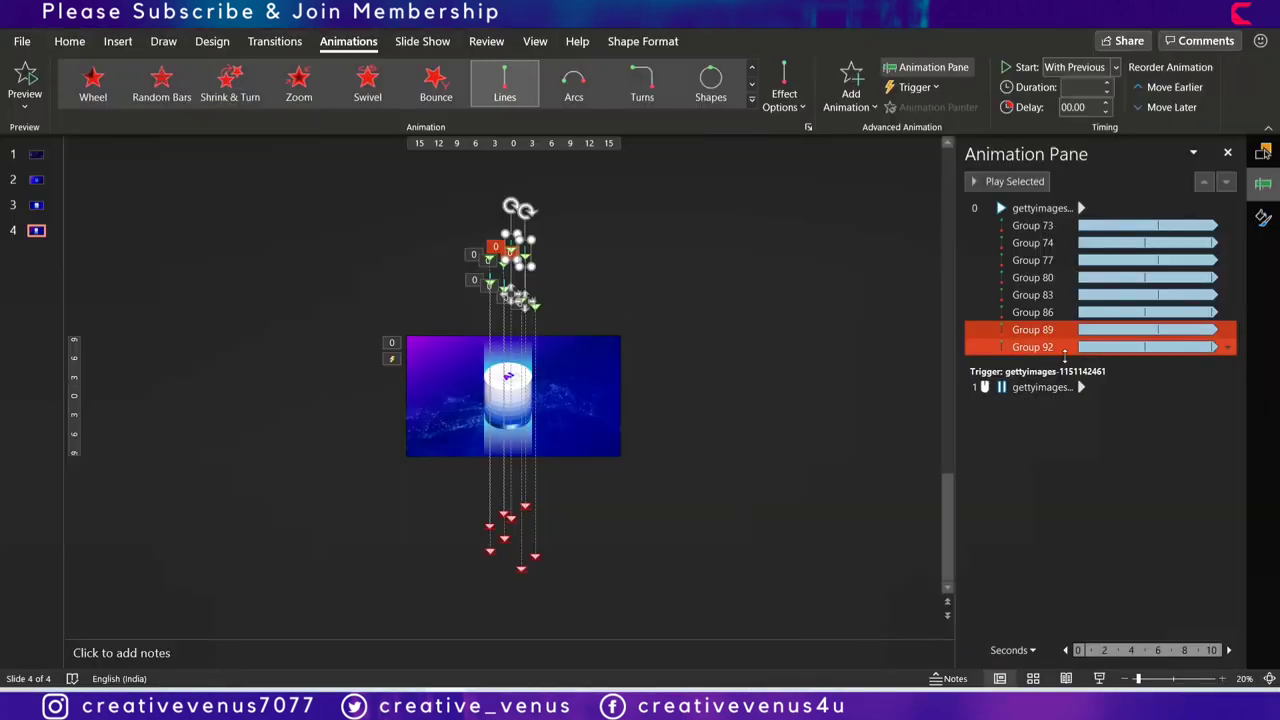
# Stagger the start delays of the Group 80, 86 and 92 motion animations at 0.50, 1.00 and 1.50 seconds.
pyautogui.click(837, 403)
pyautogui.click(1032, 347)
pyautogui.keyDown('shift'); pyautogui.click(1046, 329); pyautogui.keyUp('shift')
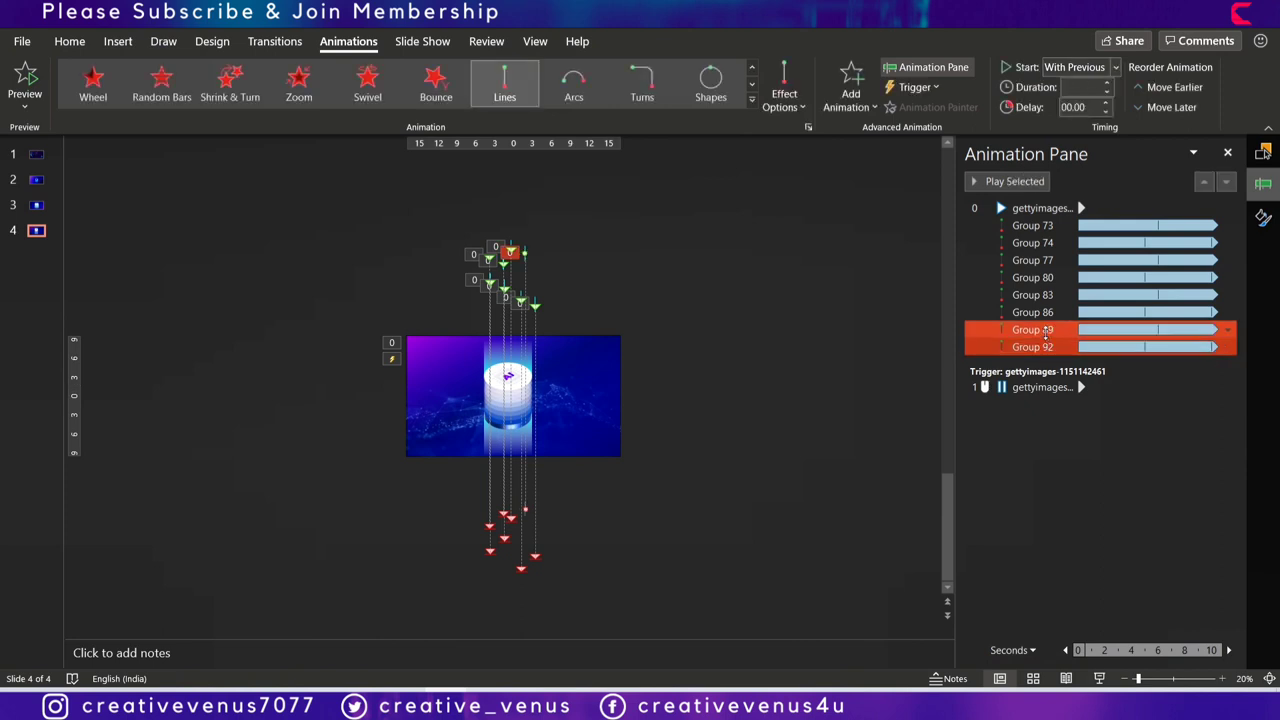
pyautogui.keyDown('shift'); pyautogui.click(1046, 312); pyautogui.keyUp('shift')
pyautogui.keyDown('ctrl'); pyautogui.click(1046, 312); pyautogui.keyUp('ctrl')
pyautogui.keyDown('ctrl'); pyautogui.click(1046, 329); pyautogui.keyUp('ctrl')
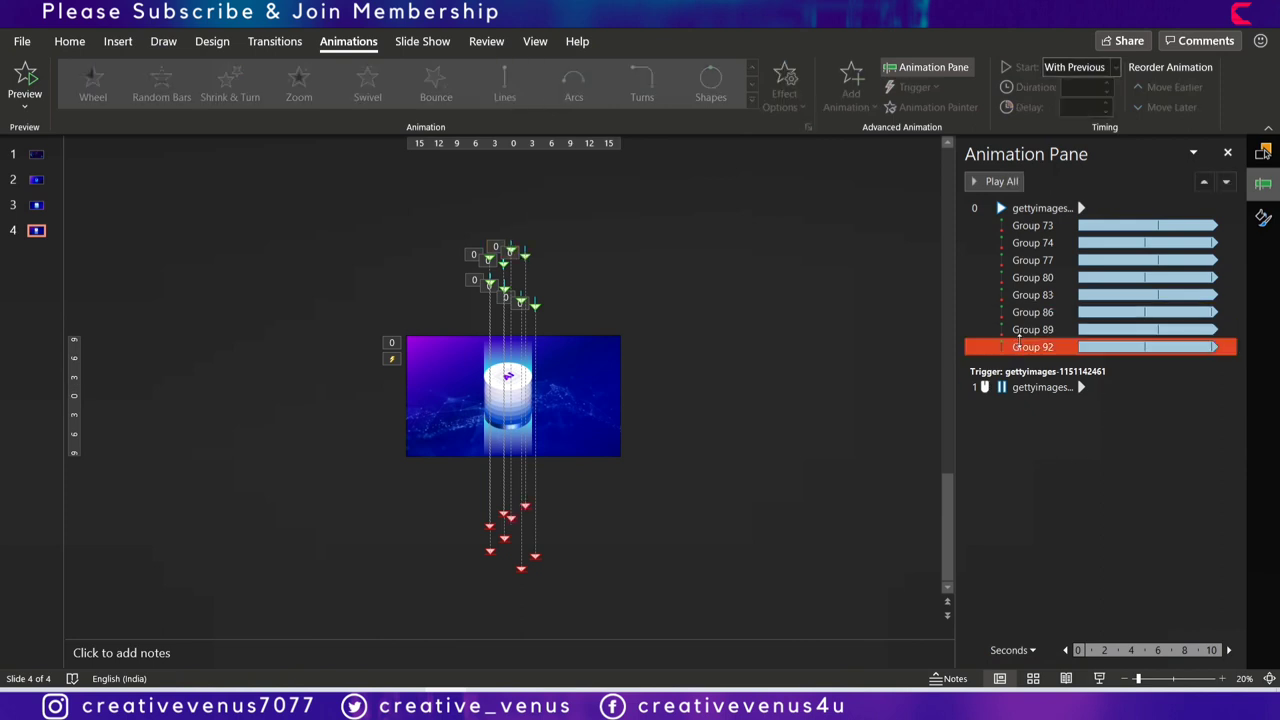
pyautogui.keyDown('ctrl'); pyautogui.click(1046, 312); pyautogui.keyUp('ctrl')
pyautogui.keyDown('ctrl'); pyautogui.click(1046, 295); pyautogui.keyUp('ctrl')
pyautogui.keyDown('ctrl'); pyautogui.click(1040, 277); pyautogui.keyUp('ctrl')
pyautogui.keyDown('ctrl'); pyautogui.click(1040, 295); pyautogui.keyUp('ctrl')
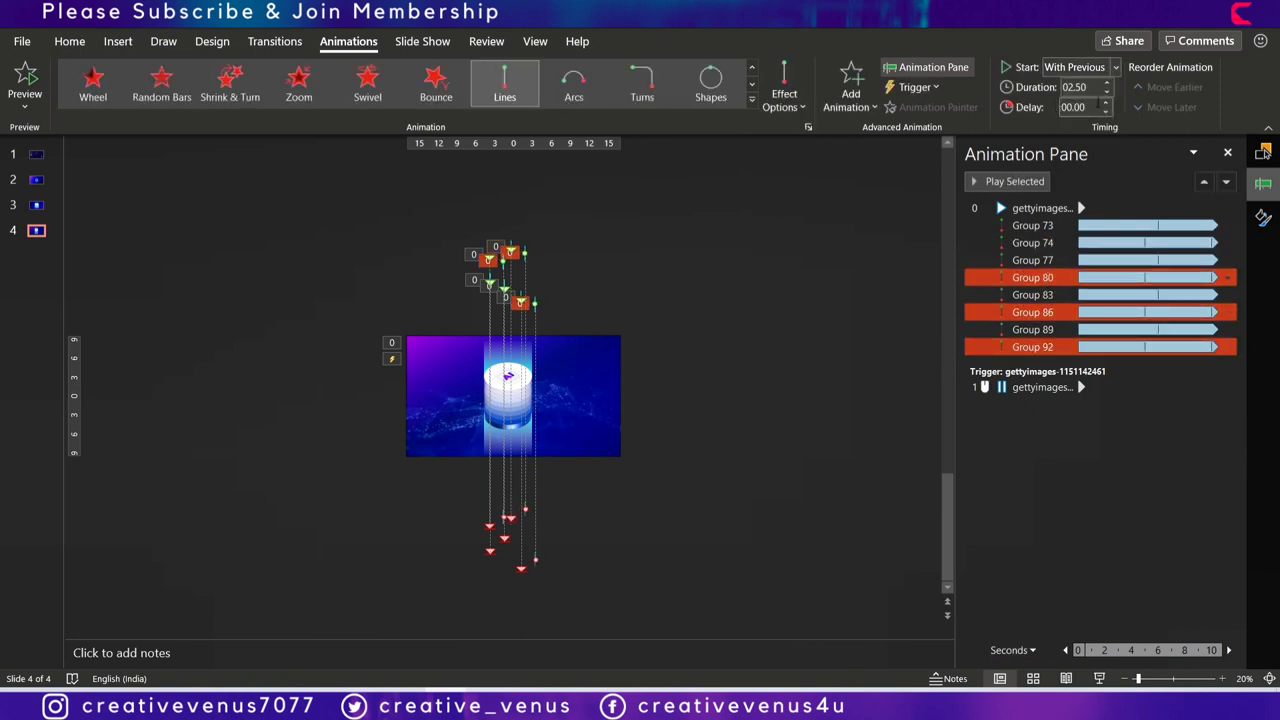
pyautogui.keyDown('ctrl'); pyautogui.click(1040, 277); pyautogui.keyUp('ctrl')
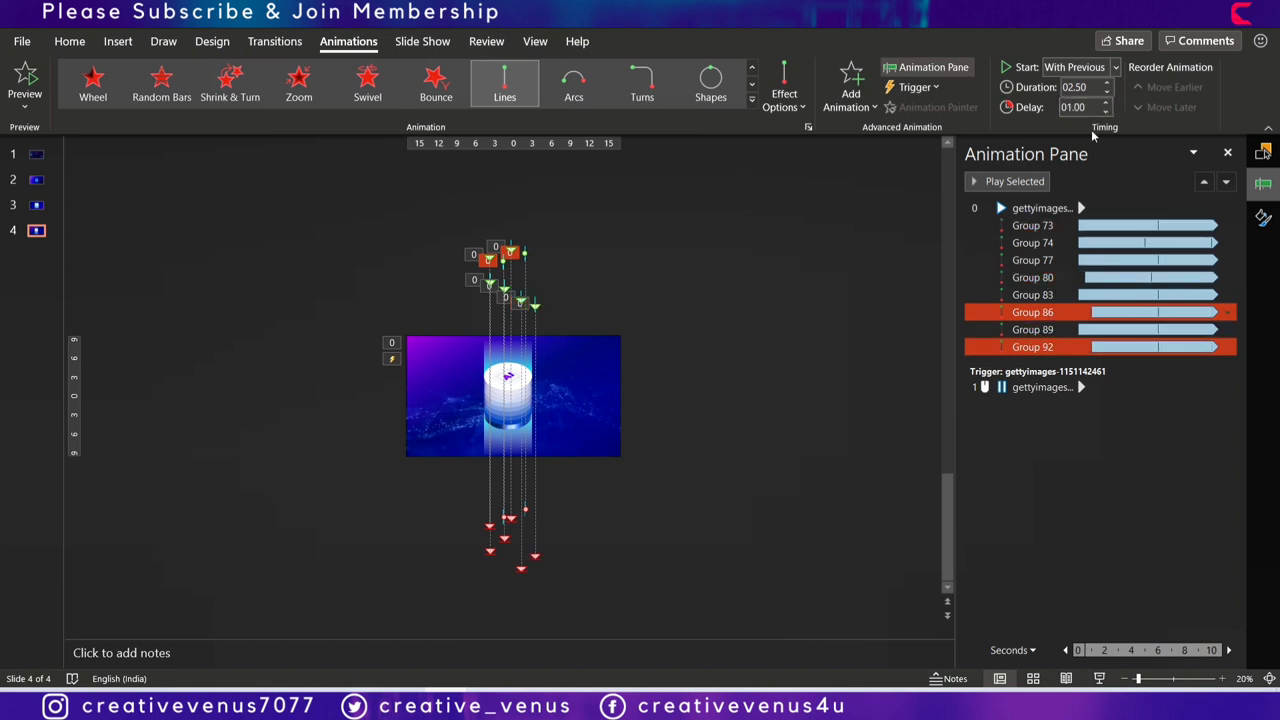
pyautogui.keyDown('ctrl'); pyautogui.click(1040, 312); pyautogui.keyUp('ctrl')
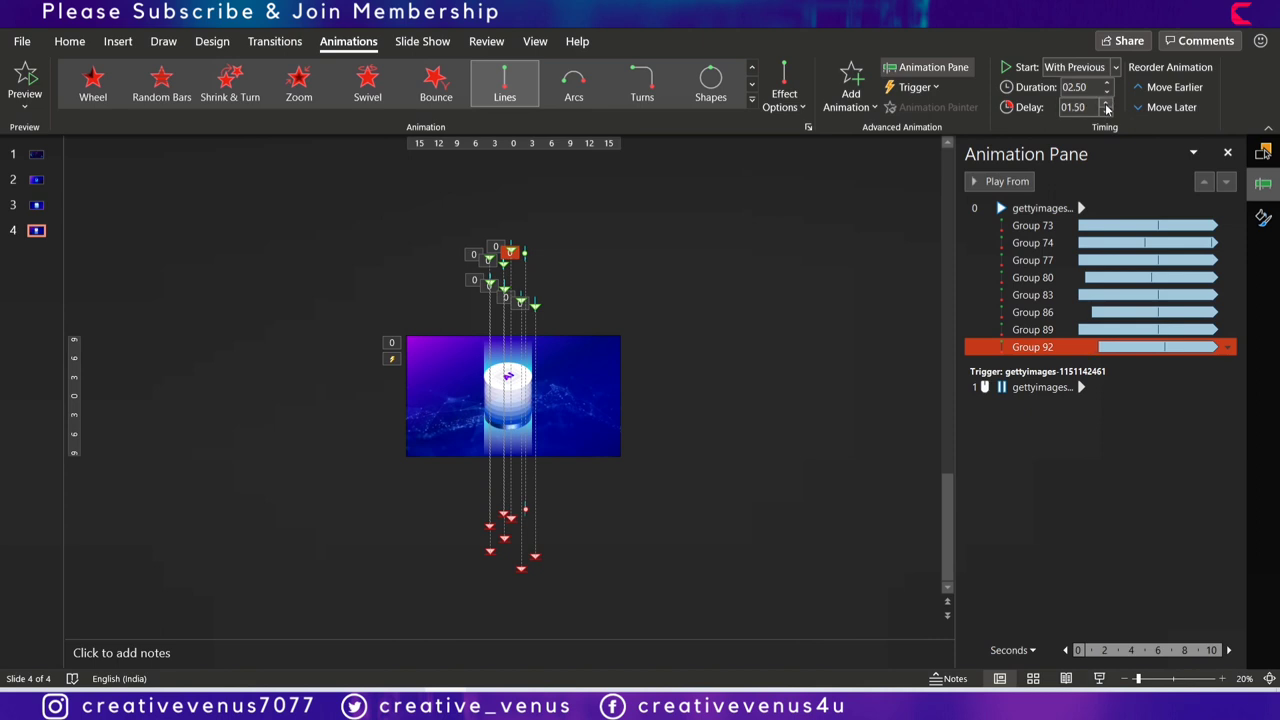
# Set the start delay of the Group 74 motion to 0.50 seconds and that of Group 80 to 2.00 seconds.
pyautogui.click(1040, 242)
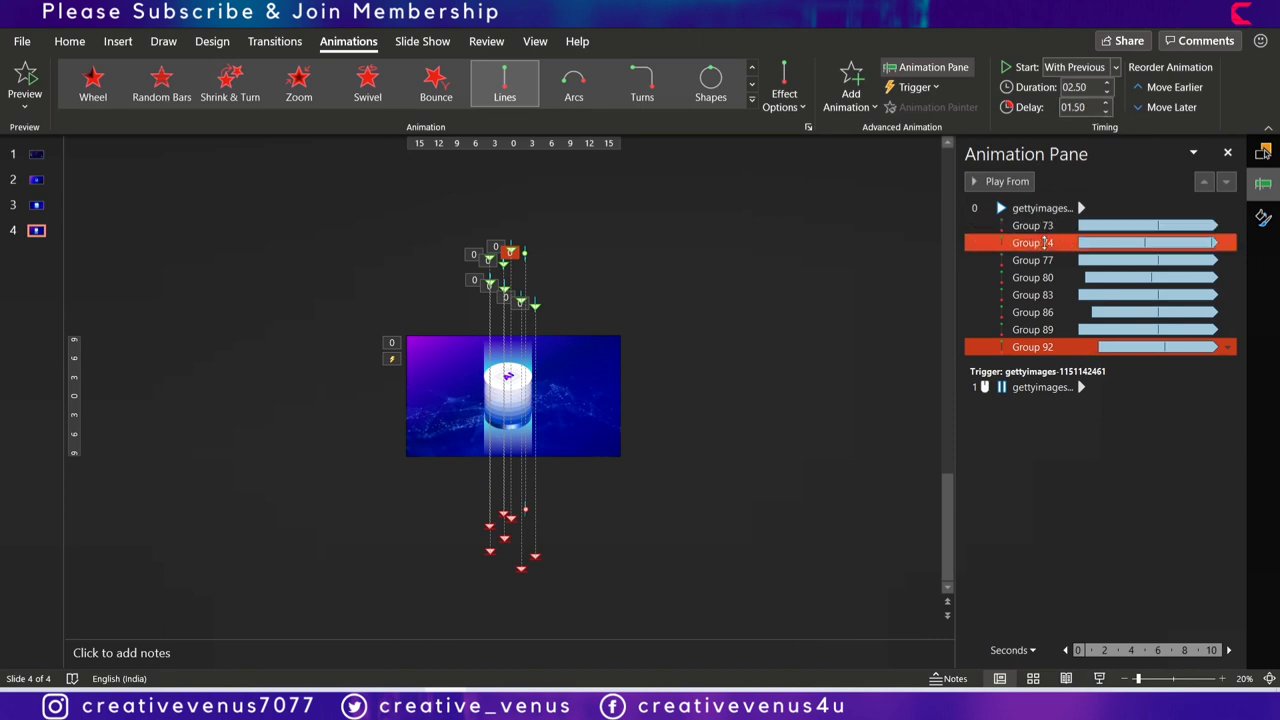
pyautogui.click(1105, 103)
pyautogui.press('Down')
pyautogui.press('Down')
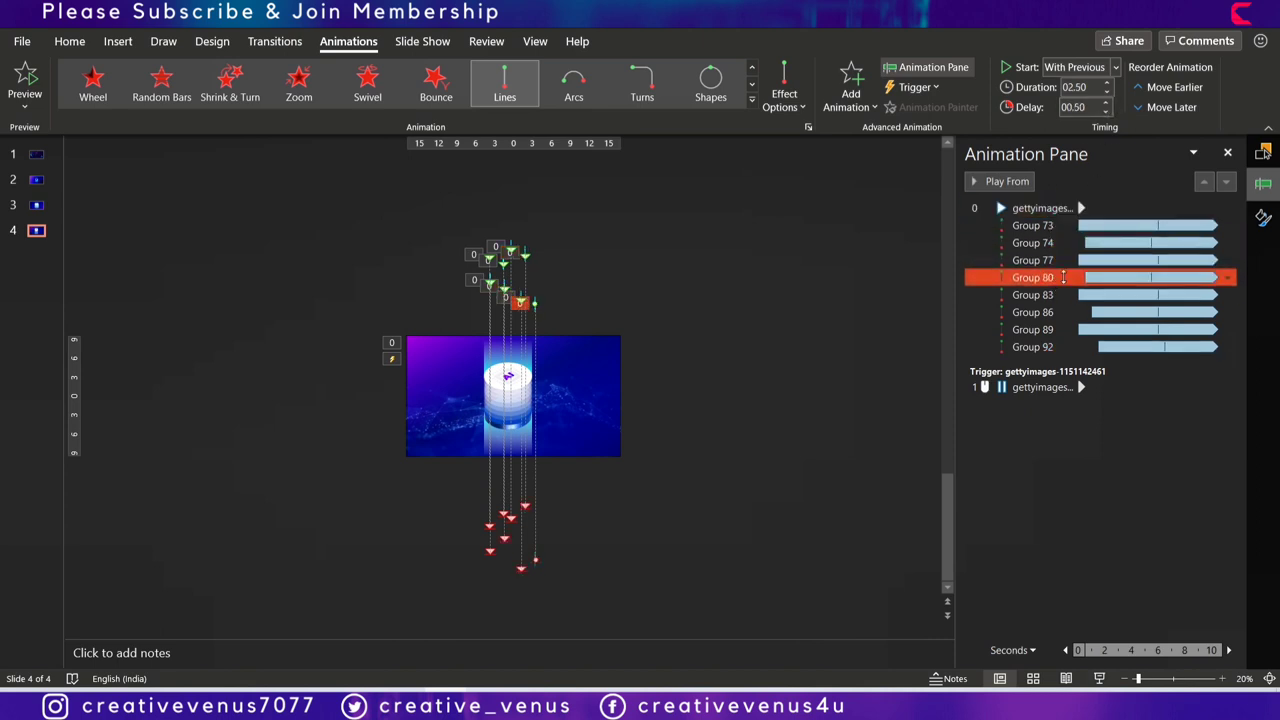
pyautogui.click(1106, 103)
pyautogui.press('Down')
pyautogui.press('Down')
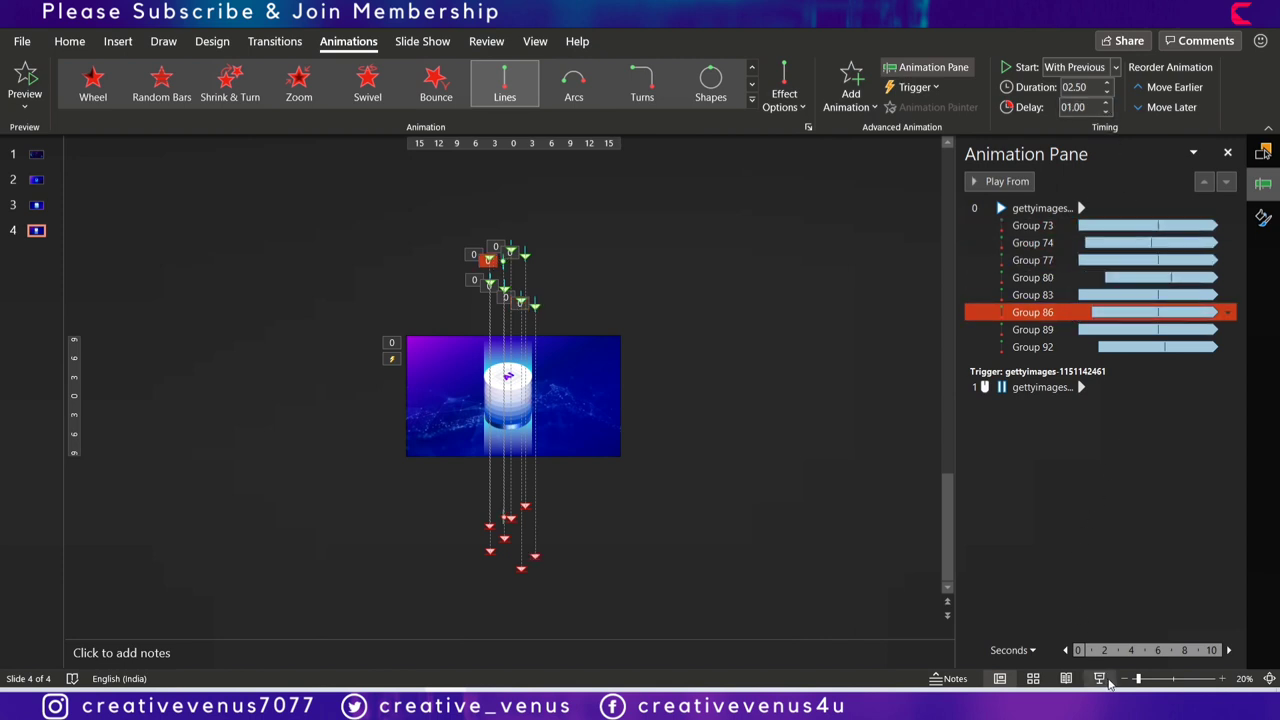
# Play the current slide full screen to check the staggered bars, and return to editing.
pyautogui.click(1099, 678)
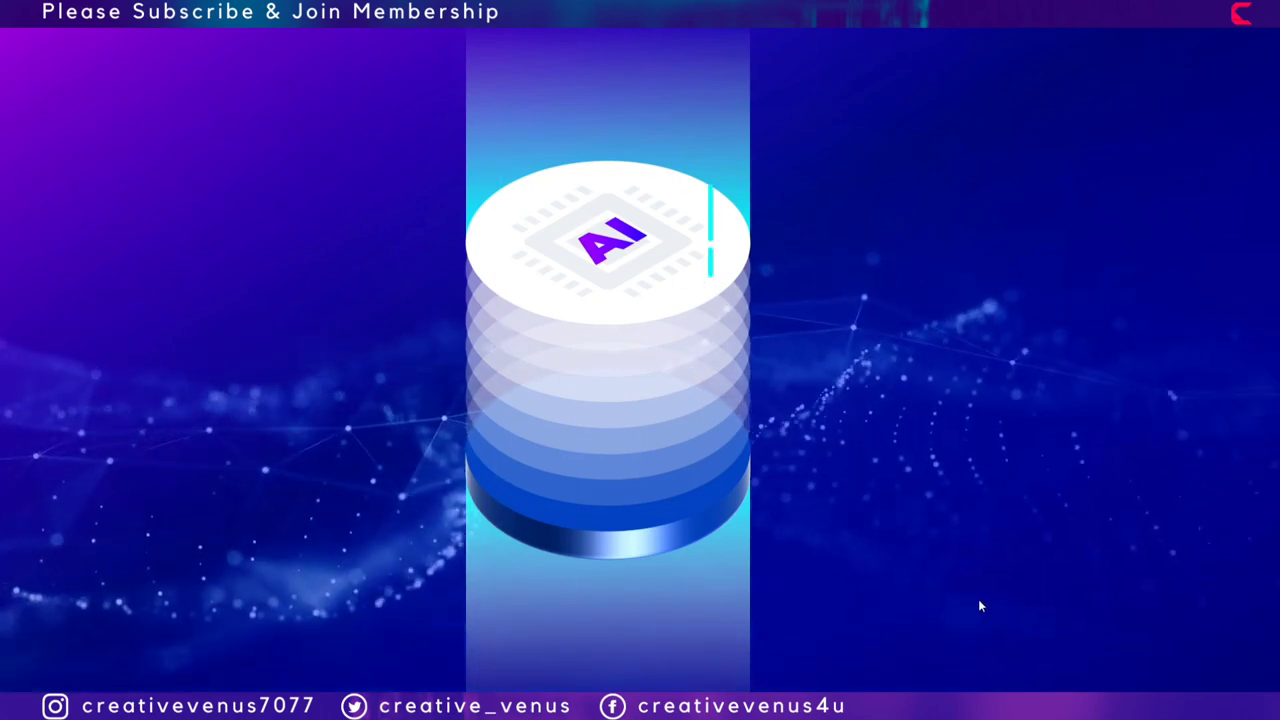
pyautogui.press('Escape')
pyautogui.click(694, 493)
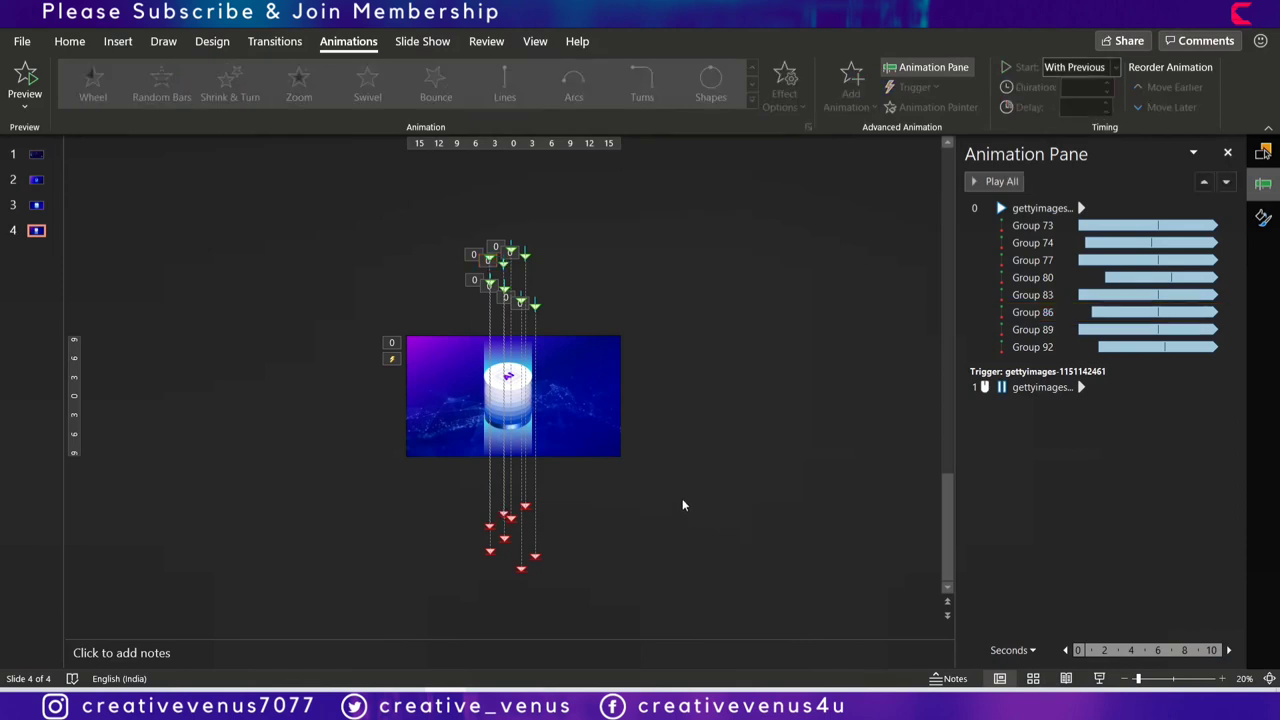
# Increase the start delay to 3.00 seconds for Group 74 and 3.75 seconds for Group 86.
pyautogui.click(1060, 243)
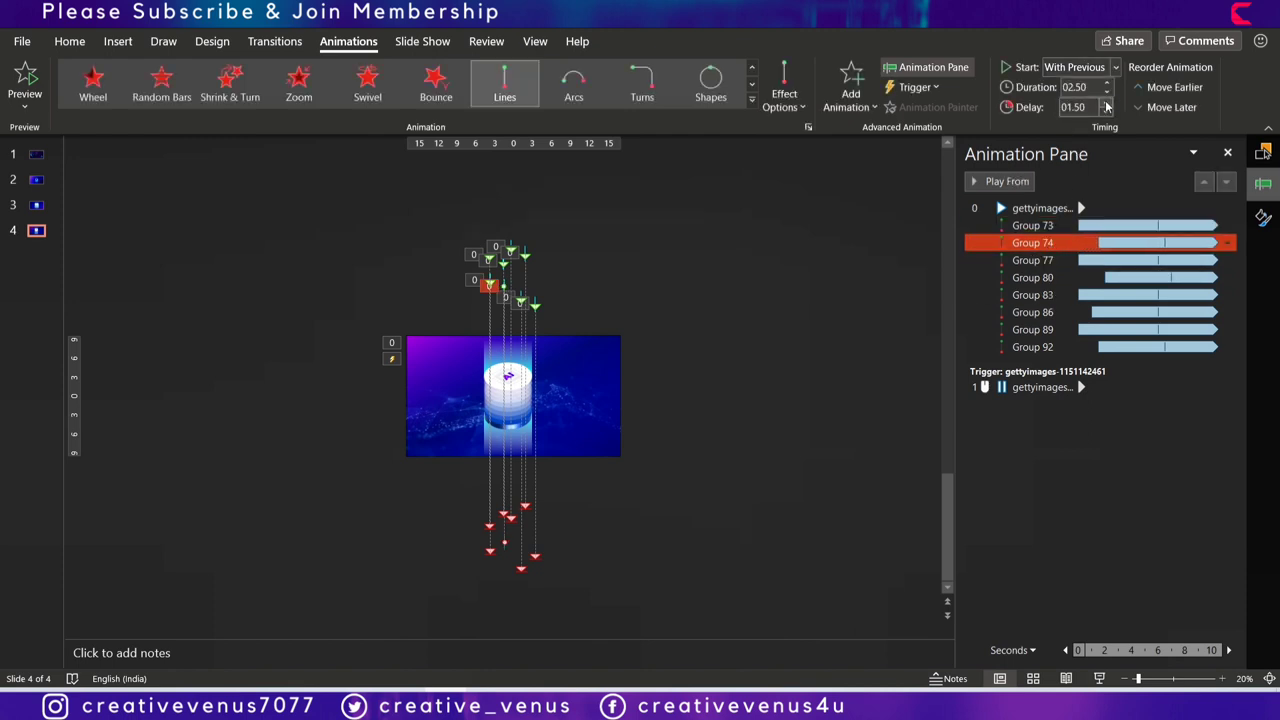
pyautogui.click(1040, 312)
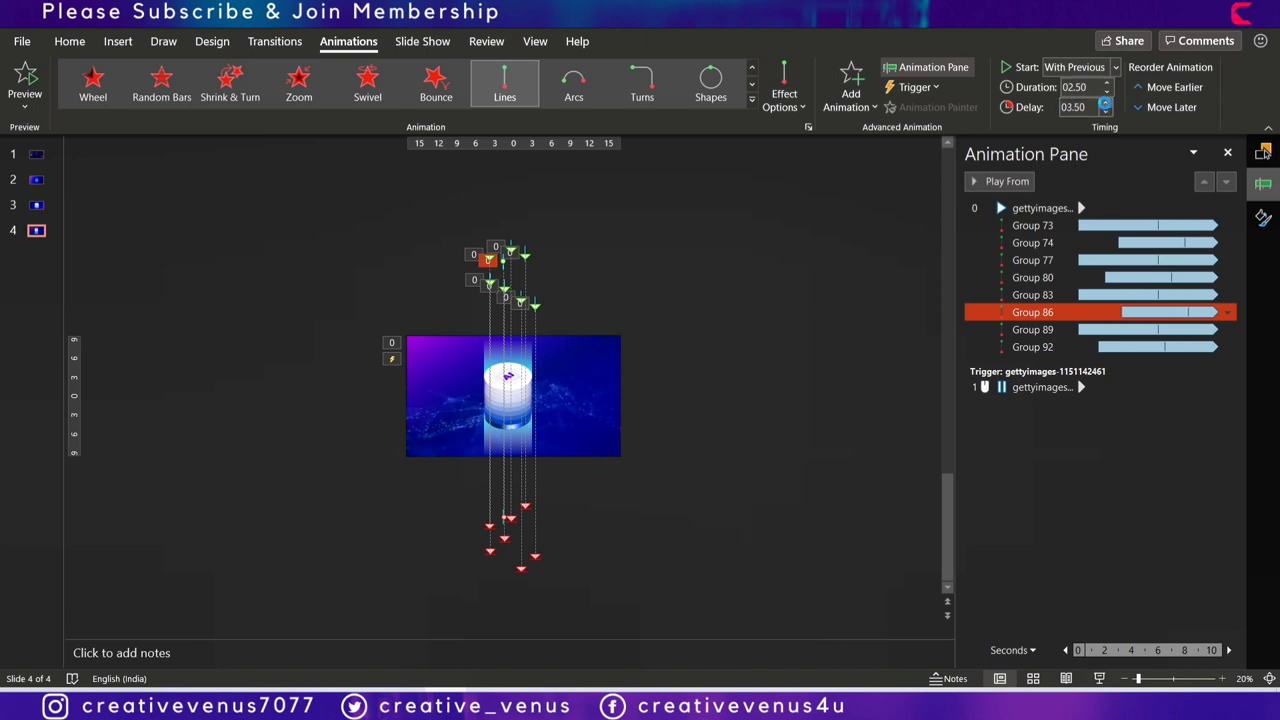
pyautogui.click(1107, 108)
# Lengthen the motion durations of Groups 73 and 74, and set Group 77 to 4.25 seconds and Group 80 to 4.50 seconds.
pyautogui.click(1040, 243)
pyautogui.click(1040, 225)
pyautogui.keyDown('ctrl'); pyautogui.click(1064, 278); pyautogui.keyUp('ctrl')
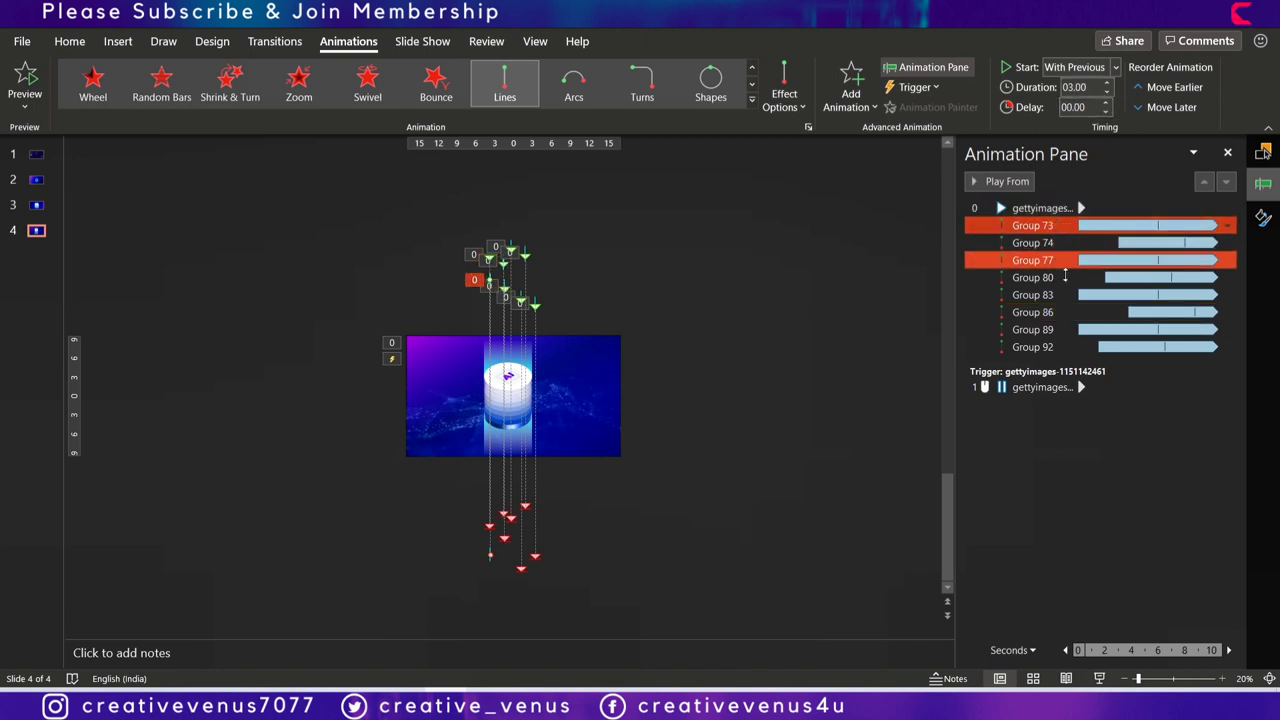
pyautogui.keyDown('shift'); pyautogui.click(1040, 347); pyautogui.keyUp('shift')
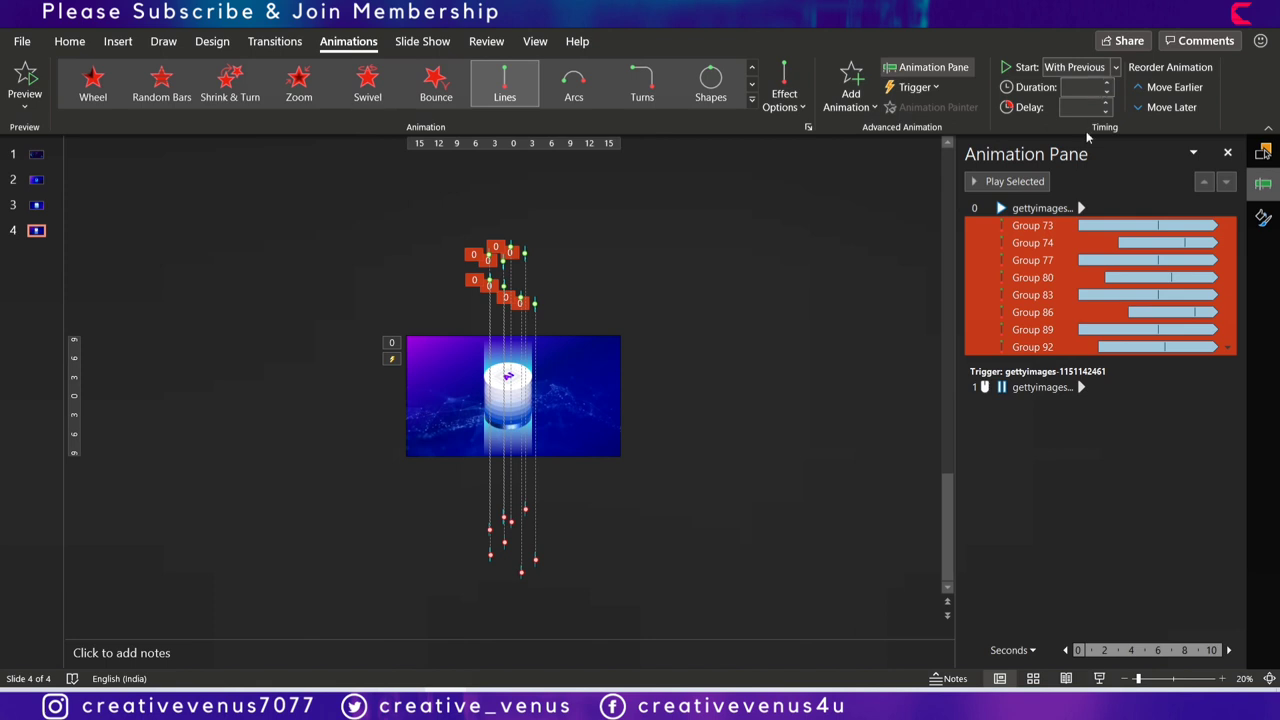
pyautogui.click(1052, 226)
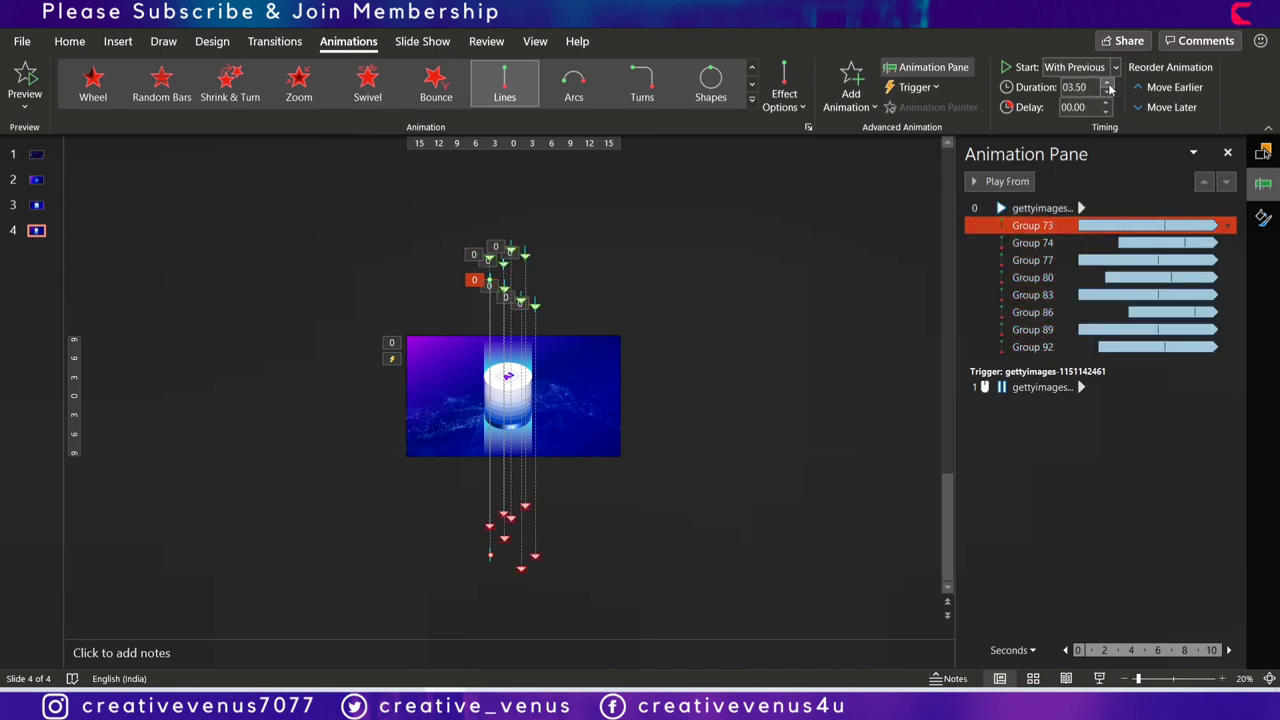
pyautogui.click(1040, 243)
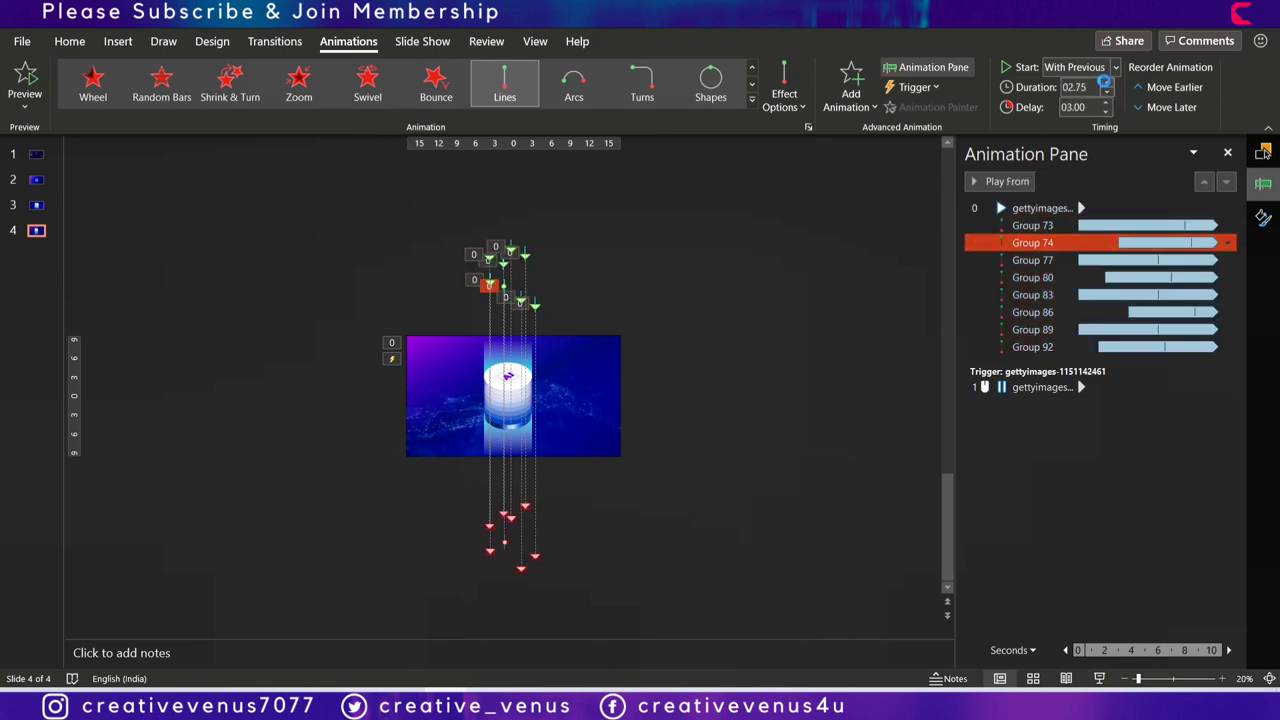
pyautogui.click(1050, 260)
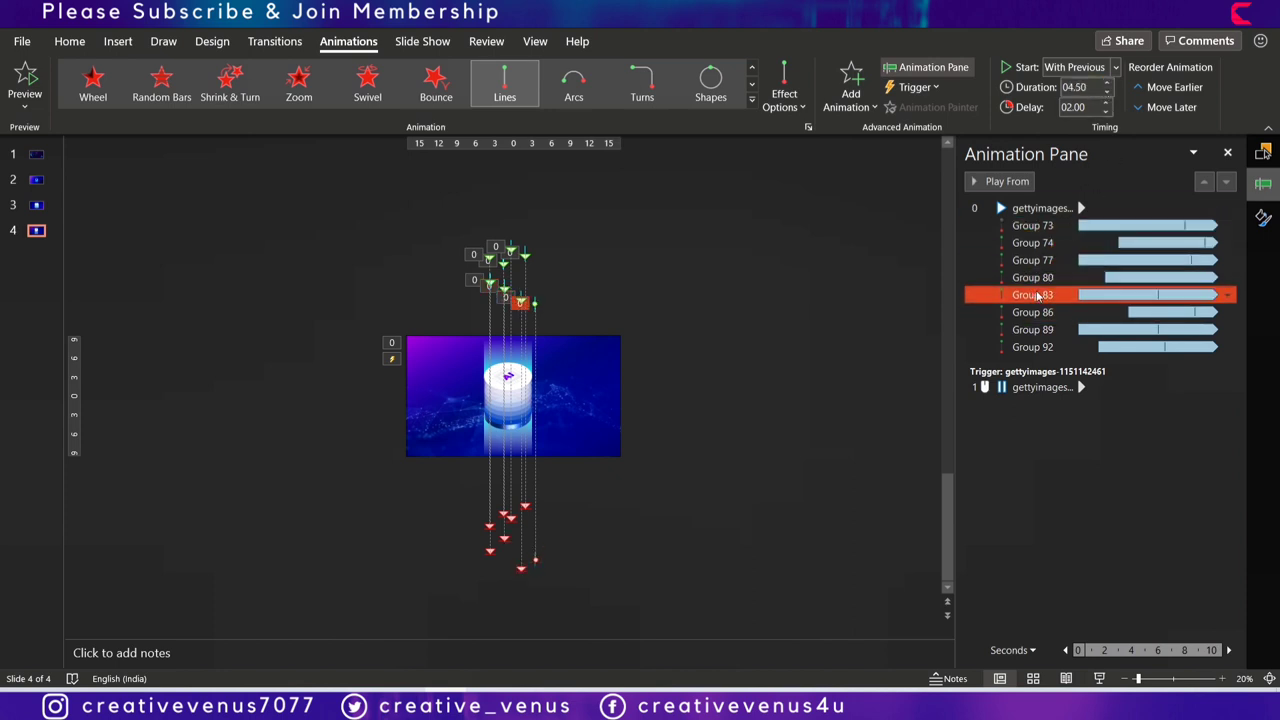
# Set the Group 83 motion's duration to 3.50 seconds and add start delays to Groups 83 and 77.
pyautogui.click(1072, 307)
pyautogui.click(1064, 297)
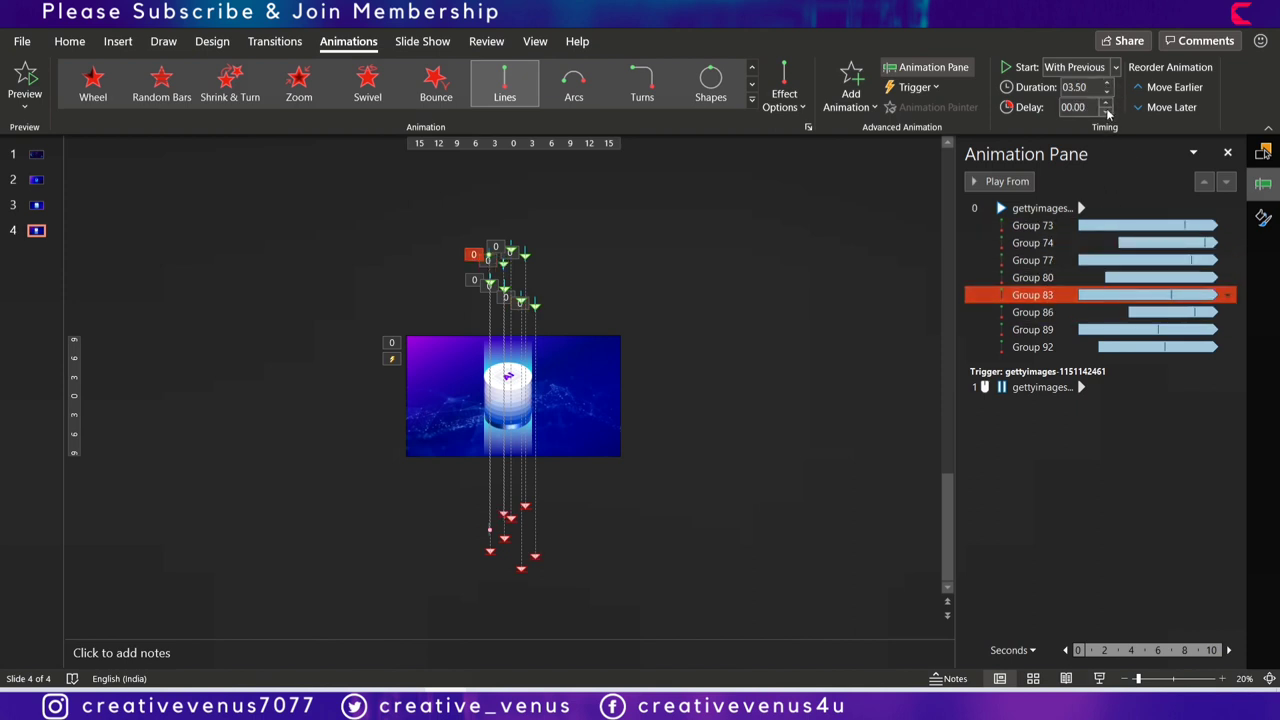
pyautogui.click(1085, 260)
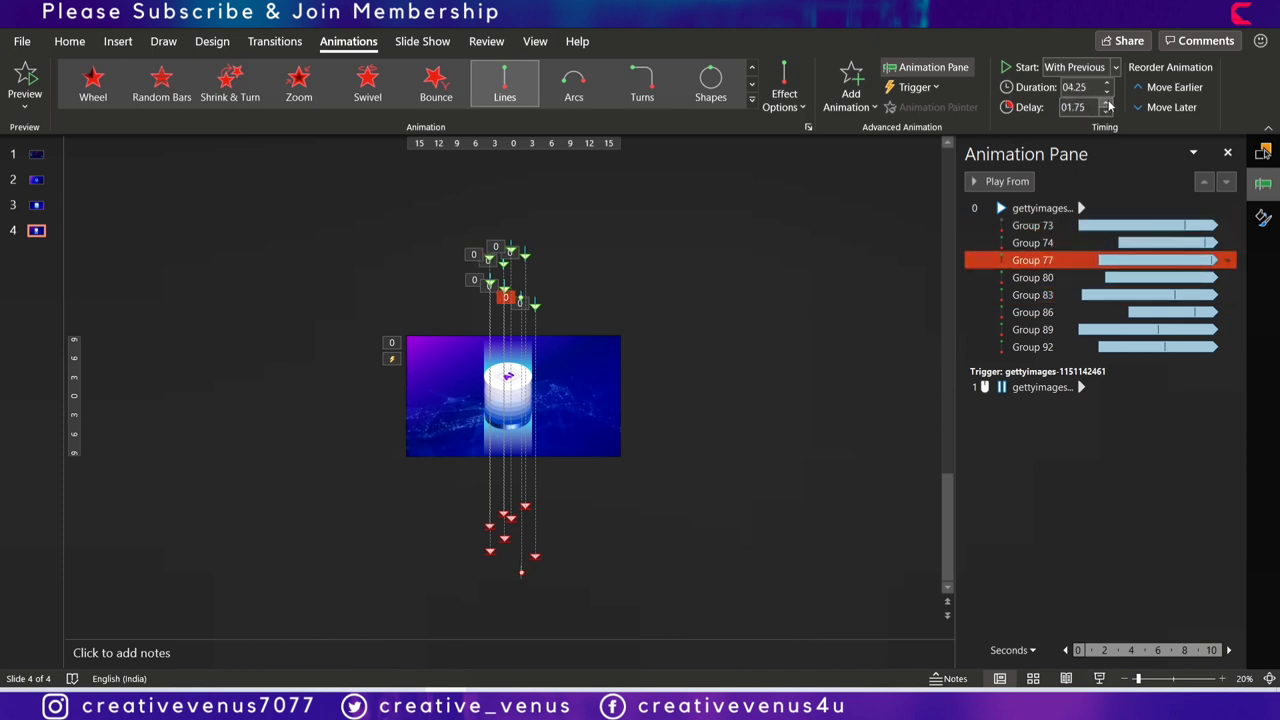
# Delay Group 89 by 0.25 seconds, lengthen the durations of Groups 89 and 86, and set Group 92's duration to 3.75 seconds.
pyautogui.click(1054, 330)
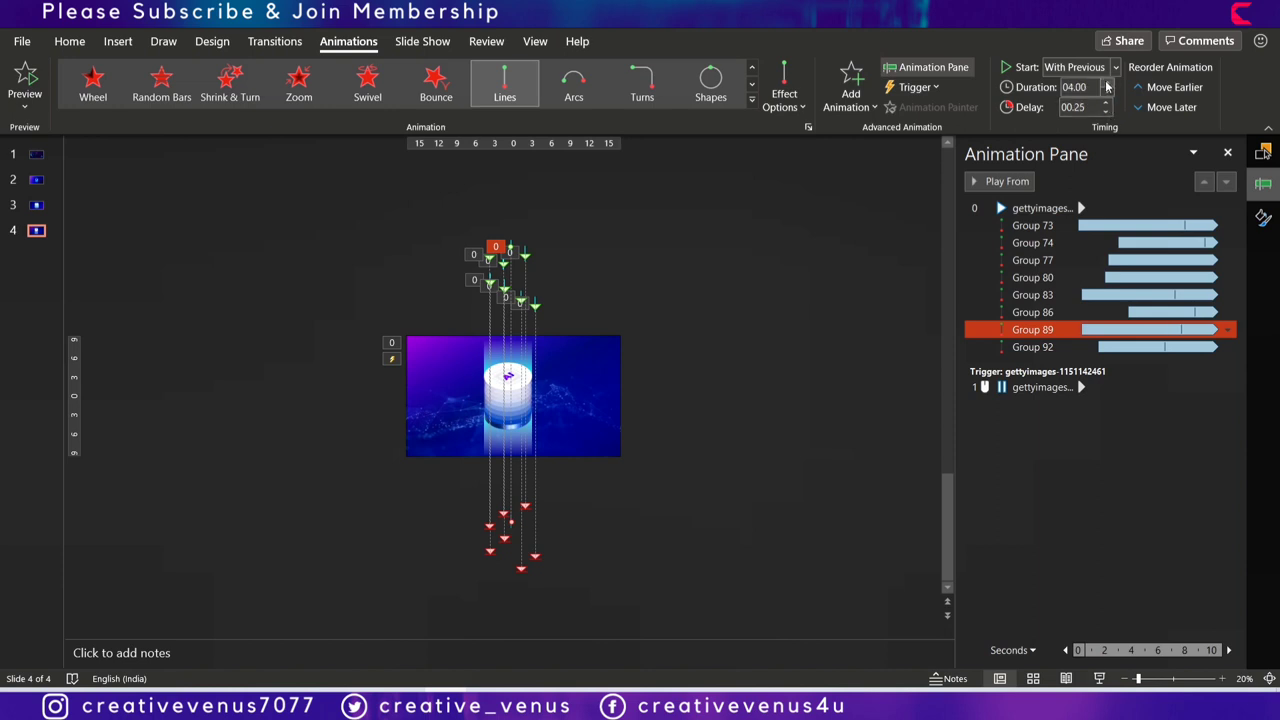
pyautogui.click(1100, 312)
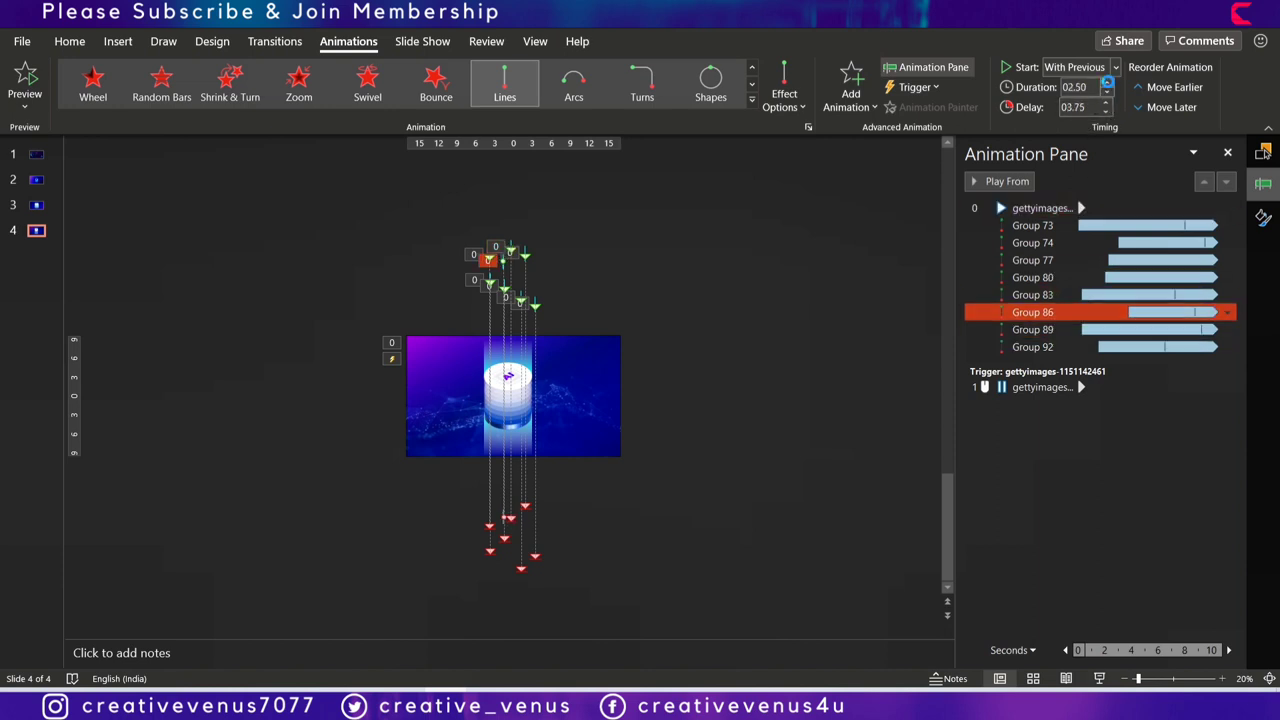
pyautogui.click(1040, 347)
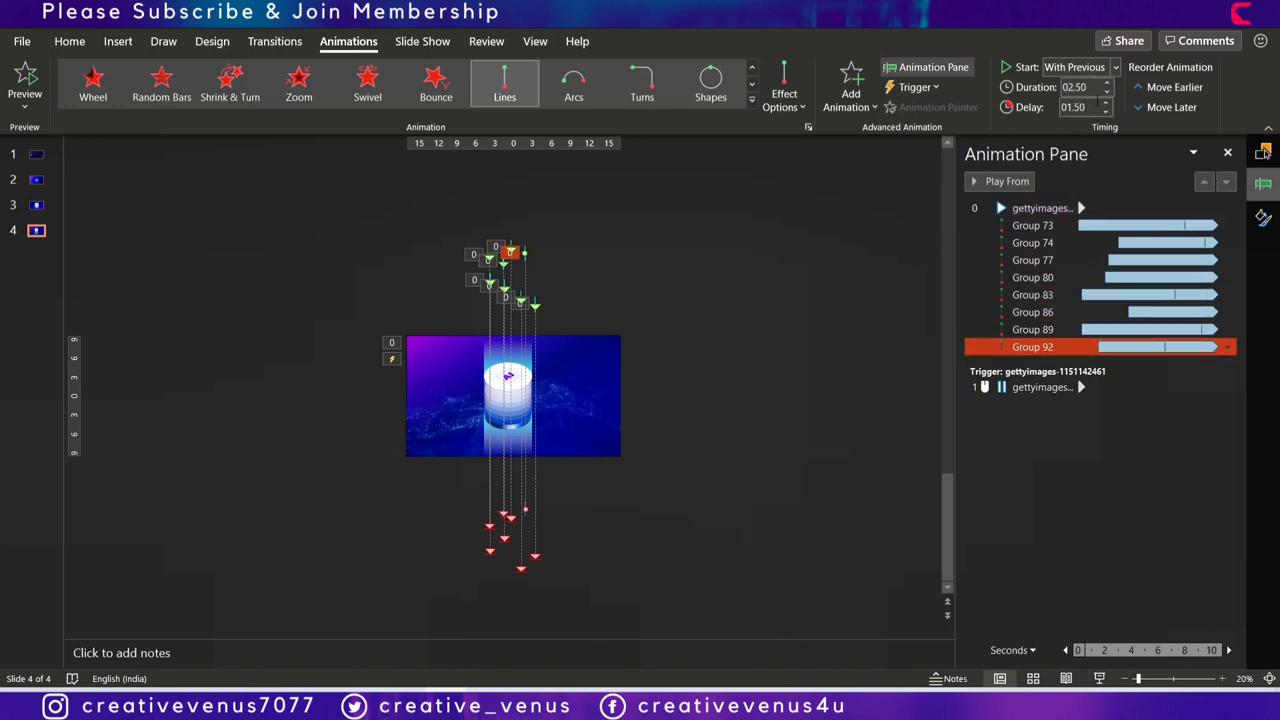
pyautogui.click(1095, 277)
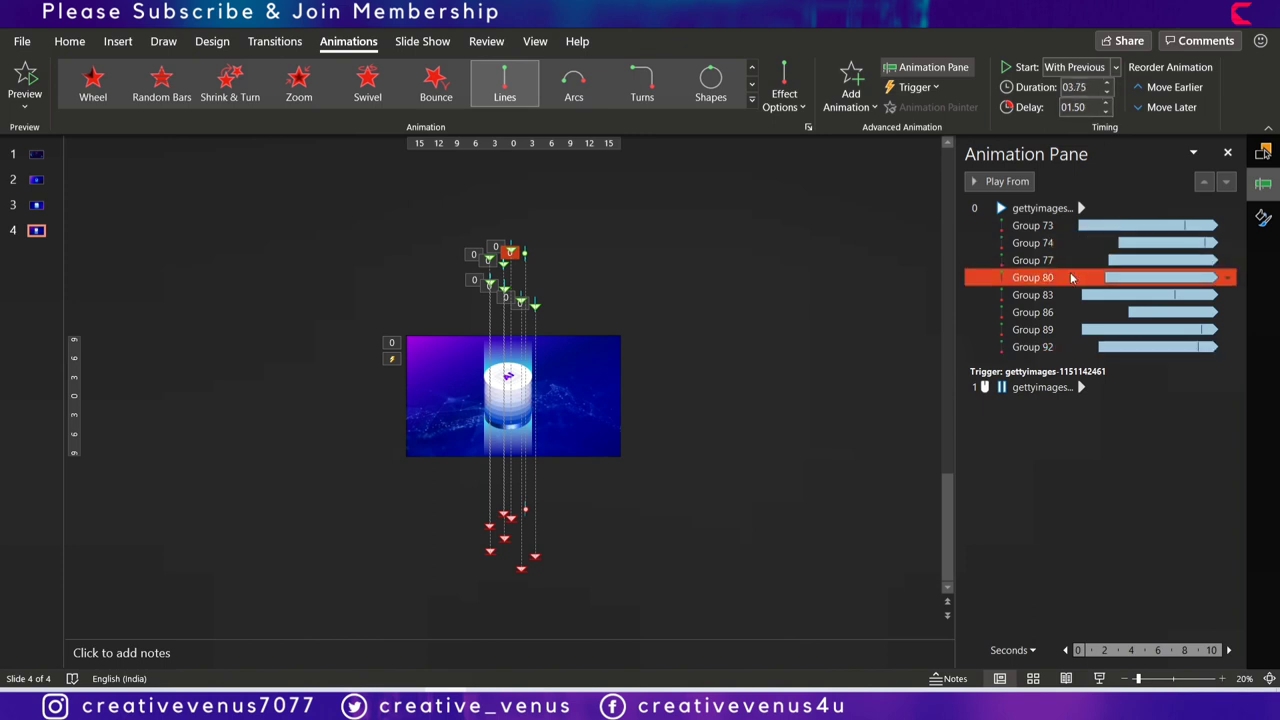
# Play the slide full screen to check the bars with their new durations and delays, and return to editing.
pyautogui.click(1099, 679)
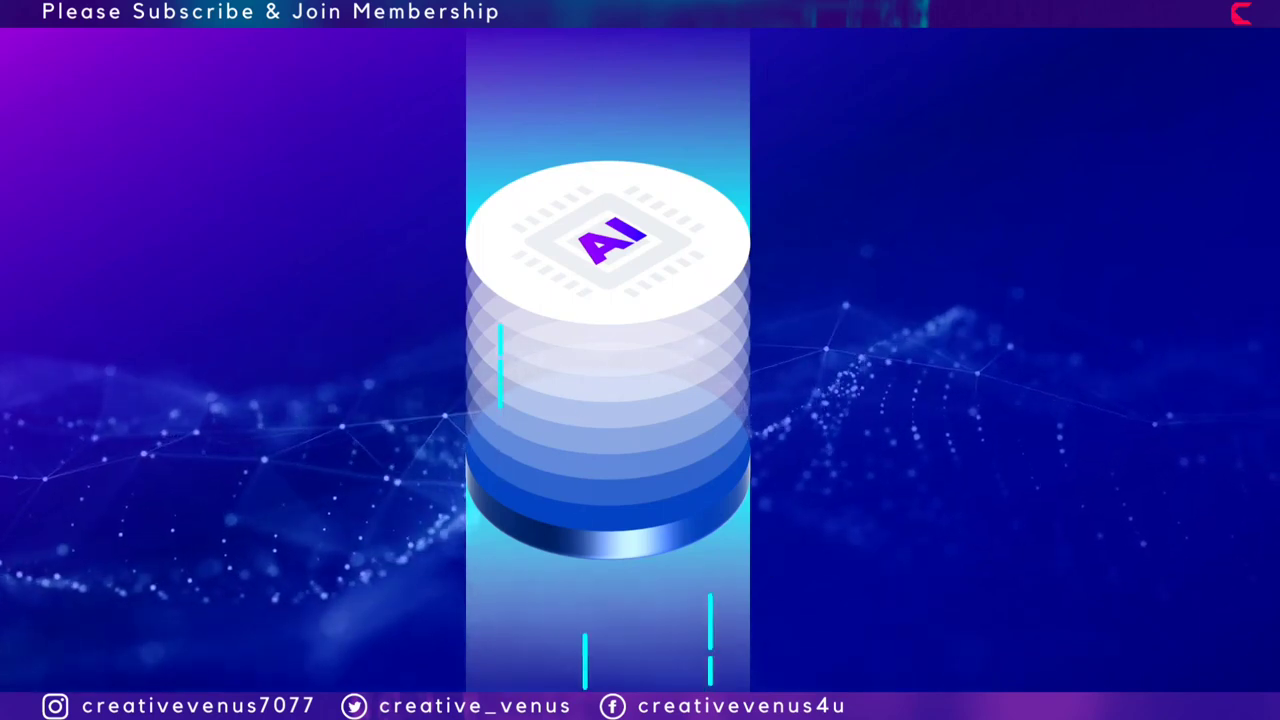
pyautogui.press('Escape')
pyautogui.click(673, 326)
# Move the bar group lying outside the light beam inward over the beam, and check it in a full-screen playback.
pyautogui.scroll(3, 665, 305)
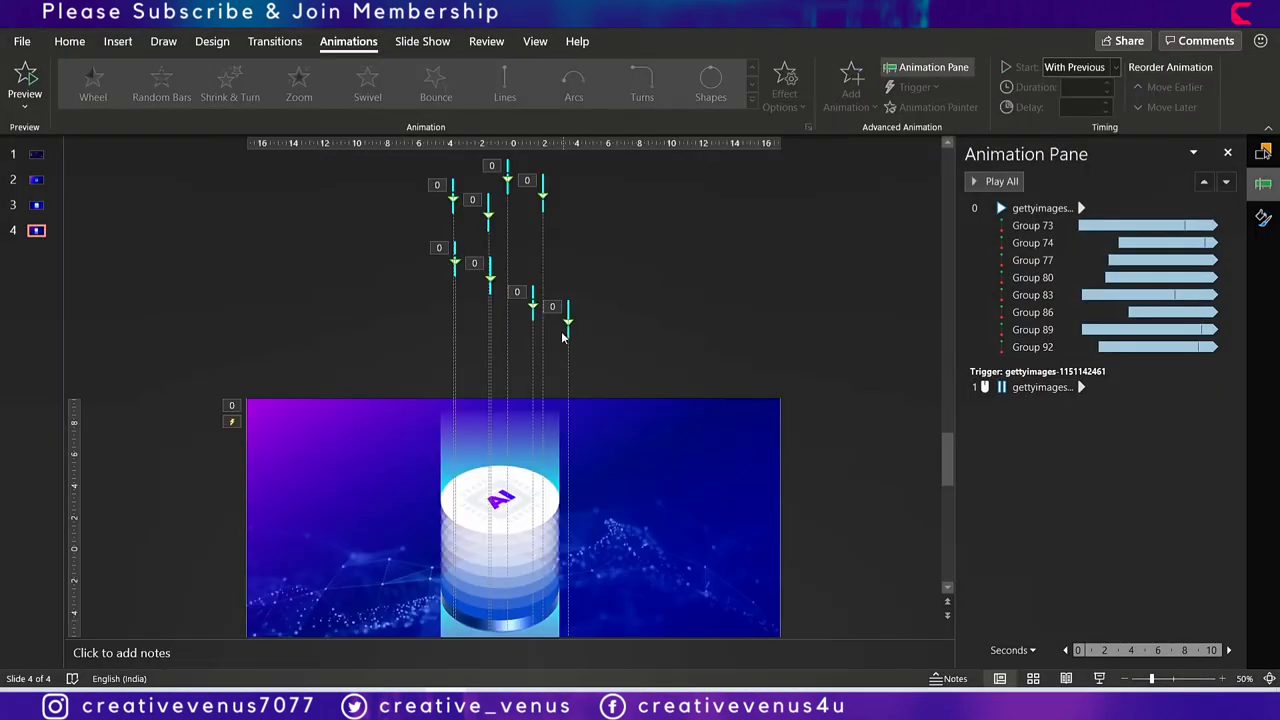
pyautogui.moveTo(567, 335); pyautogui.dragTo(518, 315)
pyautogui.click(1097, 679)
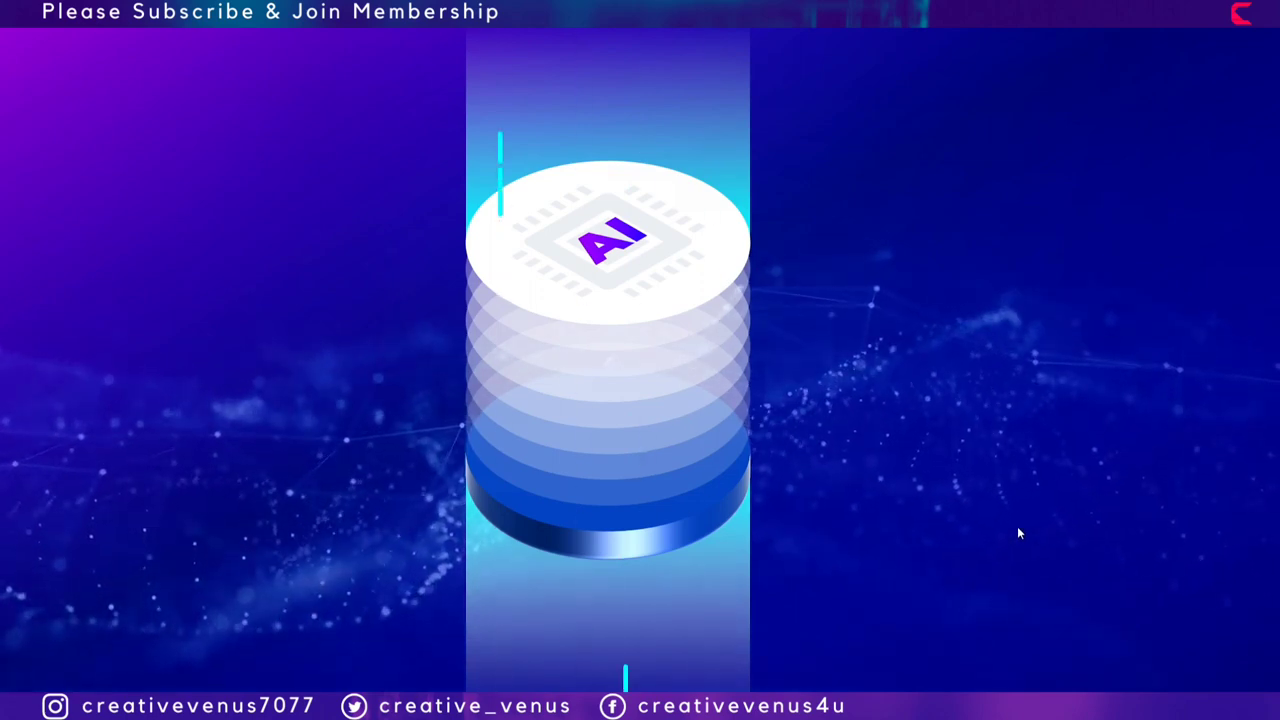
pyautogui.press('Escape')
# Set Group 89's motion duration to 10.50 seconds, readjust Group 80's duration, and play the slide full screen.
pyautogui.keyDown('ctrl'); pyautogui.click(1066, 346); pyautogui.keyUp('ctrl')
pyautogui.click(1063, 334)
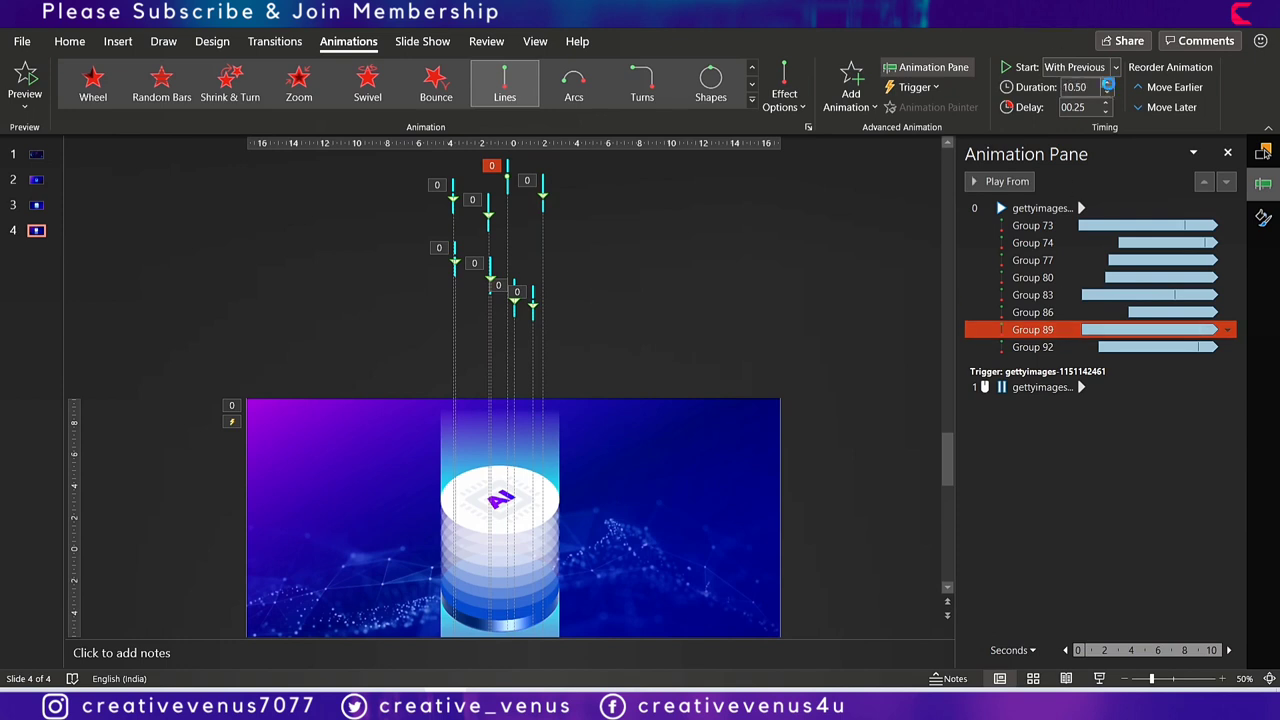
pyautogui.click(1040, 277)
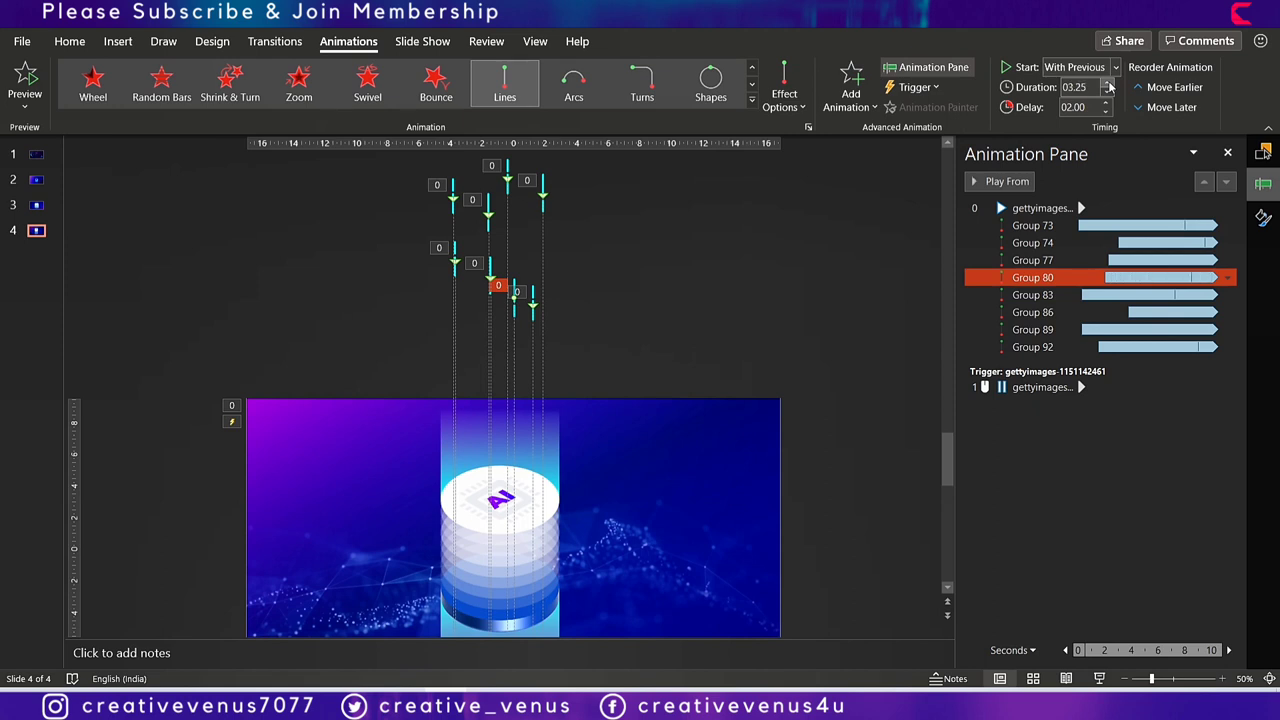
pyautogui.click(1098, 679)
pyautogui.keyDown('ctrl'); pyautogui.click(1043, 313); pyautogui.keyUp('ctrl')
pyautogui.moveTo(1040, 347); pyautogui.dragTo(1050, 230)
pyautogui.click(57, 33)
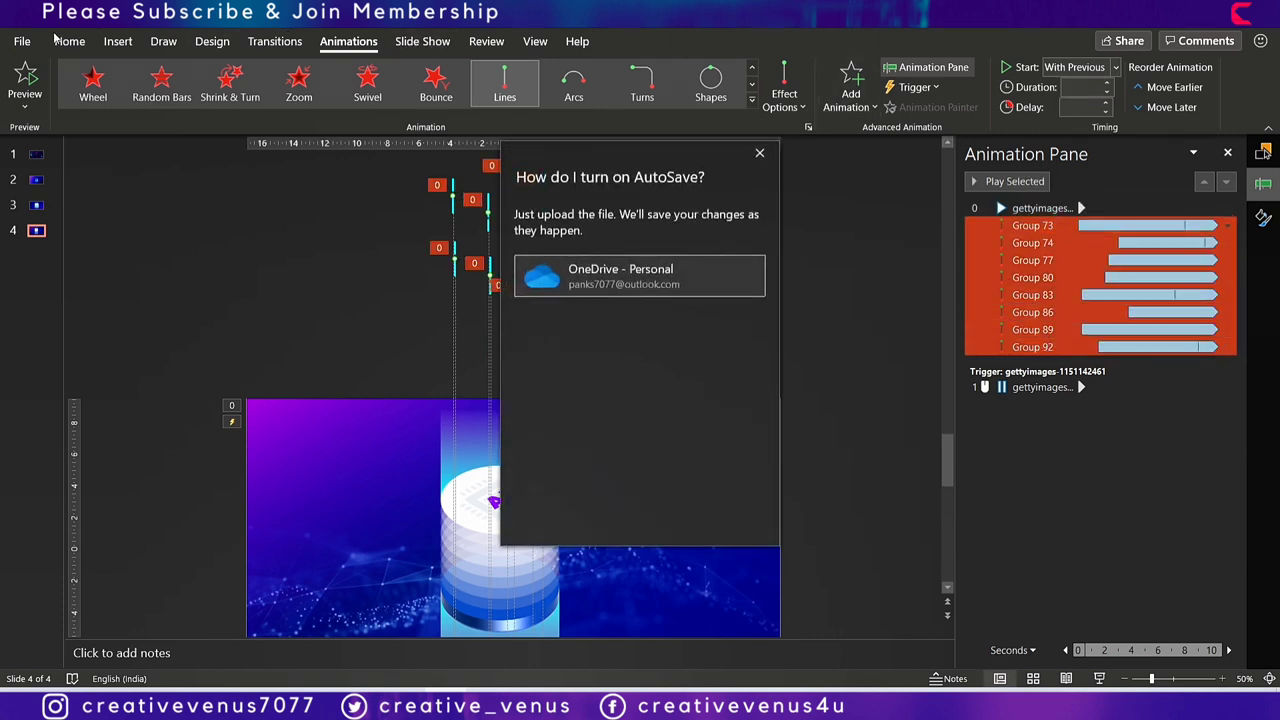
pyautogui.click(760, 154)
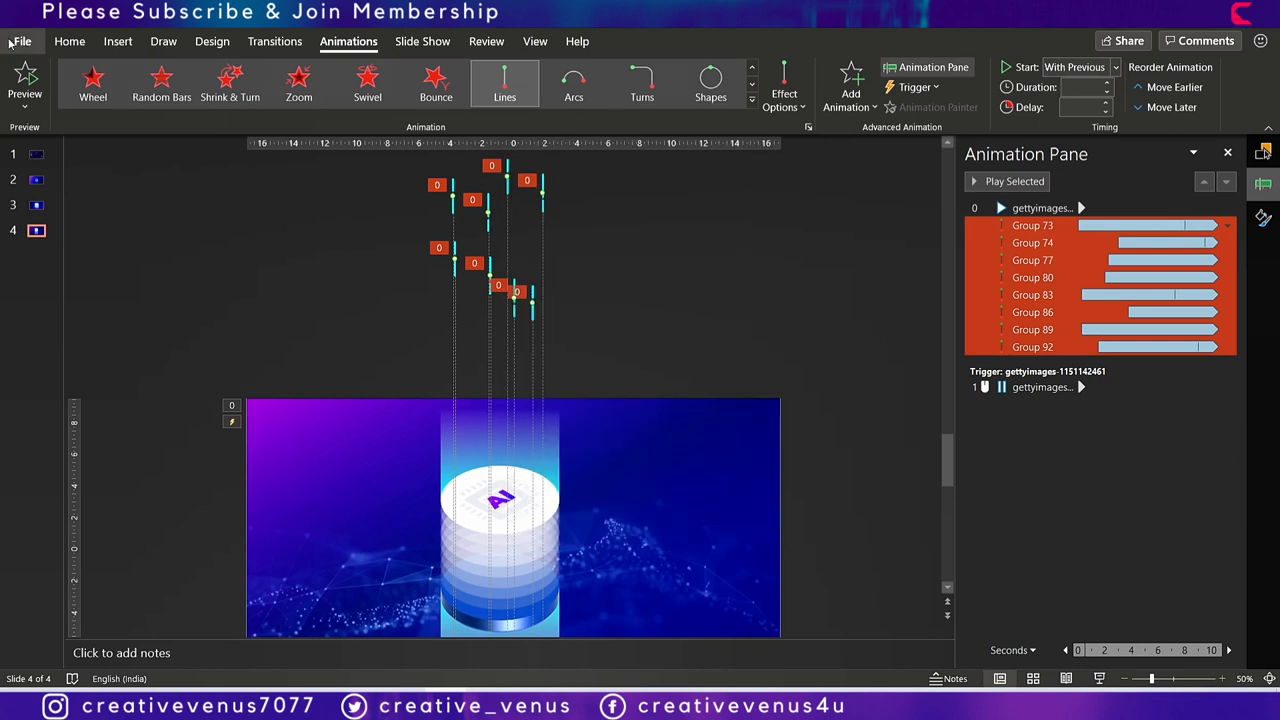
pyautogui.click(70, 42)
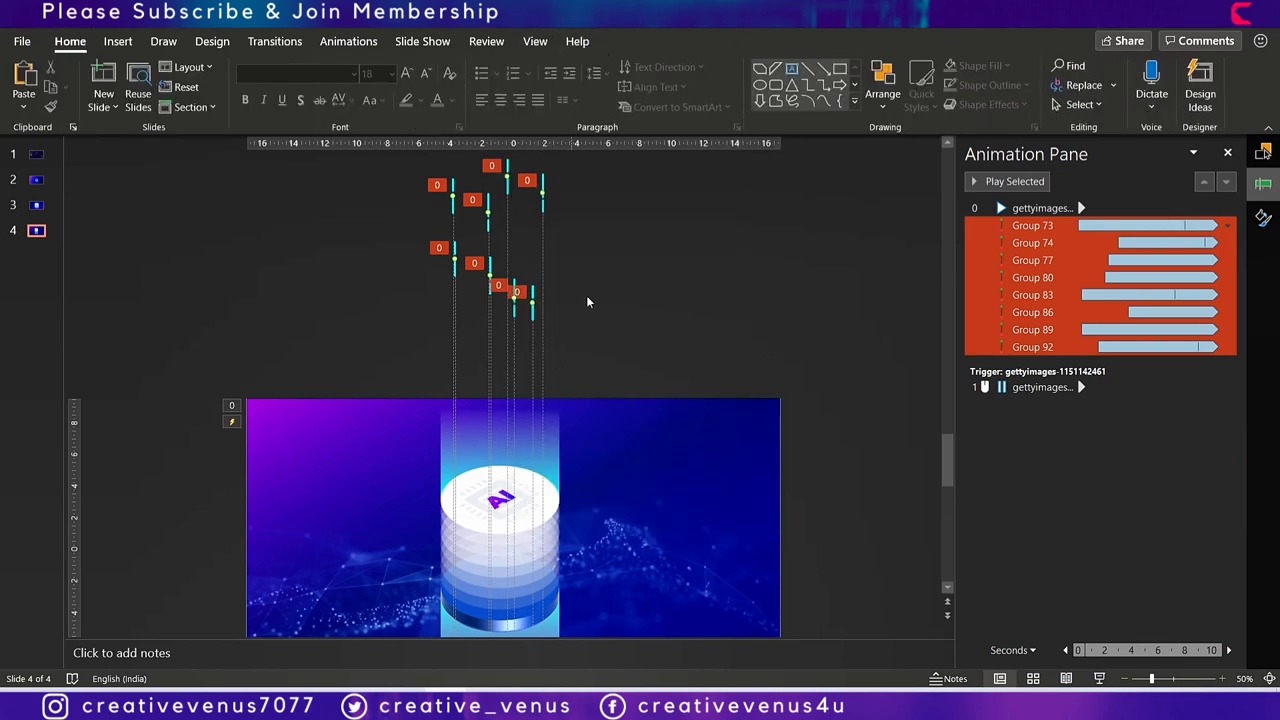
# Select all bar groups above the slide and give them a solid cyan fill with 79% transparency.
pyautogui.moveTo(714, 357); pyautogui.dragTo(300, 156)
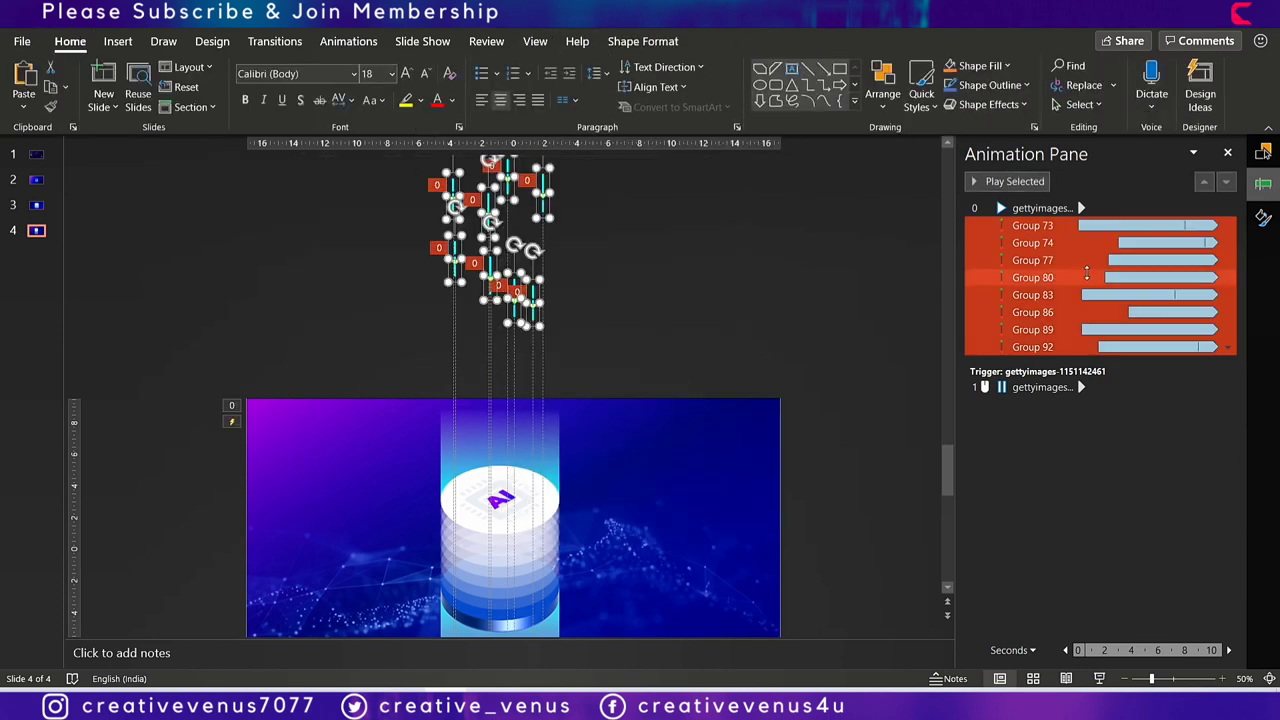
pyautogui.click(636, 41)
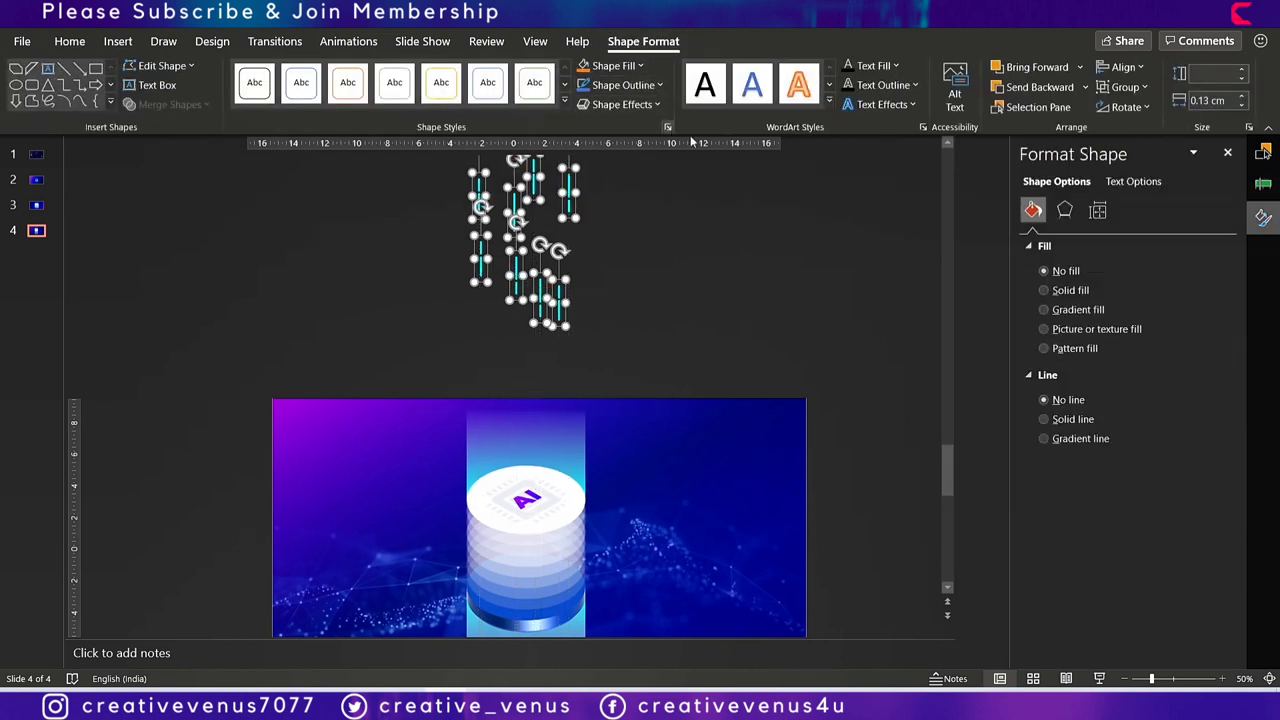
pyautogui.click(667, 127)
pyautogui.click(1068, 290)
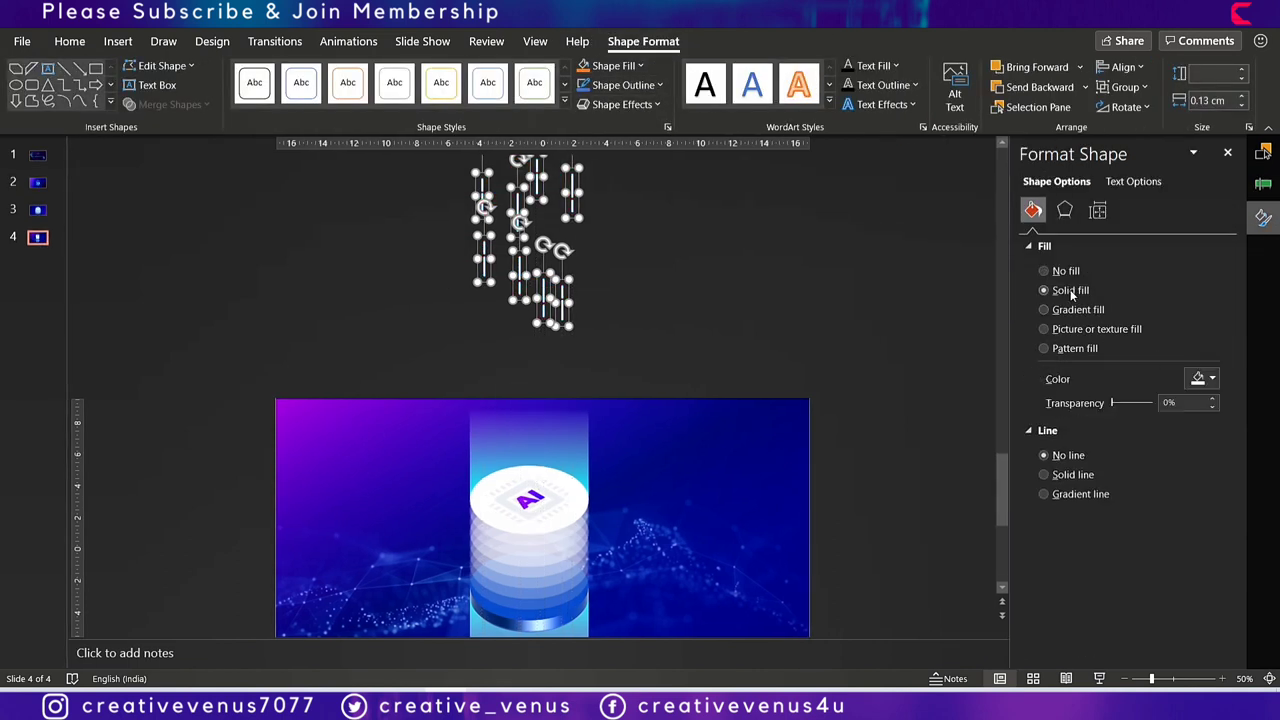
pyautogui.click(1214, 379)
pyautogui.click(1149, 583)
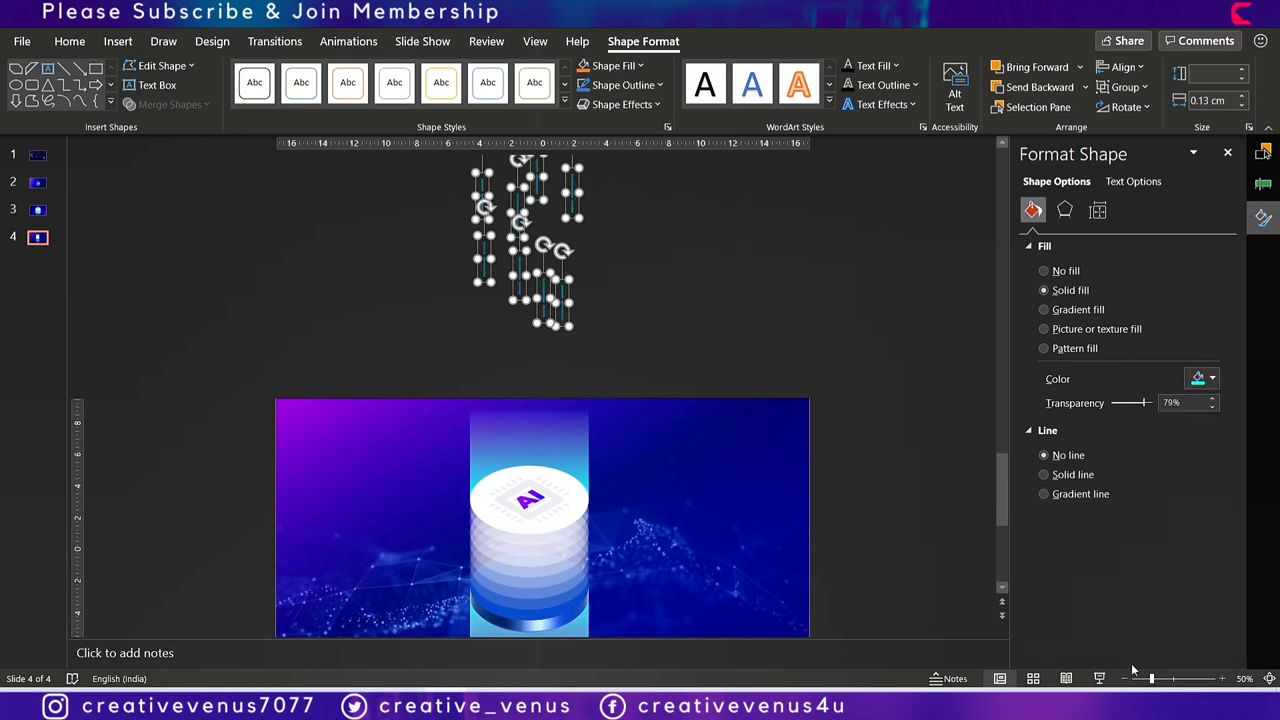
# Play the slide full screen to check the 79% transparent bars, return to editing and deselect the bar groups.
pyautogui.click(1099, 679)
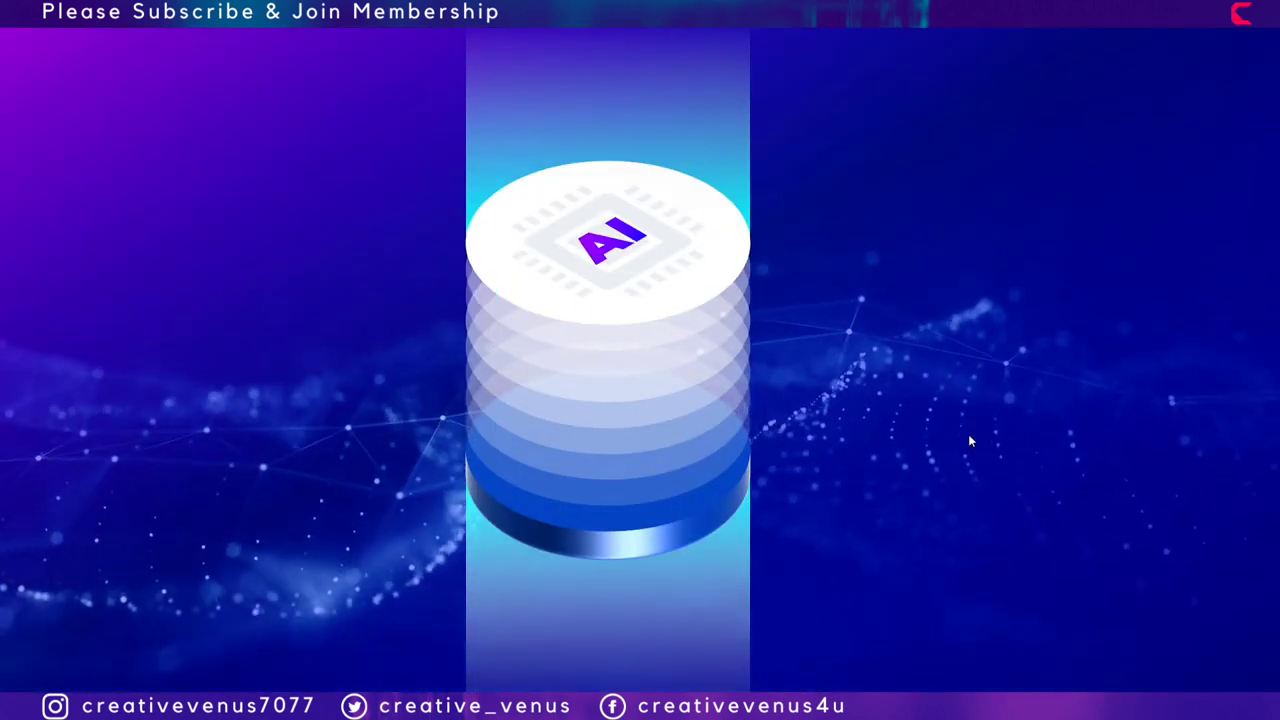
pyautogui.press('Escape')
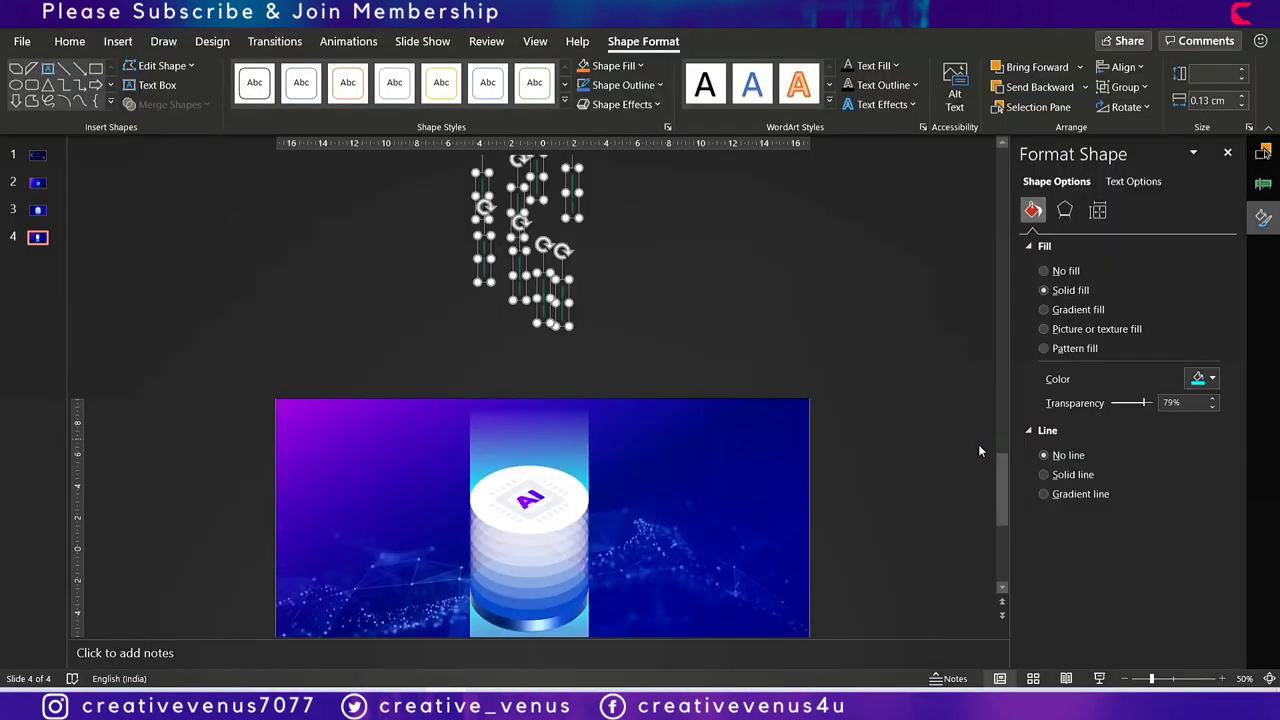
pyautogui.click(928, 548)
# Bring the disc stack and AI chip to the front, and play the slide full screen to check the layering.
pyautogui.click(1122, 678)
pyautogui.click(1122, 678)
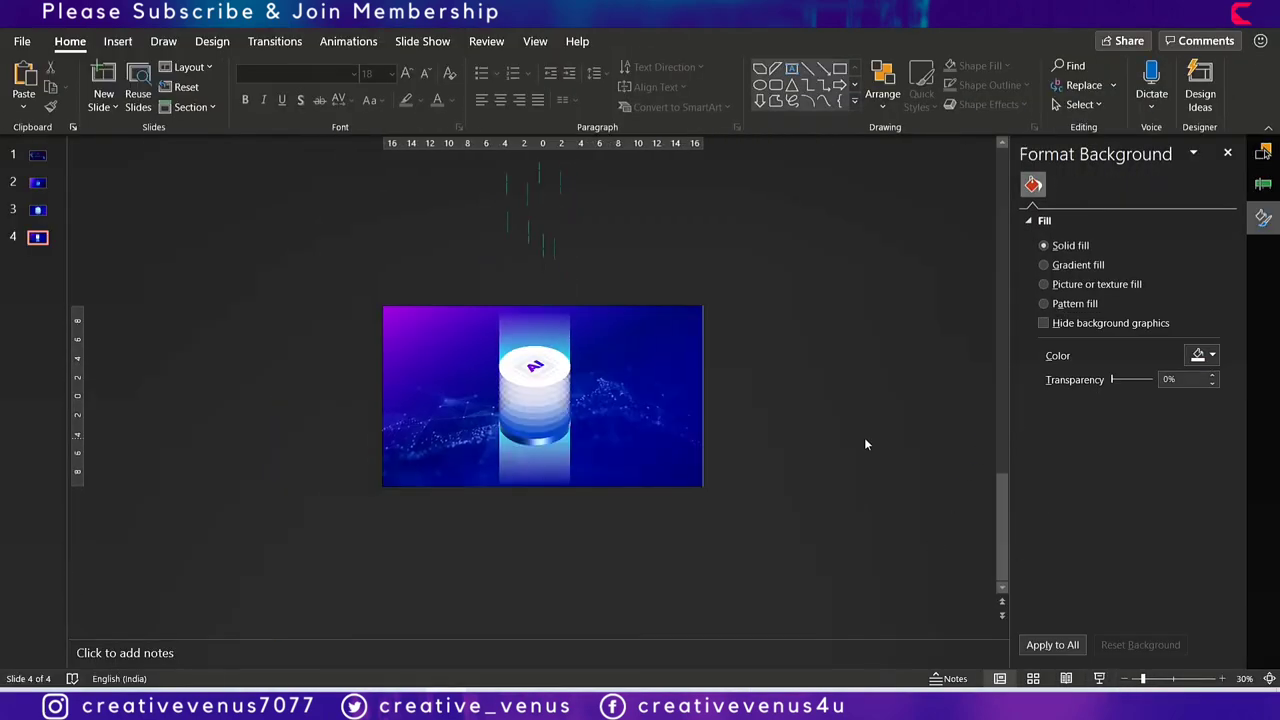
pyautogui.moveTo(858, 460); pyautogui.dragTo(386, 304)
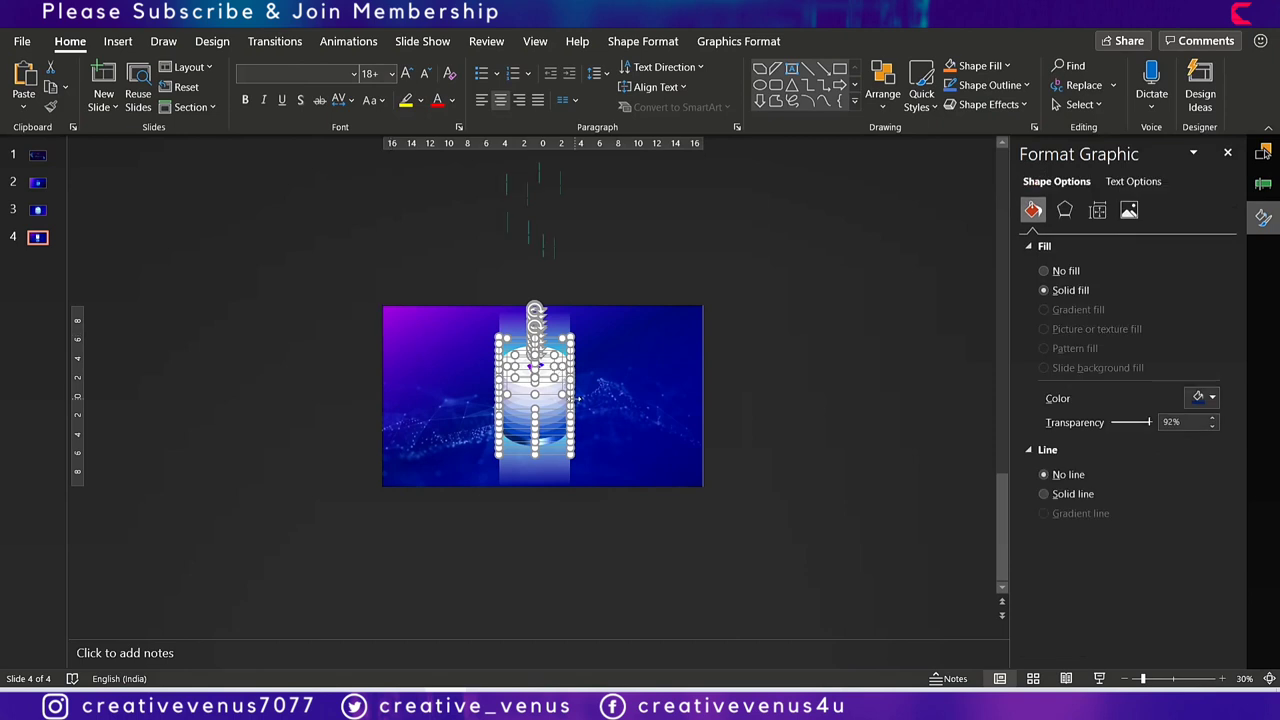
pyautogui.rightClick(561, 394)
pyautogui.click(640, 210)
pyautogui.click(822, 386)
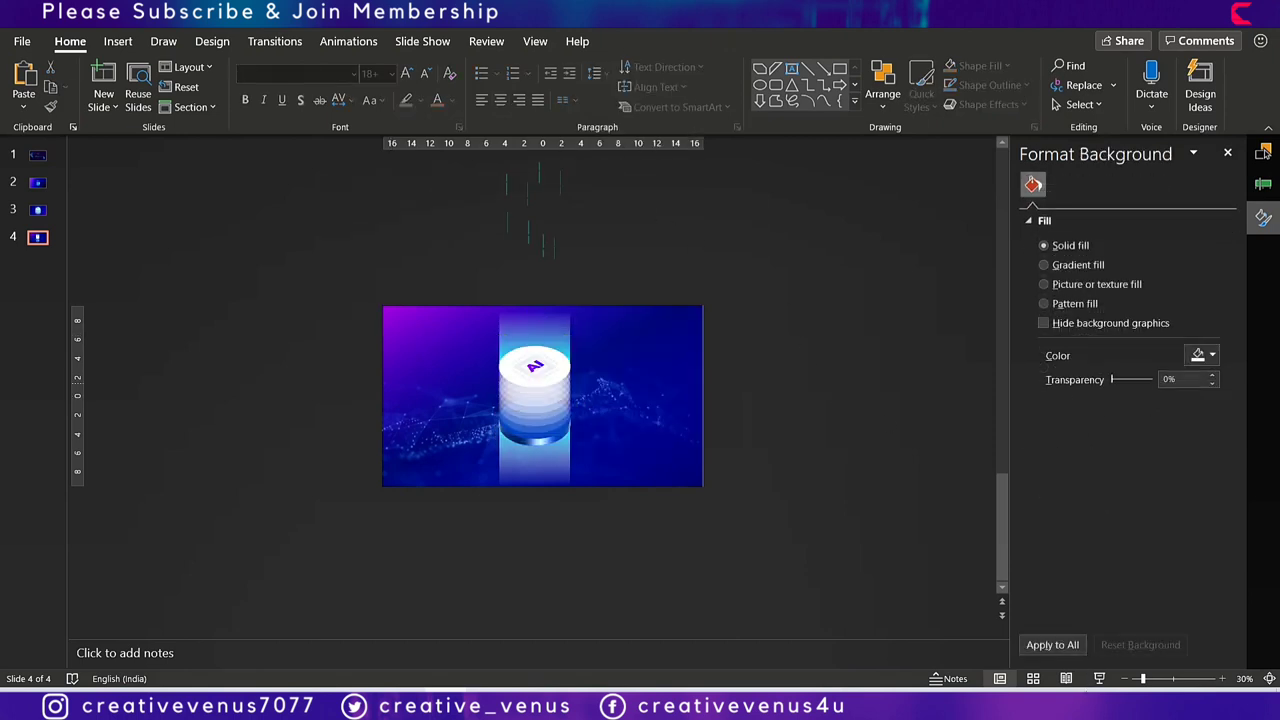
pyautogui.click(1099, 679)
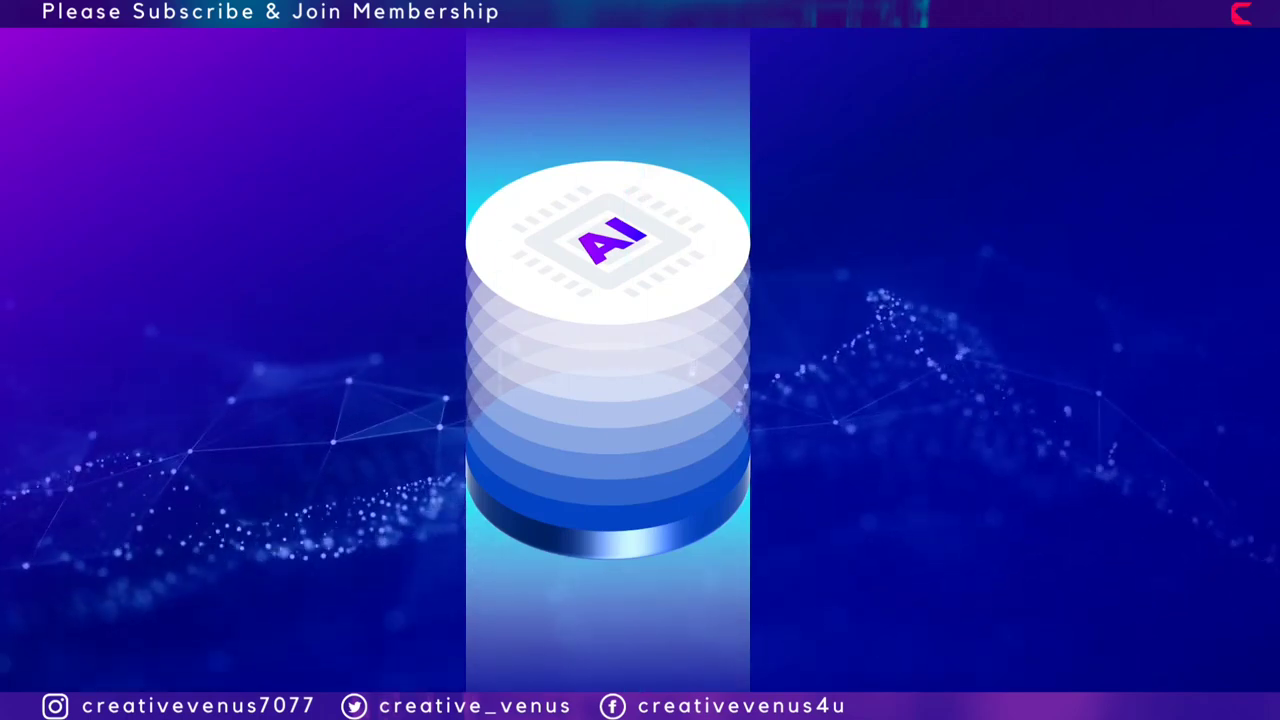
pyautogui.press('Escape')
# Play the slide full screen again to check how the bars pass the disc stack, and return to editing.
pyautogui.moveTo(809, 312); pyautogui.dragTo(354, 435)
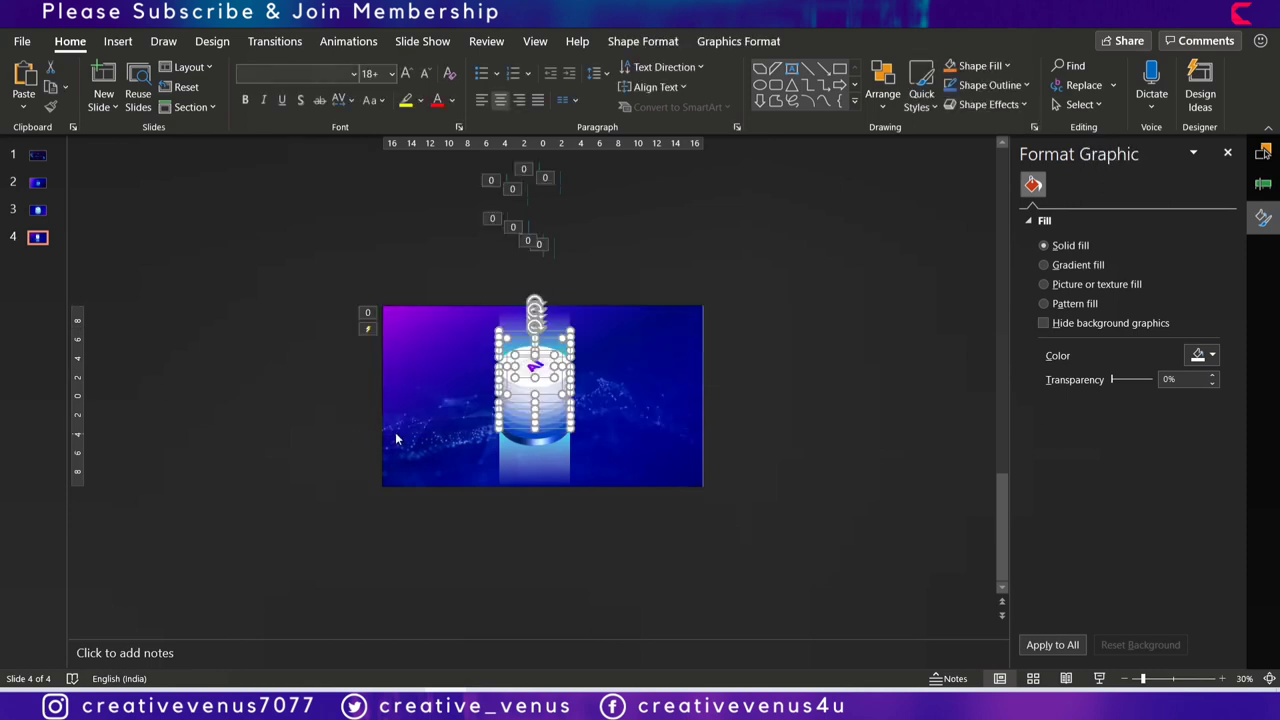
pyautogui.rightClick(565, 340)
pyautogui.click(800, 461)
pyautogui.click(800, 461)
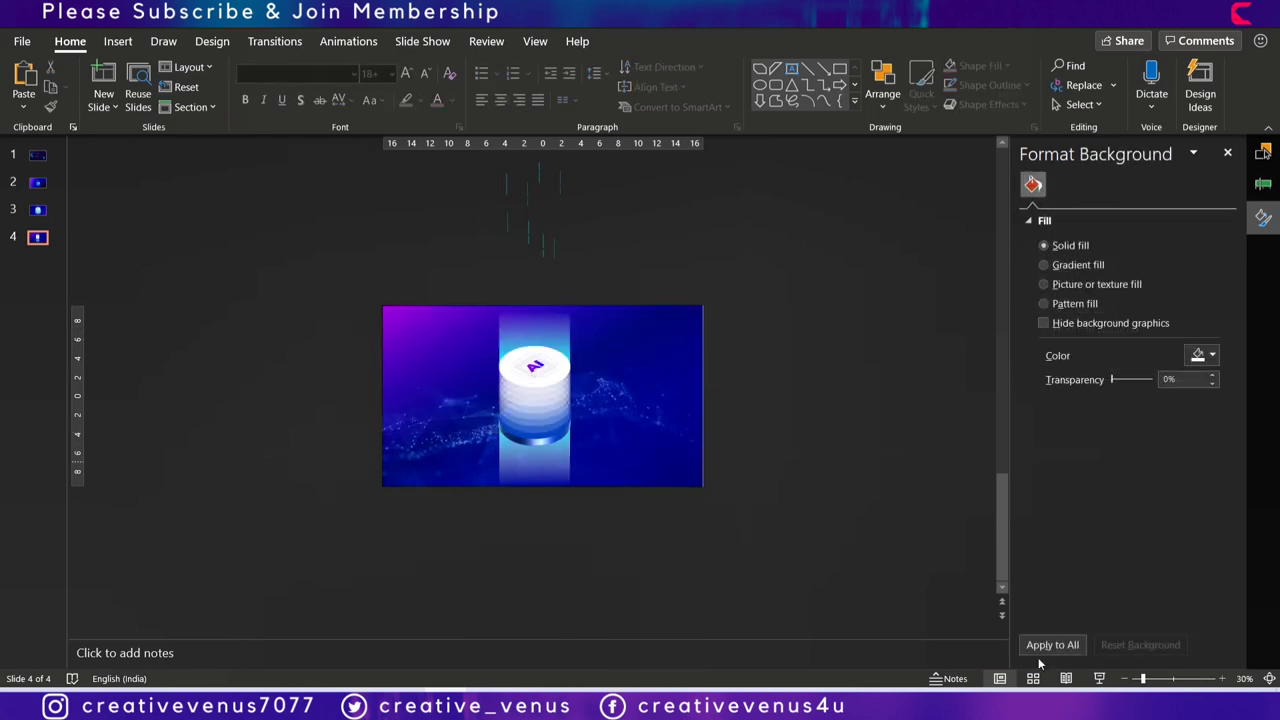
pyautogui.click(1099, 679)
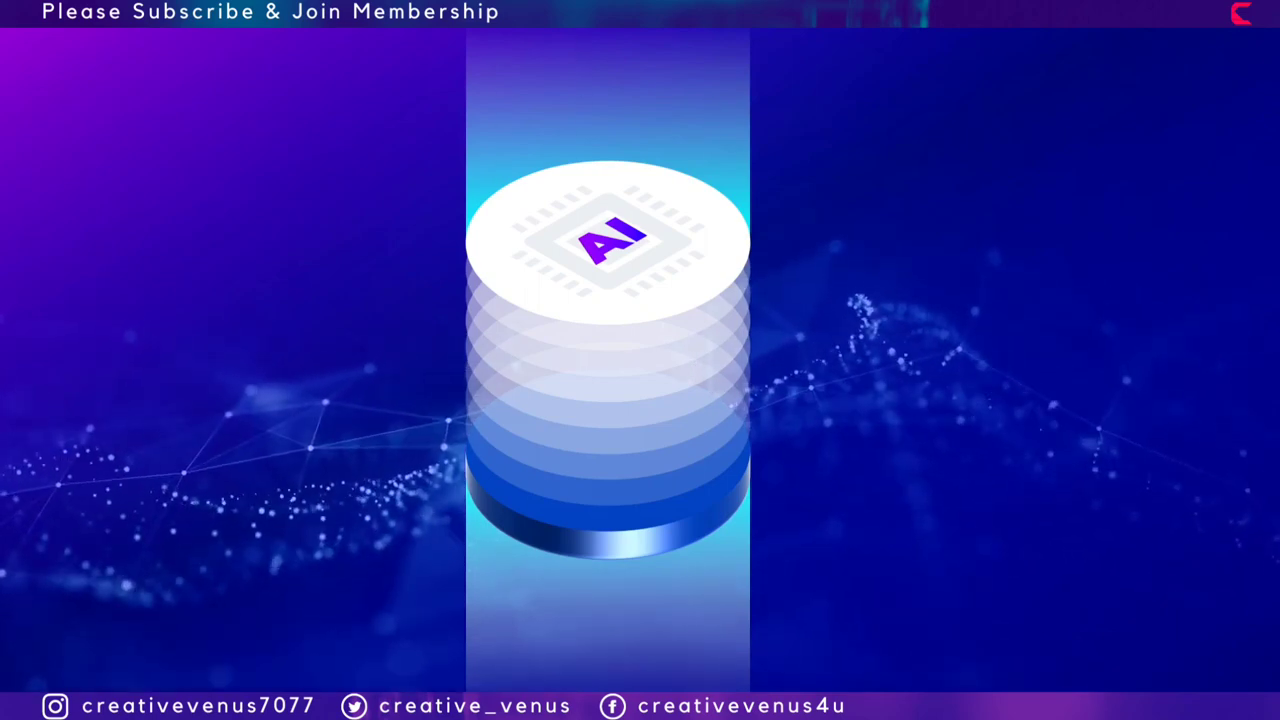
pyautogui.press('Escape')
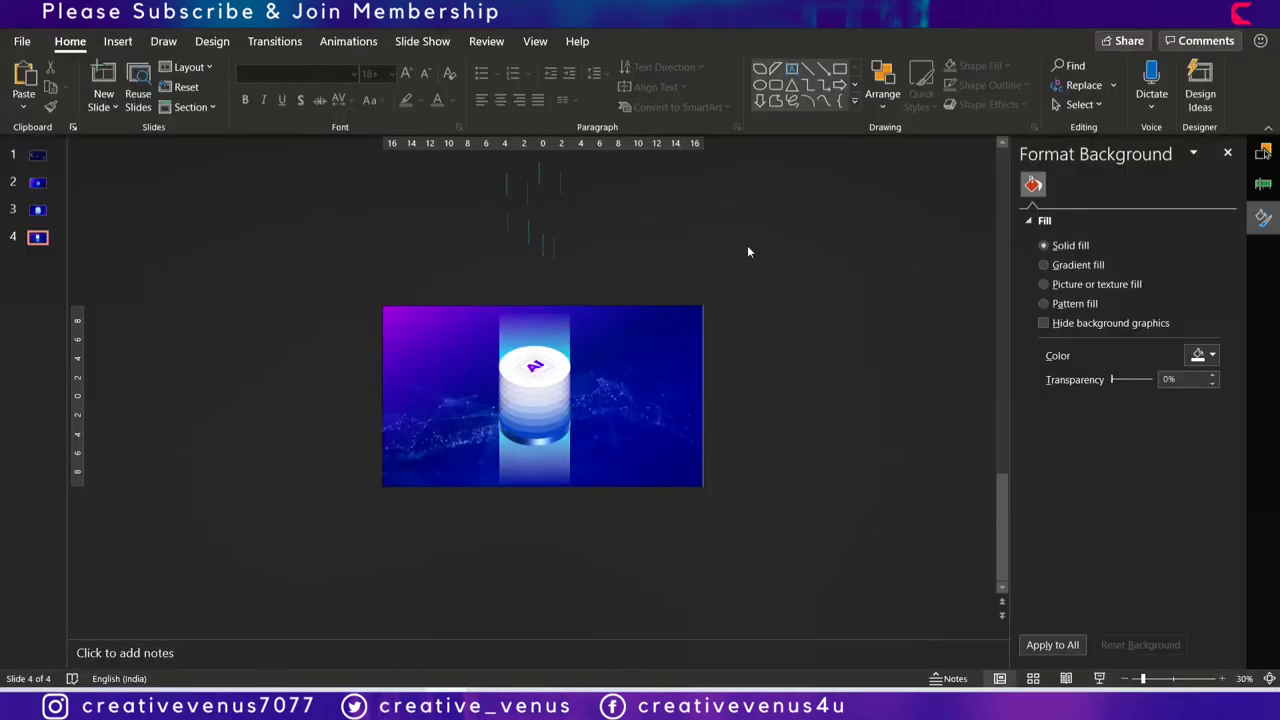
# Duplicate all animated bar groups above the slide and place the copies beside the originals, clear of the light beam.
pyautogui.moveTo(401, 286); pyautogui.dragTo(650, 160)
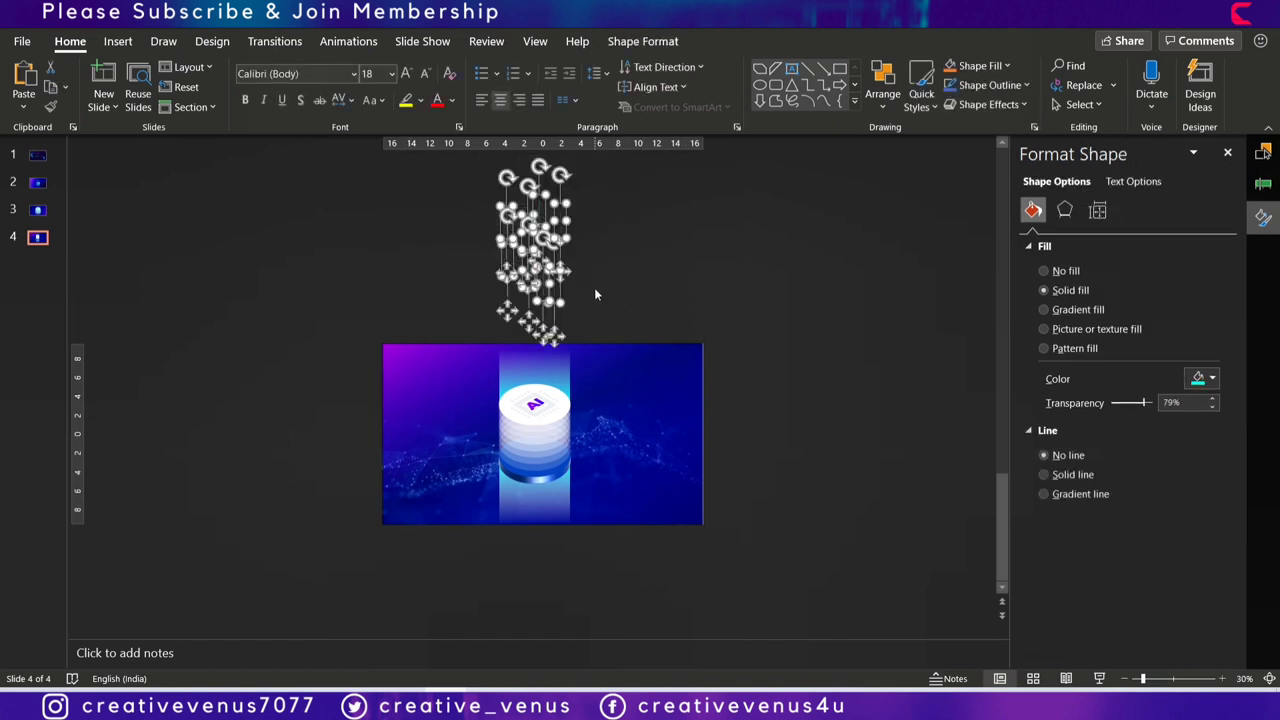
pyautogui.hotkey('ctrl', 'v')
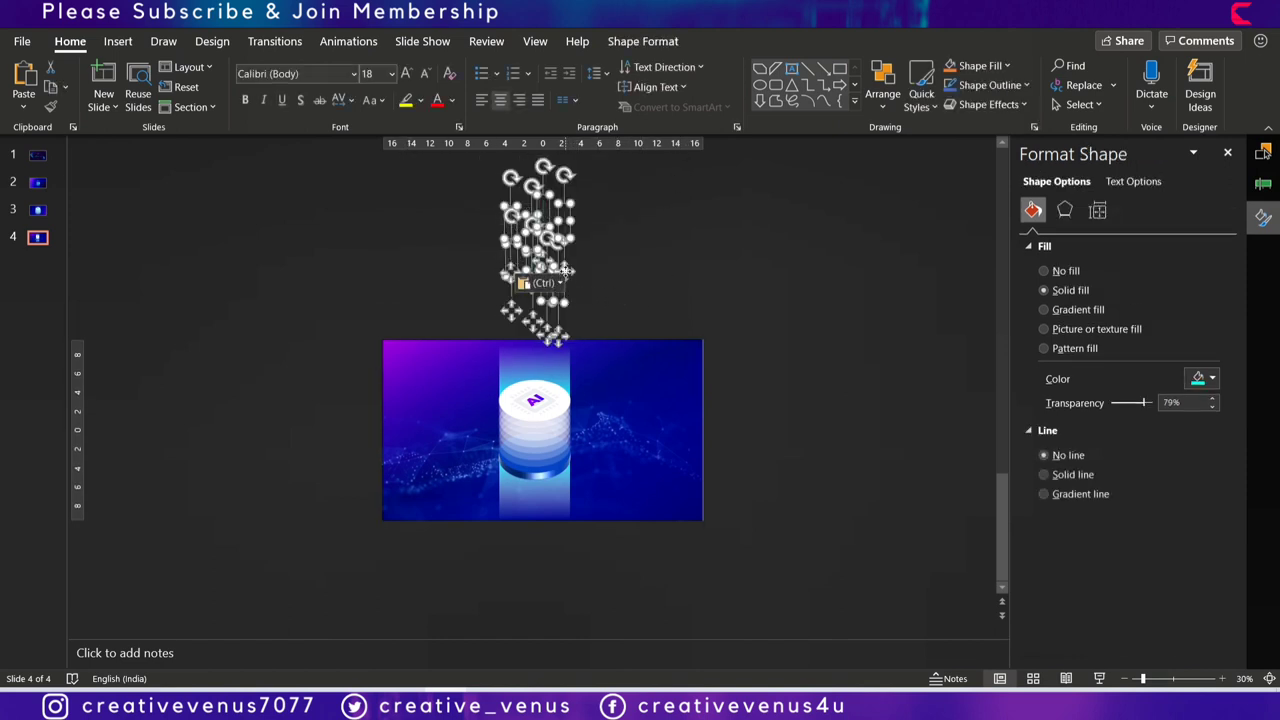
pyautogui.click(590, 277)
pyautogui.scroll(-1, 590, 277)
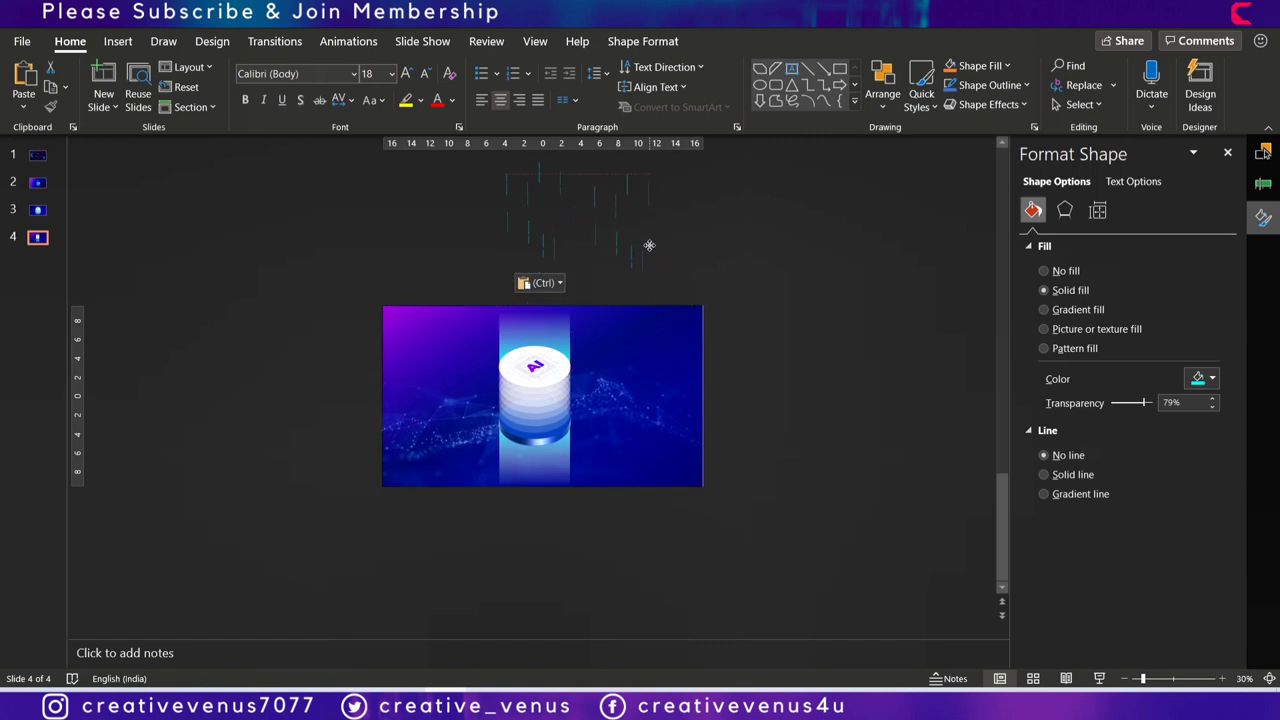
pyautogui.click(658, 277)
# Select all the copied bars and reduce their height to 0.4 cm.
pyautogui.moveTo(619, 219); pyautogui.dragTo(586, 152)
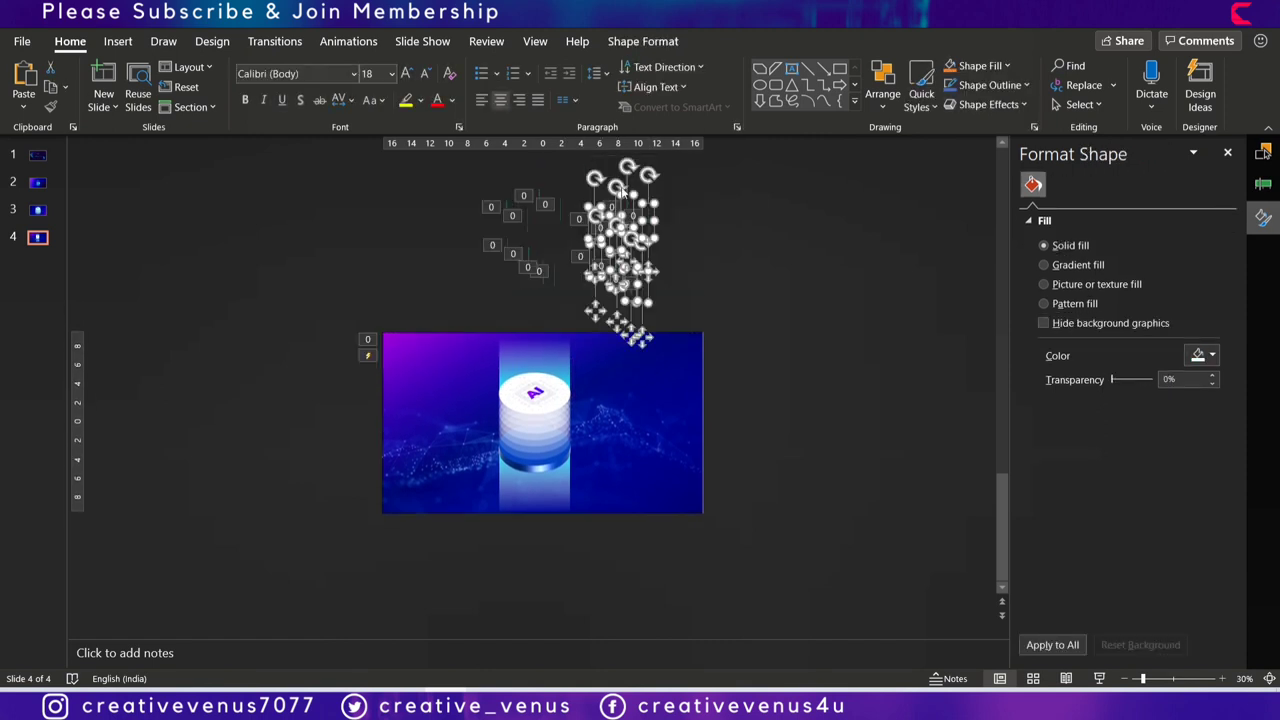
pyautogui.click(636, 45)
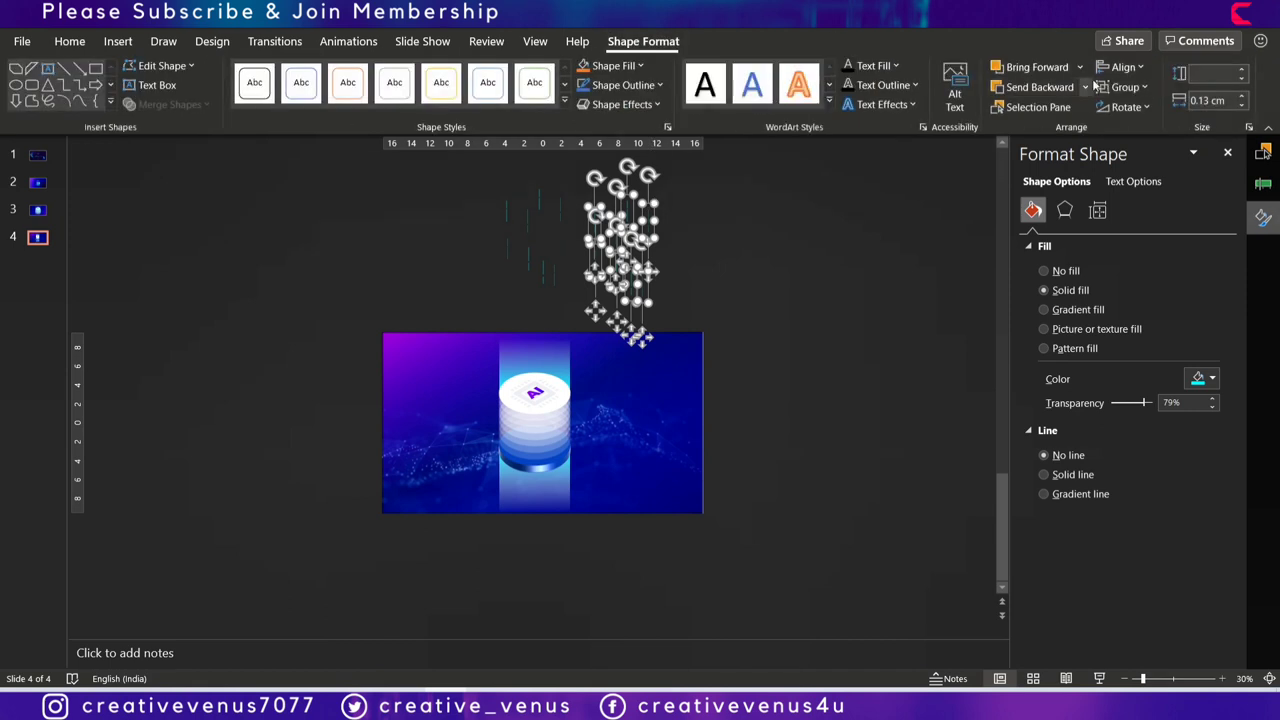
pyautogui.click(1245, 73)
pyautogui.click(1245, 73)
pyautogui.click(1245, 73)
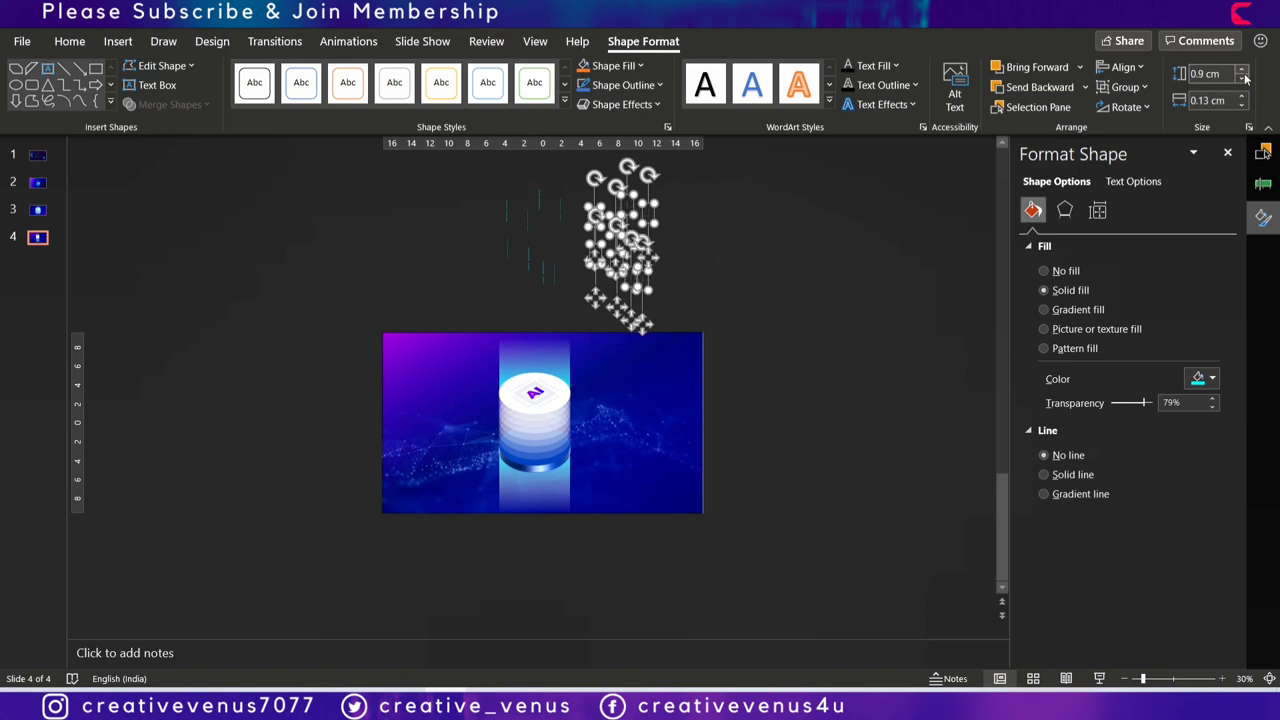
pyautogui.click(1245, 77)
pyautogui.click(1245, 77)
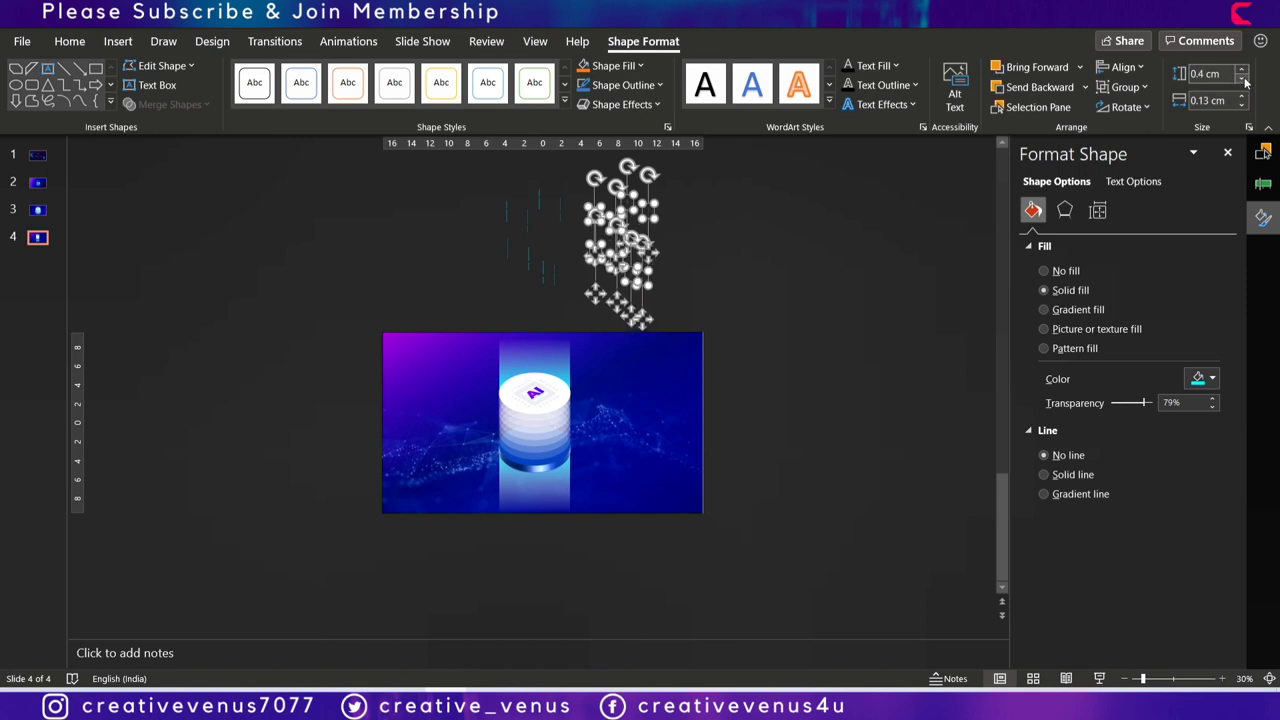
pyautogui.click(677, 302)
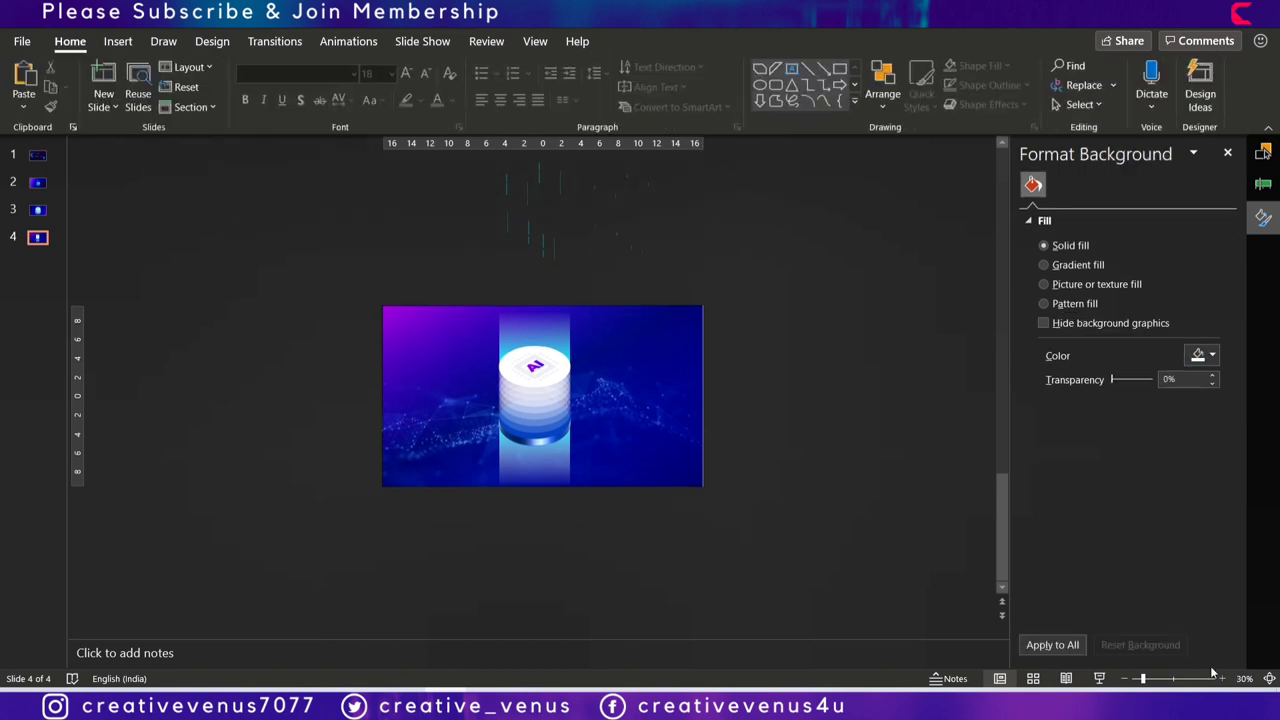
# Move the first few short bar copies in among the original bars above the light beam.
pyautogui.click(1222, 678)
pyautogui.click(716, 261)
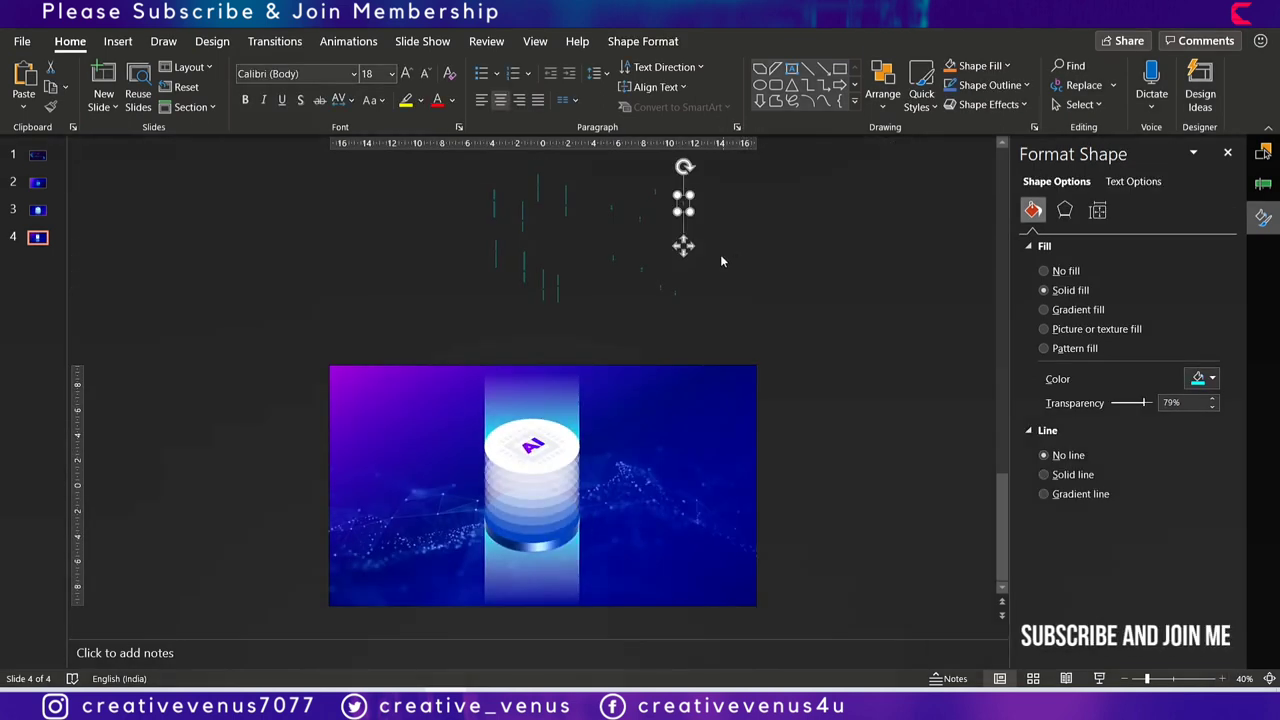
pyautogui.moveTo(686, 246); pyautogui.dragTo(529, 245)
pyautogui.hotkey('ctrl', 'z')
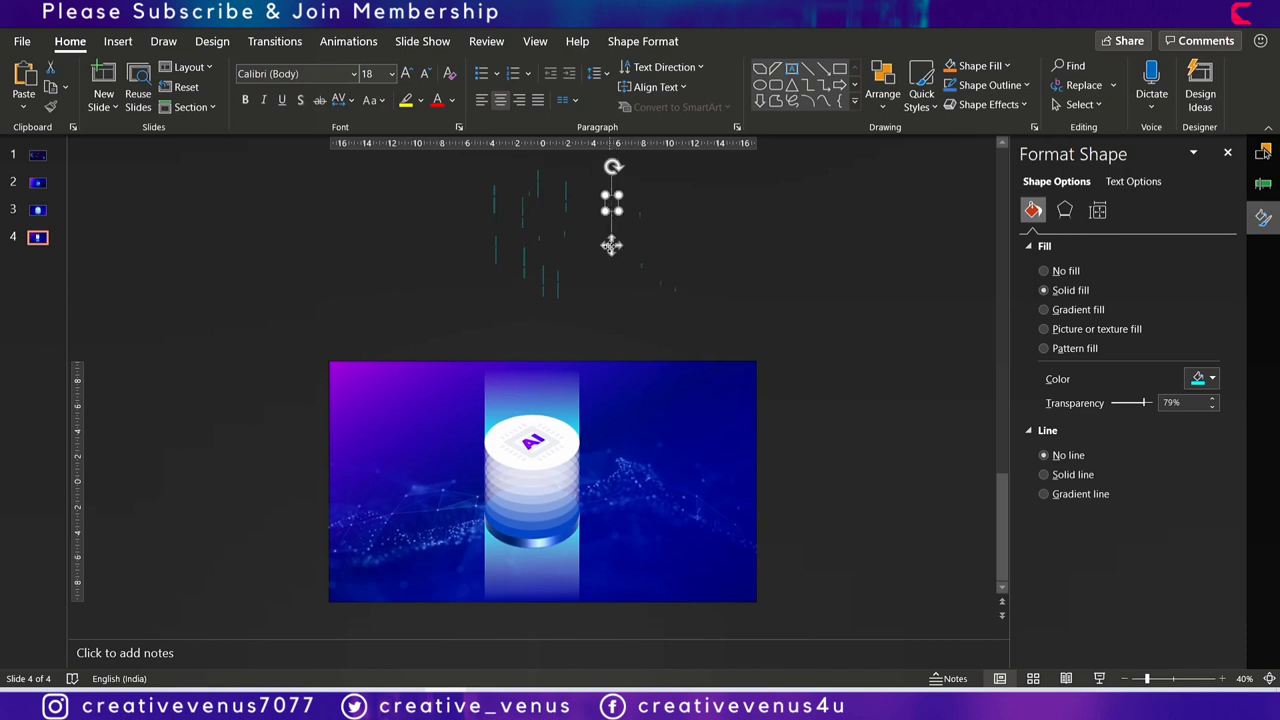
pyautogui.click(498, 271)
pyautogui.moveTo(509, 225); pyautogui.dragTo(640, 205)
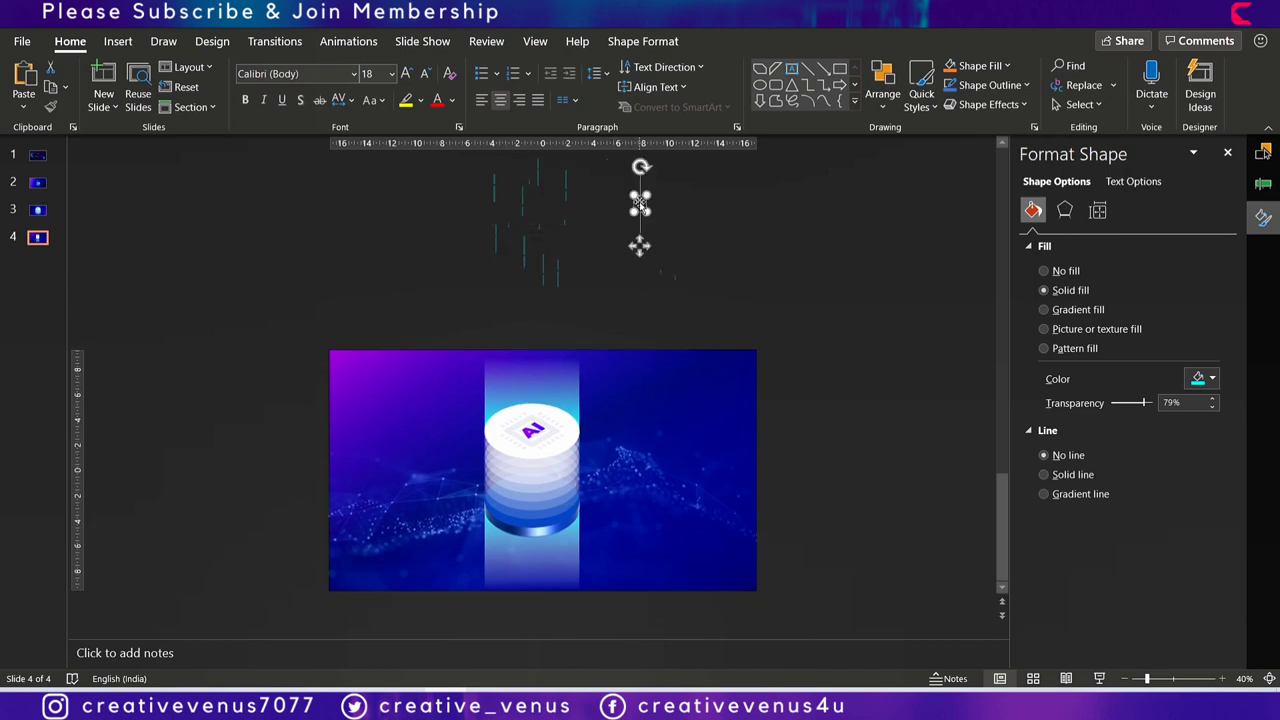
# Move the remaining short bars over the light beam at staggered heights, and check them in a full-screen playback.
pyautogui.click(609, 317)
pyautogui.moveTo(570, 348); pyautogui.dragTo(569, 347)
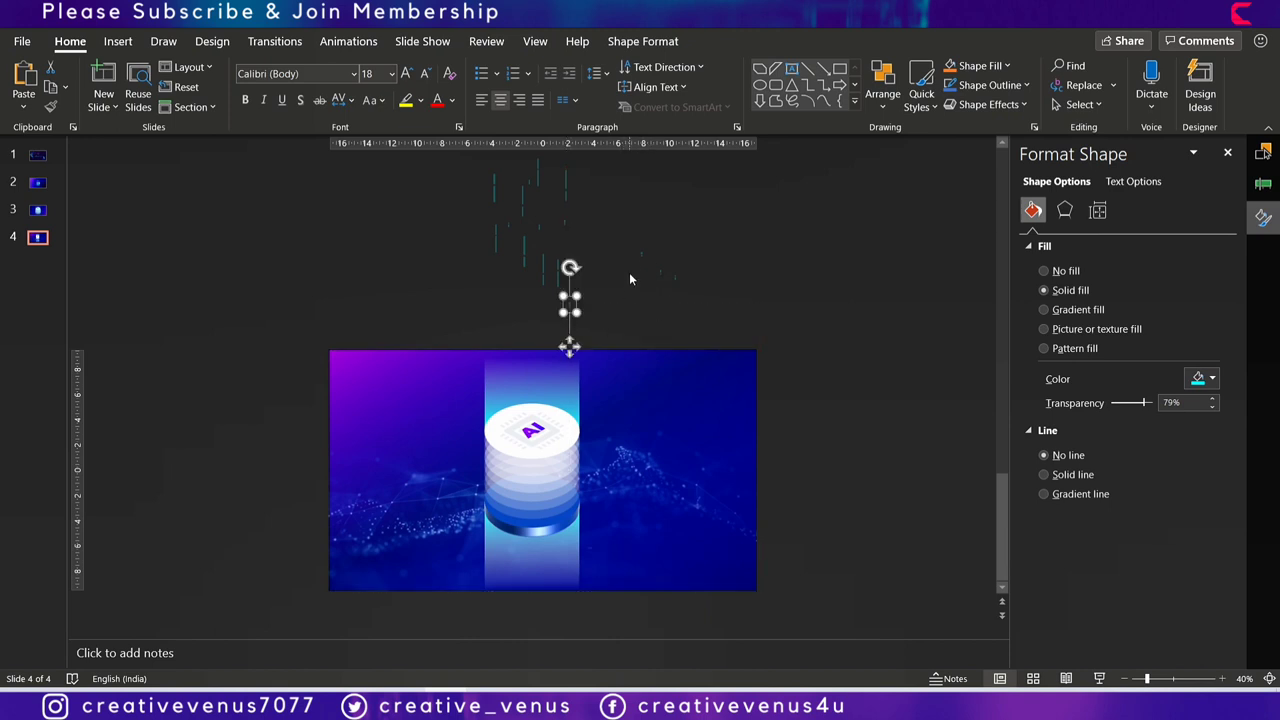
pyautogui.click(626, 287)
pyautogui.moveTo(654, 310); pyautogui.dragTo(624, 310)
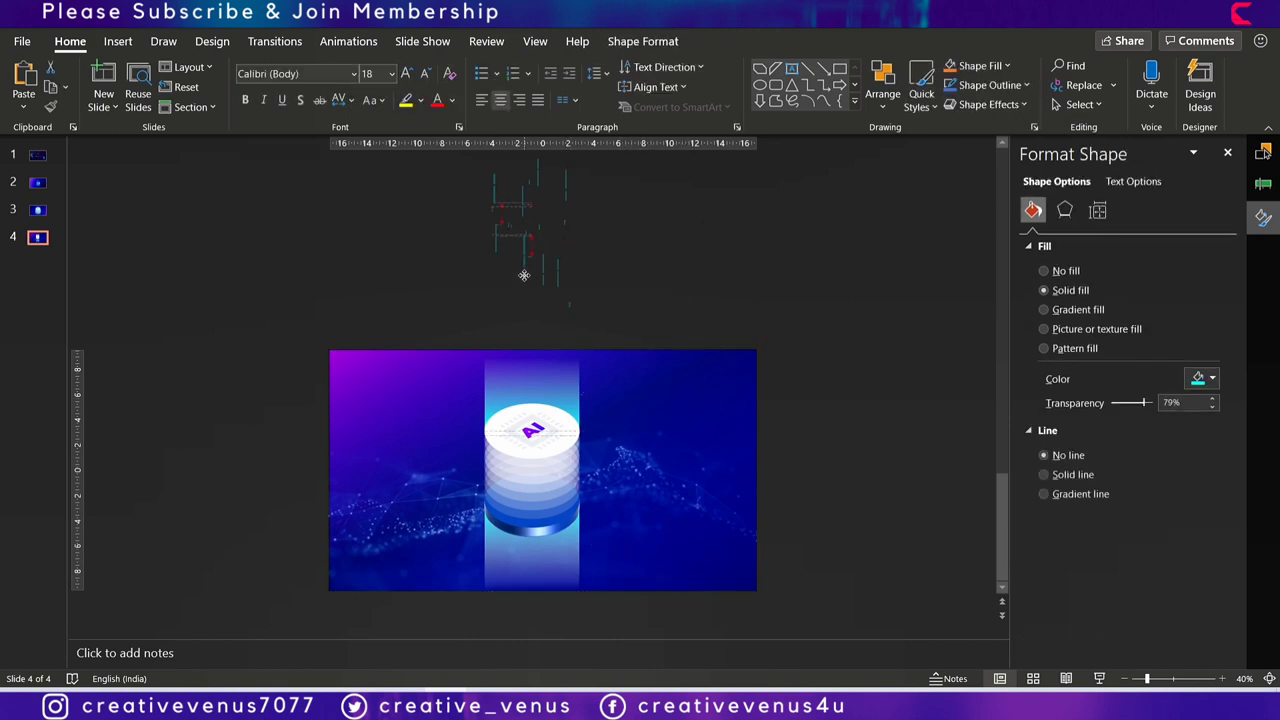
pyautogui.moveTo(524, 275); pyautogui.dragTo(524, 275)
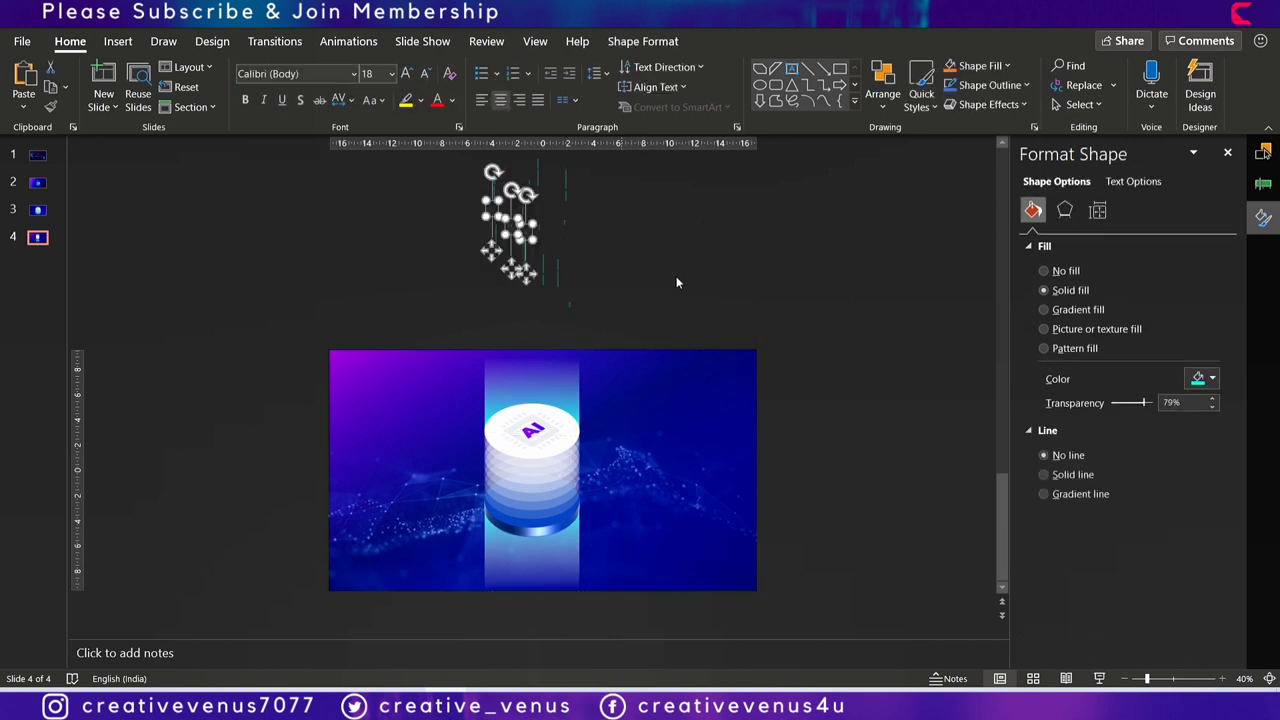
pyautogui.click(1097, 679)
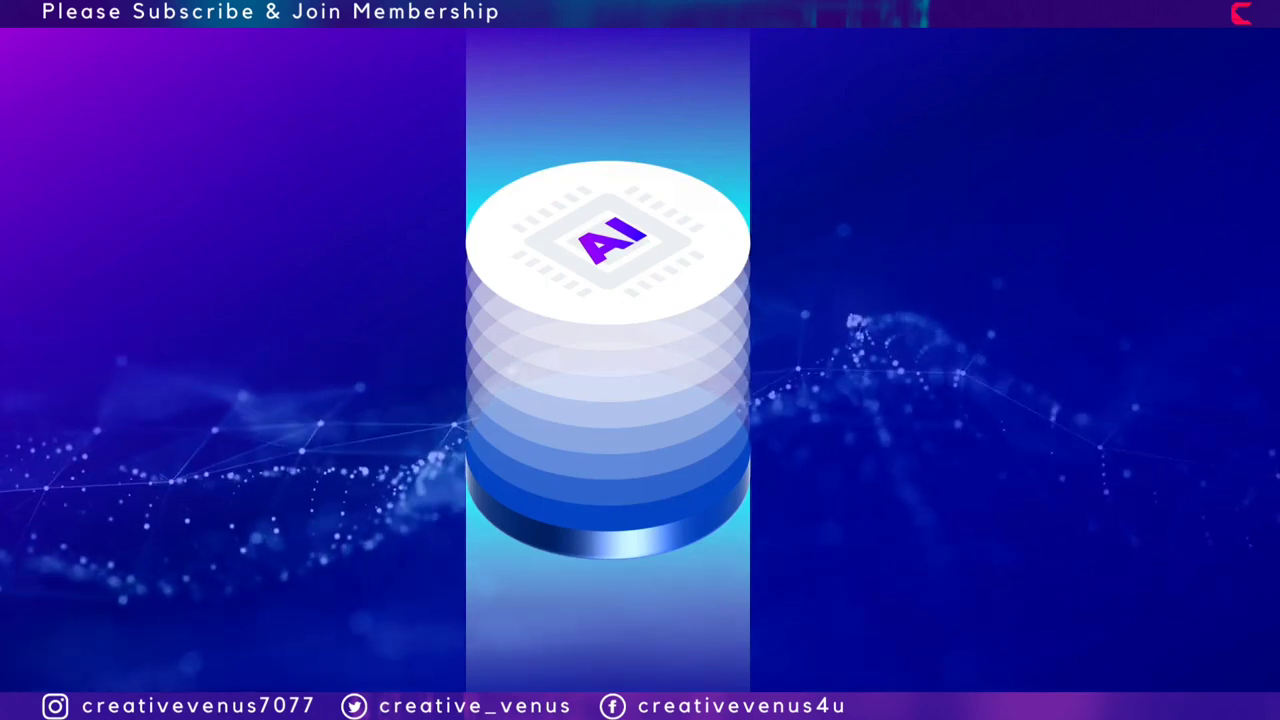
pyautogui.press('Escape')
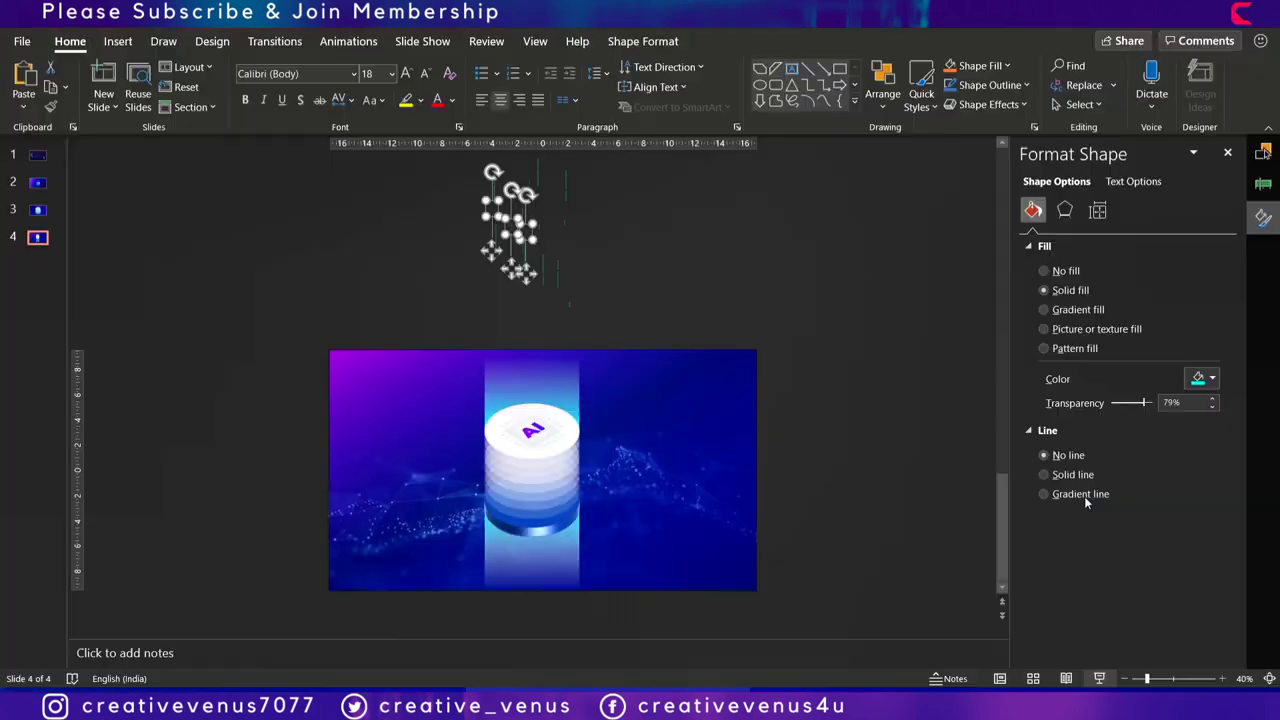
# Select the long and short bars above the light beam, set their fill transparency to 48%, and play the slide full screen.
pyautogui.click(1223, 679)
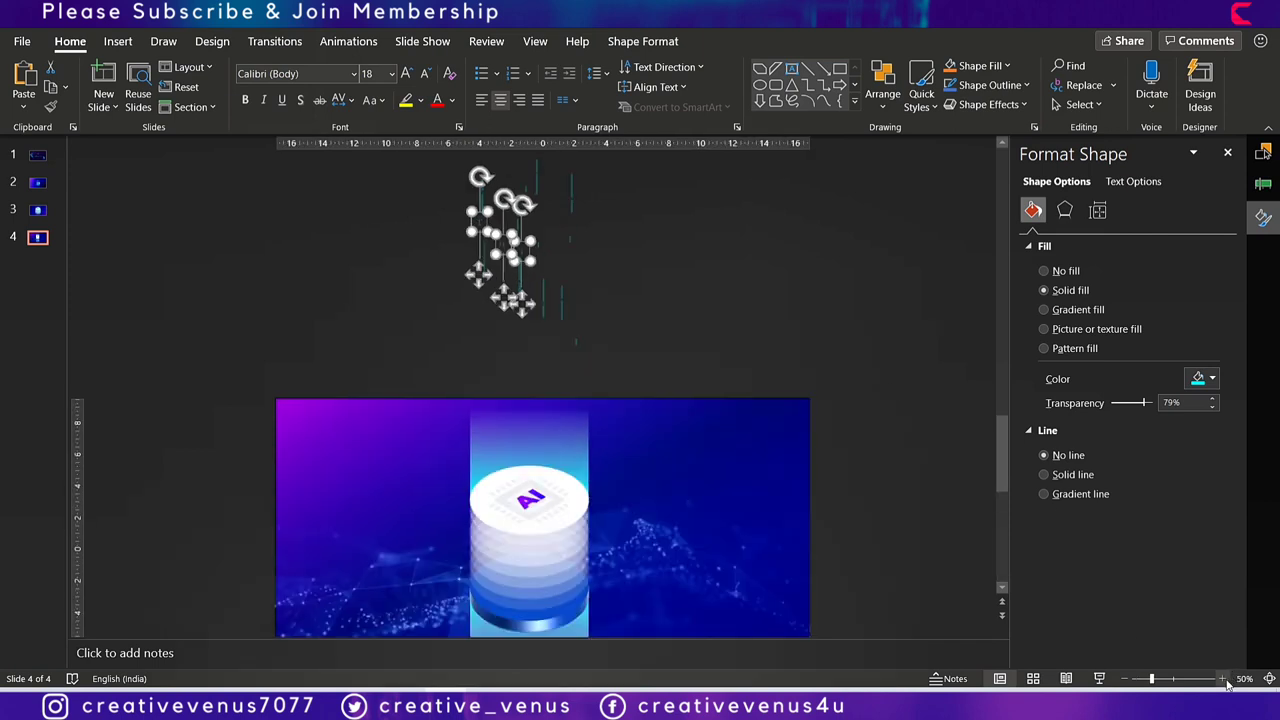
pyautogui.click(605, 352)
pyautogui.moveTo(696, 318); pyautogui.dragTo(468, 176)
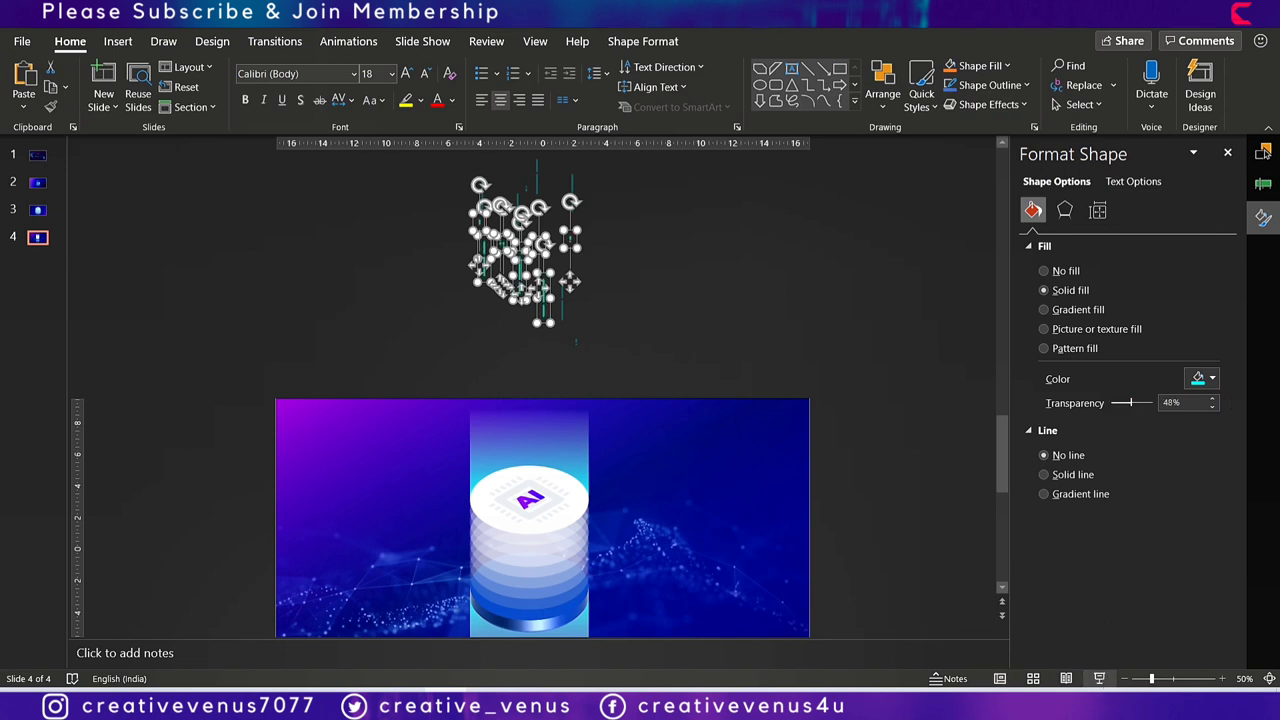
pyautogui.click(1101, 679)
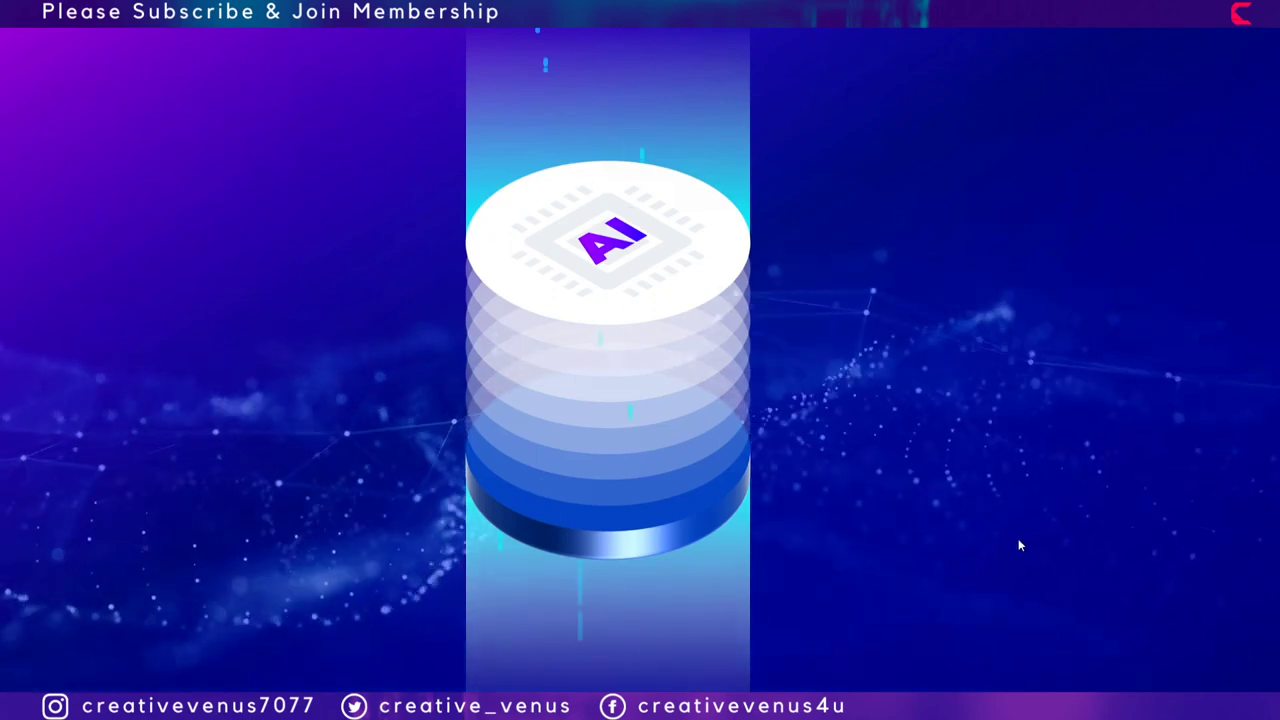
pyautogui.press('Escape')
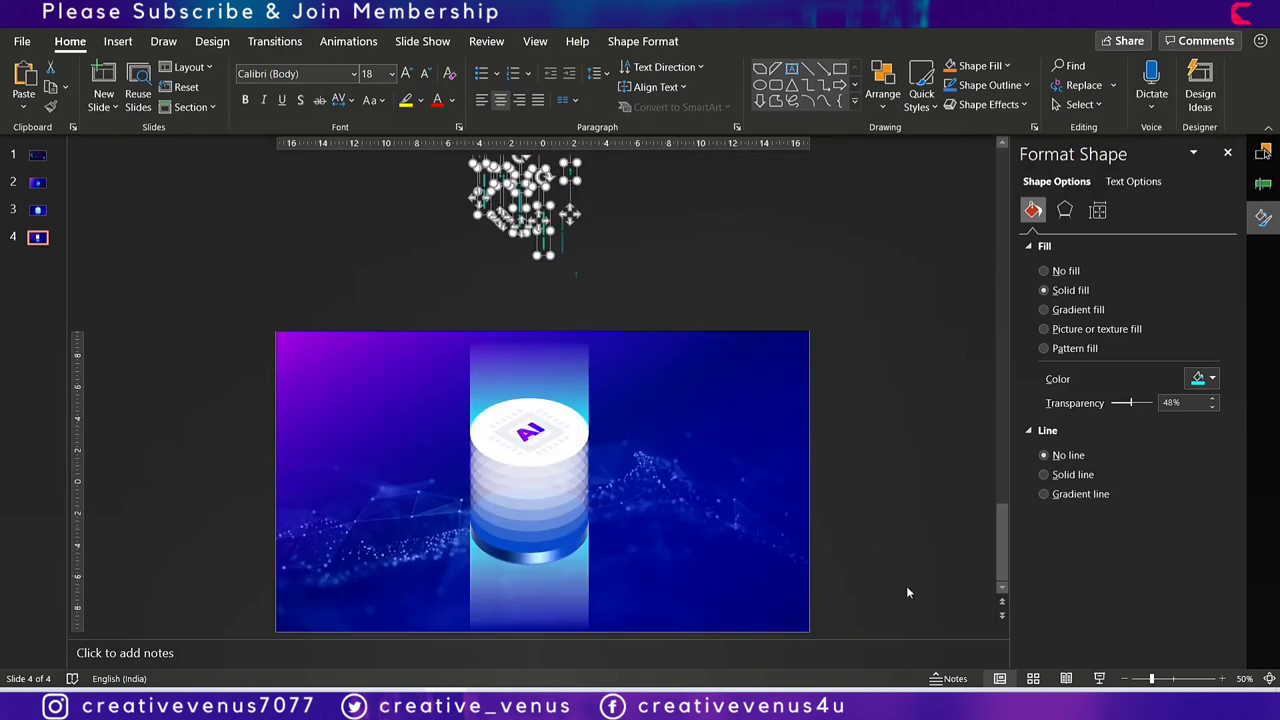
pyautogui.moveTo(911, 593); pyautogui.dragTo(230, 353)
pyautogui.rightClick(590, 447)
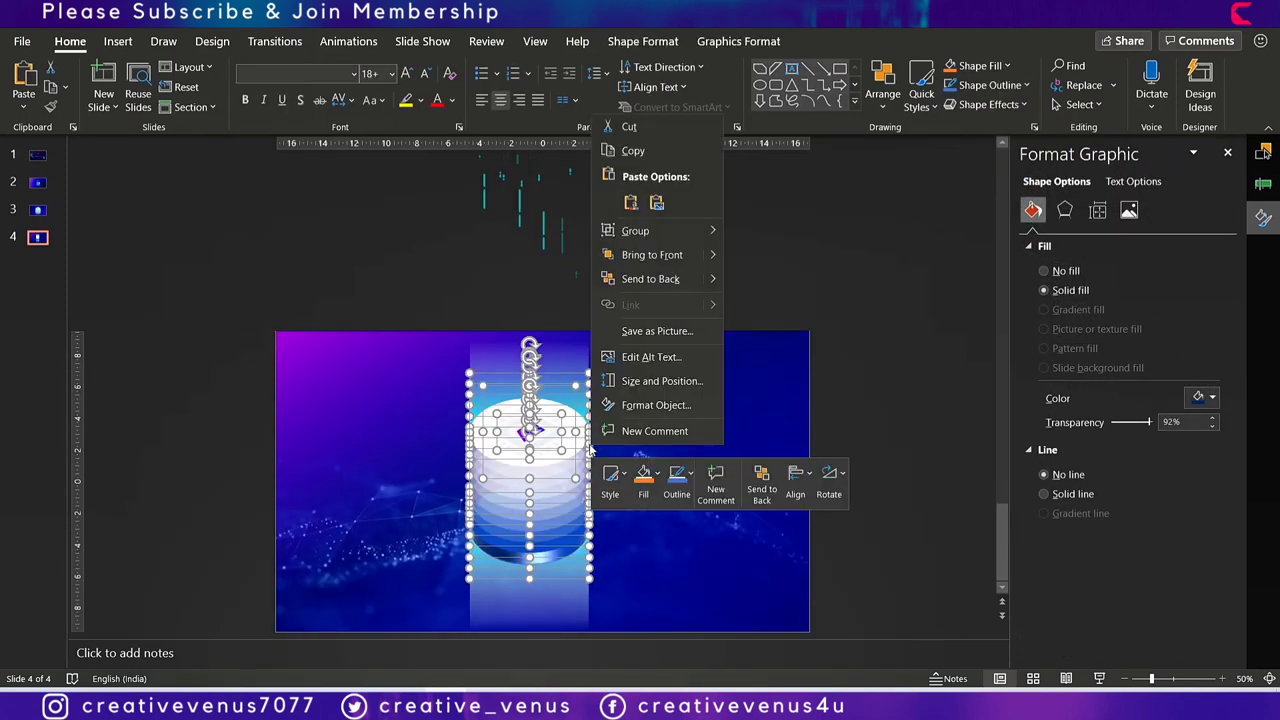
pyautogui.press('Escape')
pyautogui.click(824, 421)
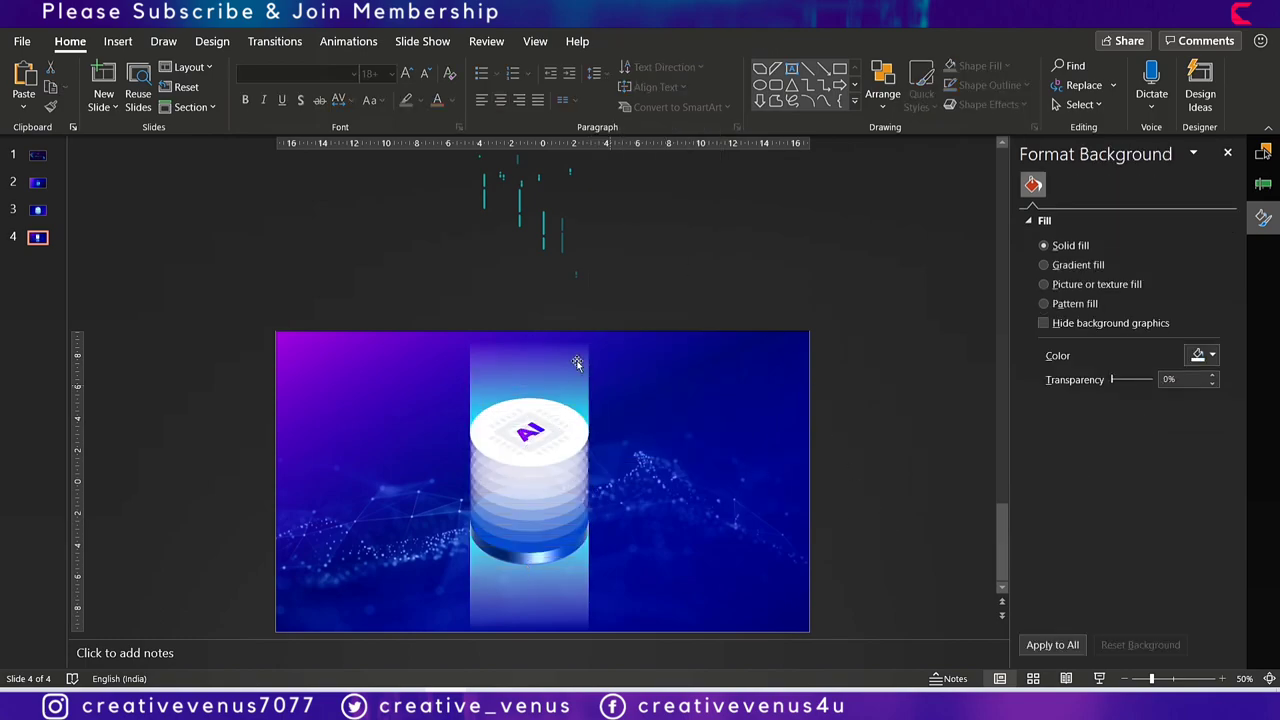